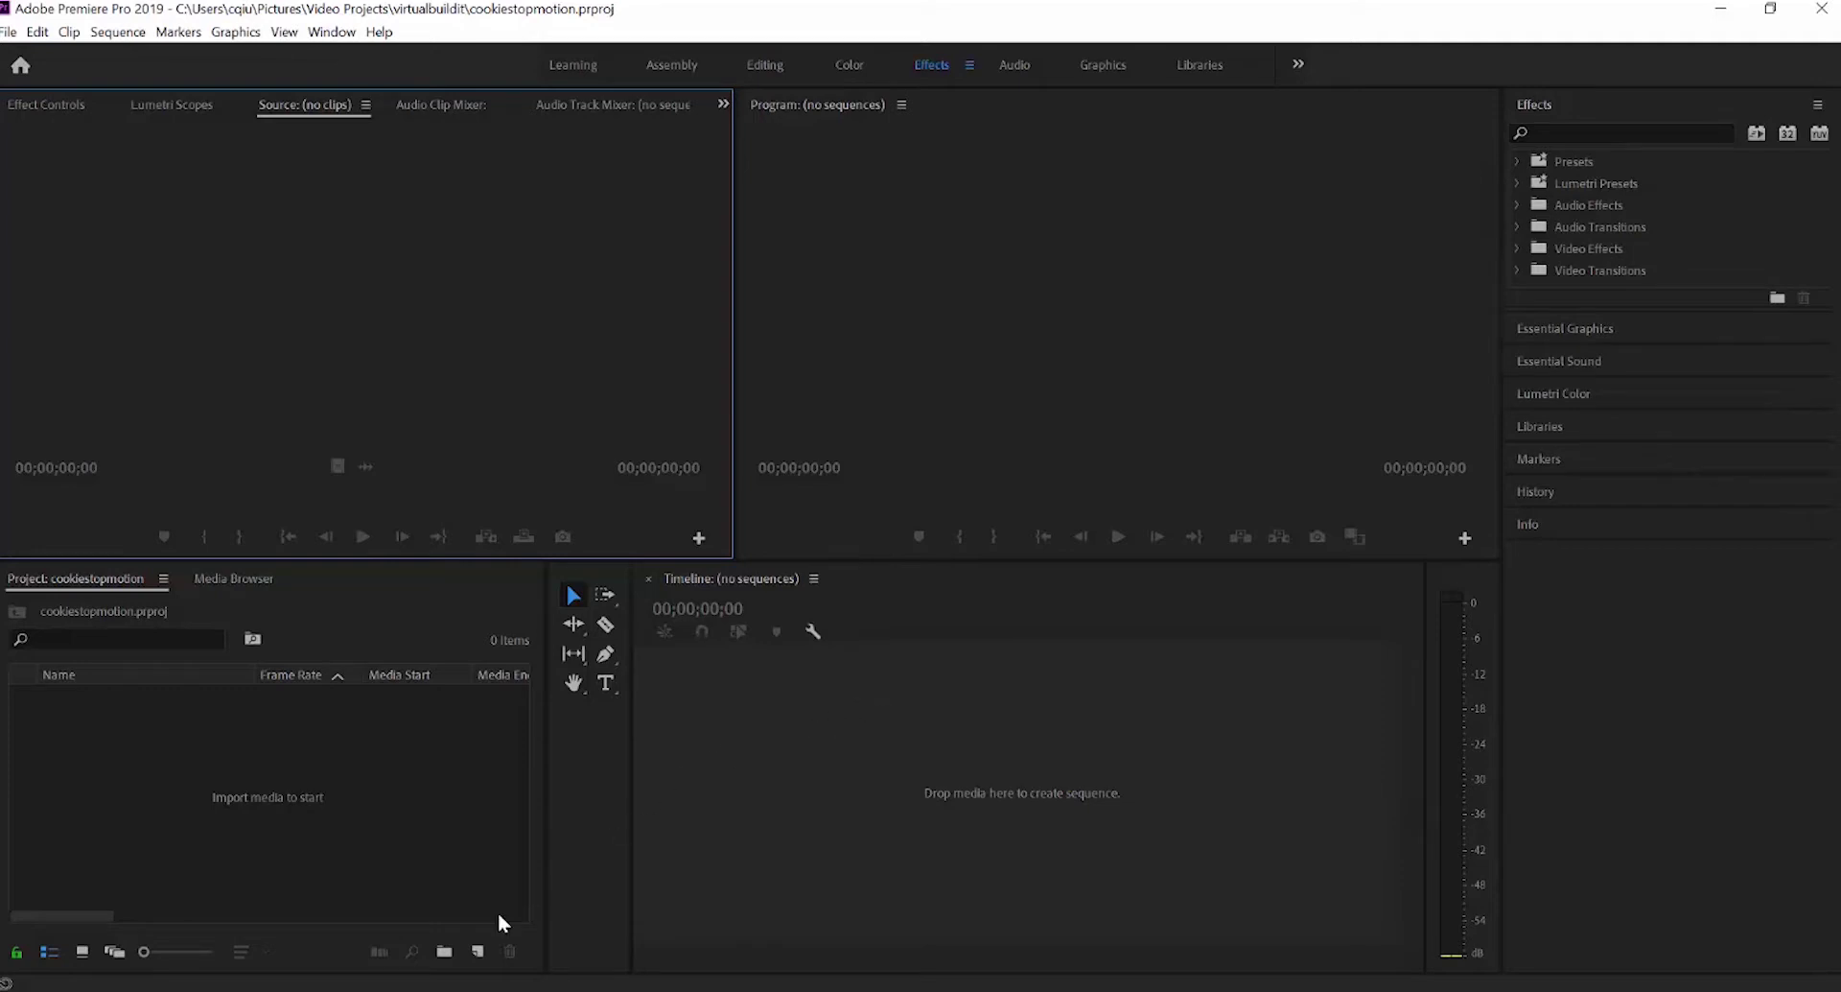
- Switch to the sugarcookies folder in File Explorer and look through its stop-motion photos
click(316, 921)
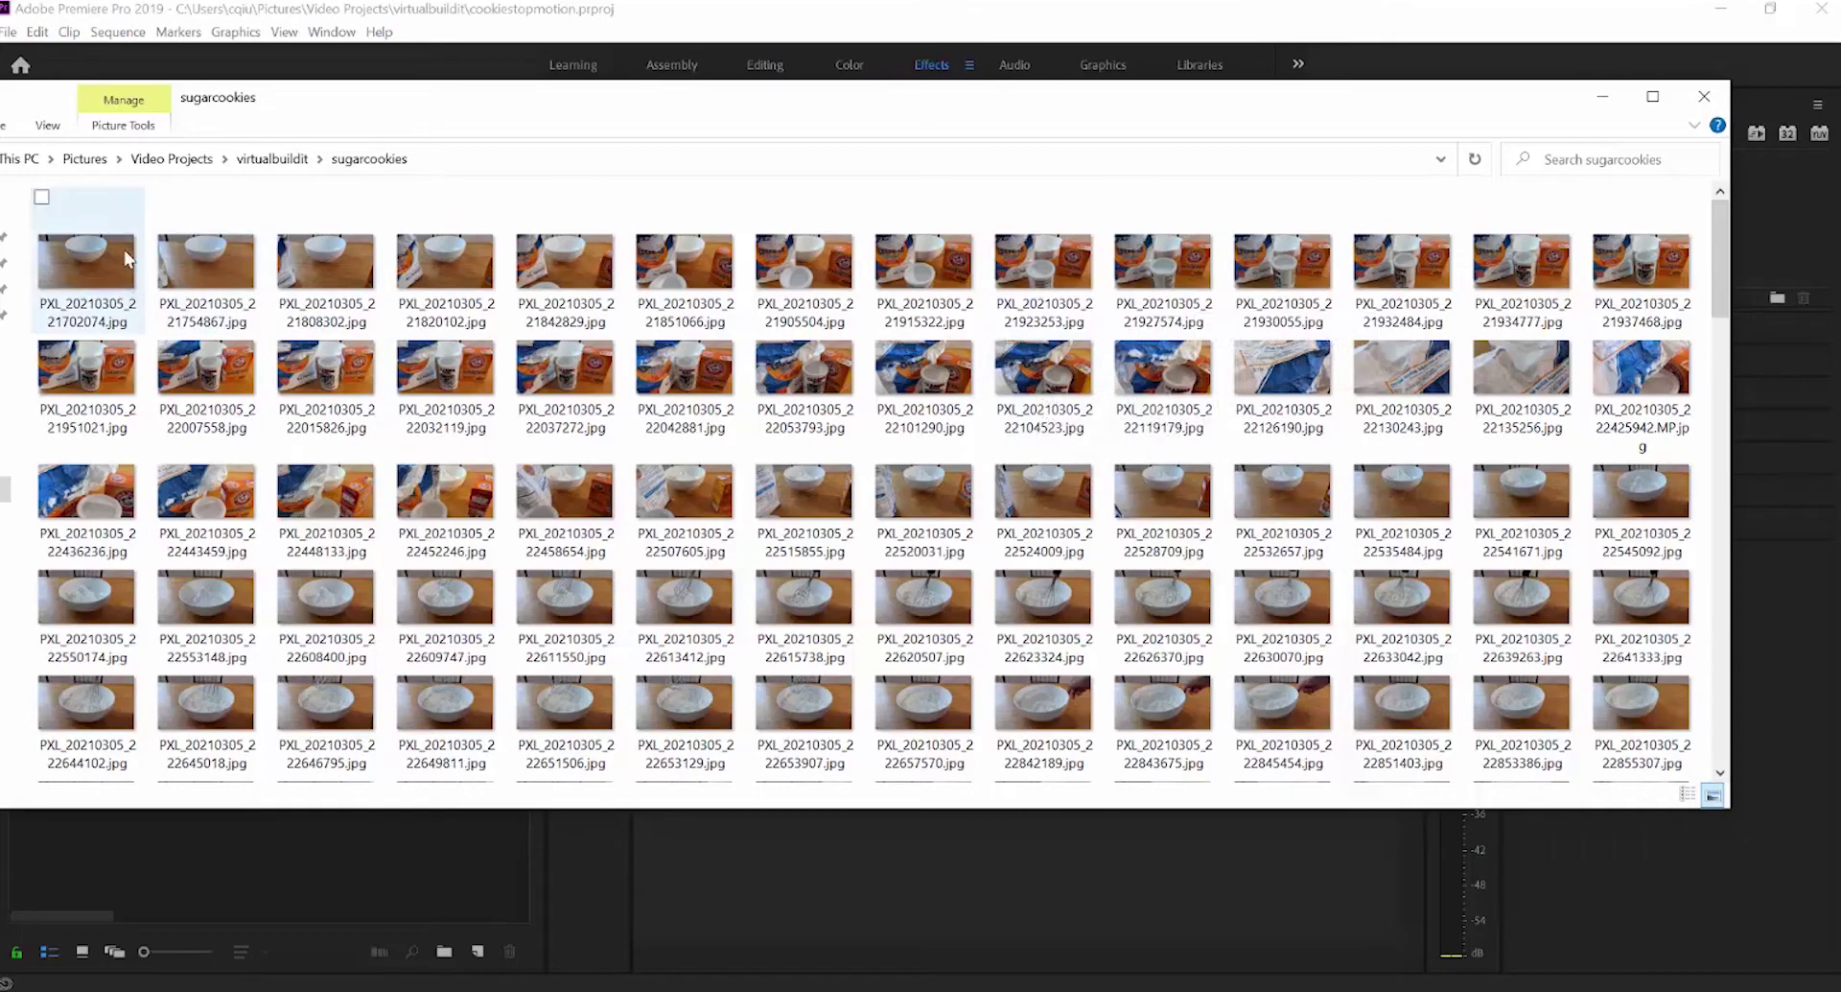
scroll(1157, 297, down, 15)
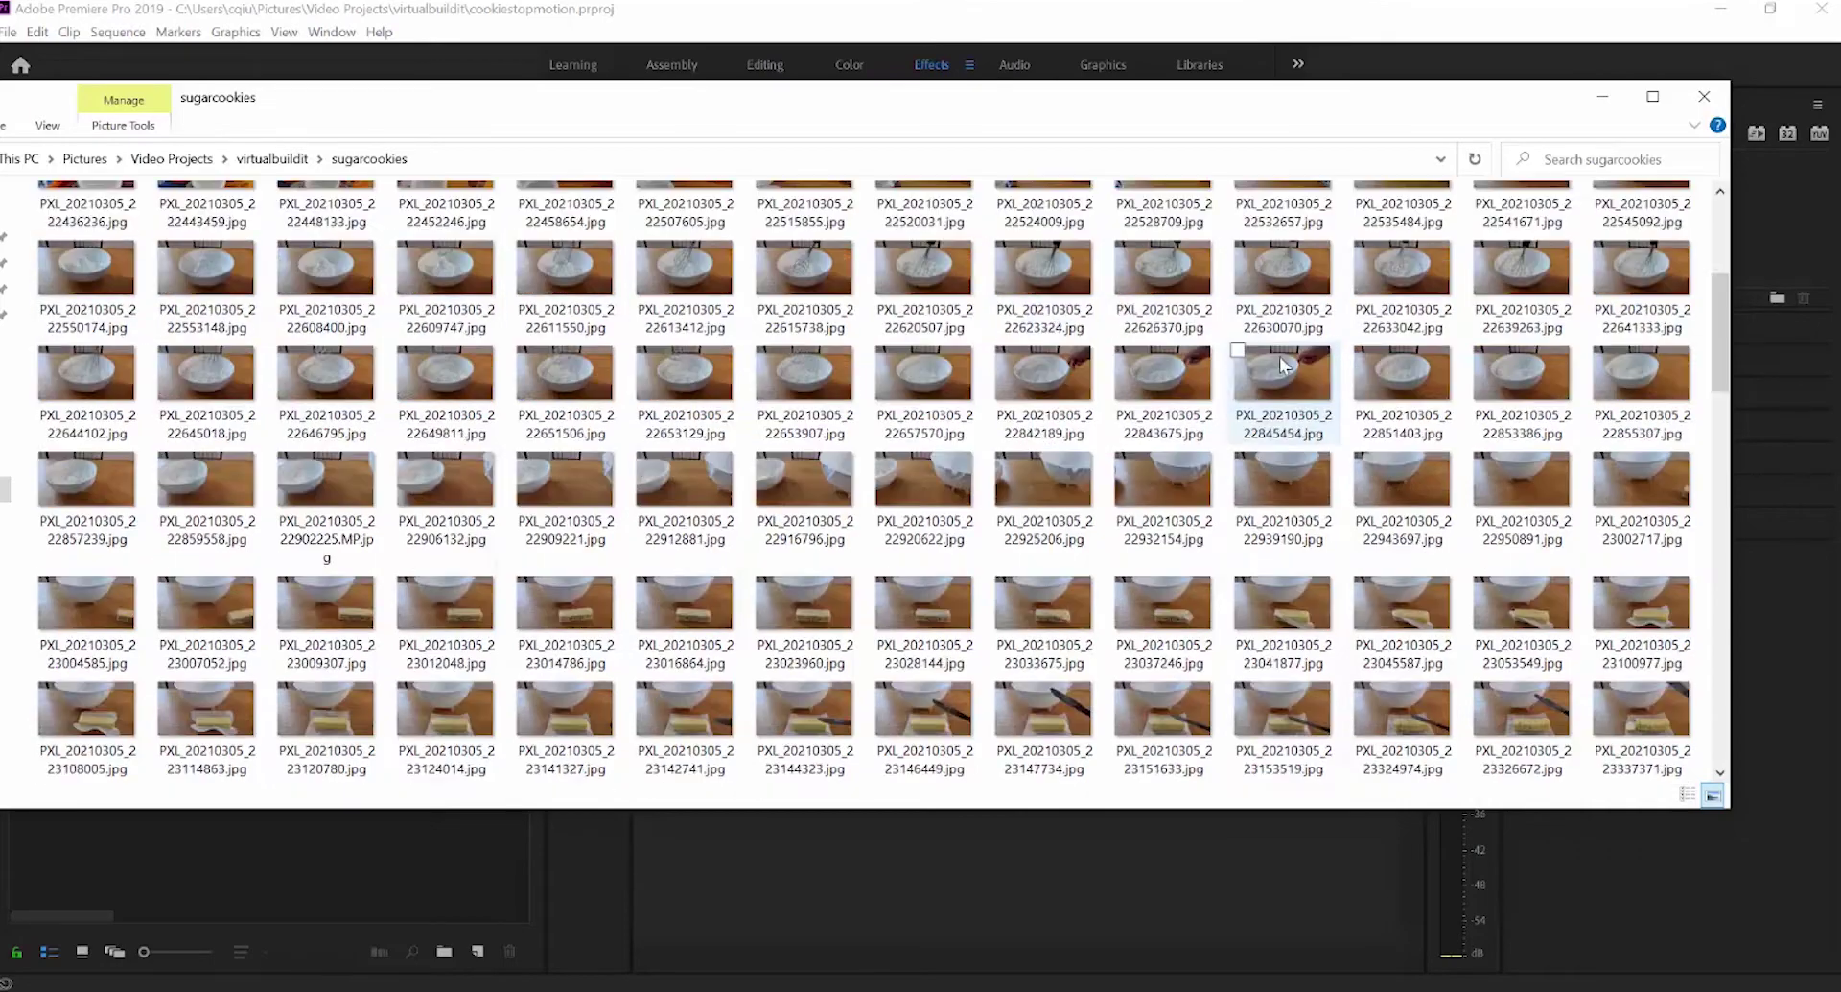
scroll(1280, 359, up, 15)
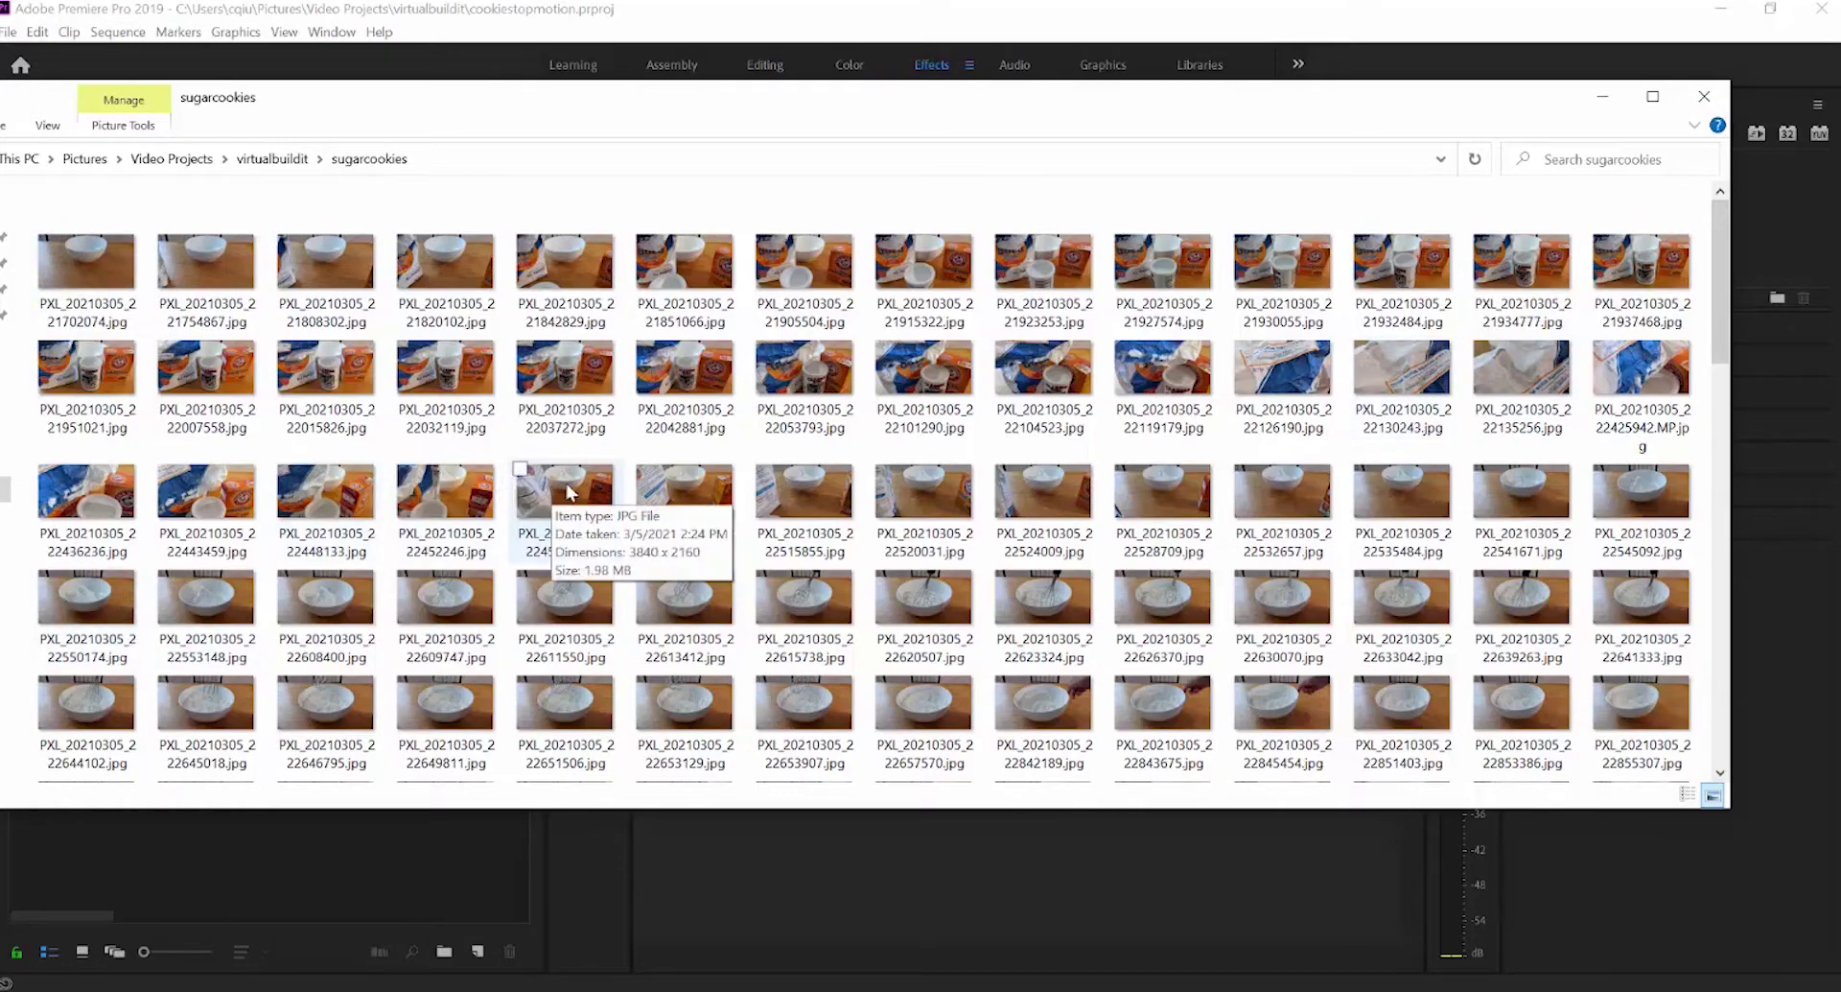
scroll(567, 482, down, 3)
scroll(567, 482, up, 3)
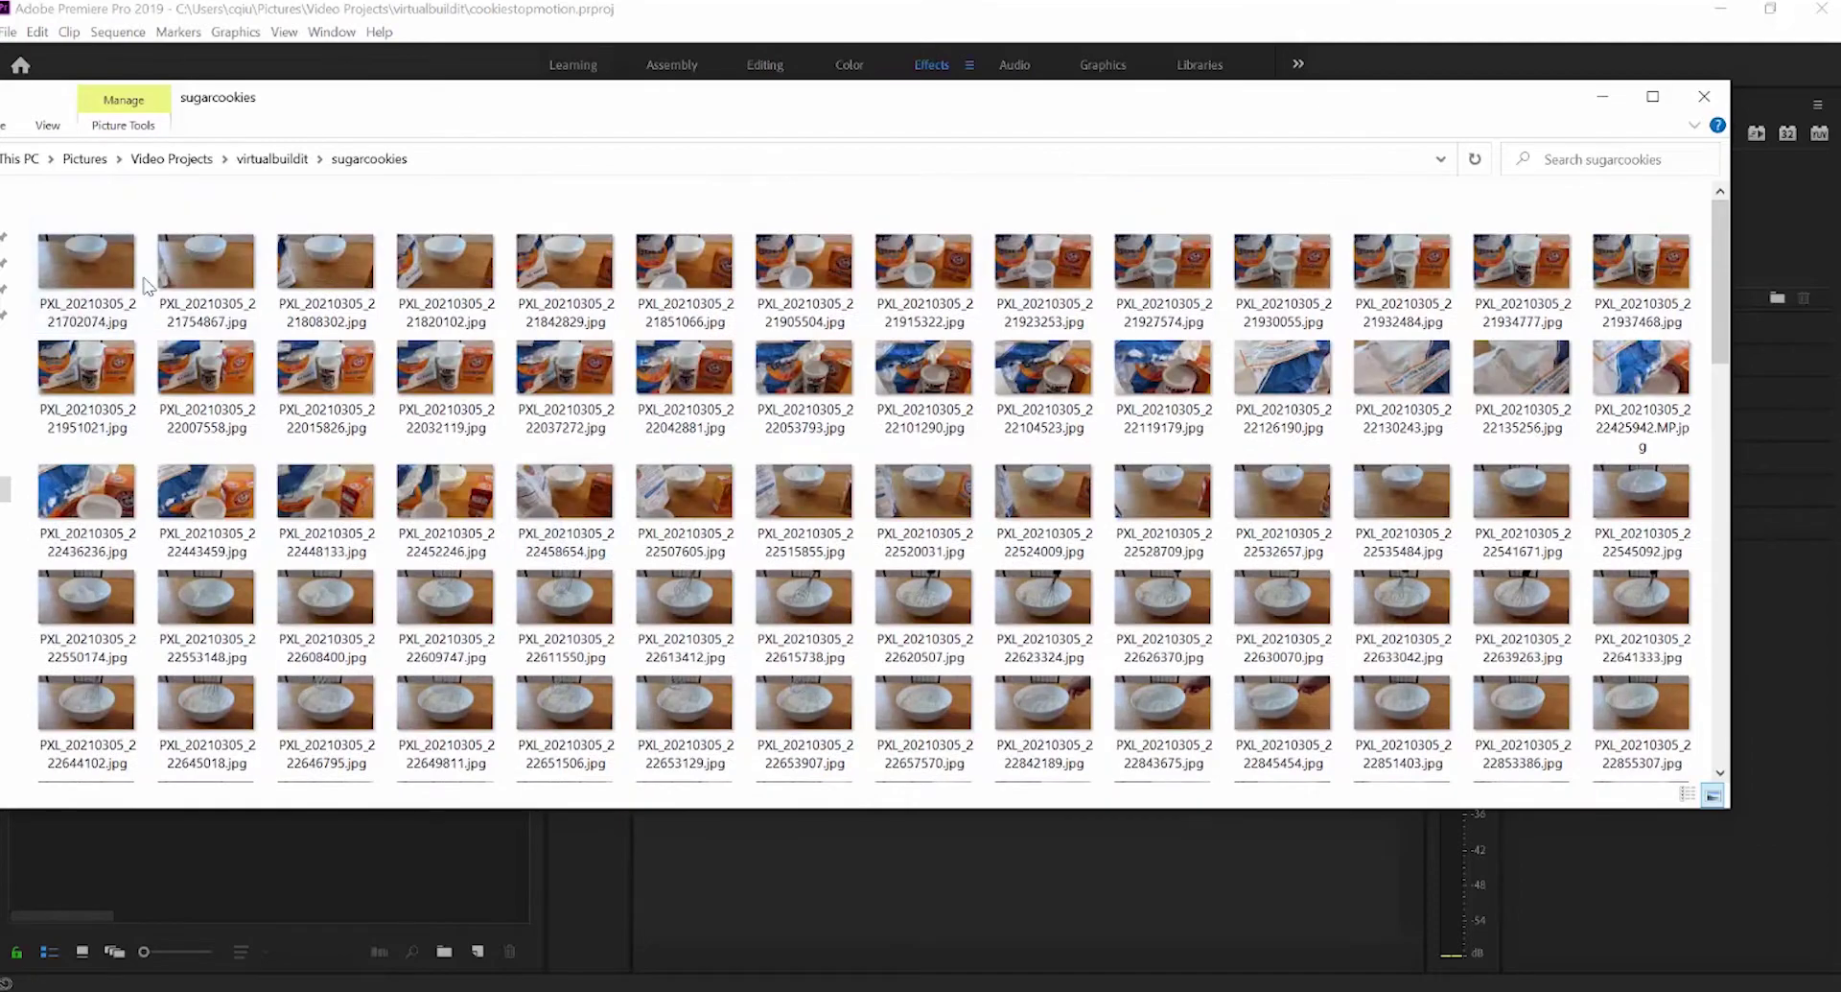
click(117, 274)
scroll(1047, 614, down, 13)
shift+click(687, 715)
drag(934, 102, 911, 109)
scroll(1076, 764, up, 10)
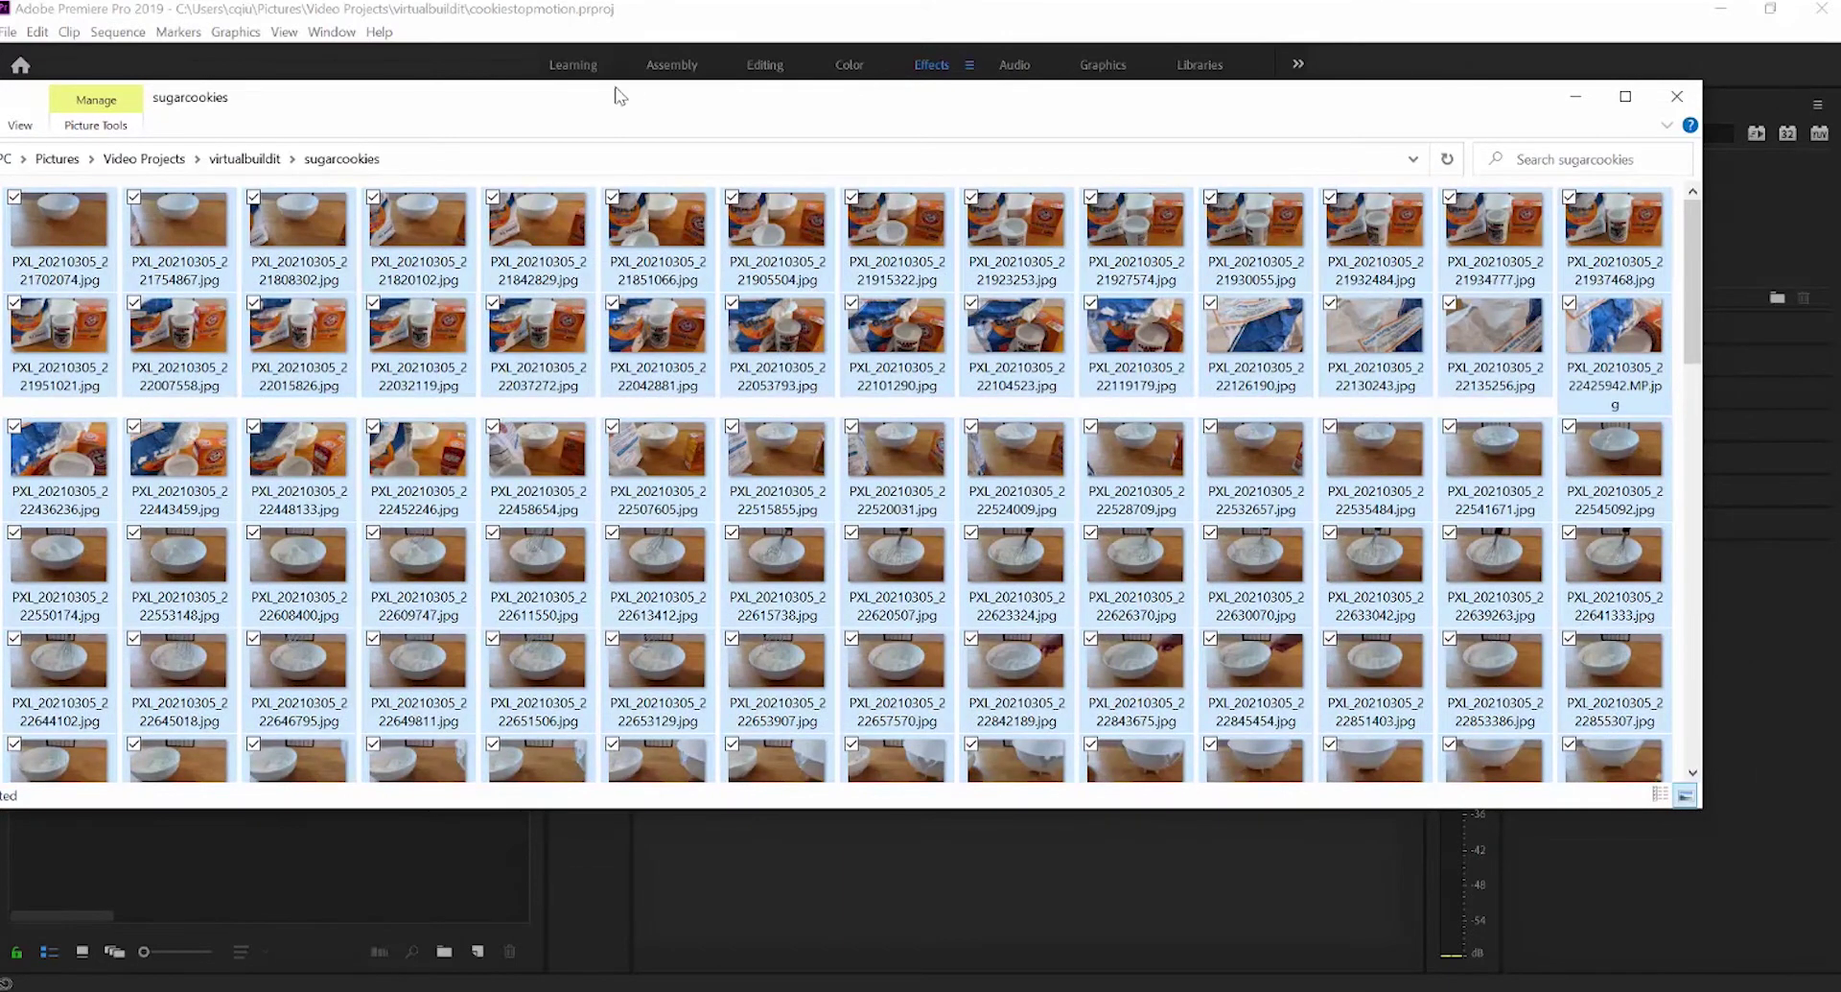
- Create a new folder named "dry ingredients" inside the sugarcookies folder
right_click(4, 188)
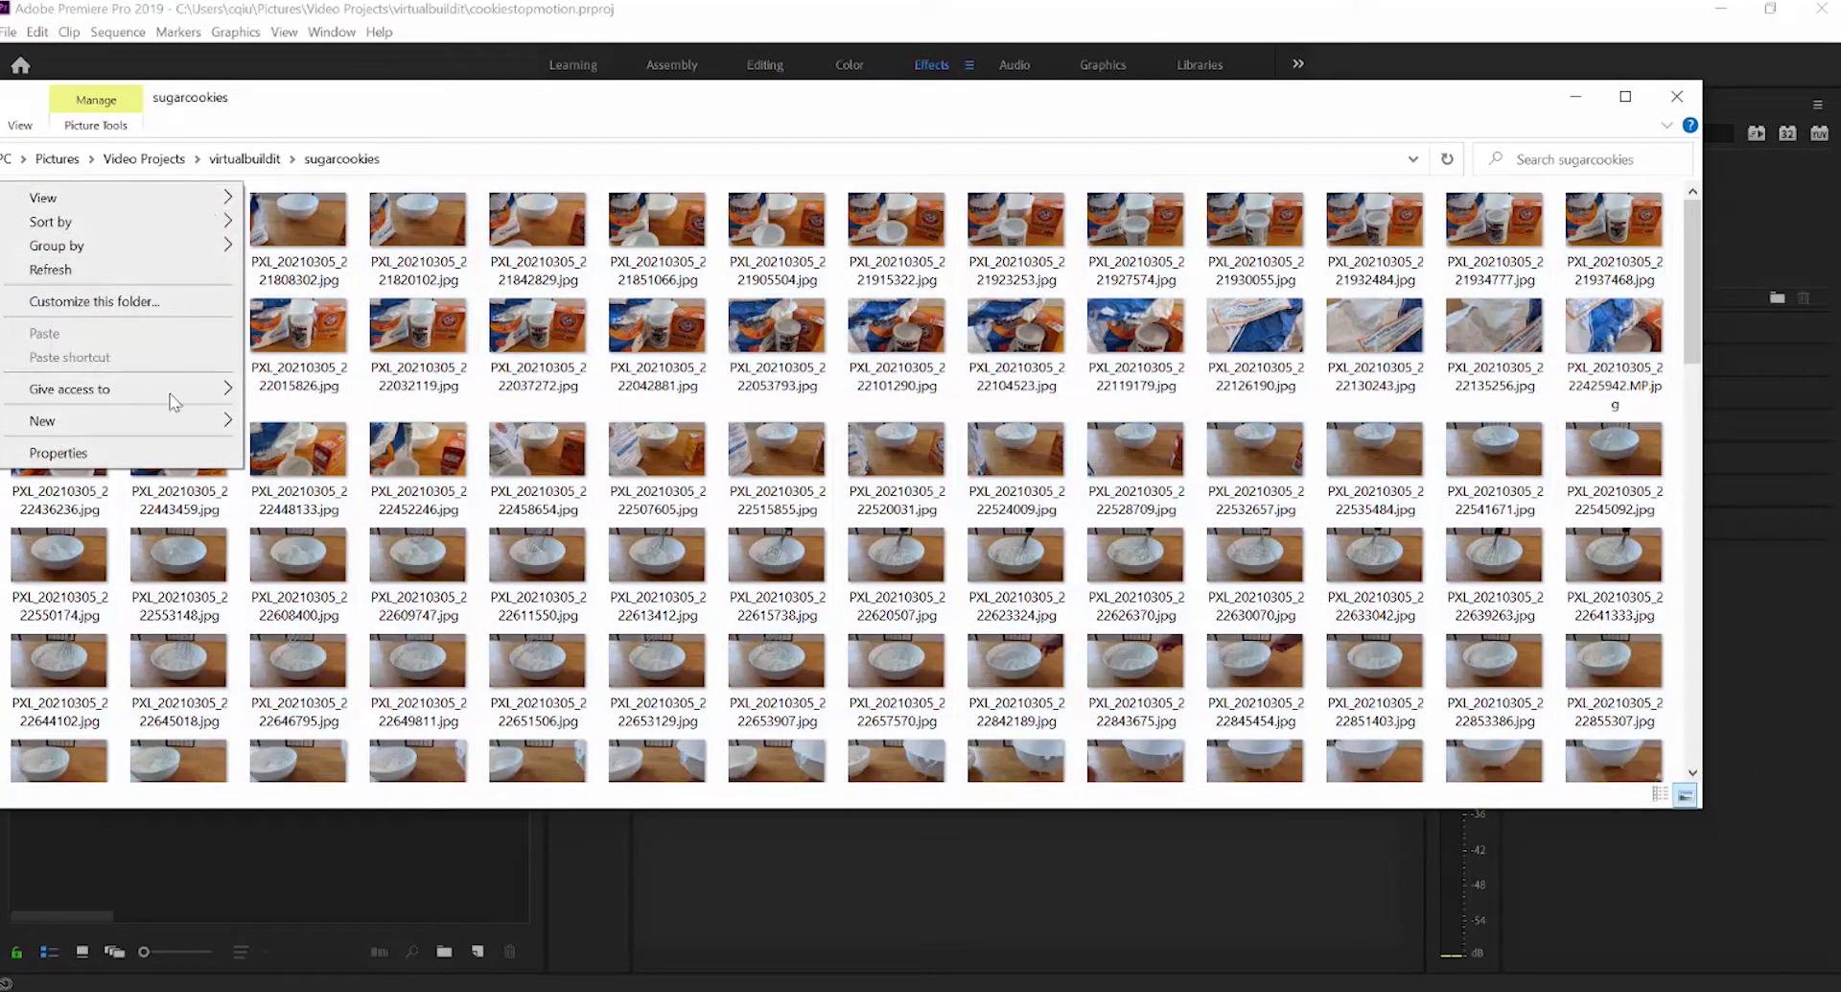
mouse_move(168, 422)
click(381, 425)
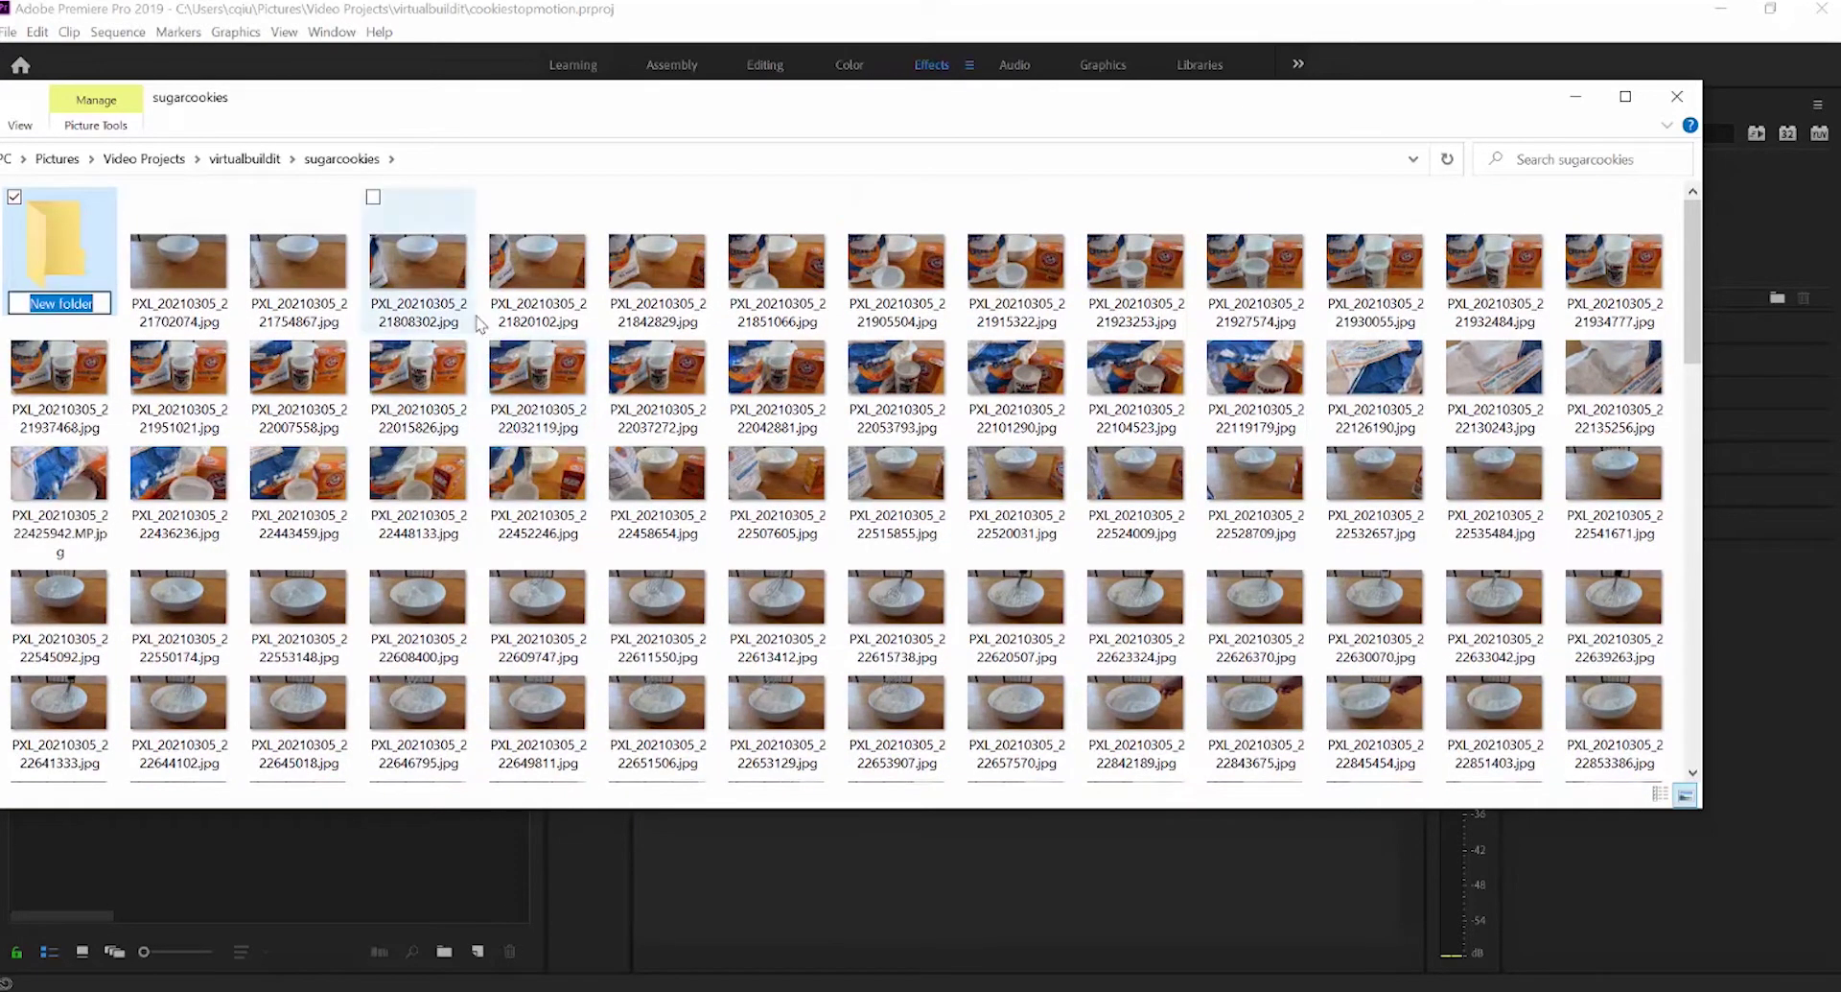
text(dry inge)
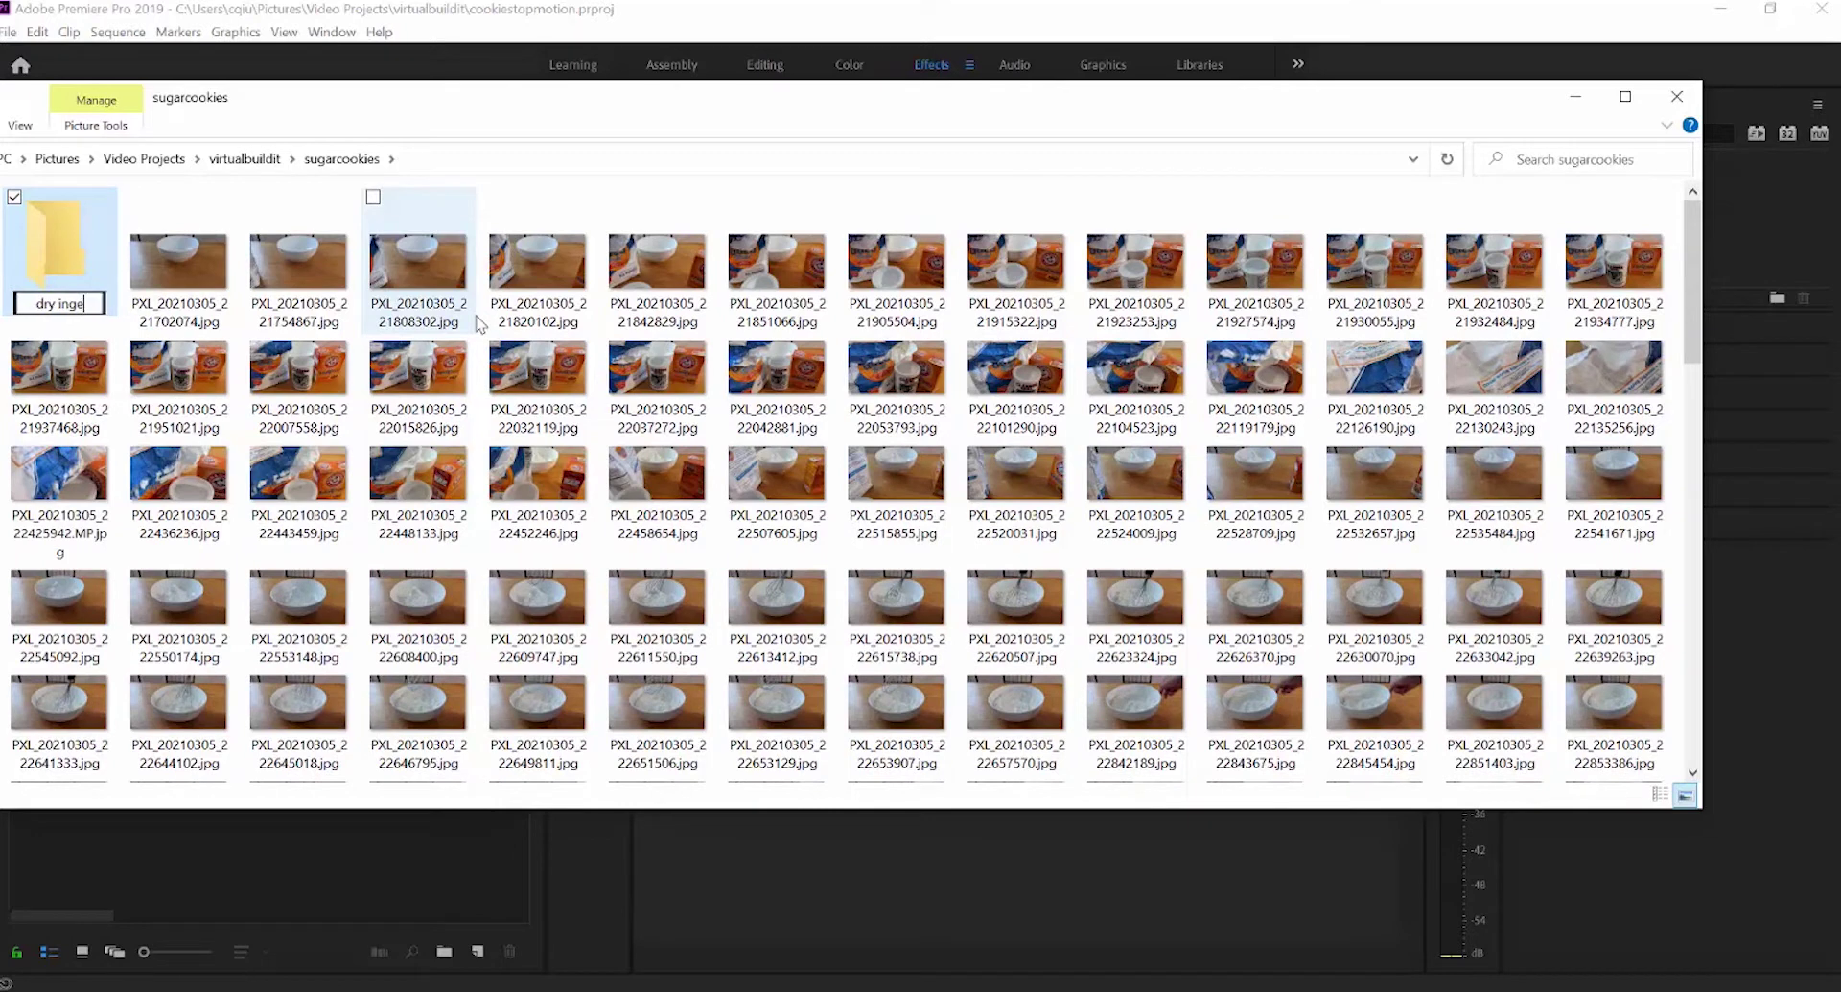
key(BackSpace)
key(BackSpace)
key(BackSpace)
text(ngredients)
key(Return)
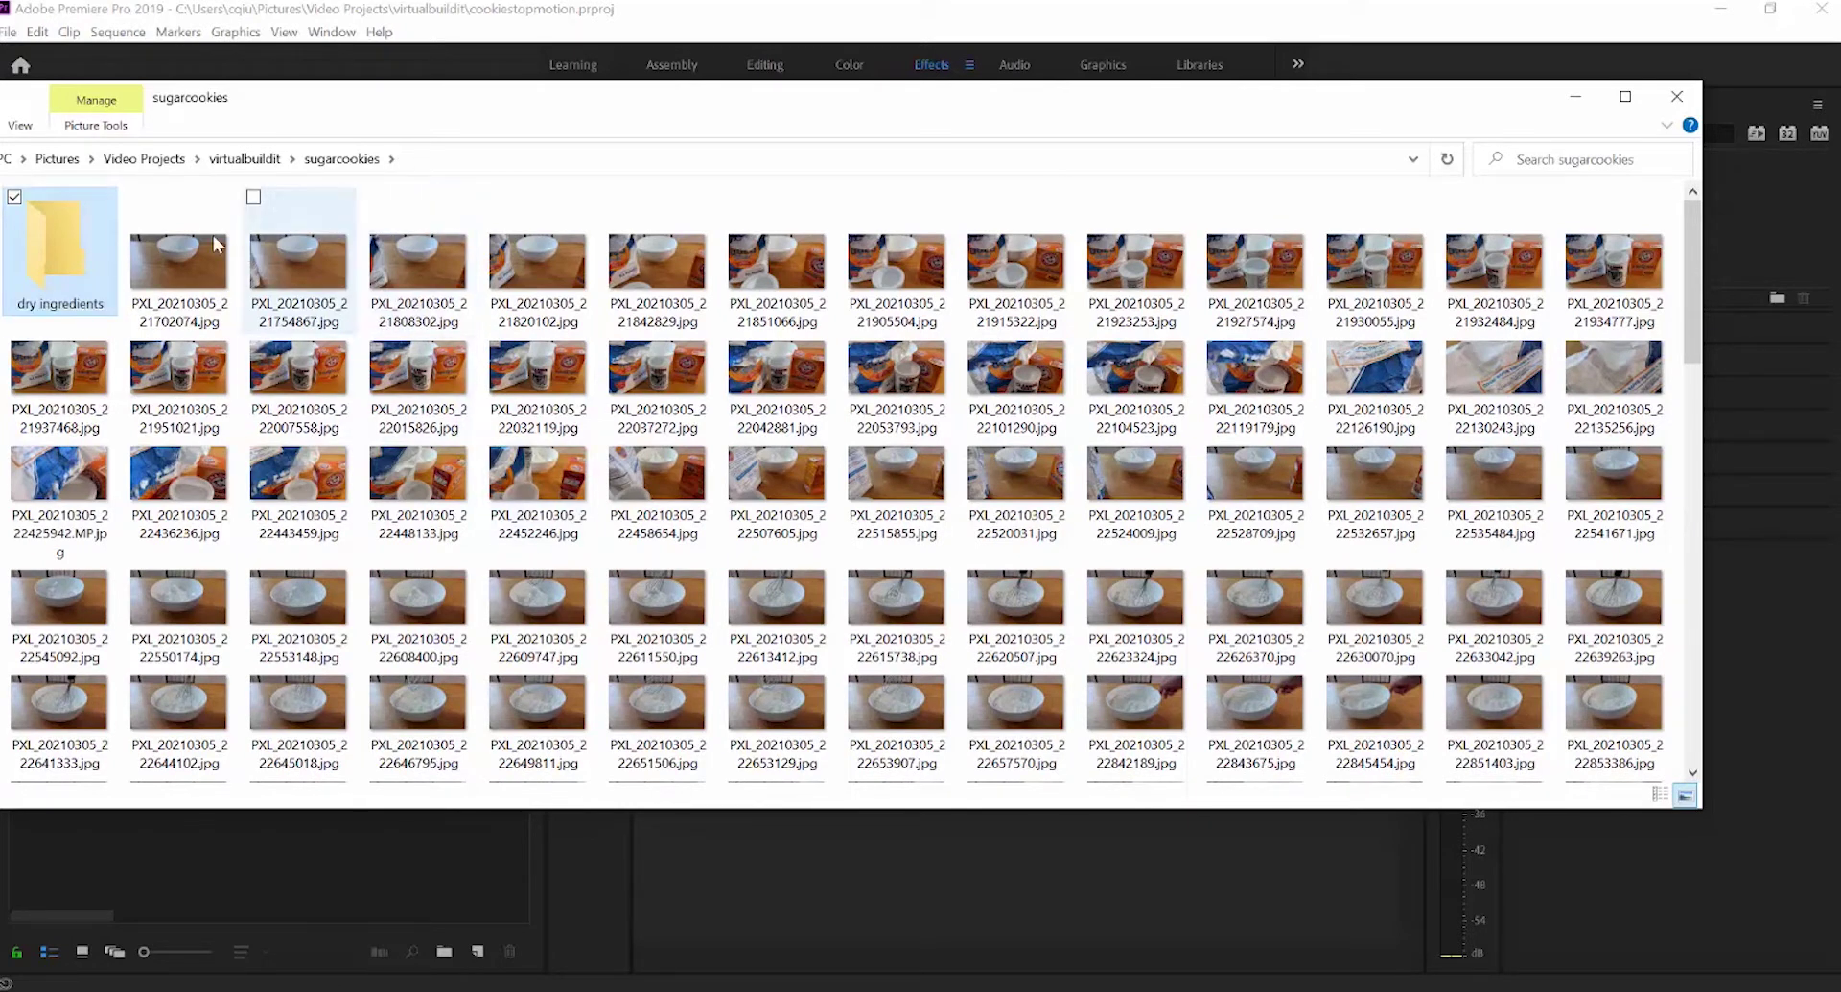
- Move the photos from PXL_20210305_221702074.jpg through PXL_20210305_222608400.jpg into the dry ingredients folder
click(185, 245)
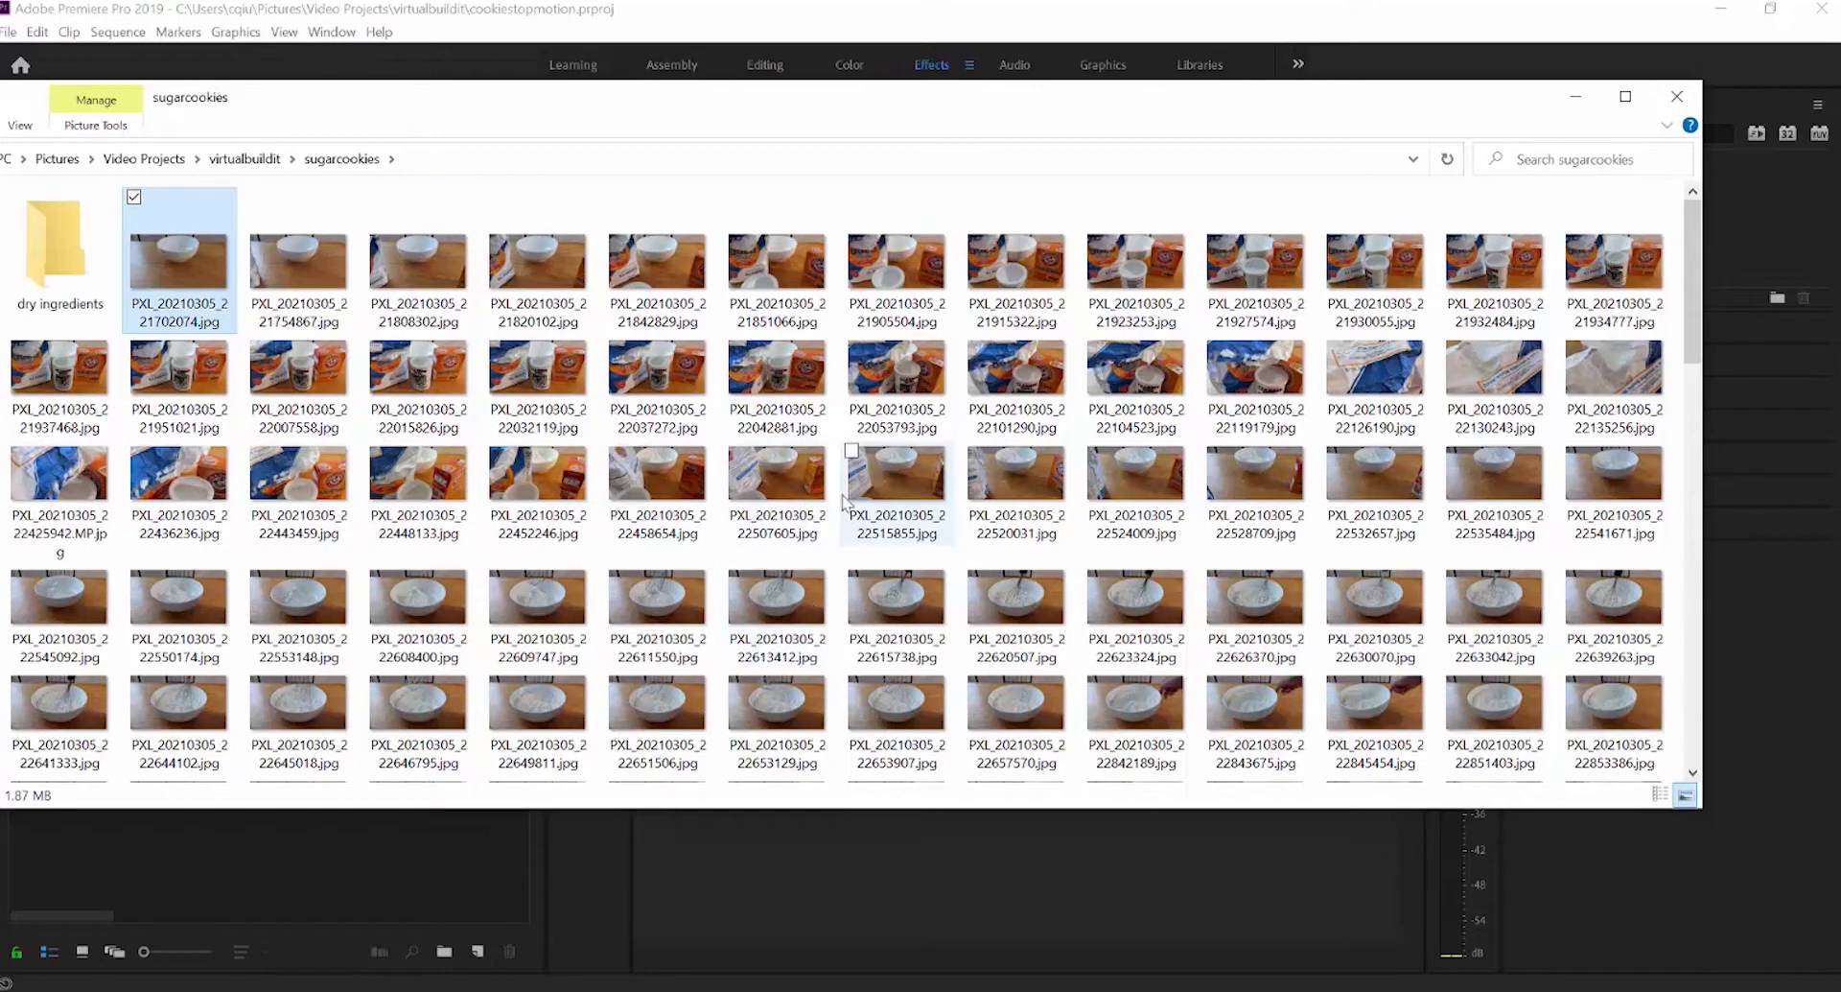
scroll(844, 499, down, 3)
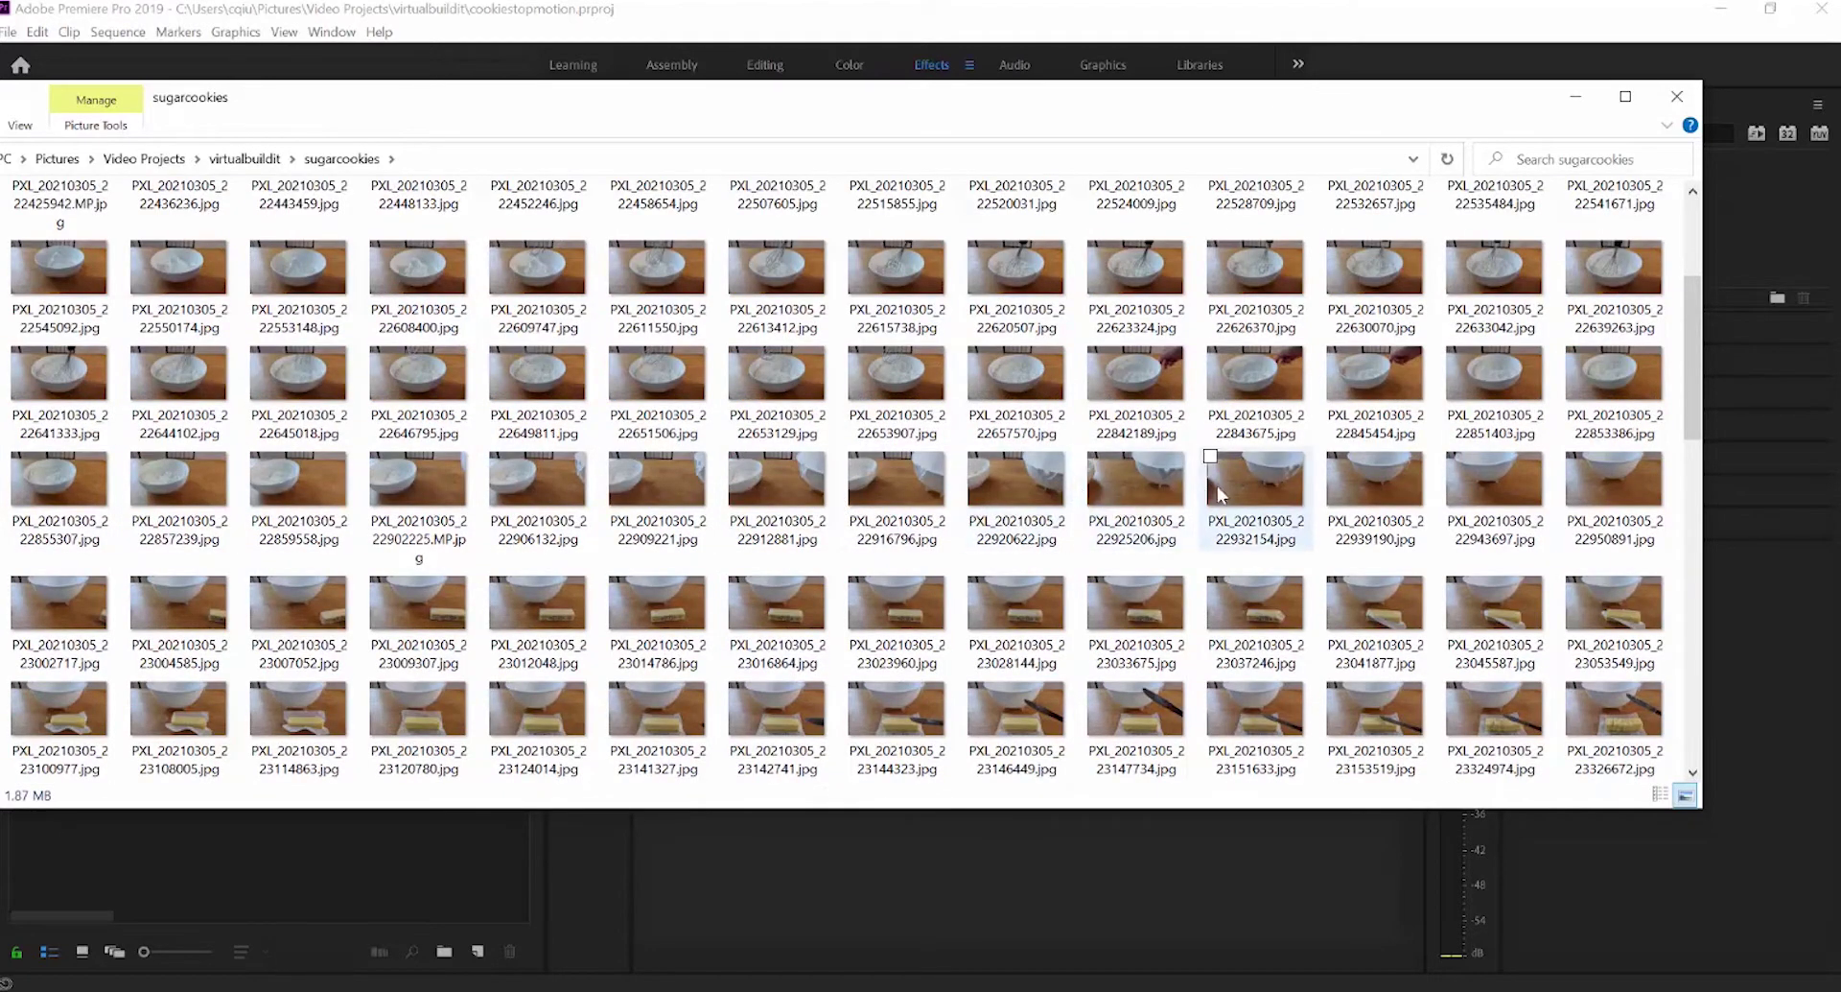
key(ctrl+a)
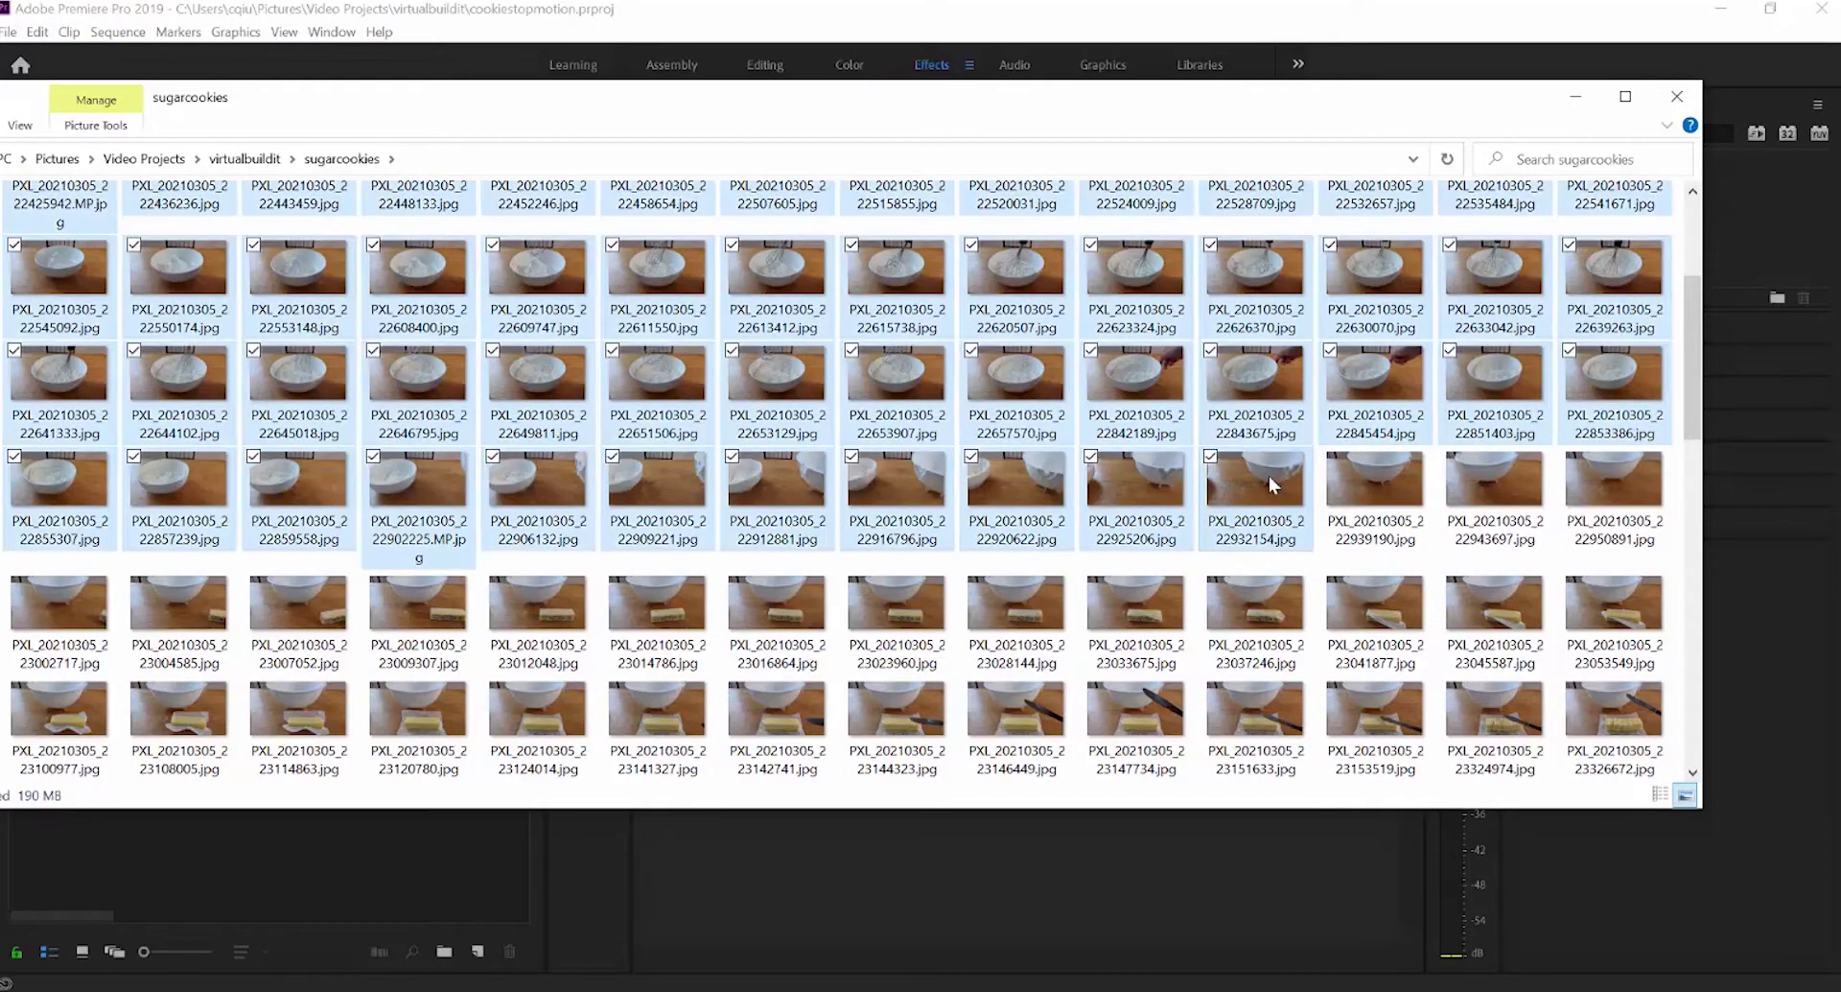
scroll(1132, 498, up, 3)
click(197, 242)
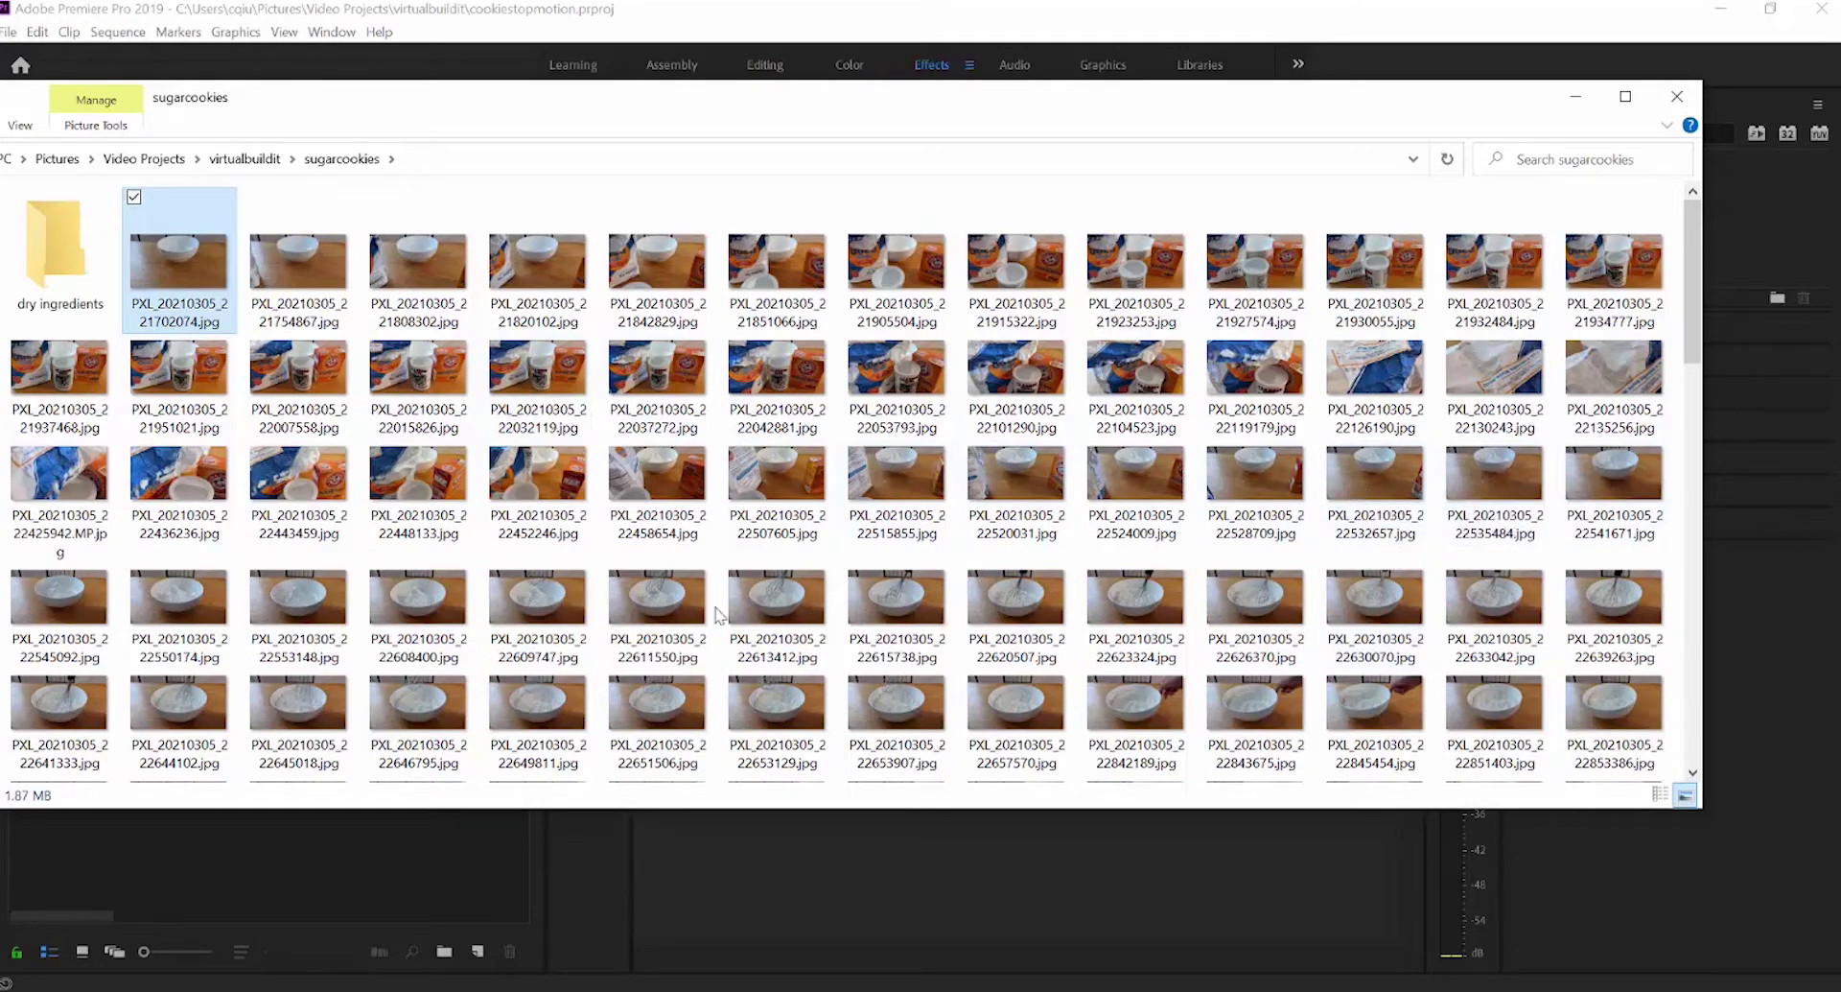
shift+click(424, 652)
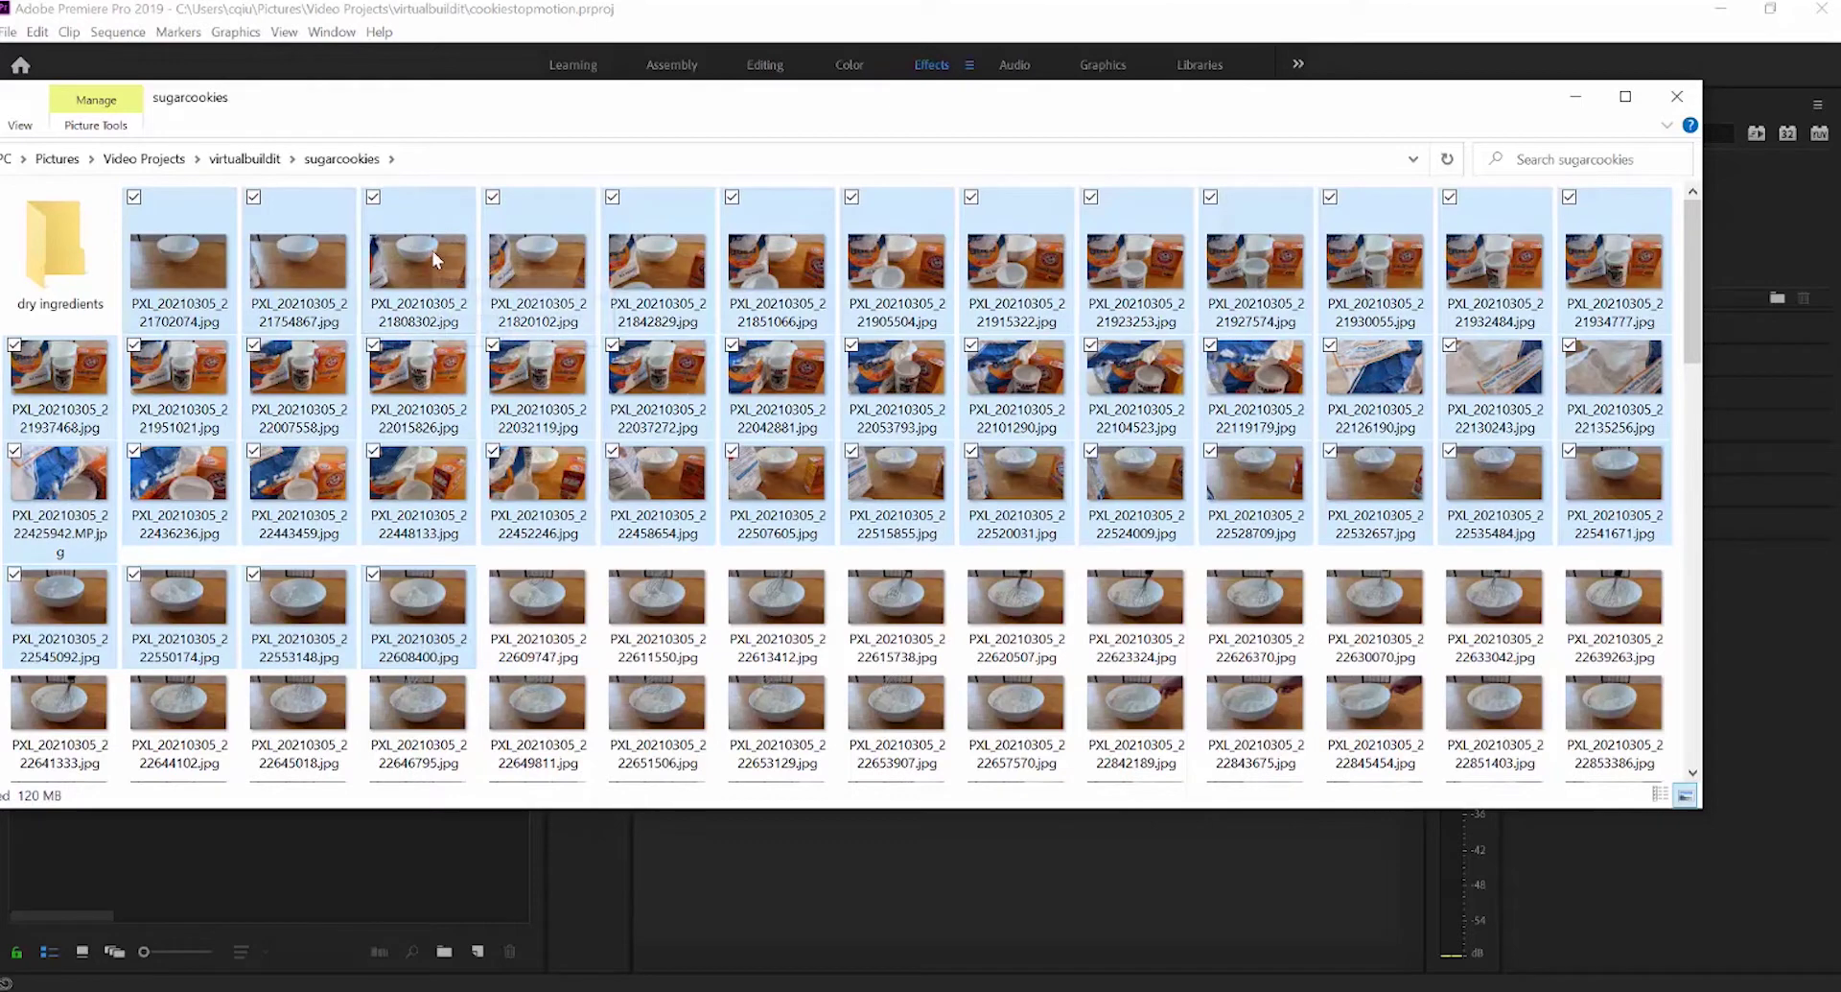
drag(455, 251, 51, 265)
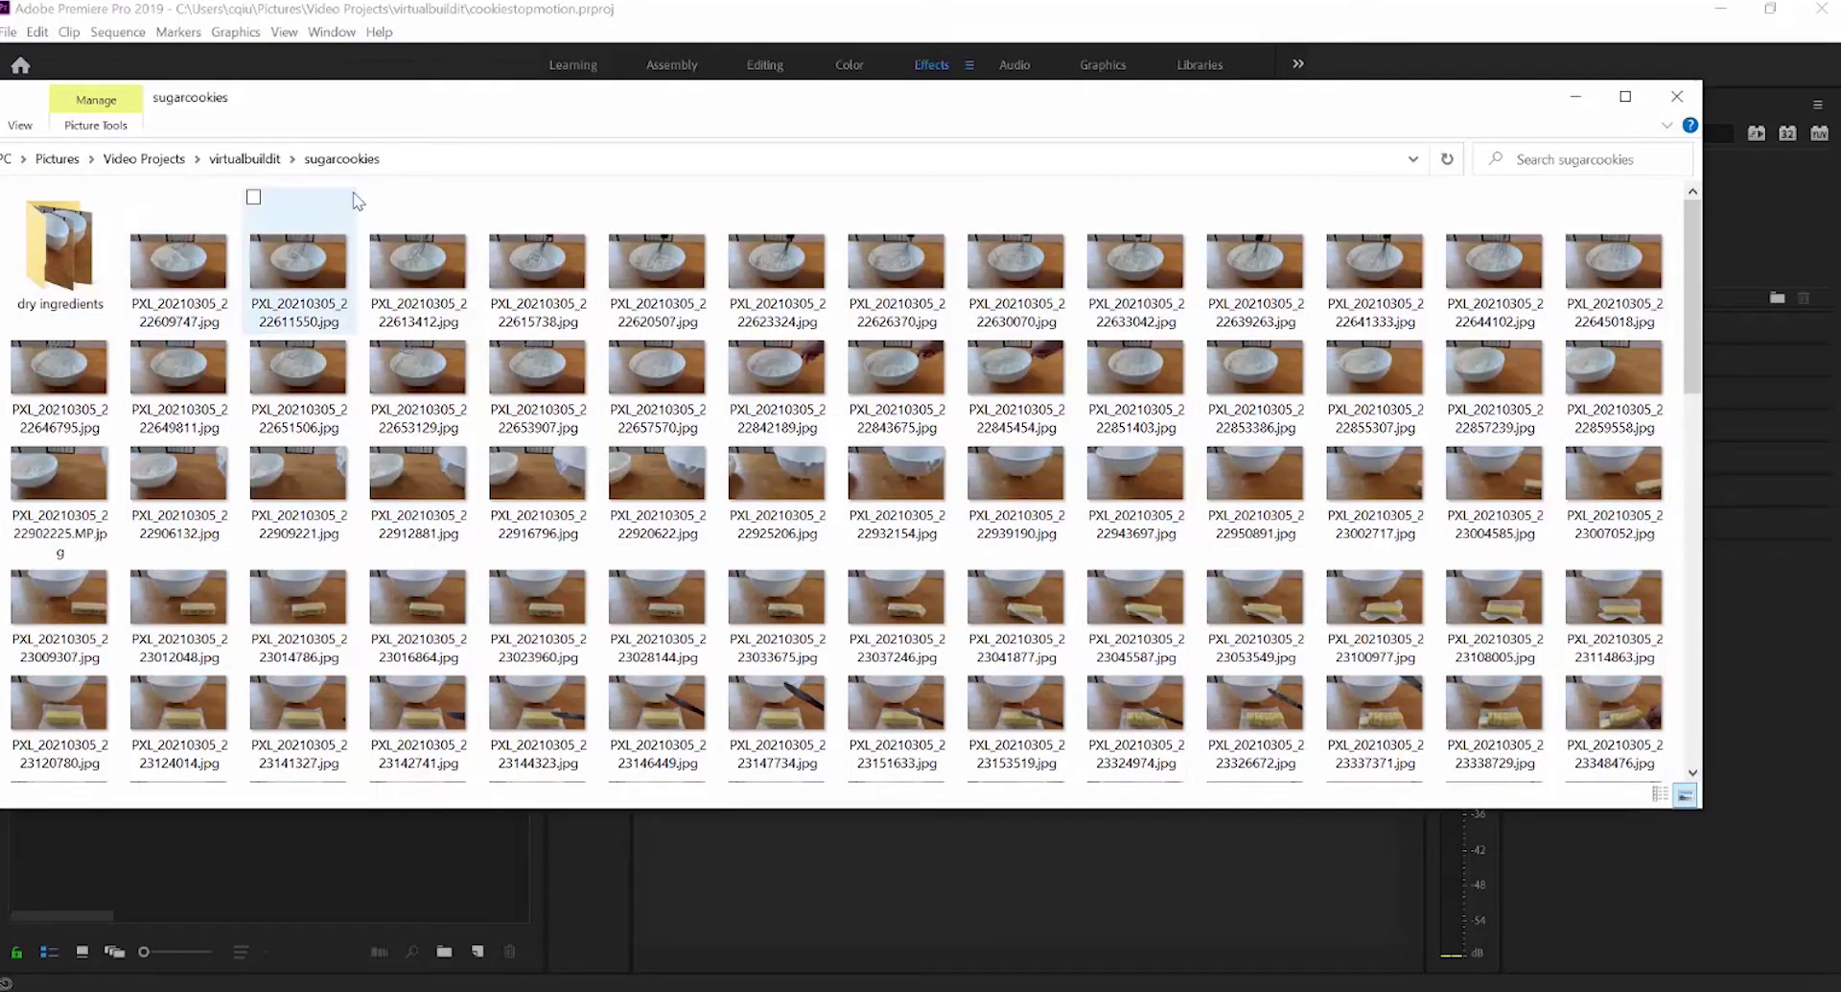
- Create a second folder named "dryingredientswhisk" inside the sugarcookies folder
click(254, 197)
click(373, 198)
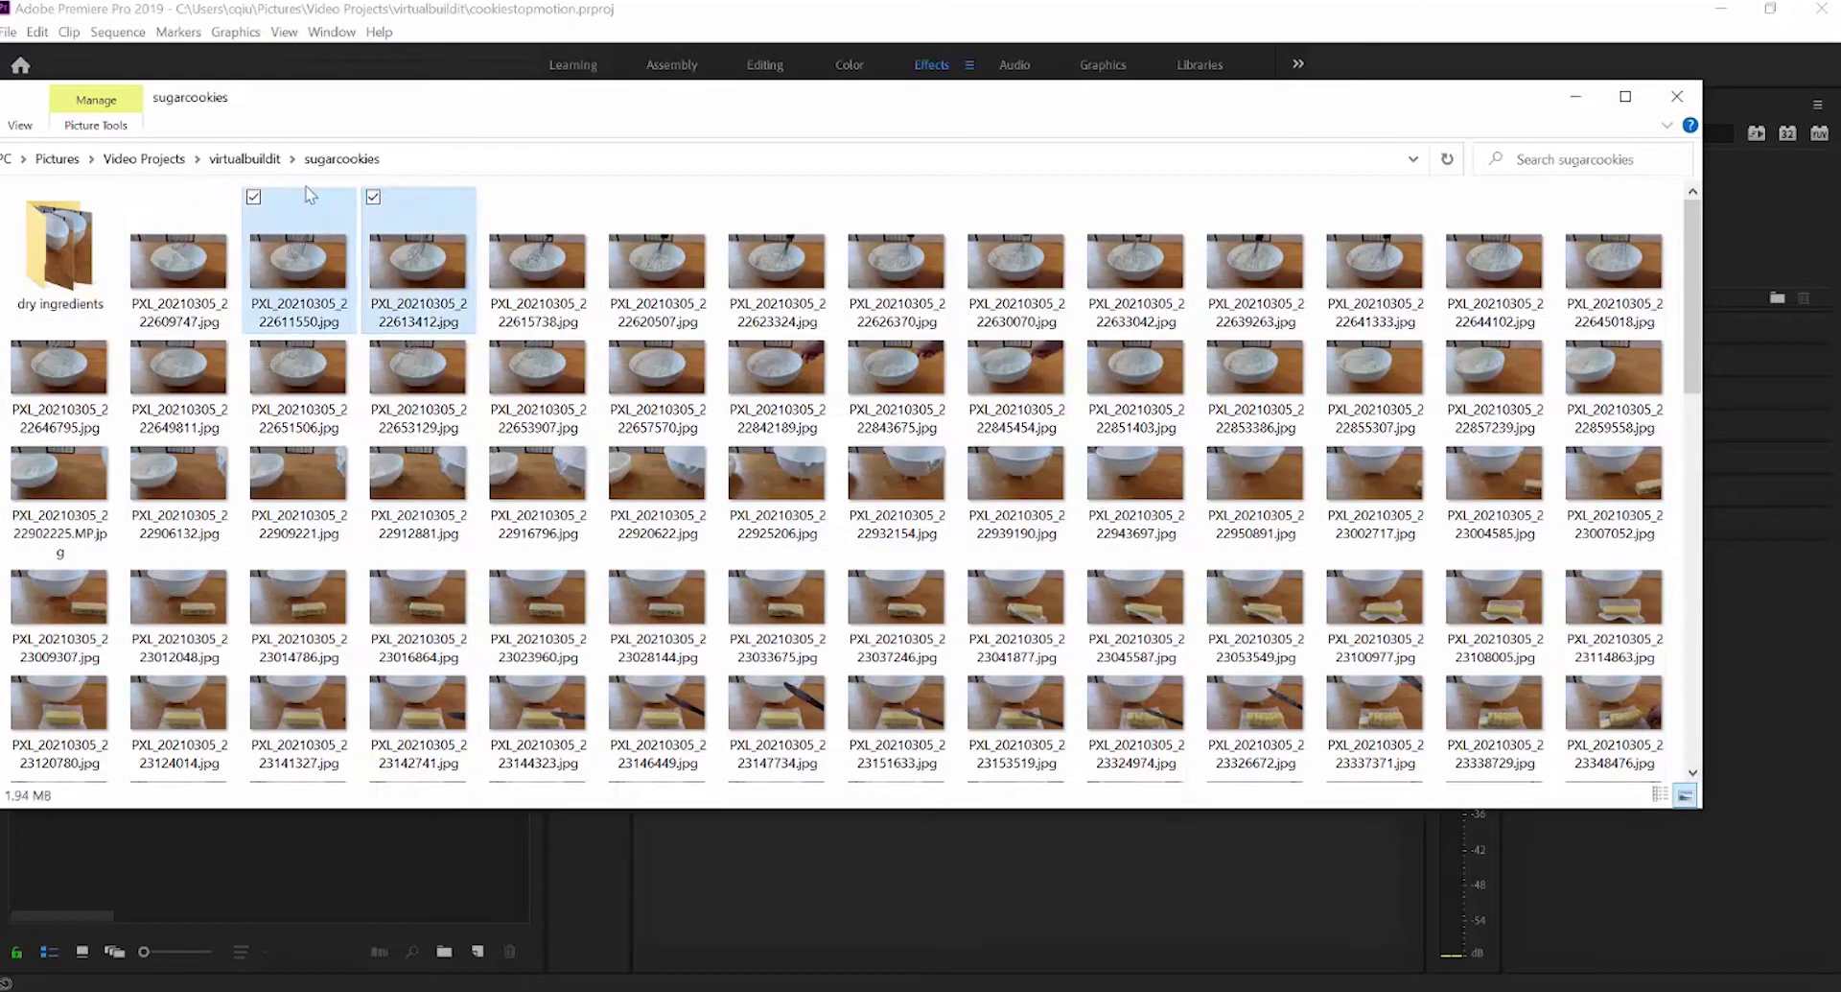
click(373, 197)
click(208, 209)
right_click(207, 209)
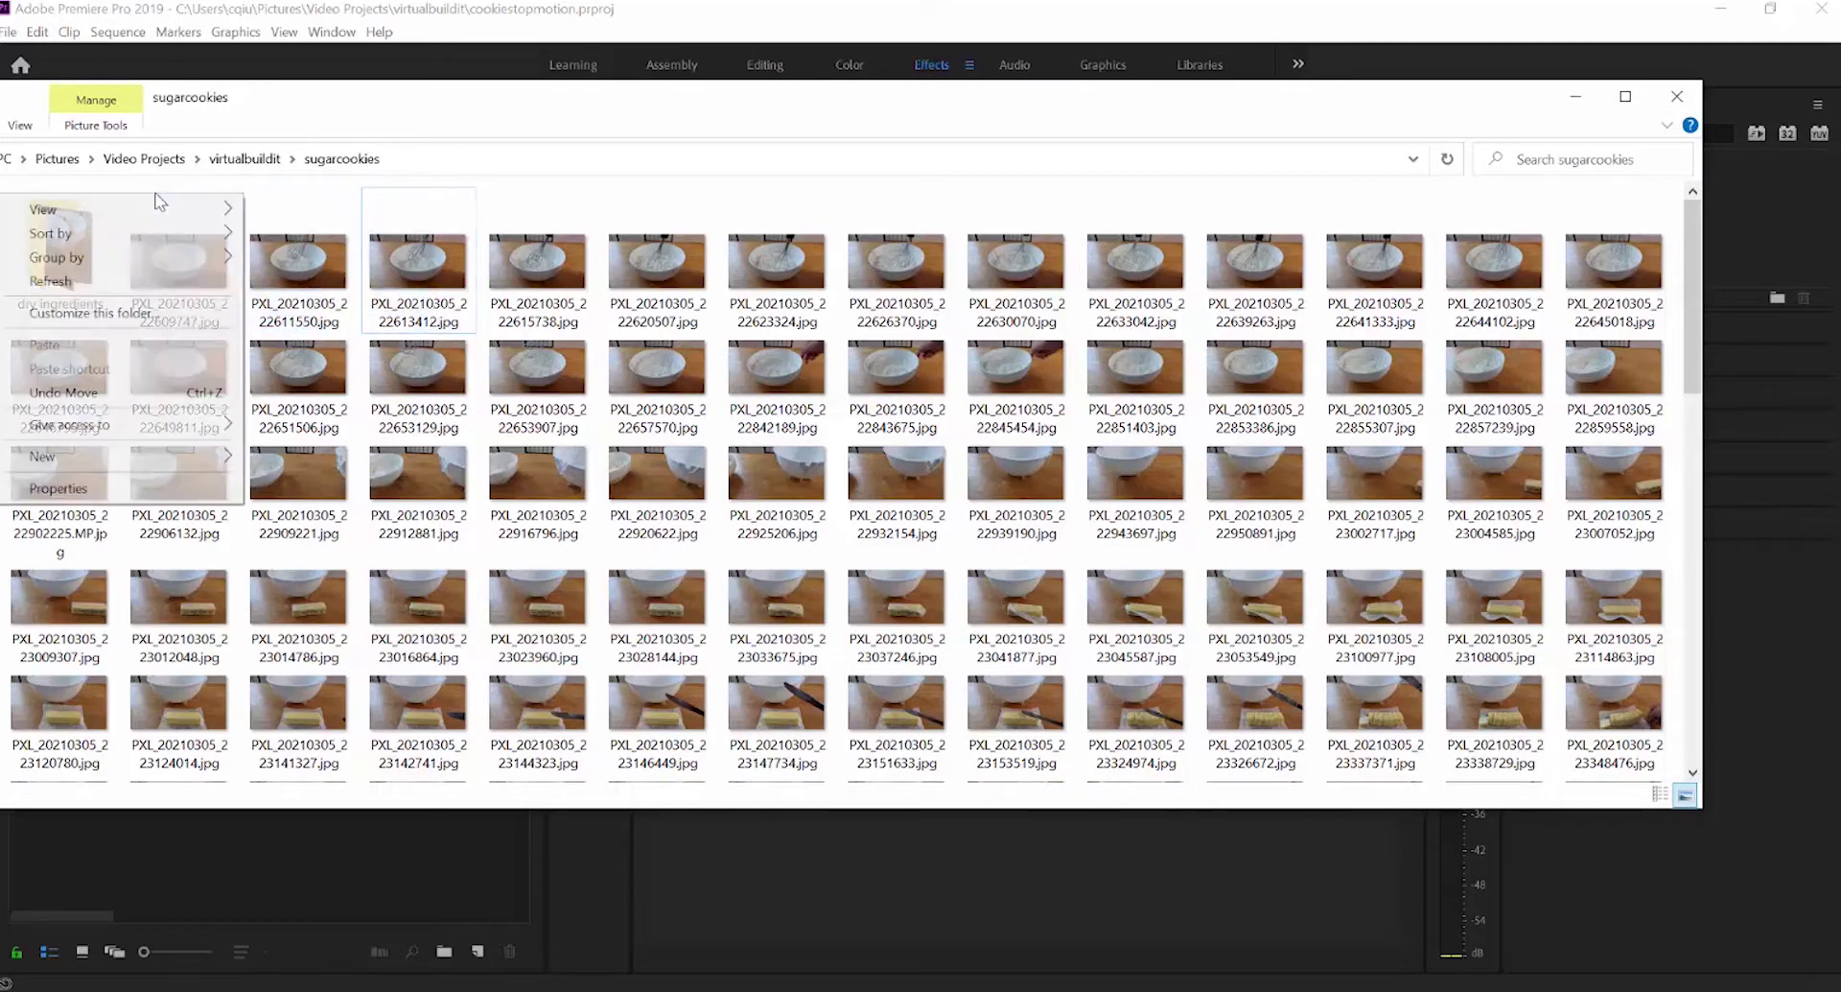
mouse_move(140, 454)
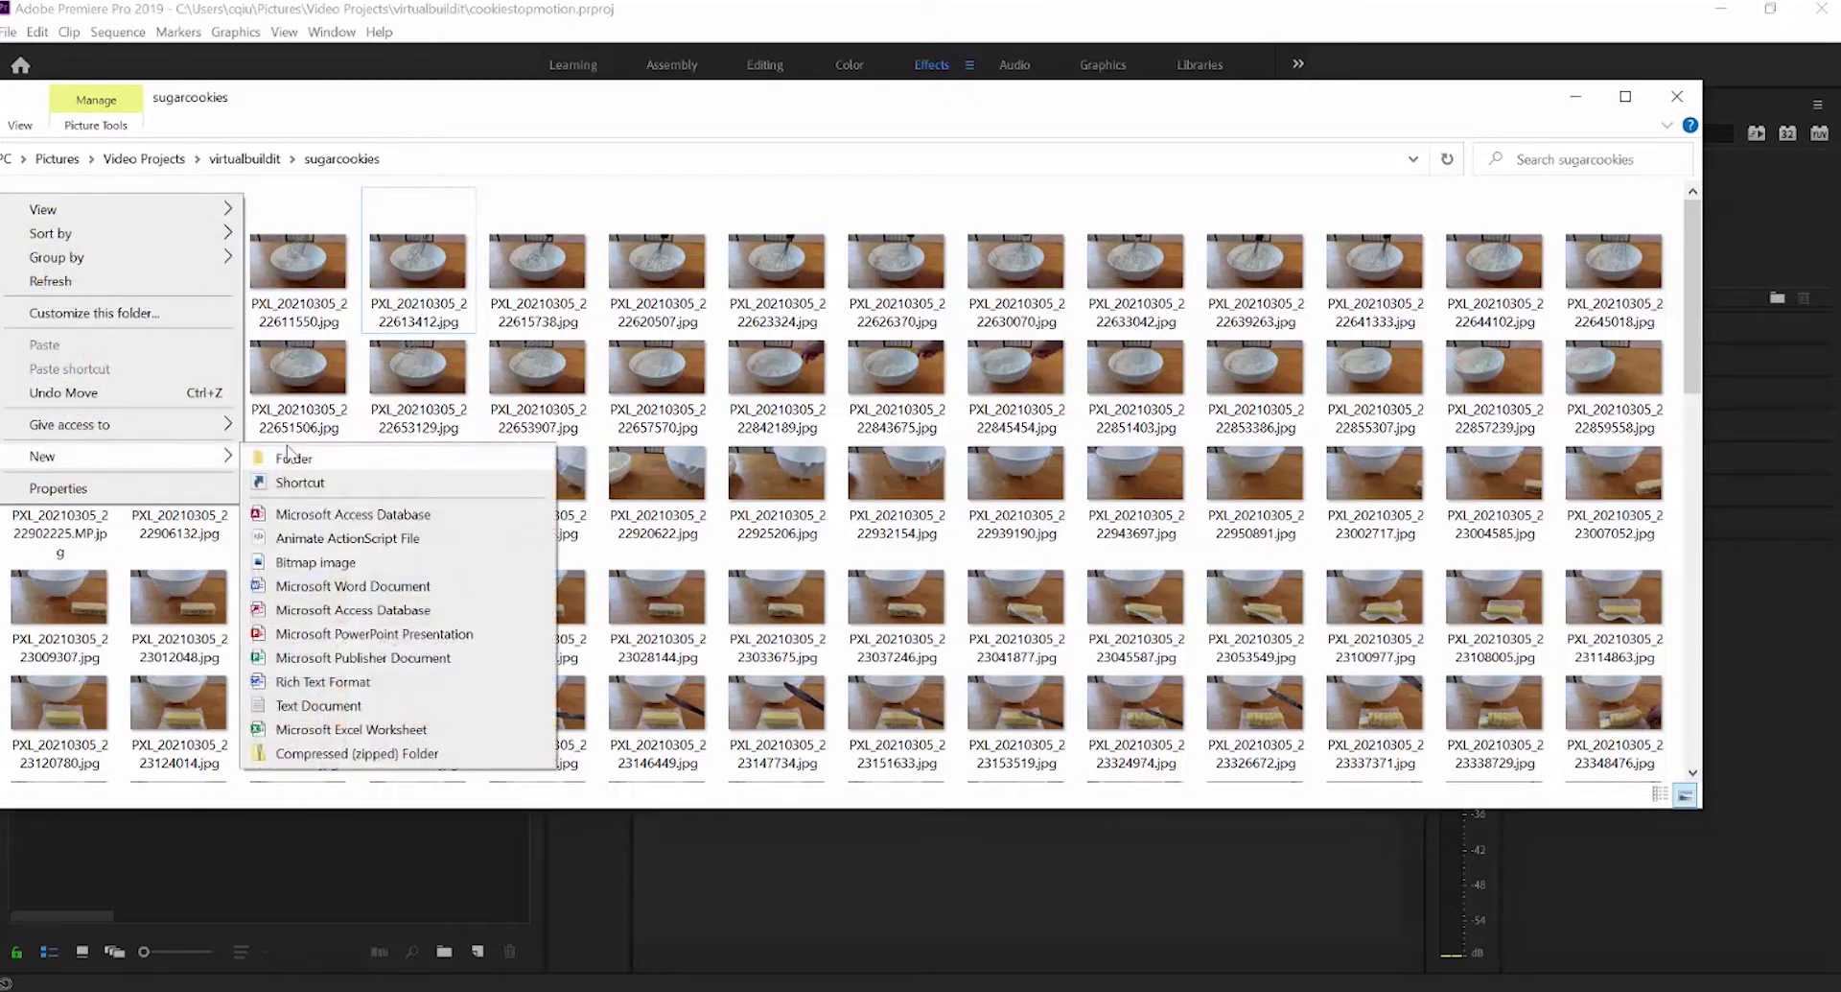
click(295, 458)
text(dry)
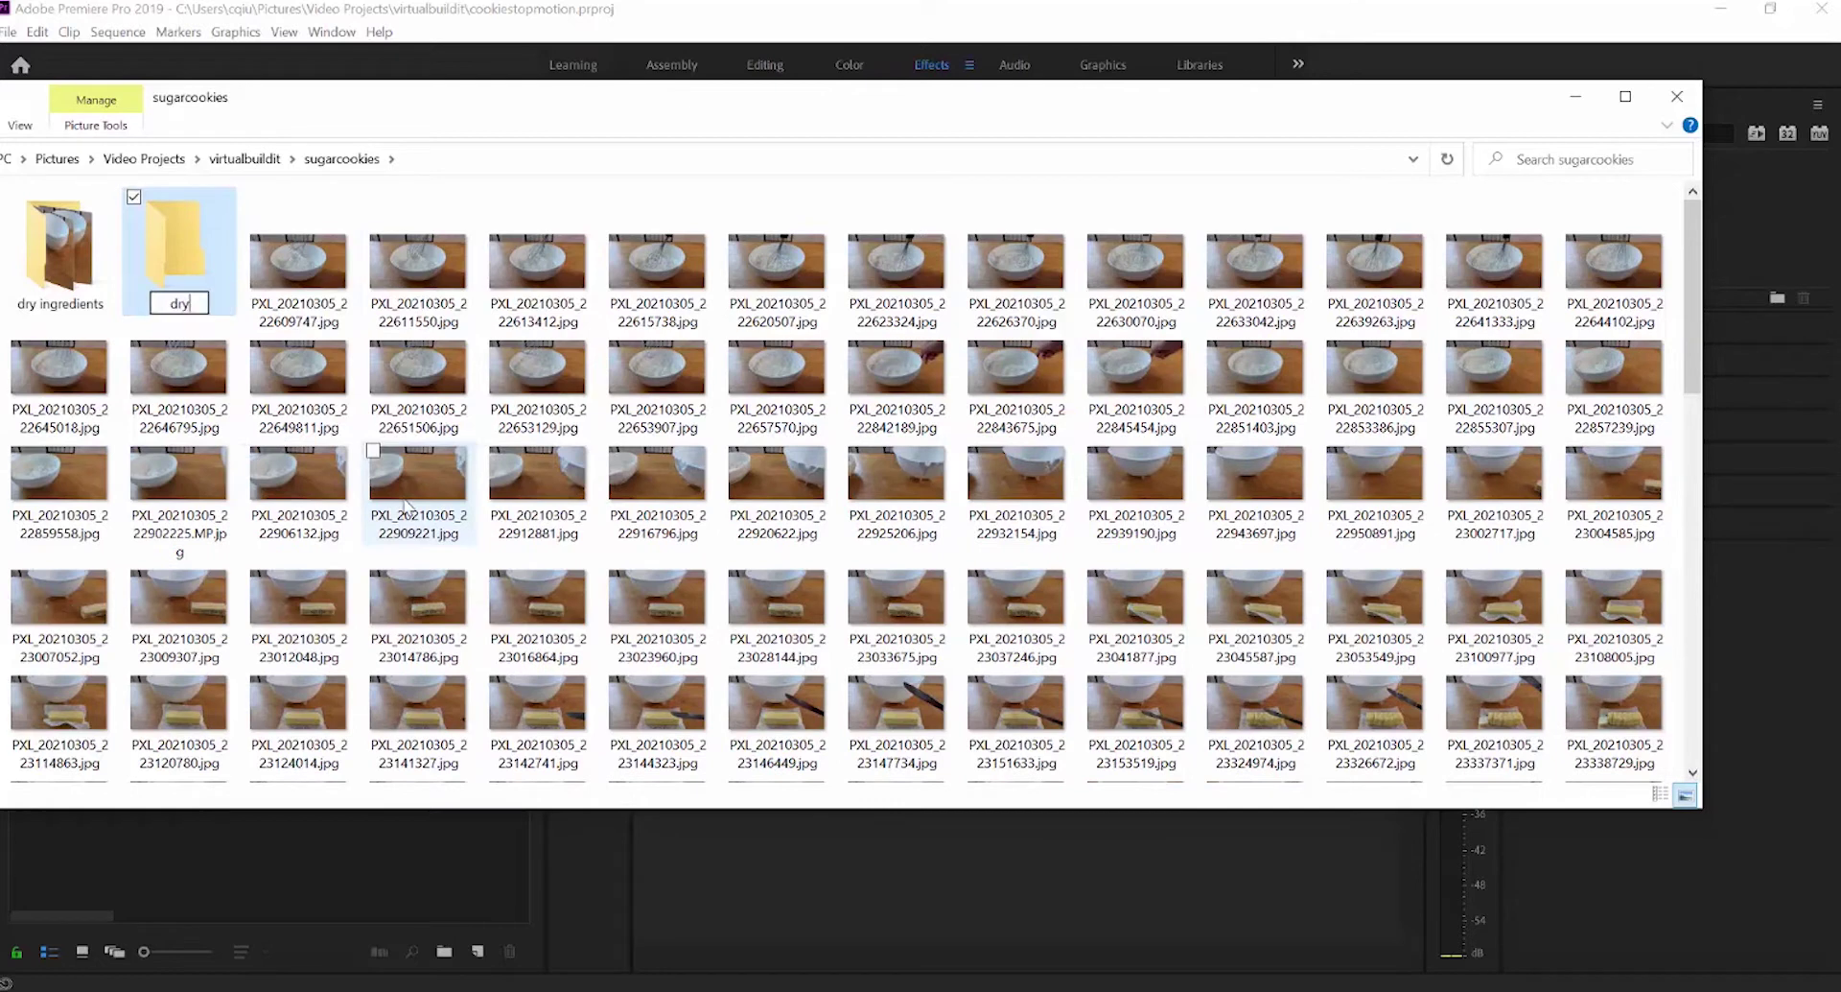
text(ingredientswhisk)
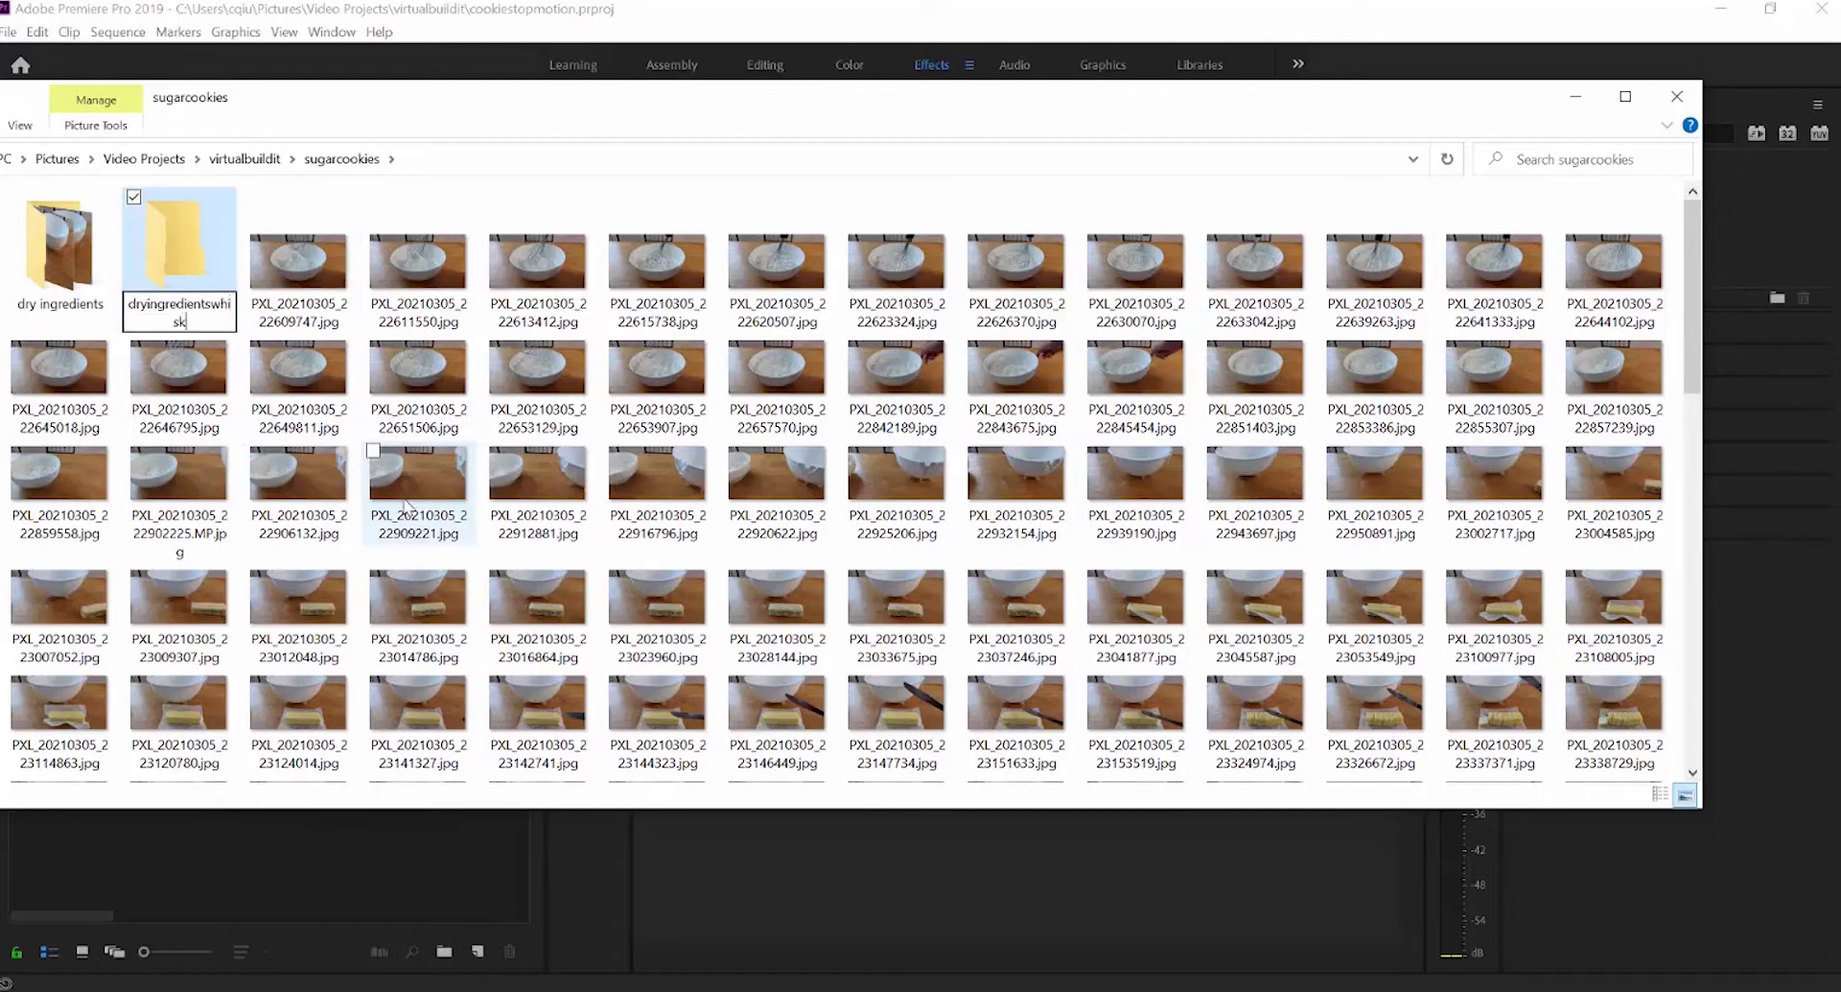
key(Return)
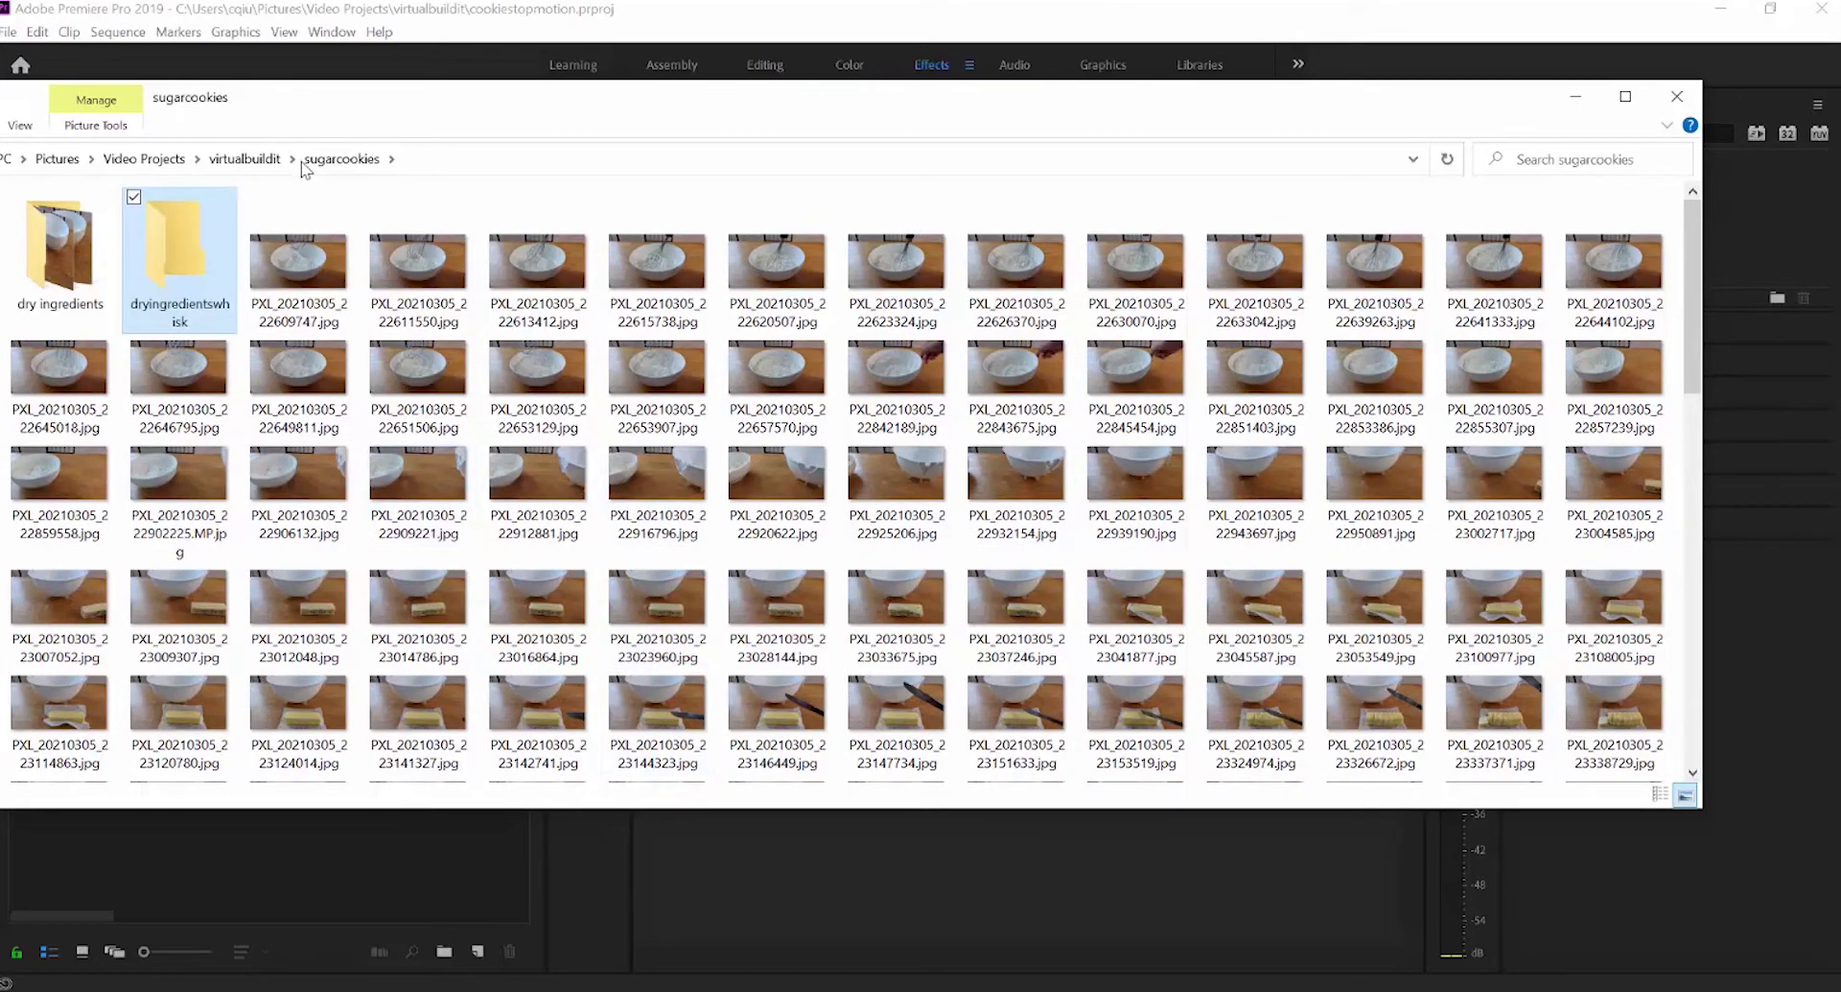
- Move the photos from PXL_20210305_222609747.jpg through PXL_20210305_222646795.jpg into the dryingredientswhisk folder
click(292, 251)
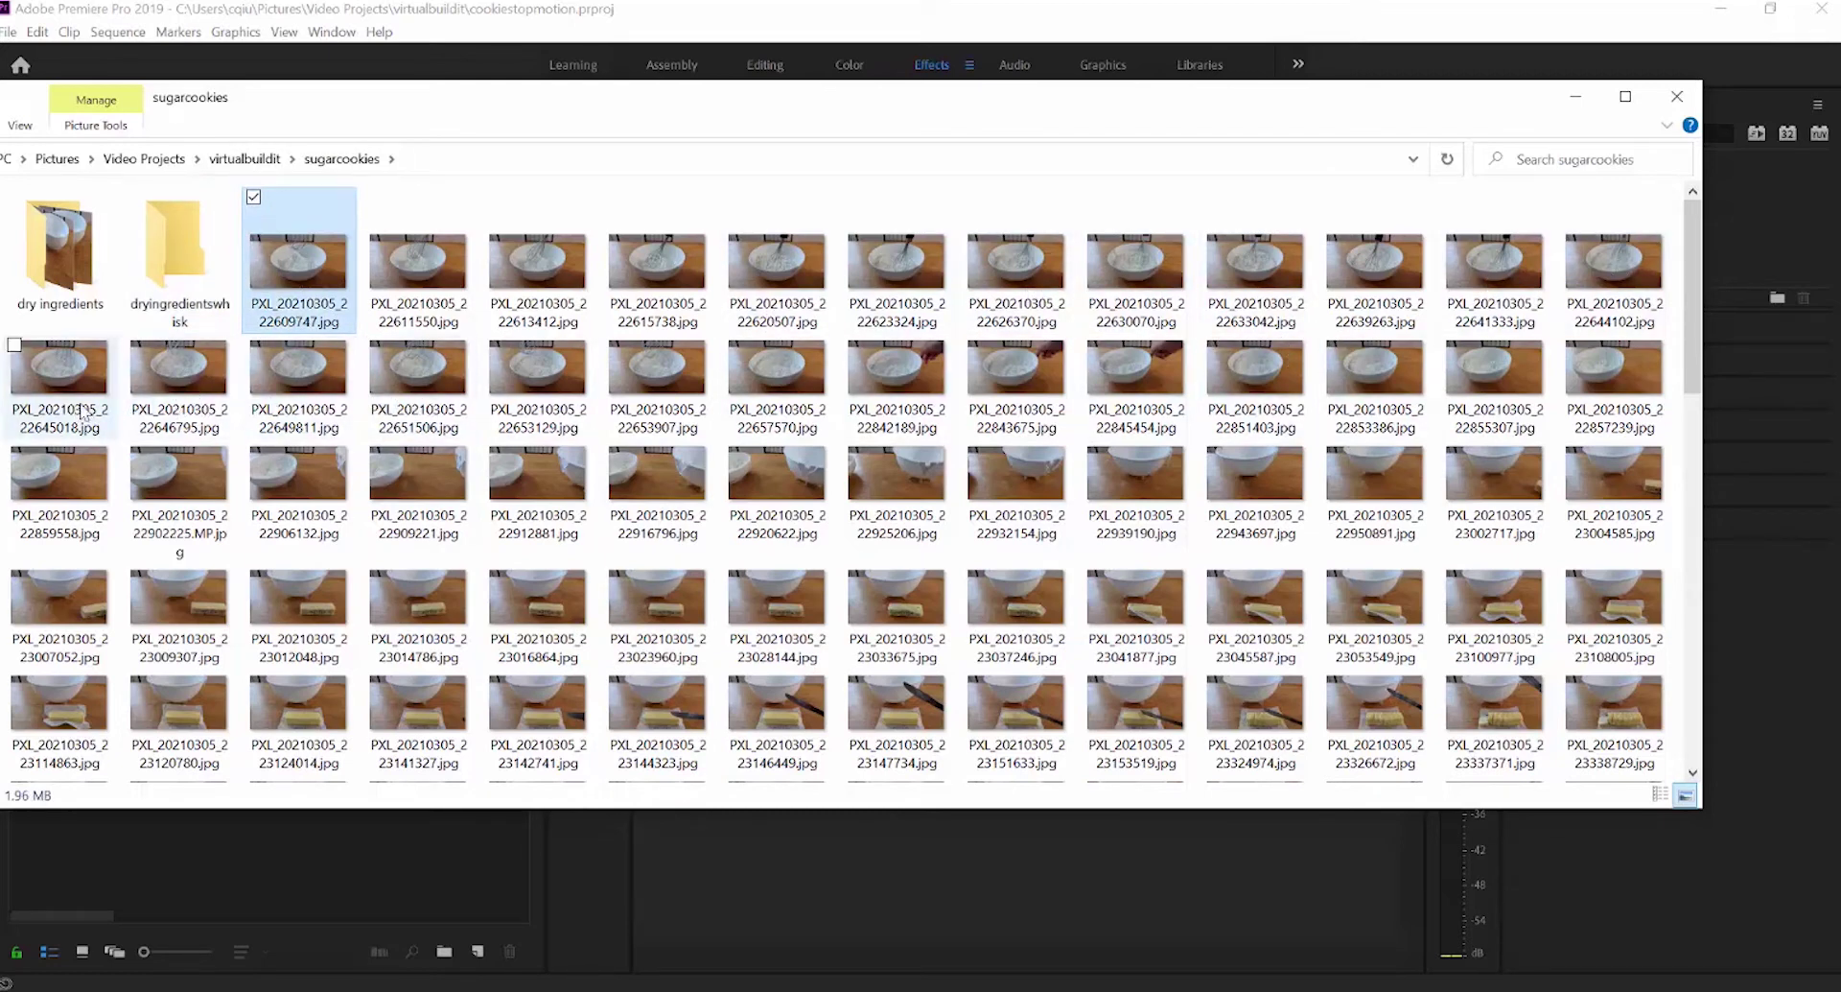
shift+click(161, 410)
drag(314, 316, 181, 248)
- Delete the unneeded photos from PXL_20210305_222649811.jpg through PXL_20210305_222845454.jpg
click(268, 274)
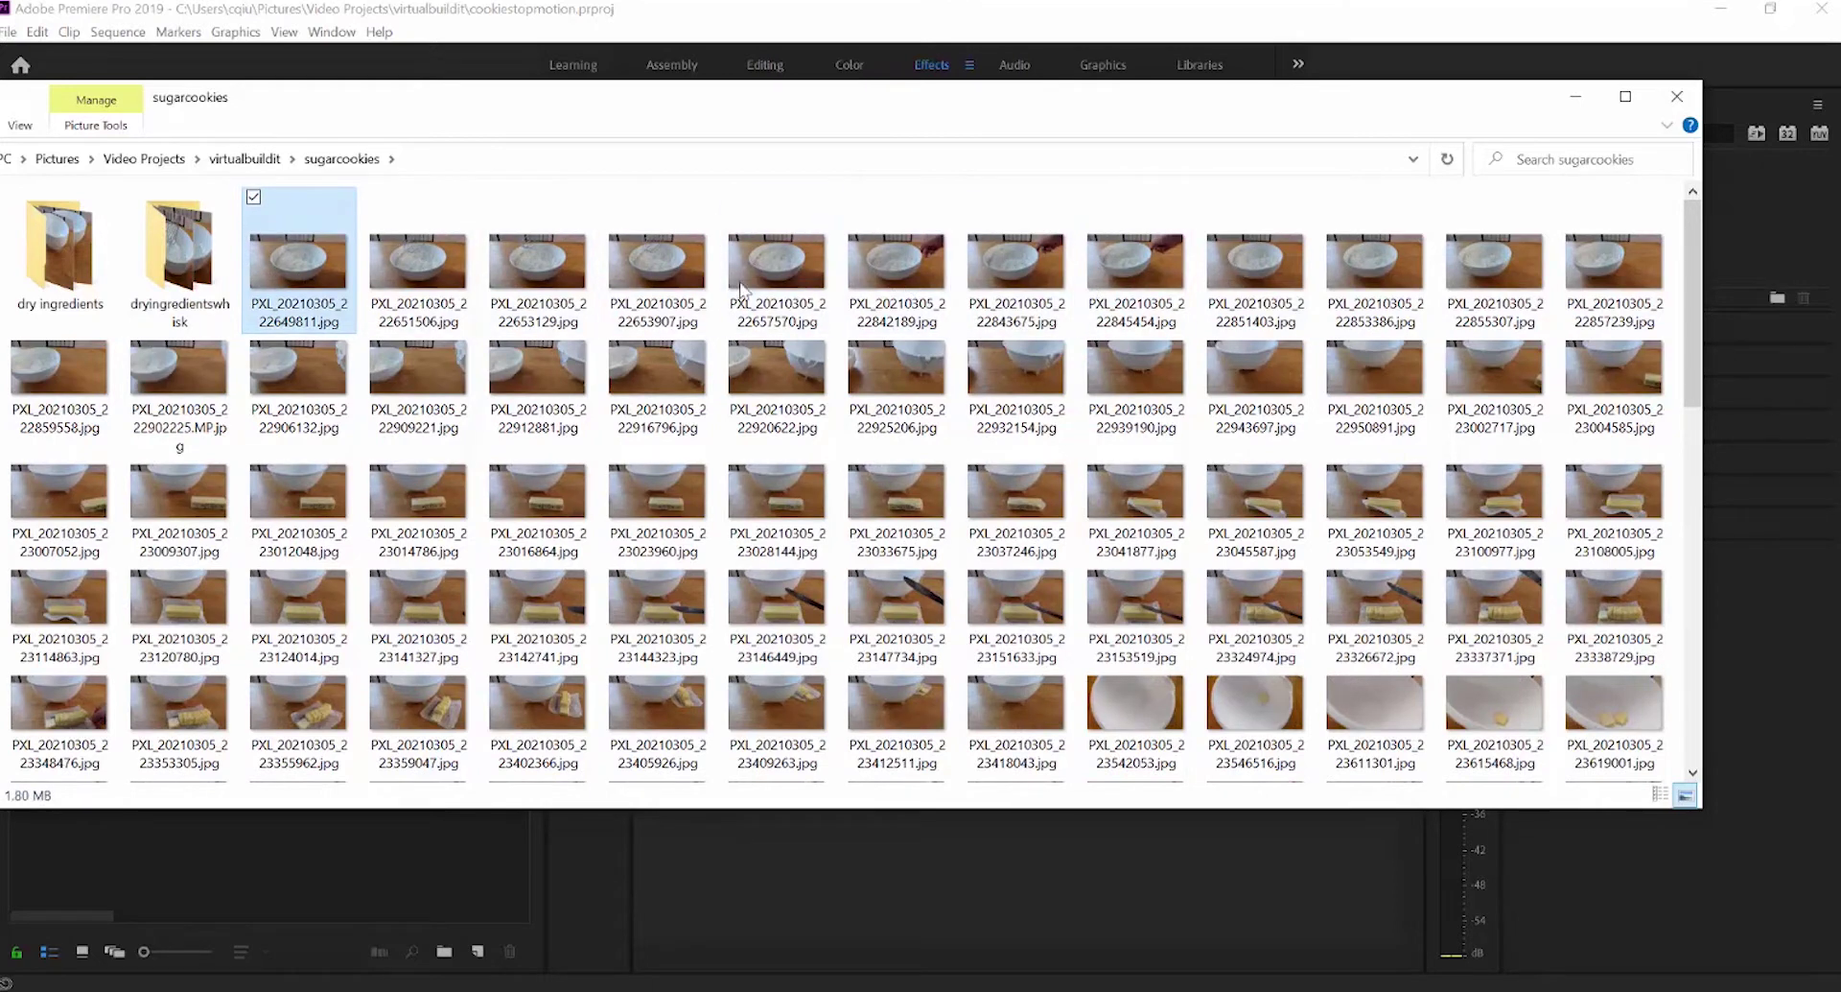
shift+click(1110, 296)
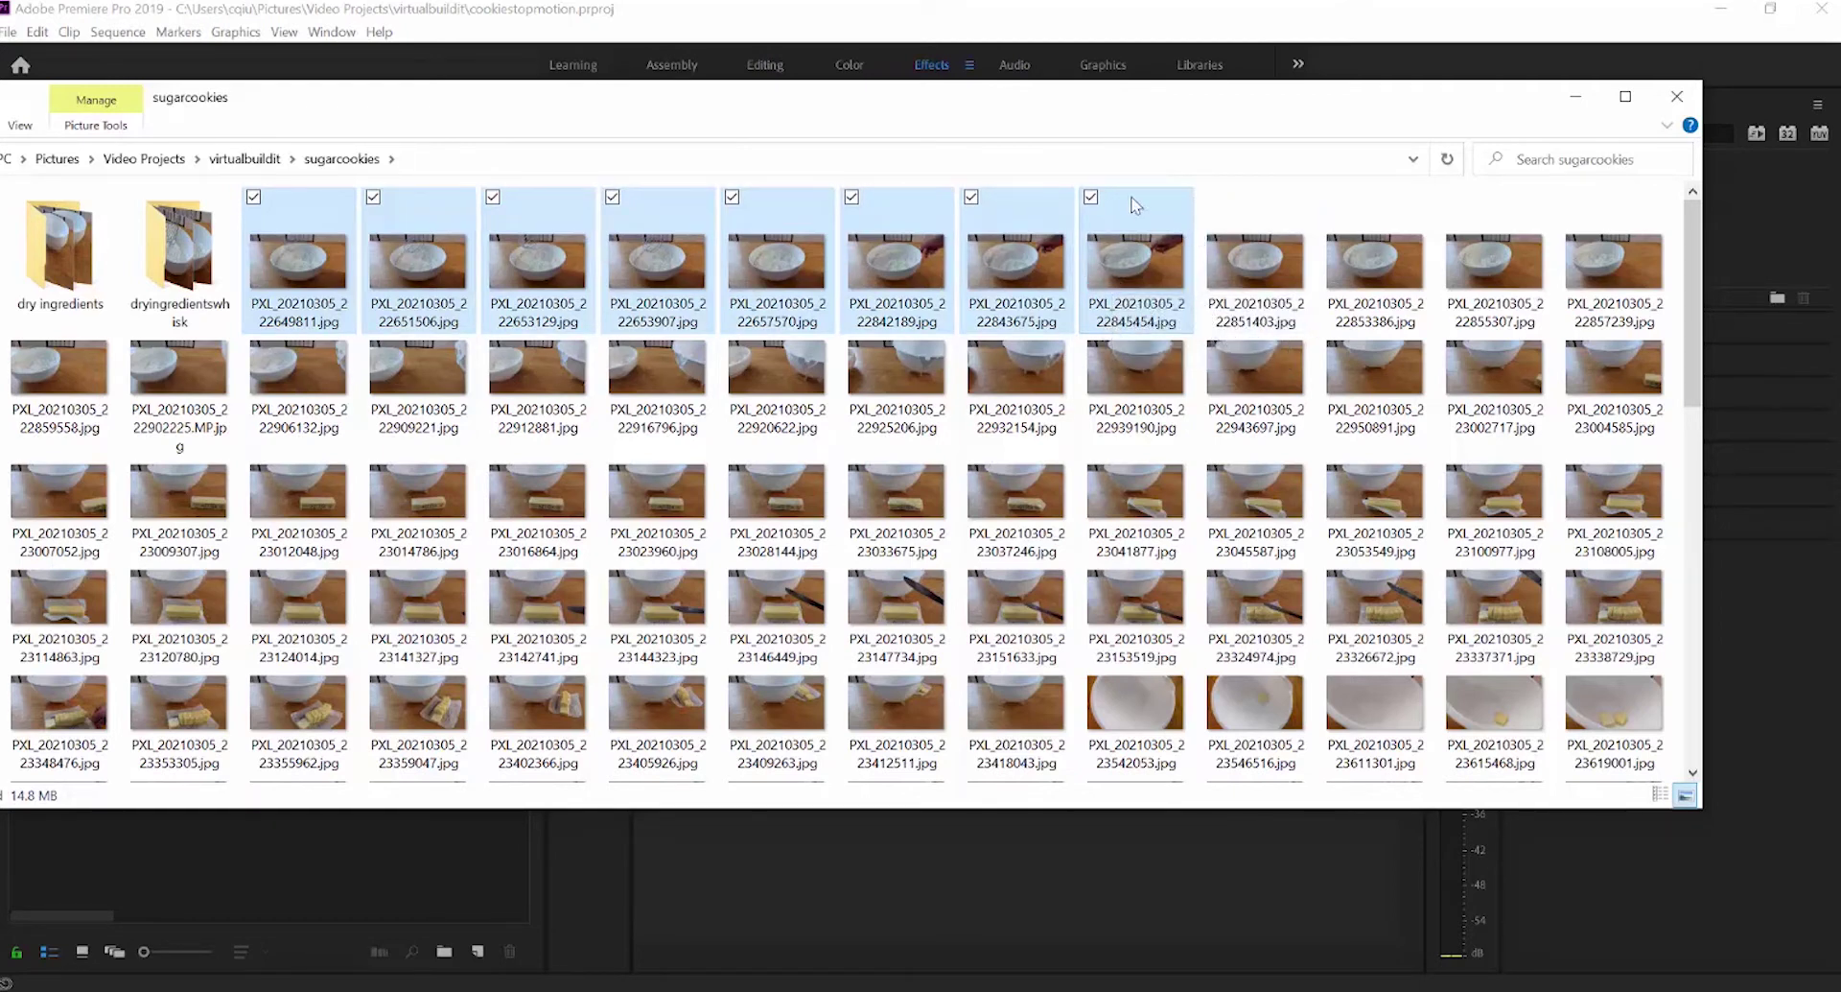
key(Delete)
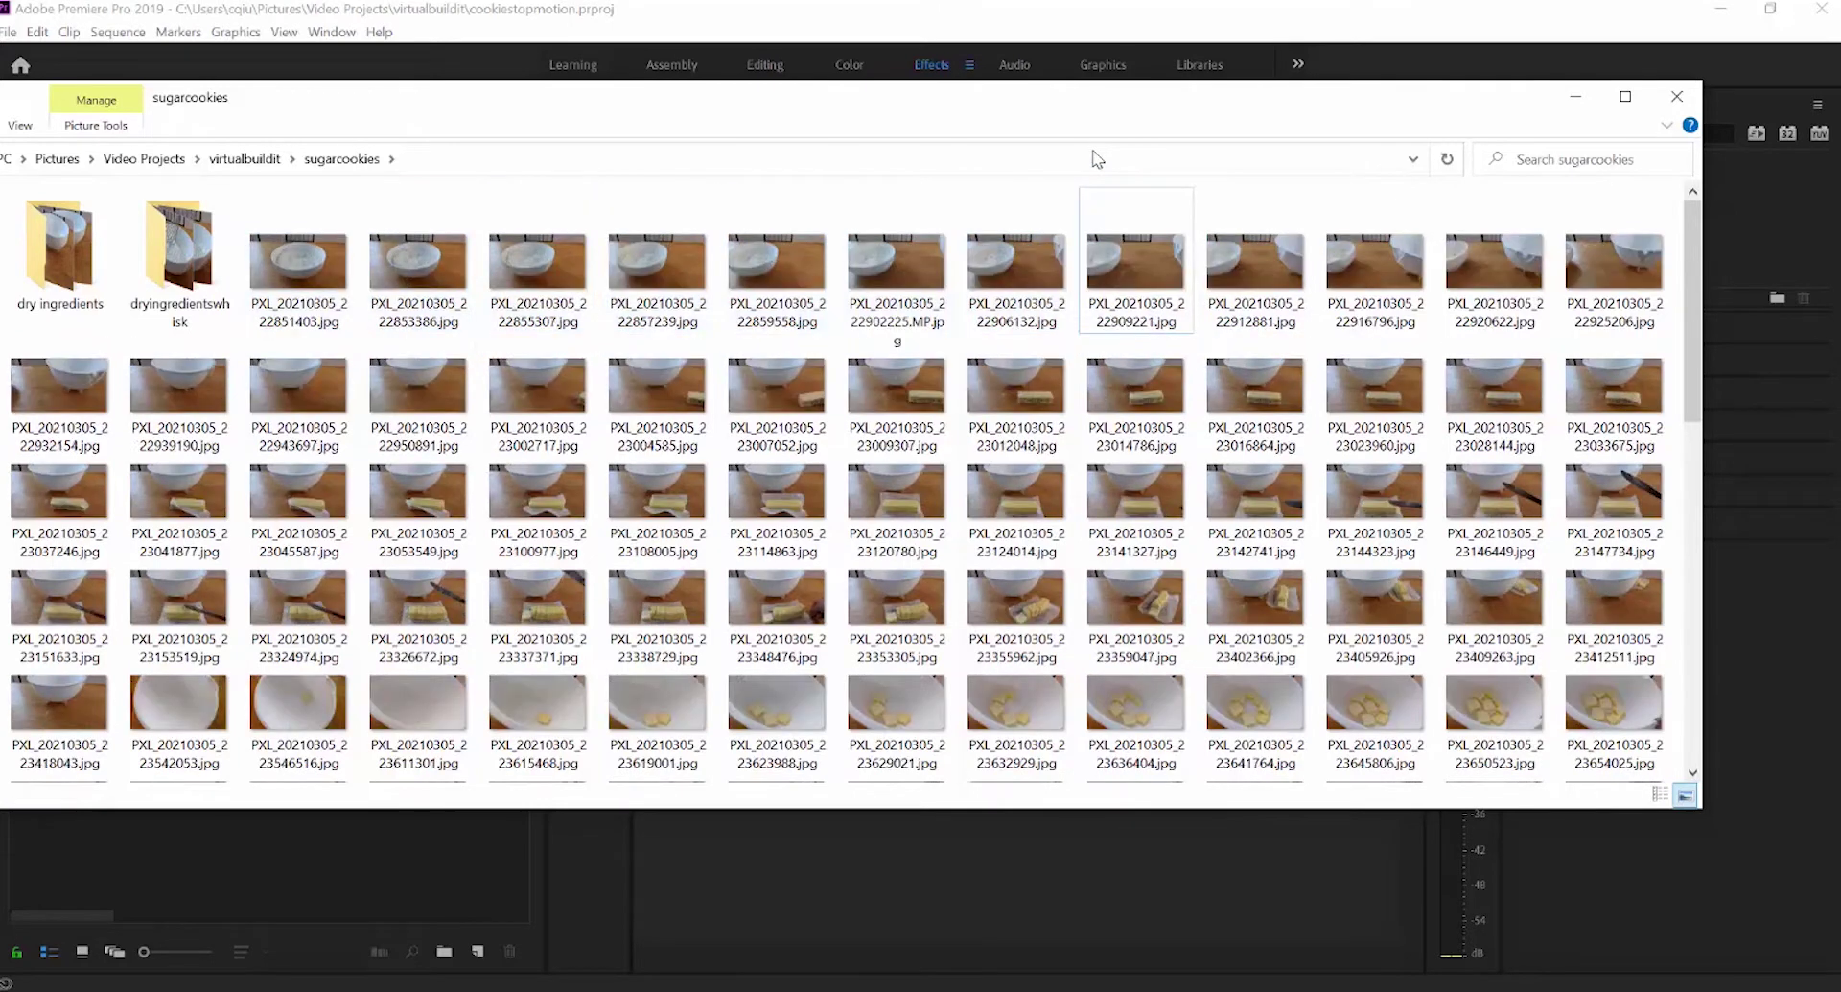
- Create another new folder in sugarcookies for the next group of photos
click(321, 261)
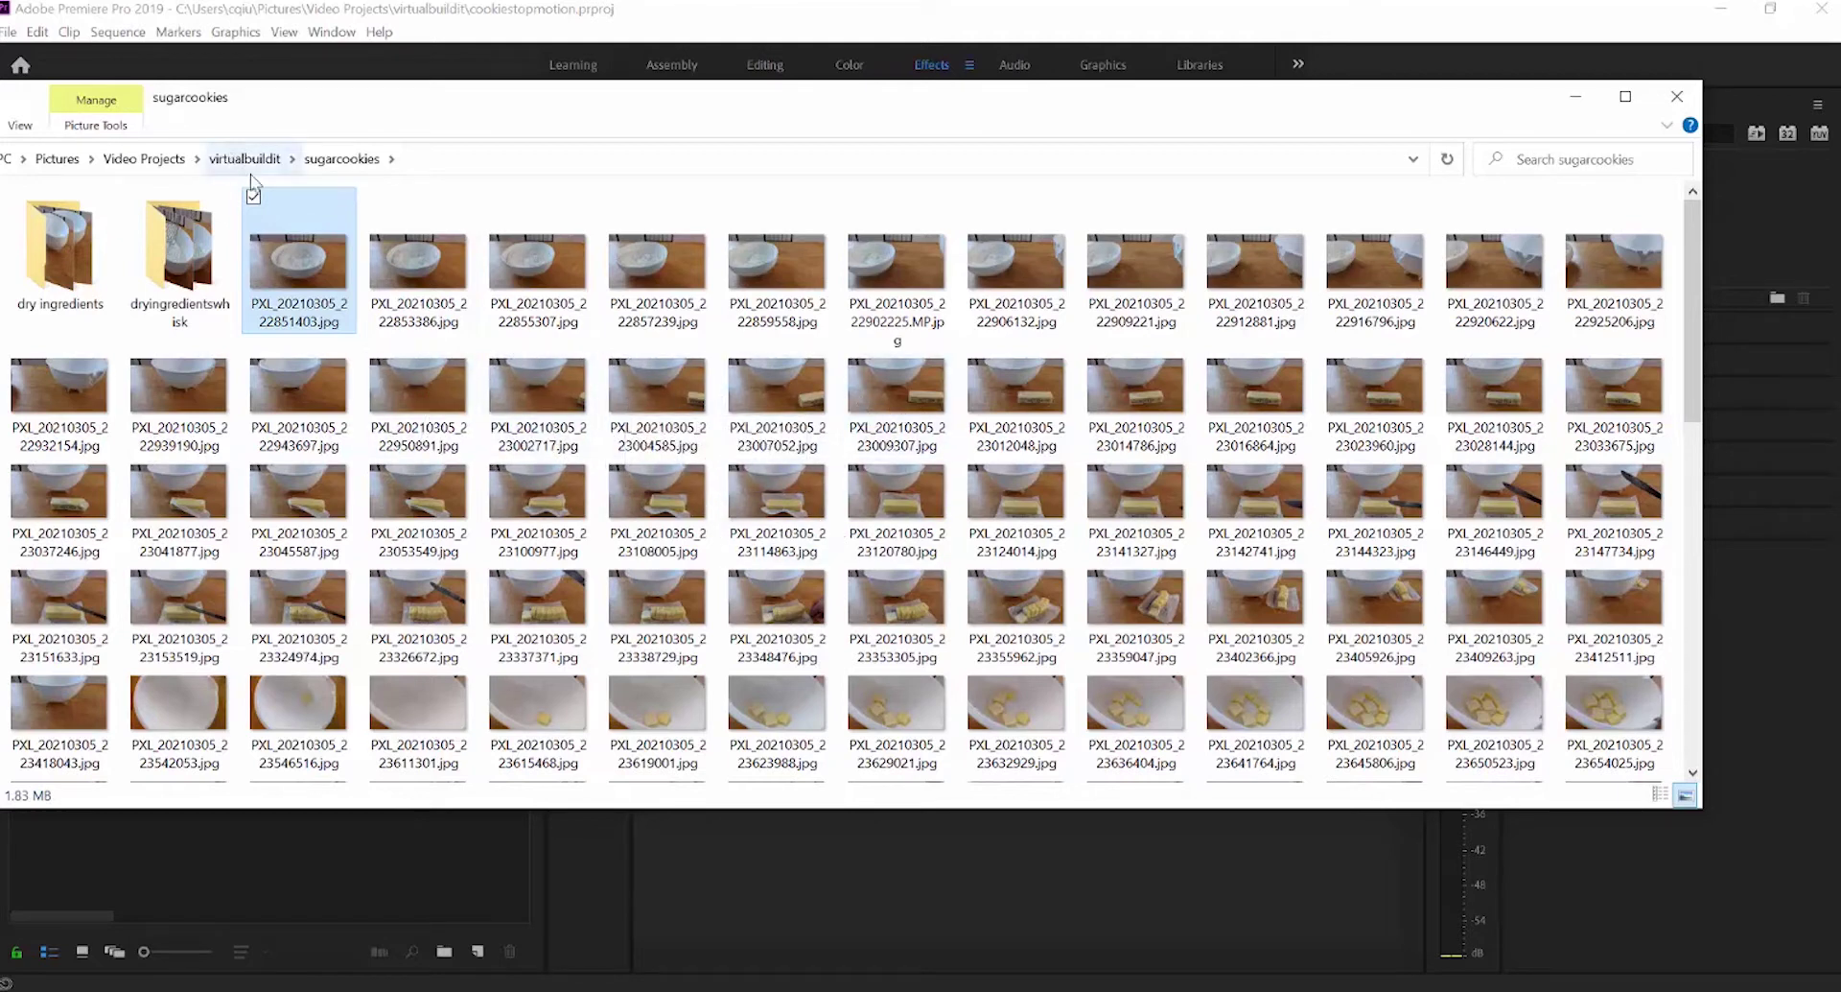
right_click(376, 180)
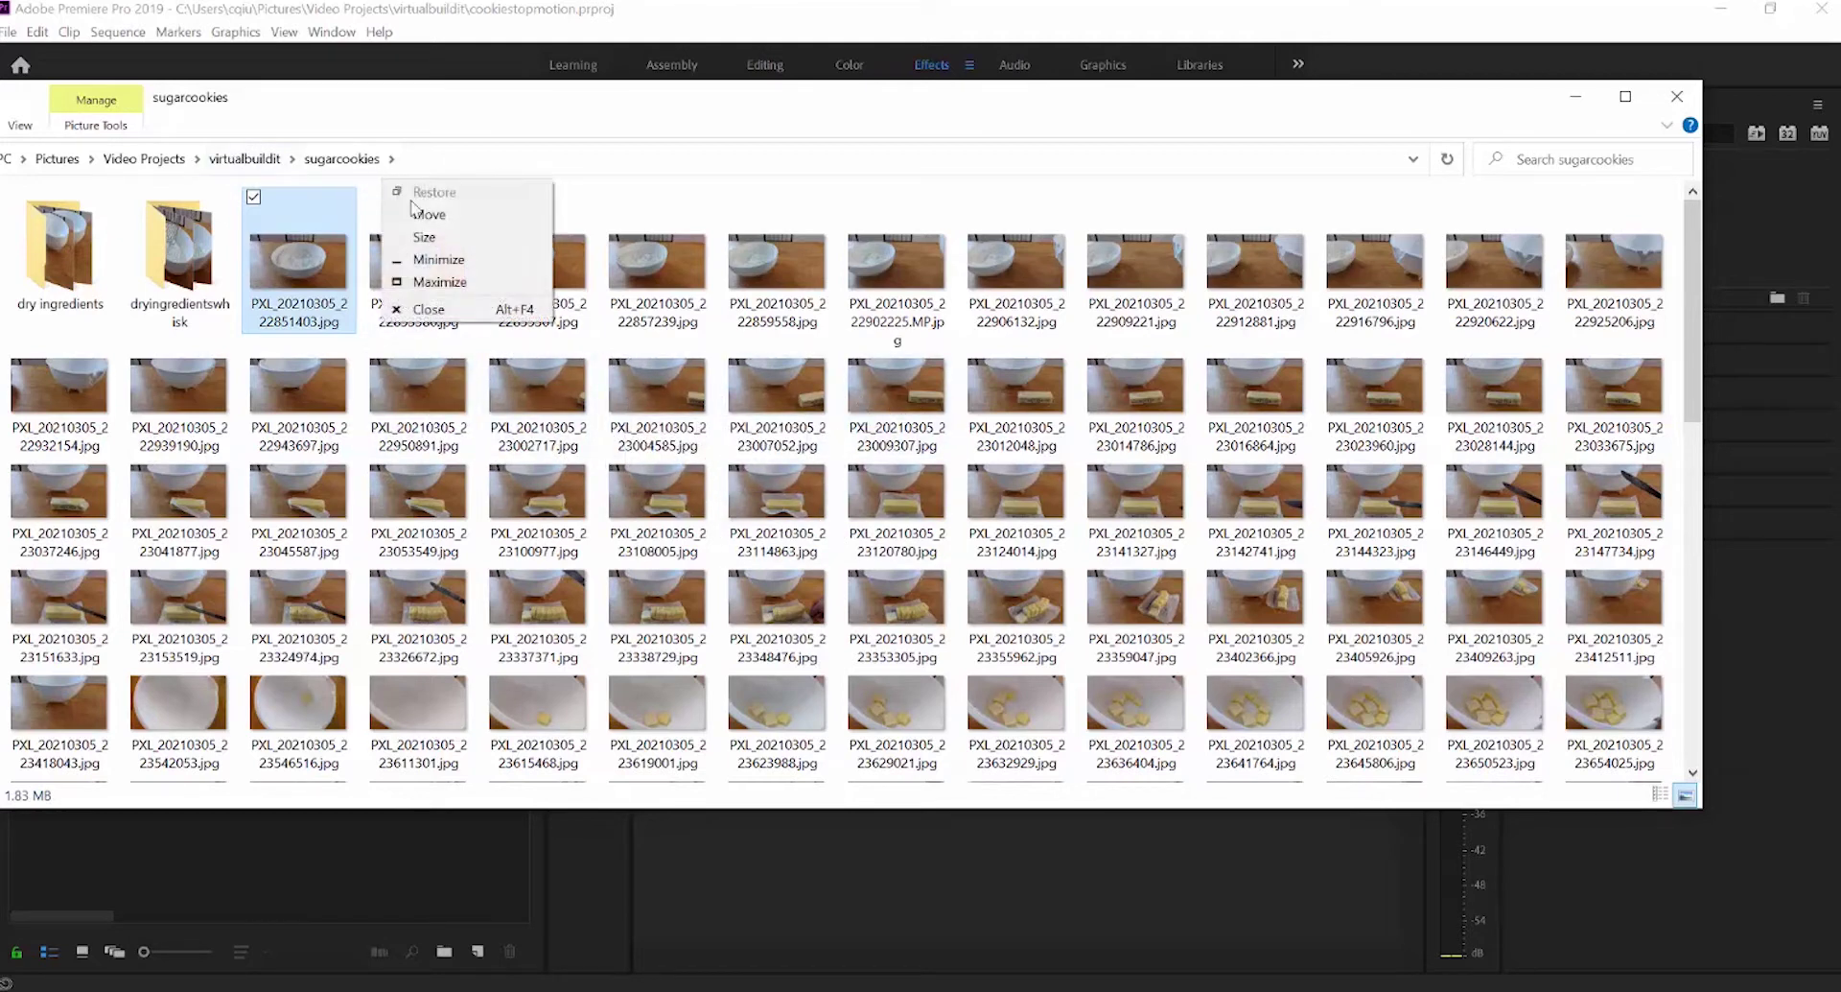
click(352, 195)
right_click(387, 186)
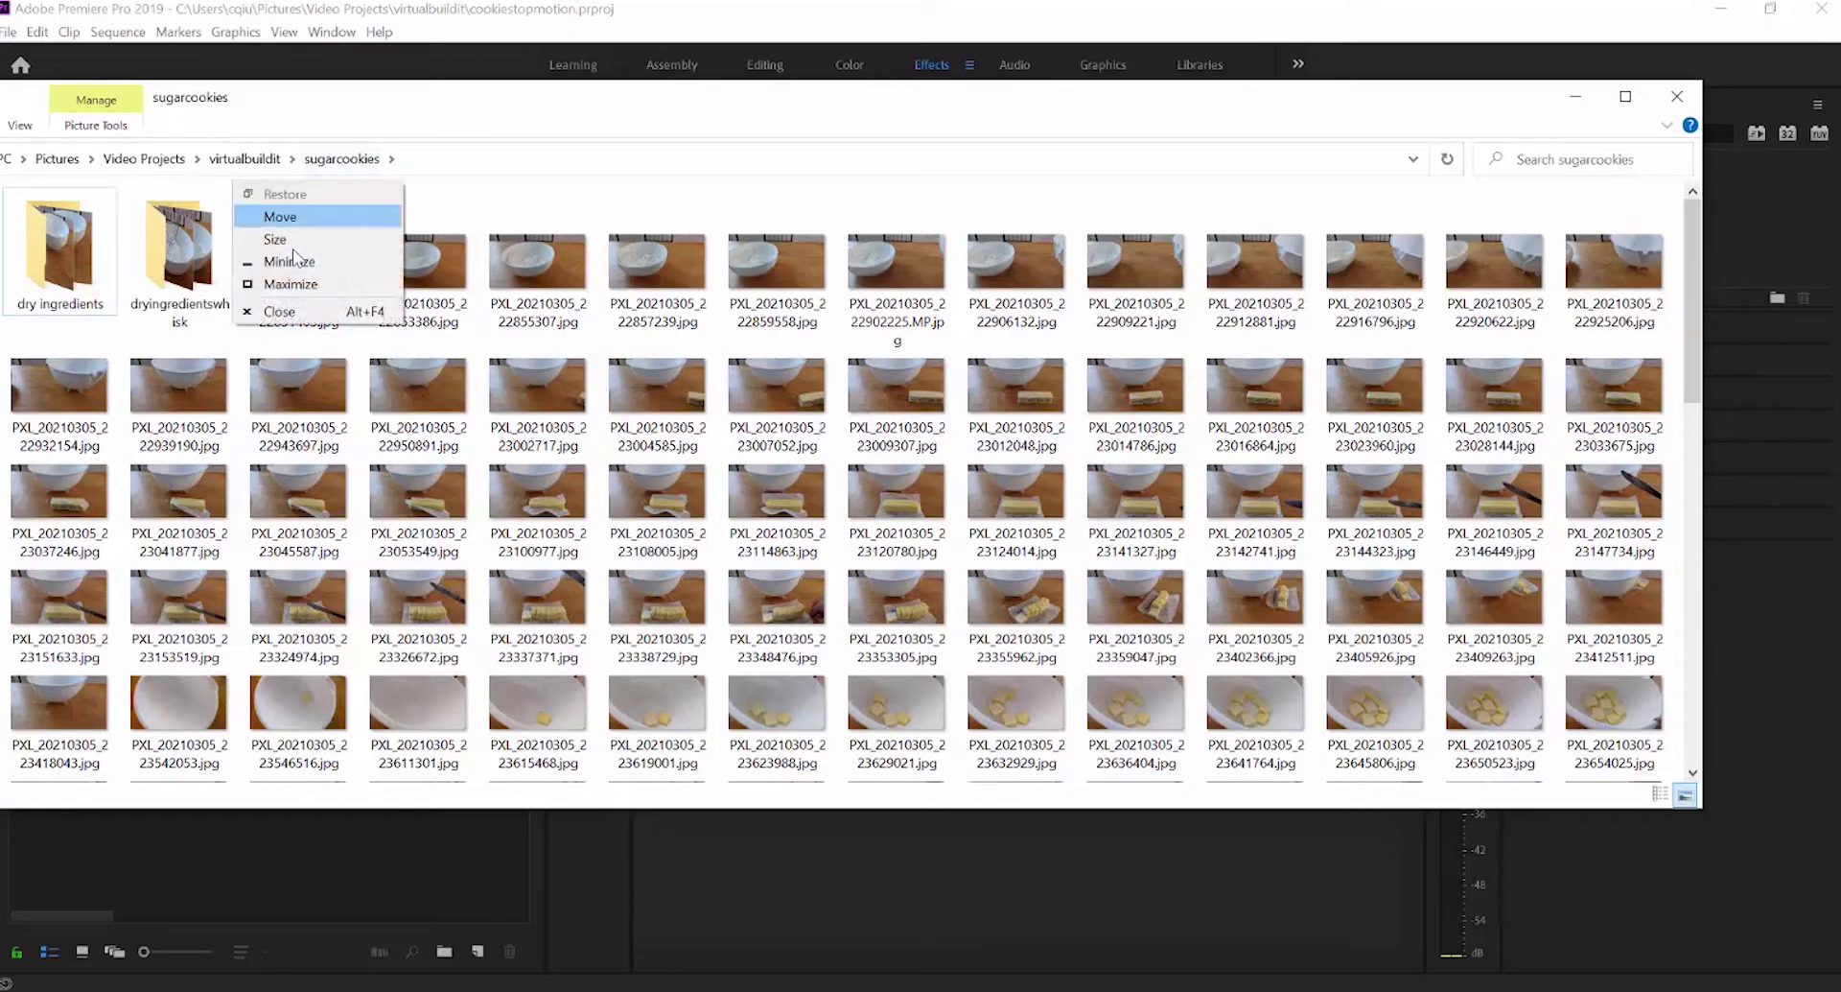
key(Escape)
right_click(382, 186)
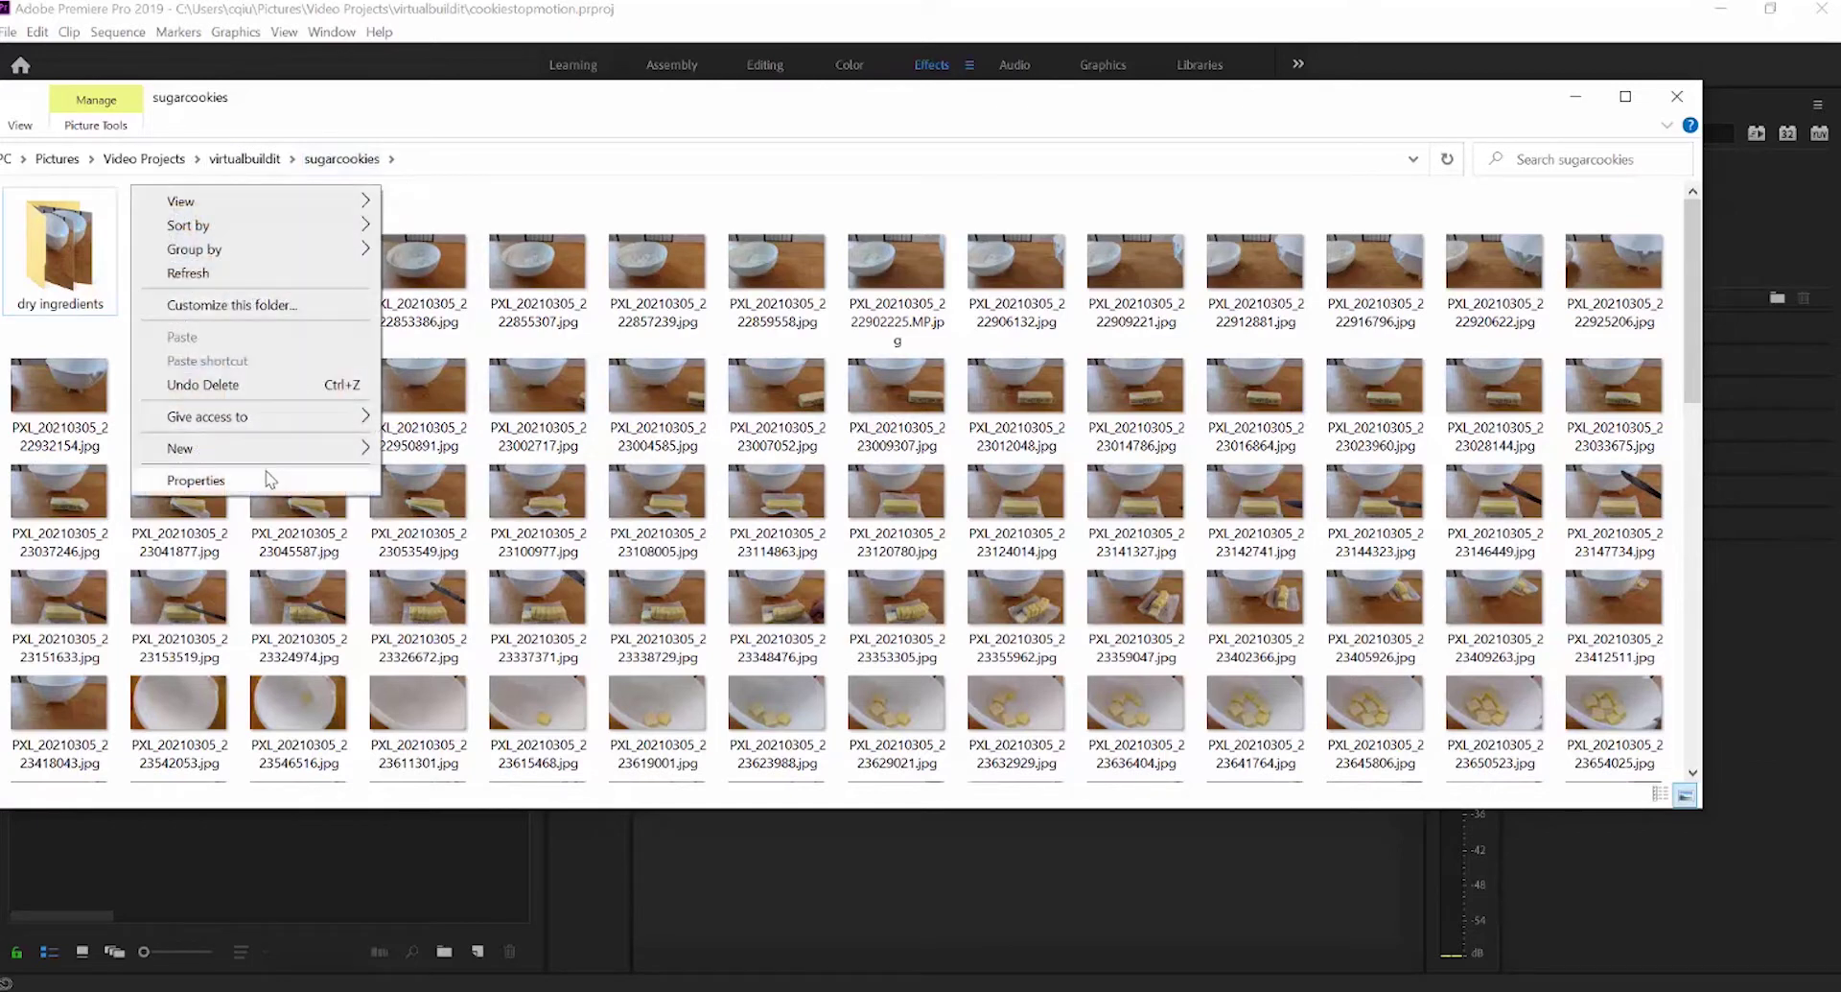
mouse_move(326, 448)
click(422, 451)
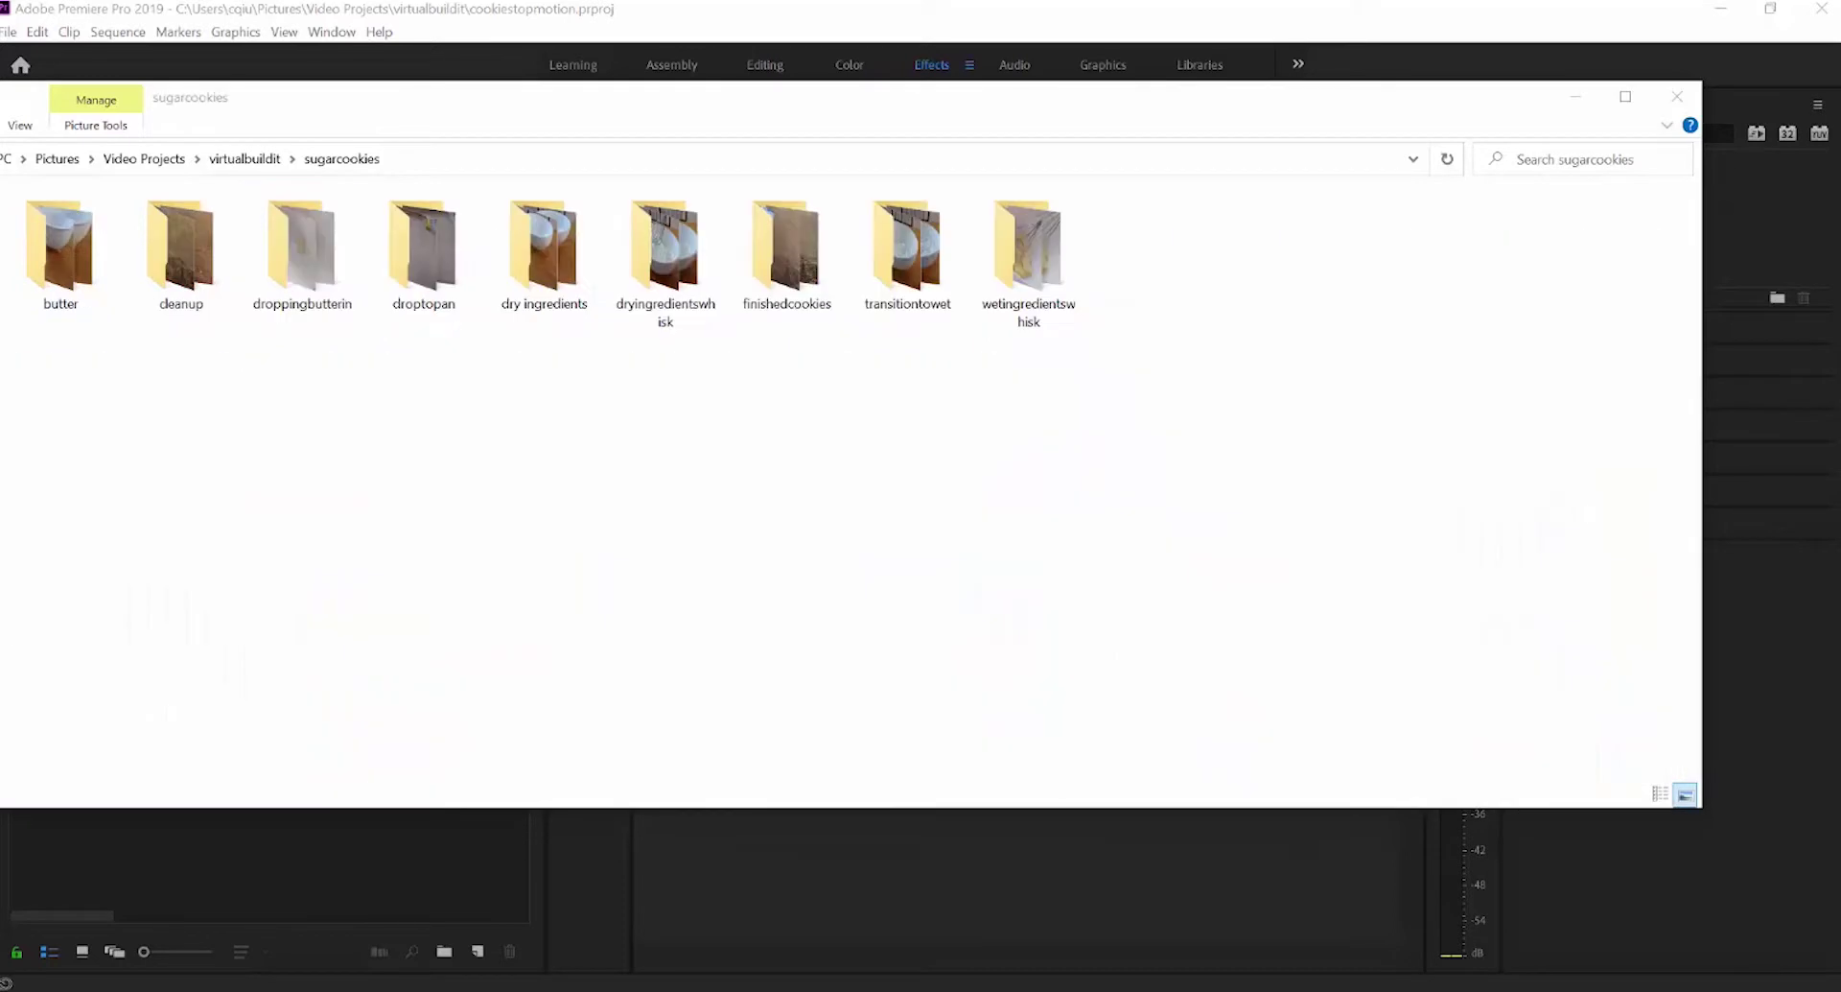
- Open the butter folder and select its first photo, PXL_20210305_222950891.jpg
click(619, 395)
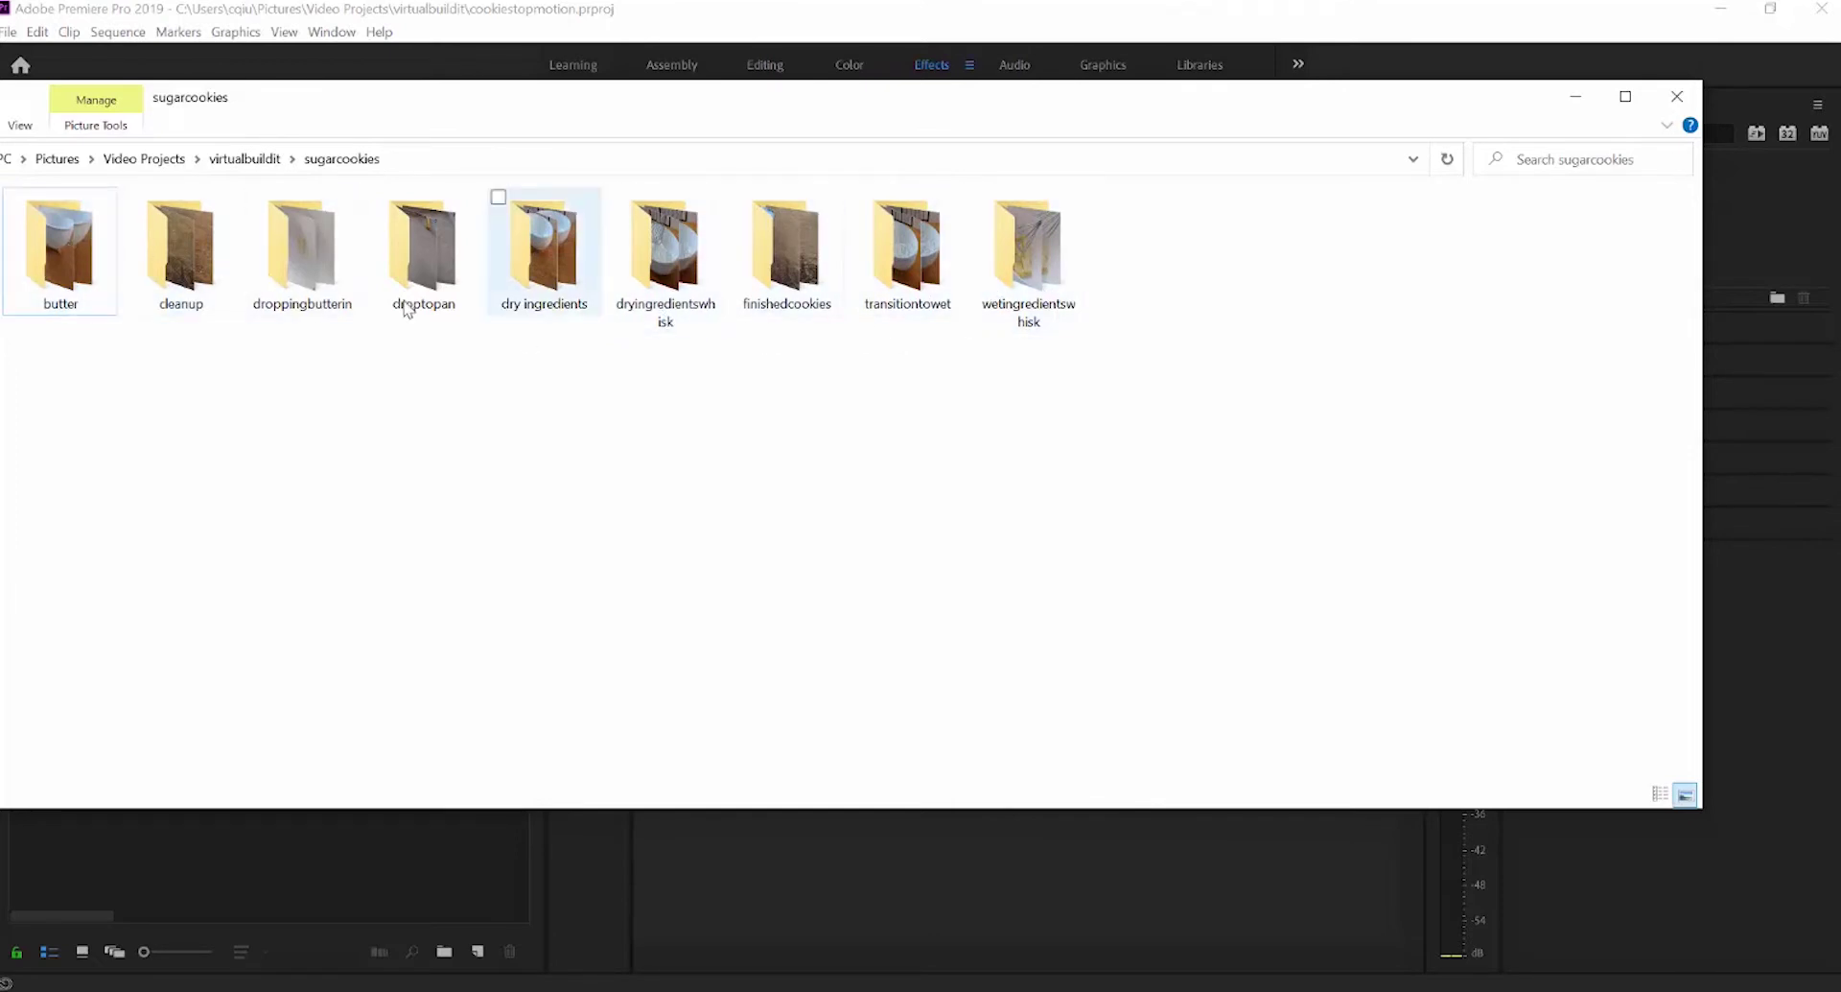
double_click(106, 266)
click(86, 273)
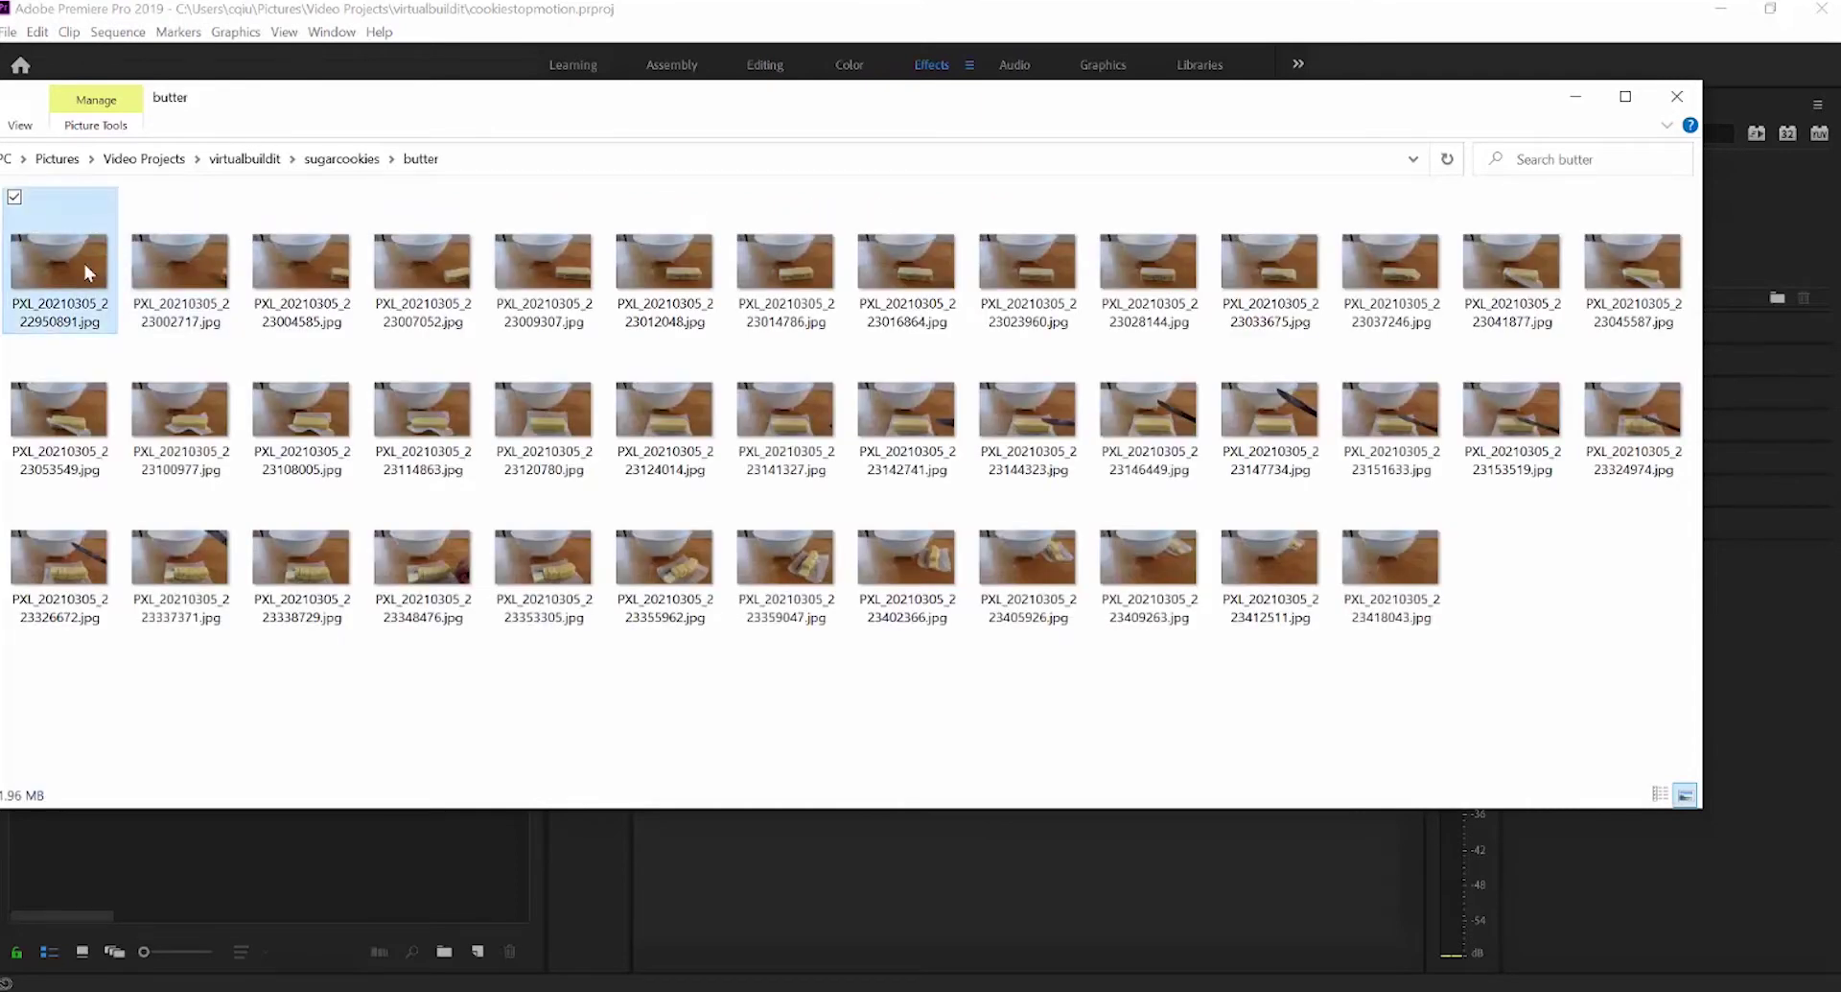
- Rename the first photo in the butter folder, PXL_20210305_222950891.jpg, as butter_01
right_click(71, 350)
click(768, 703)
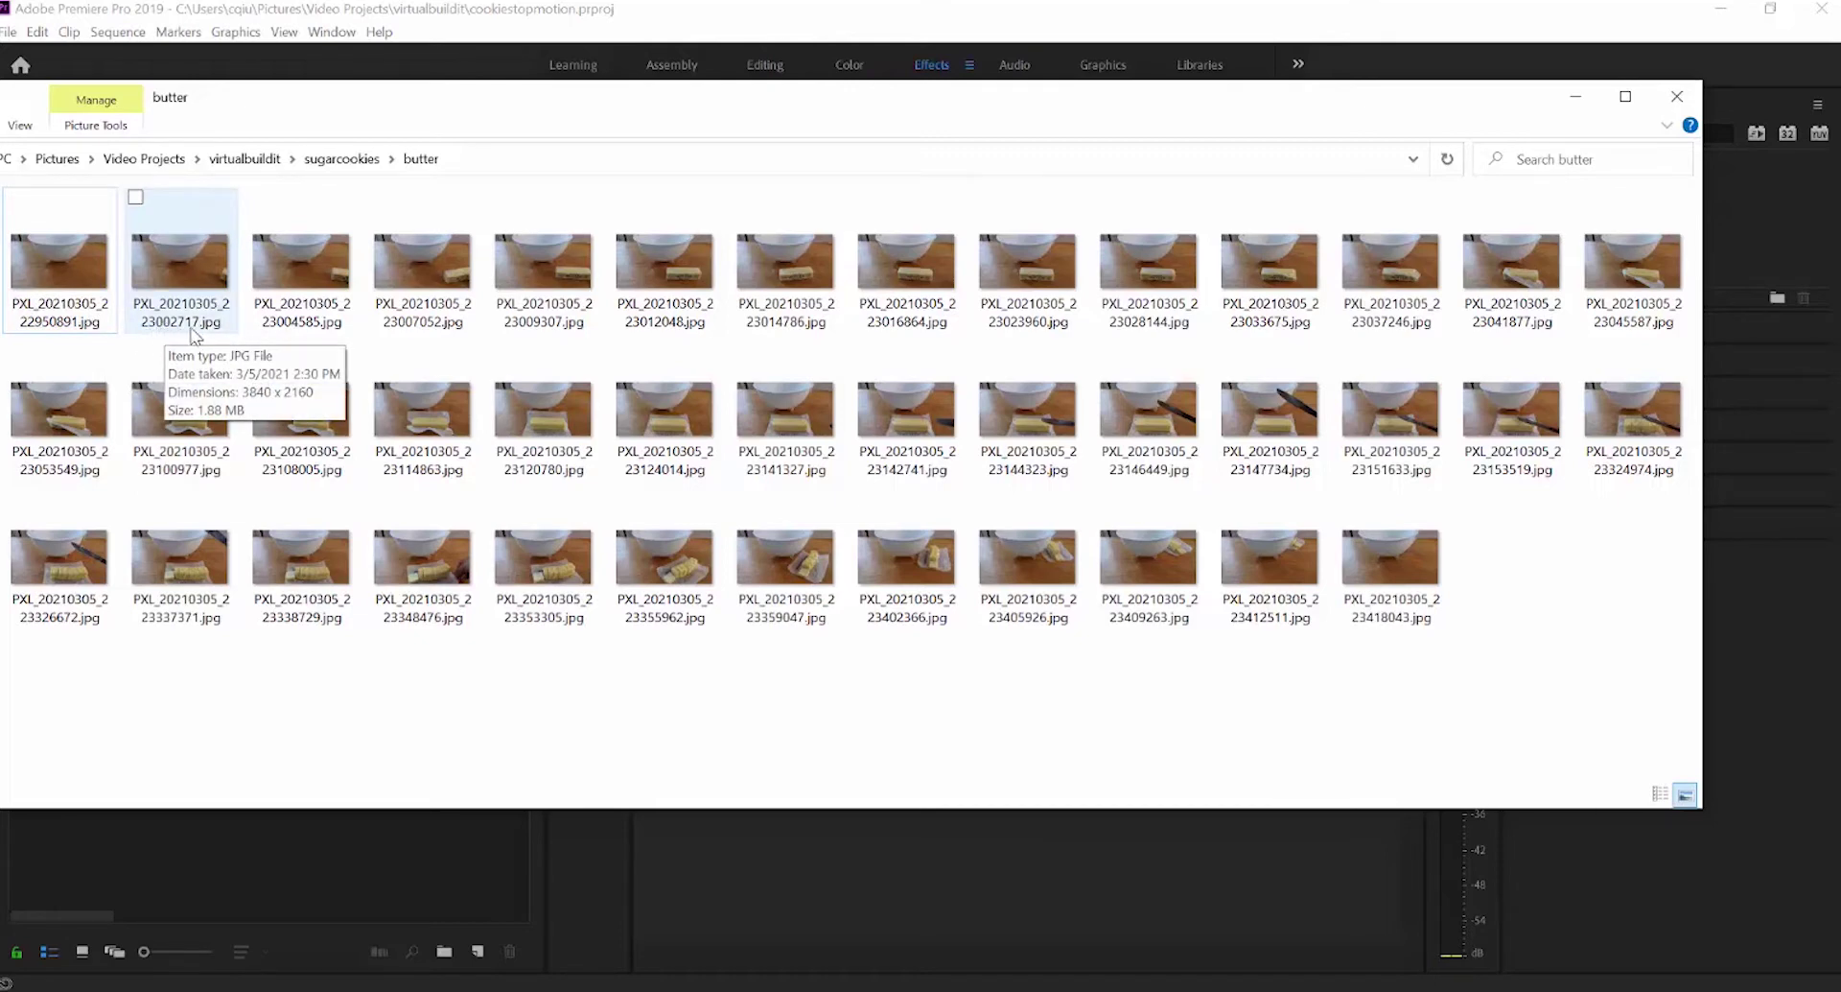
right_click(63, 313)
click(133, 947)
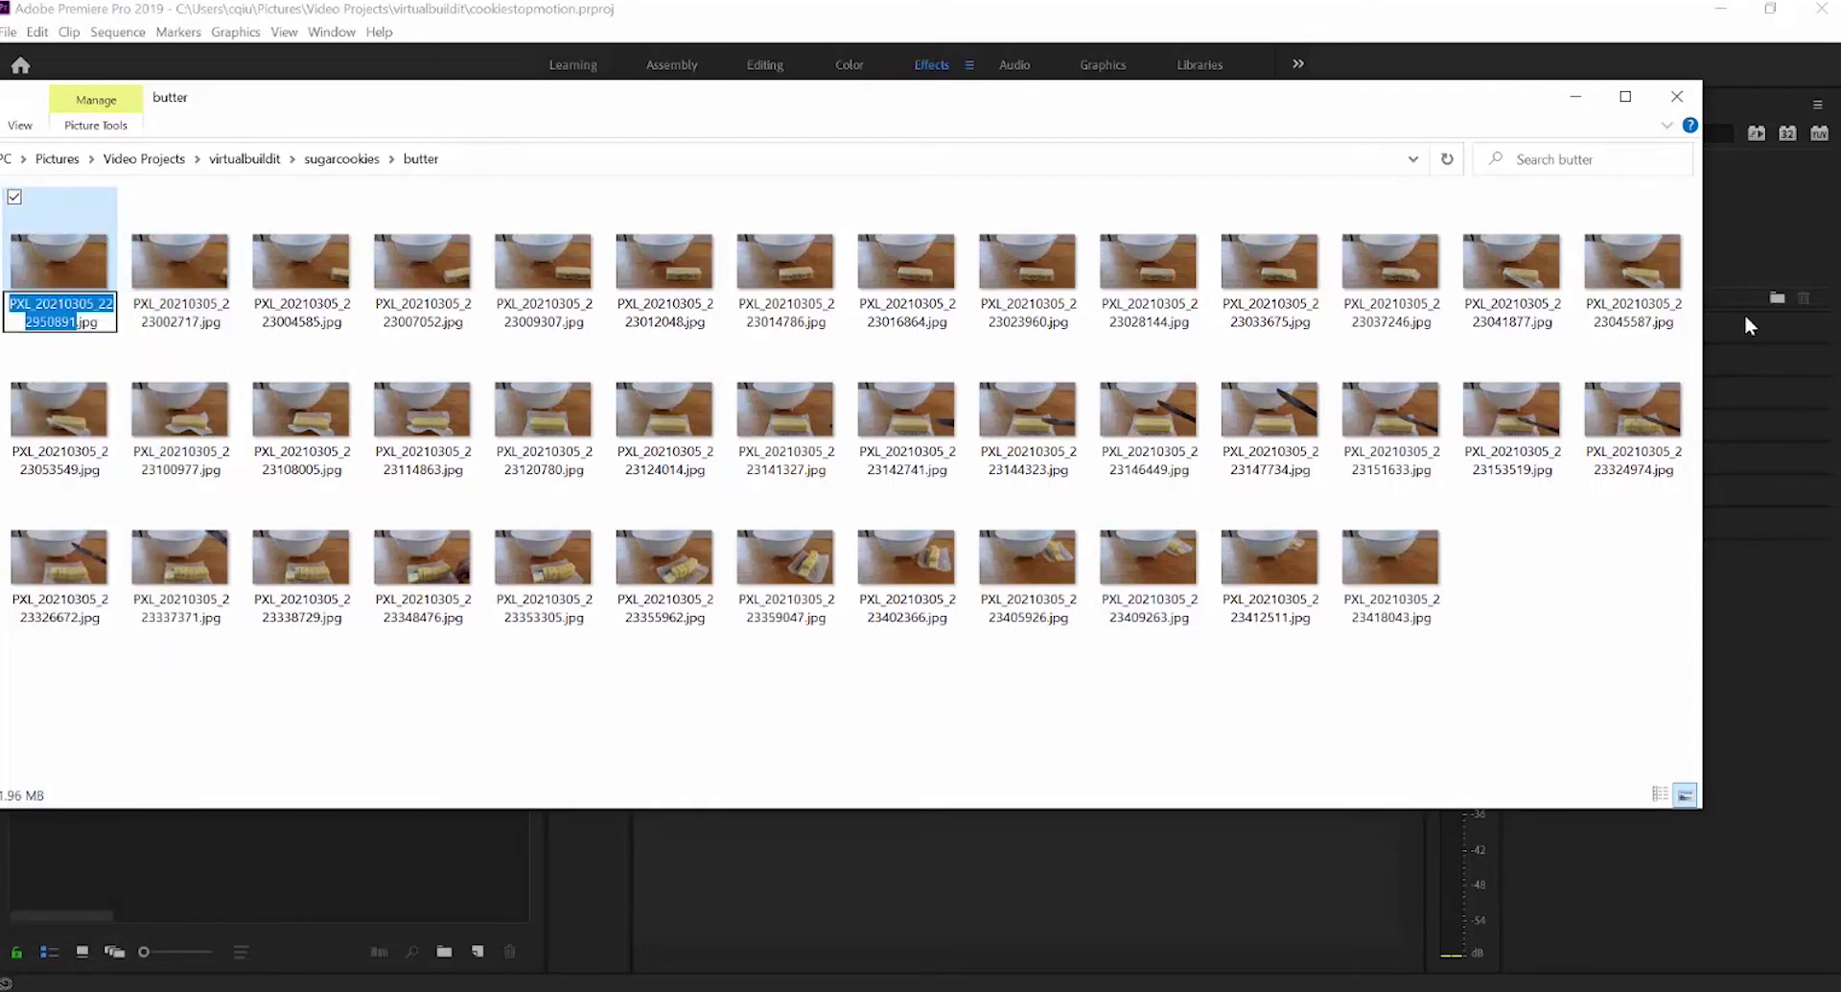
text(butter_)
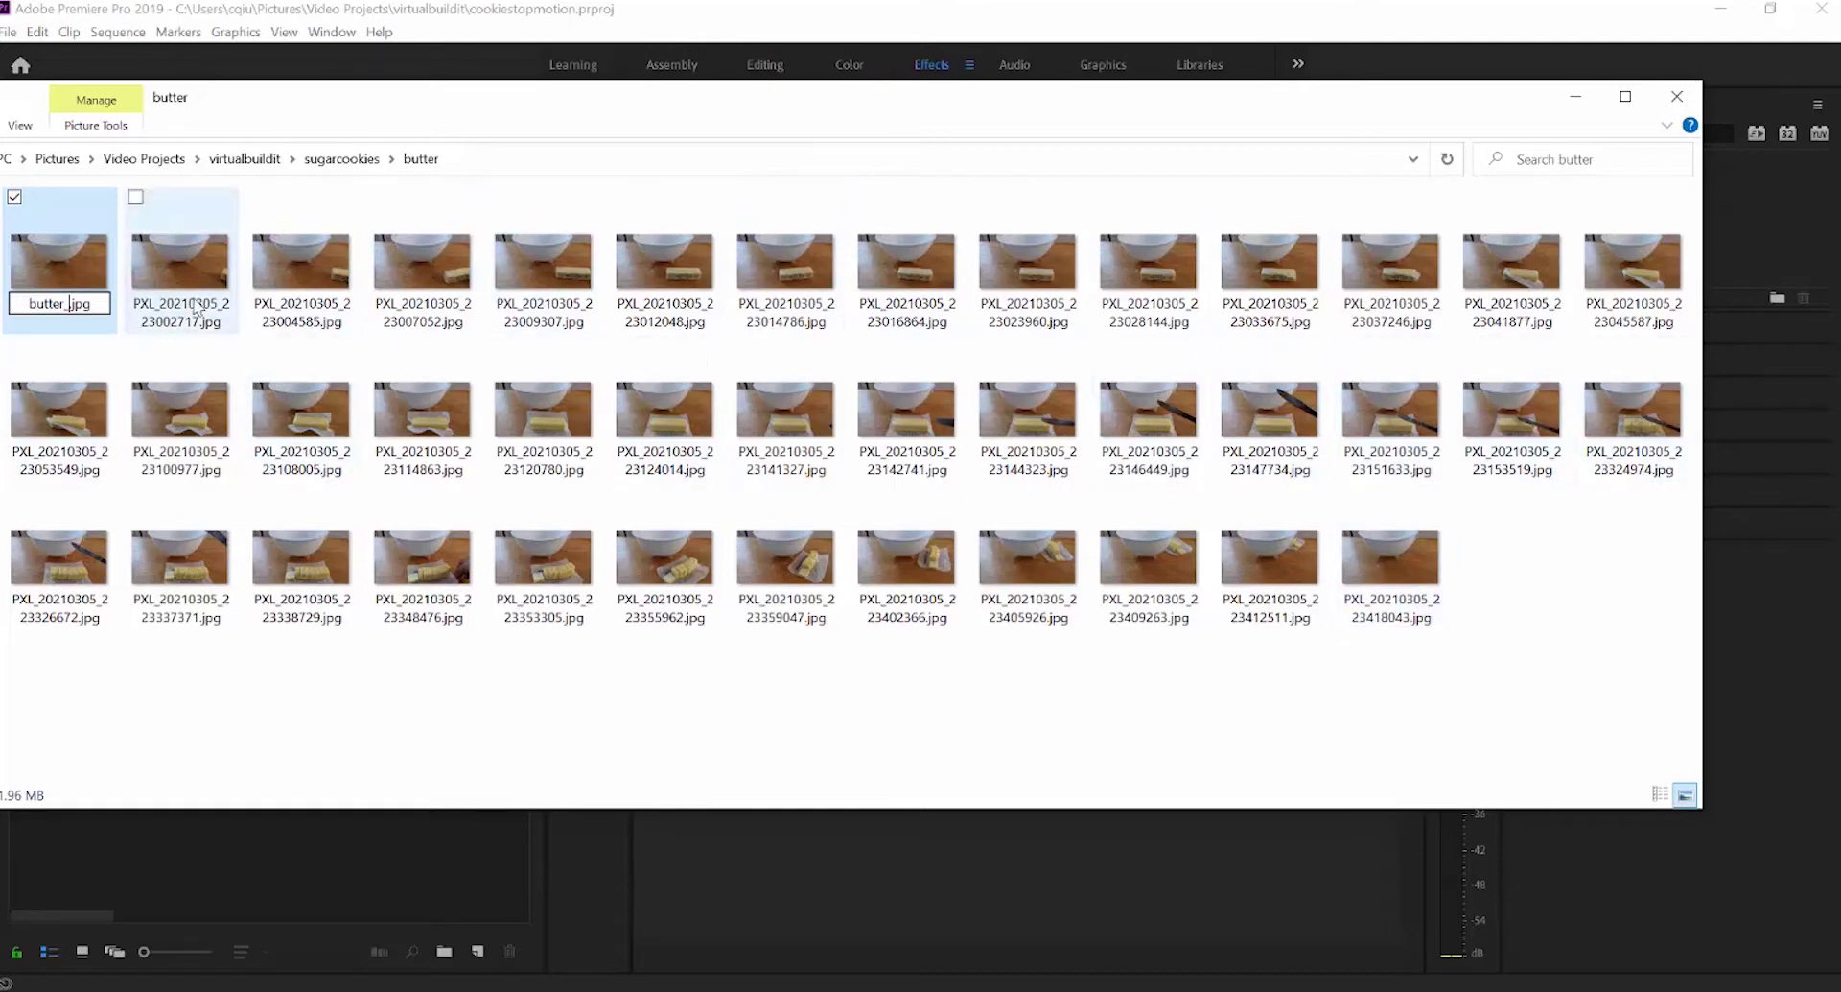
text(01)
key(Return)
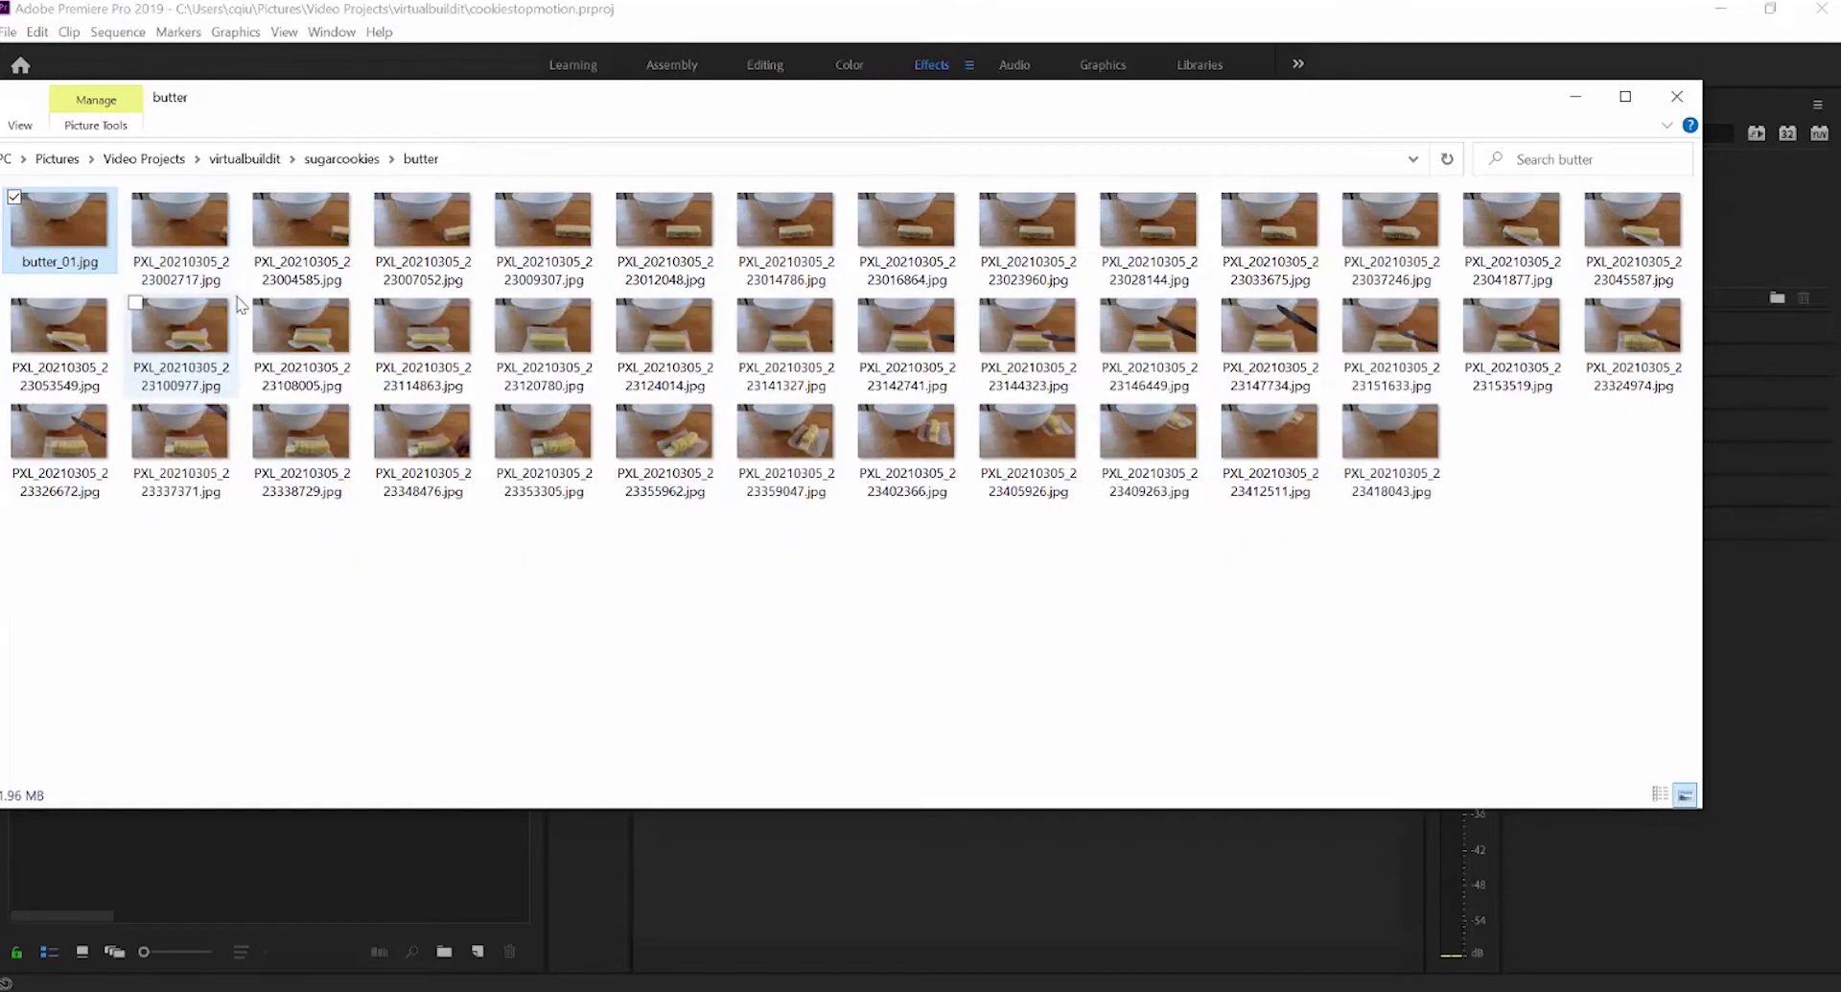
- Rename the second photo in the butter folder, PXL_20210305_223002717.jpg, as butter_02
click(196, 273)
right_click(202, 276)
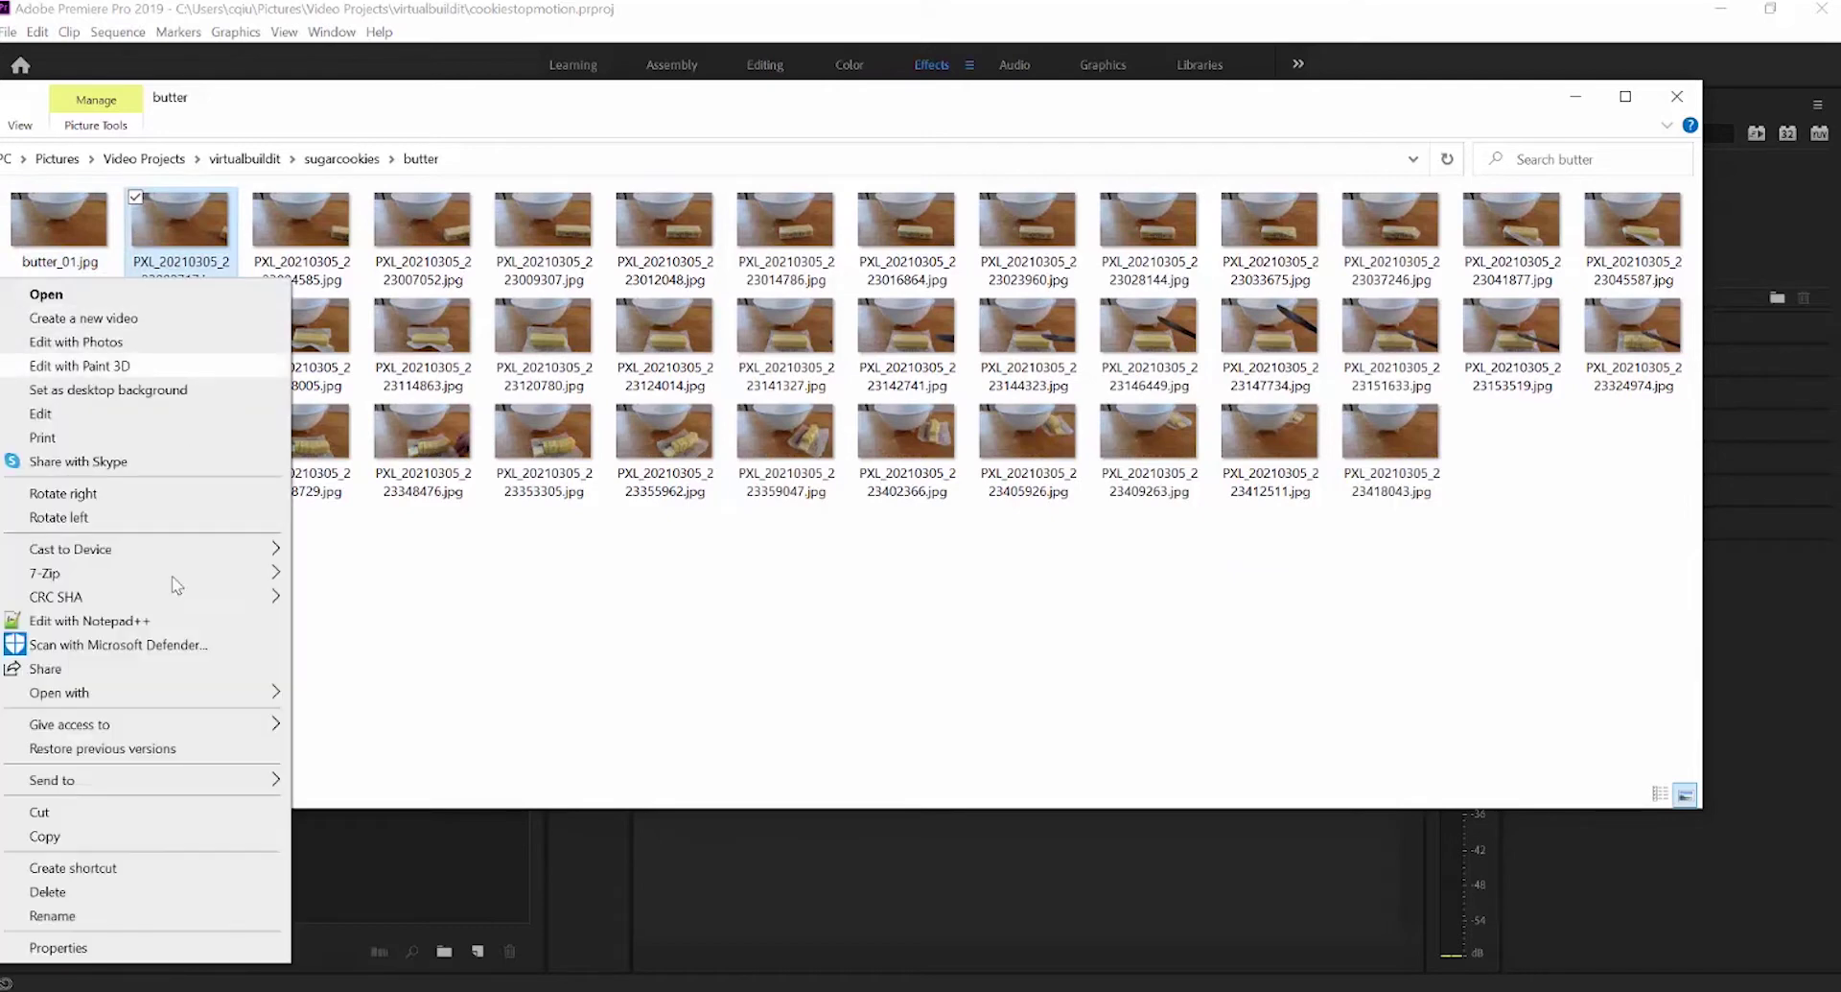
click(112, 917)
text(b)
text(r)
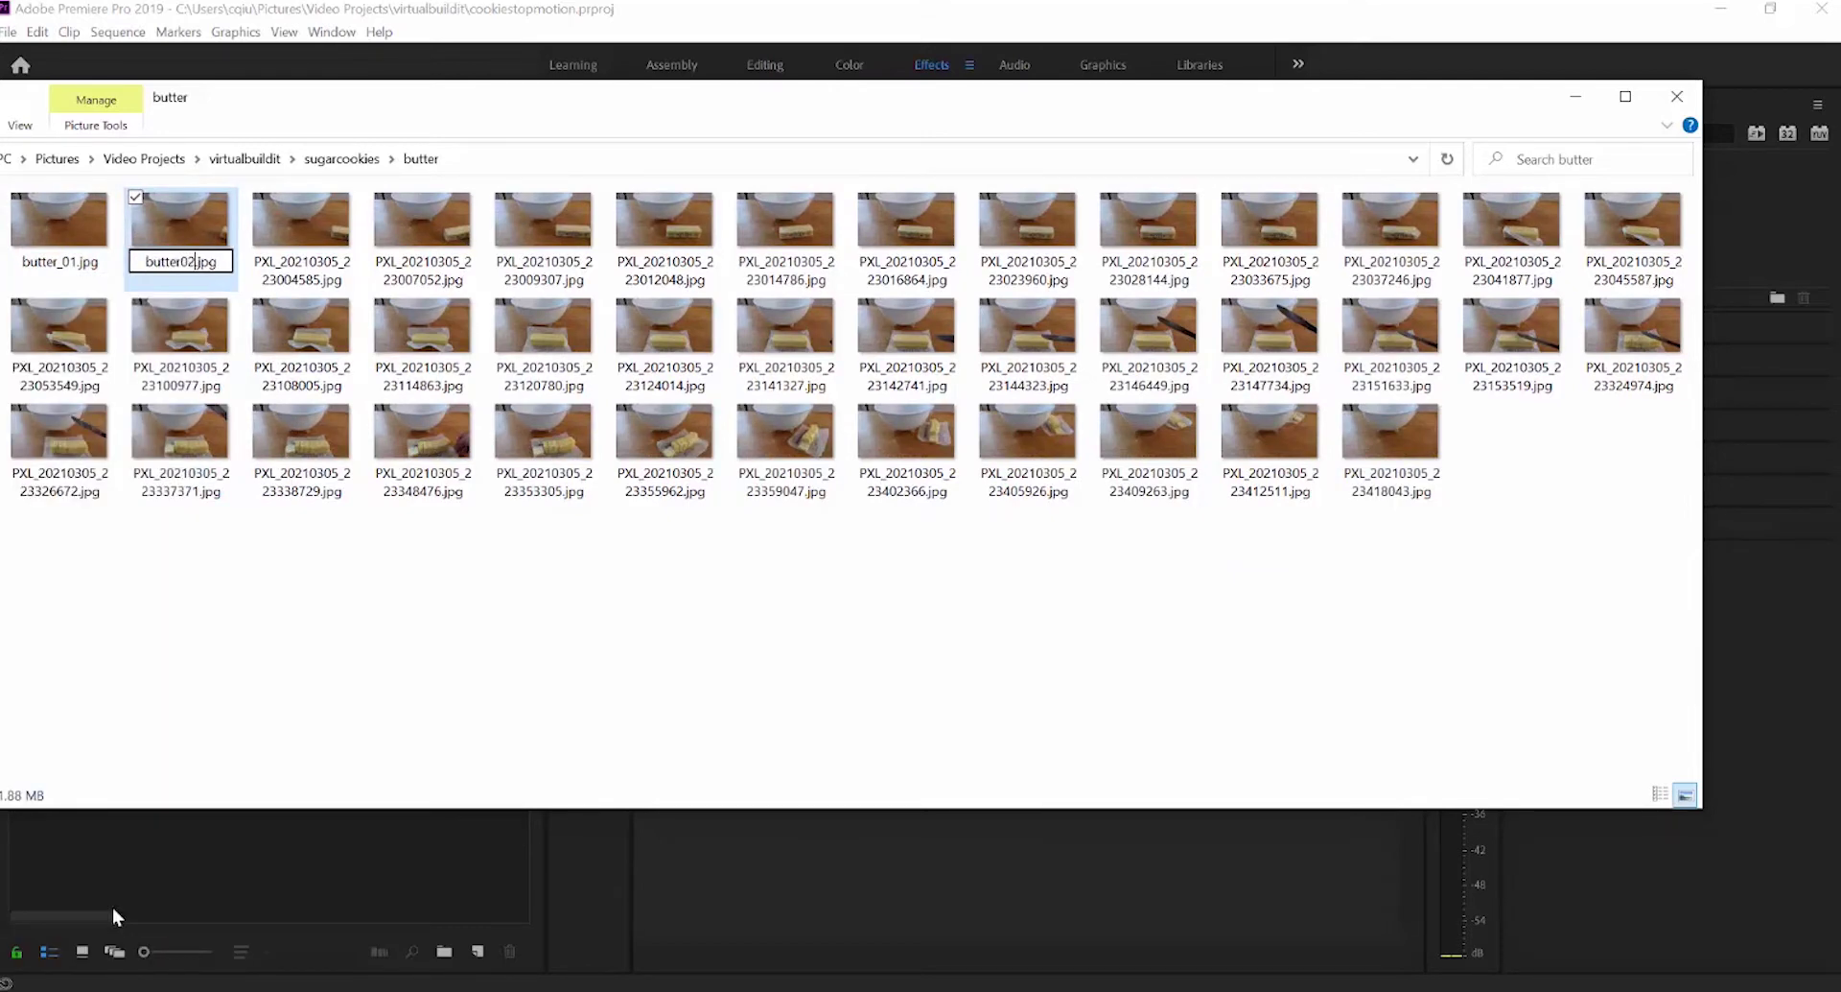
text(_02)
key(Return)
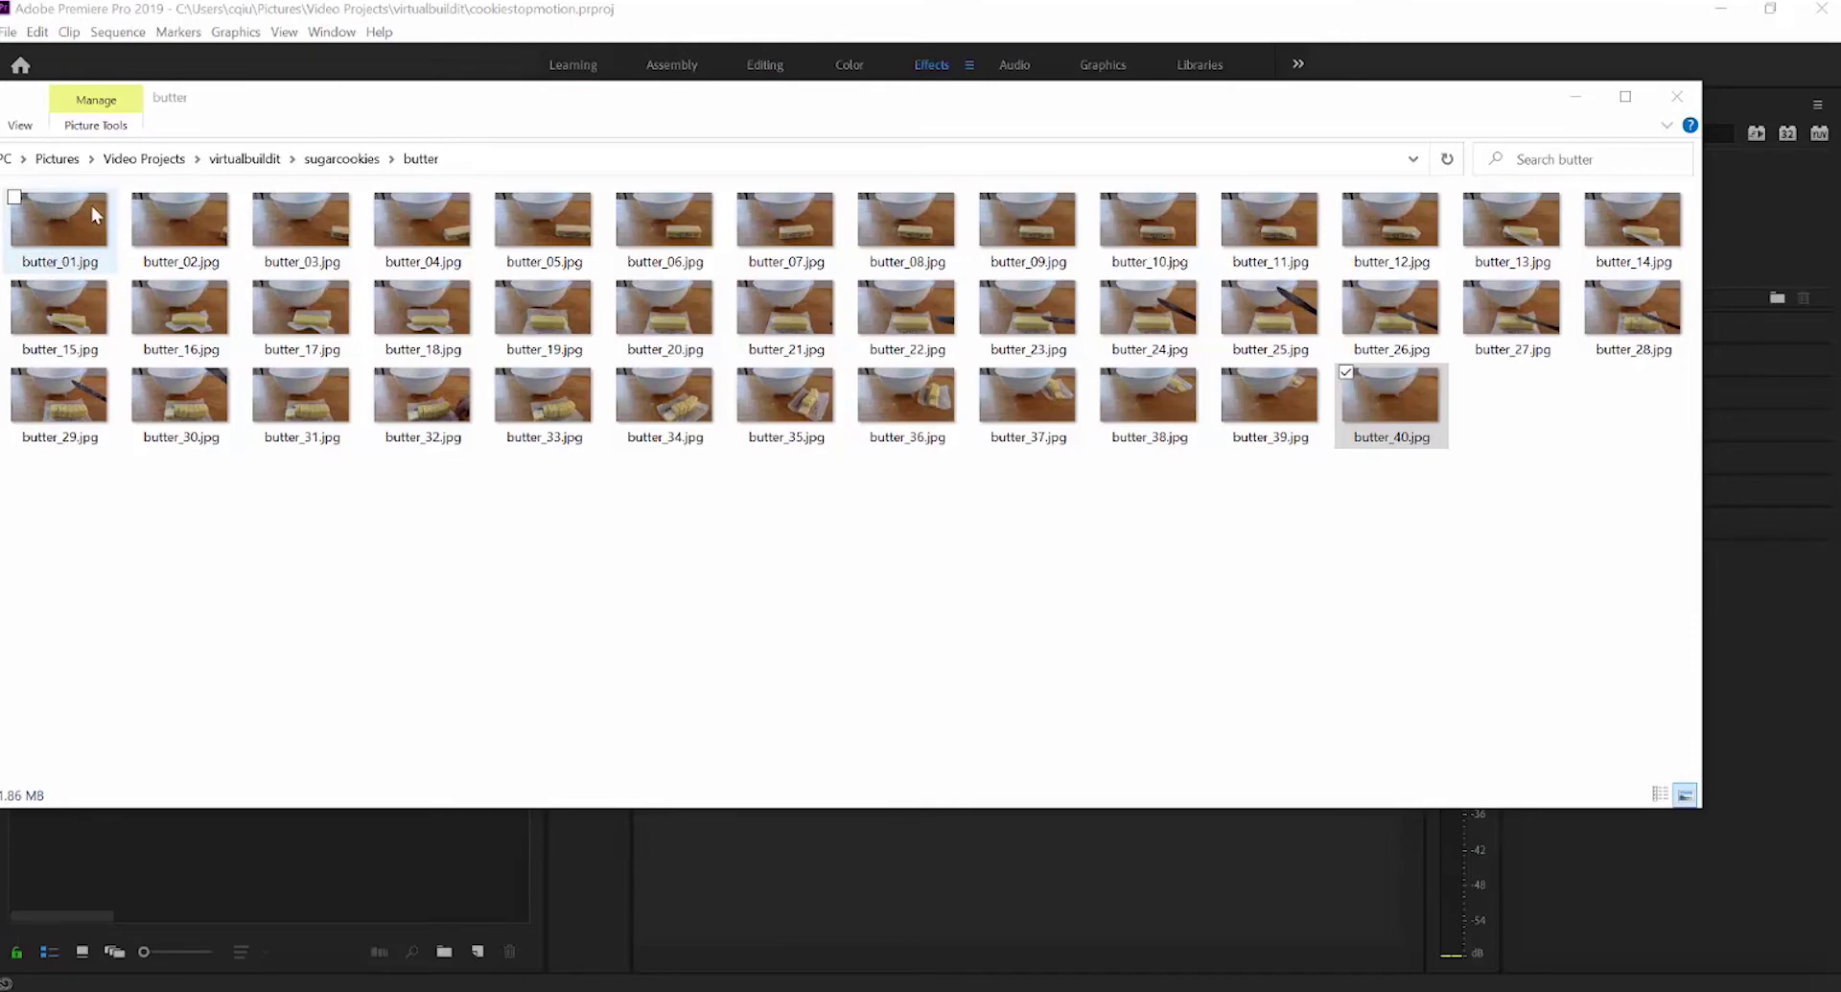
- In the cleanup folder of sugarcookies, rename the duplicated photo CU_04 - Copy.jpg as CU_07
click(342, 158)
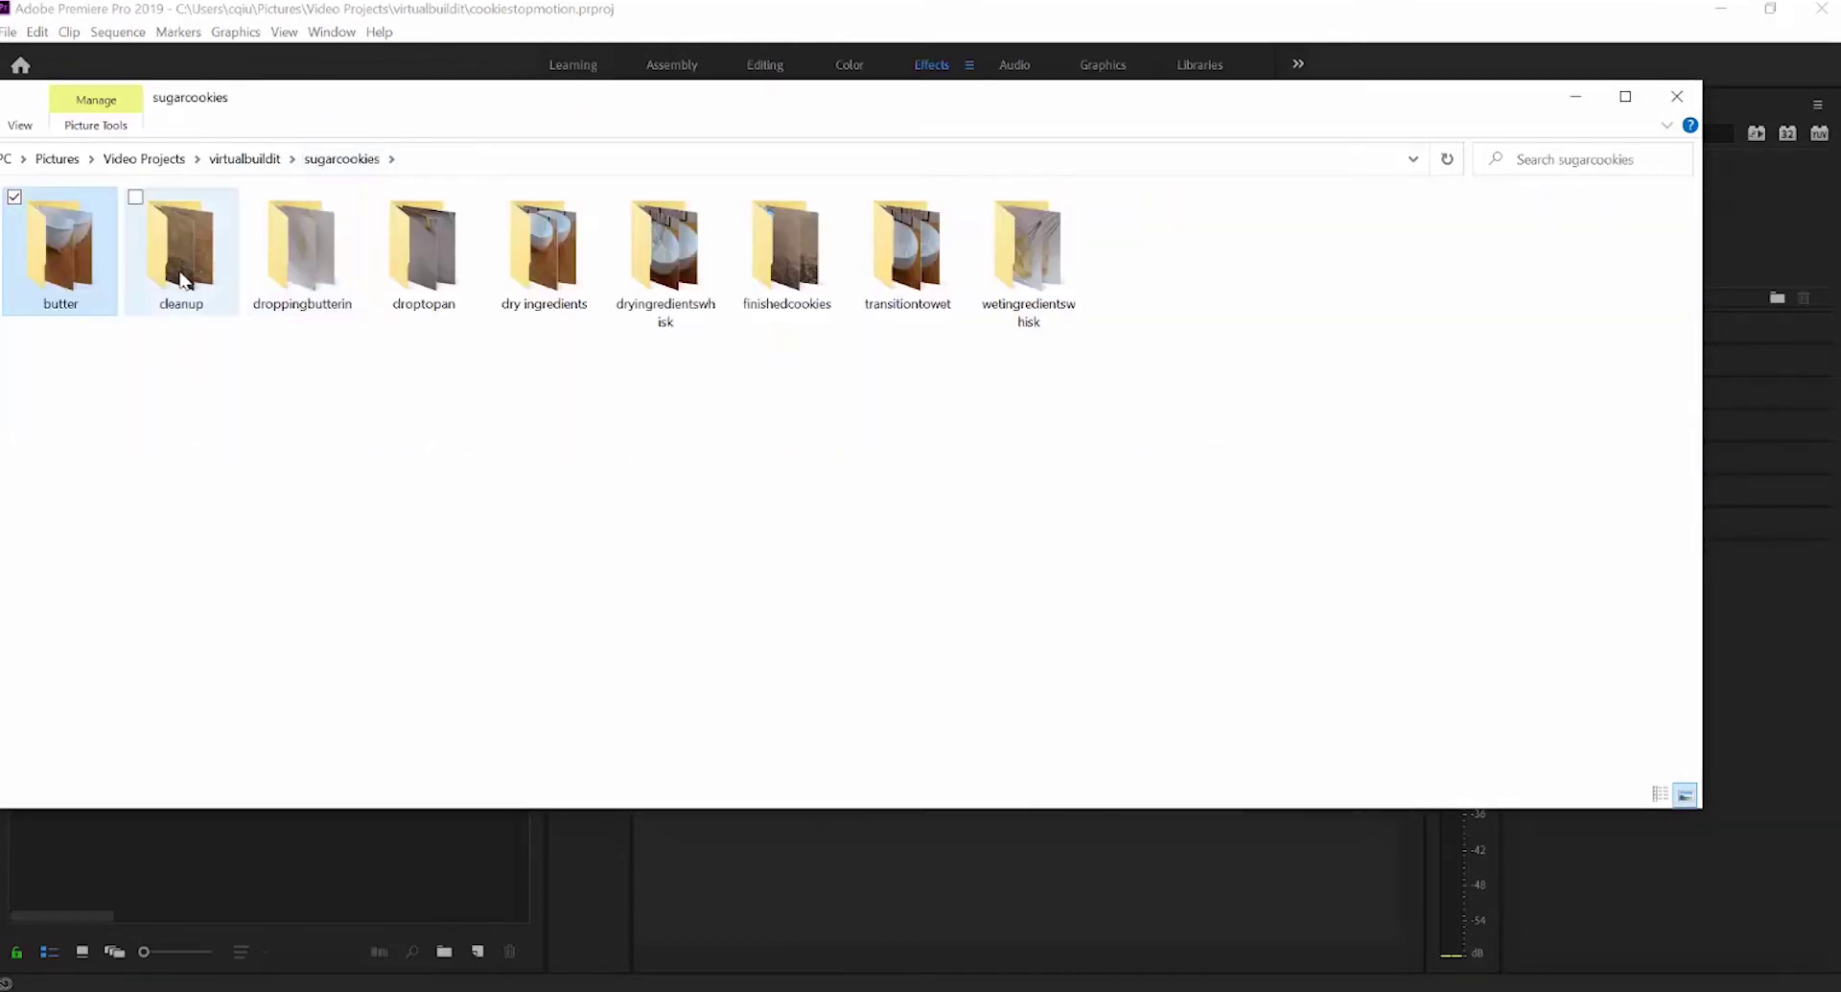
double_click(182, 276)
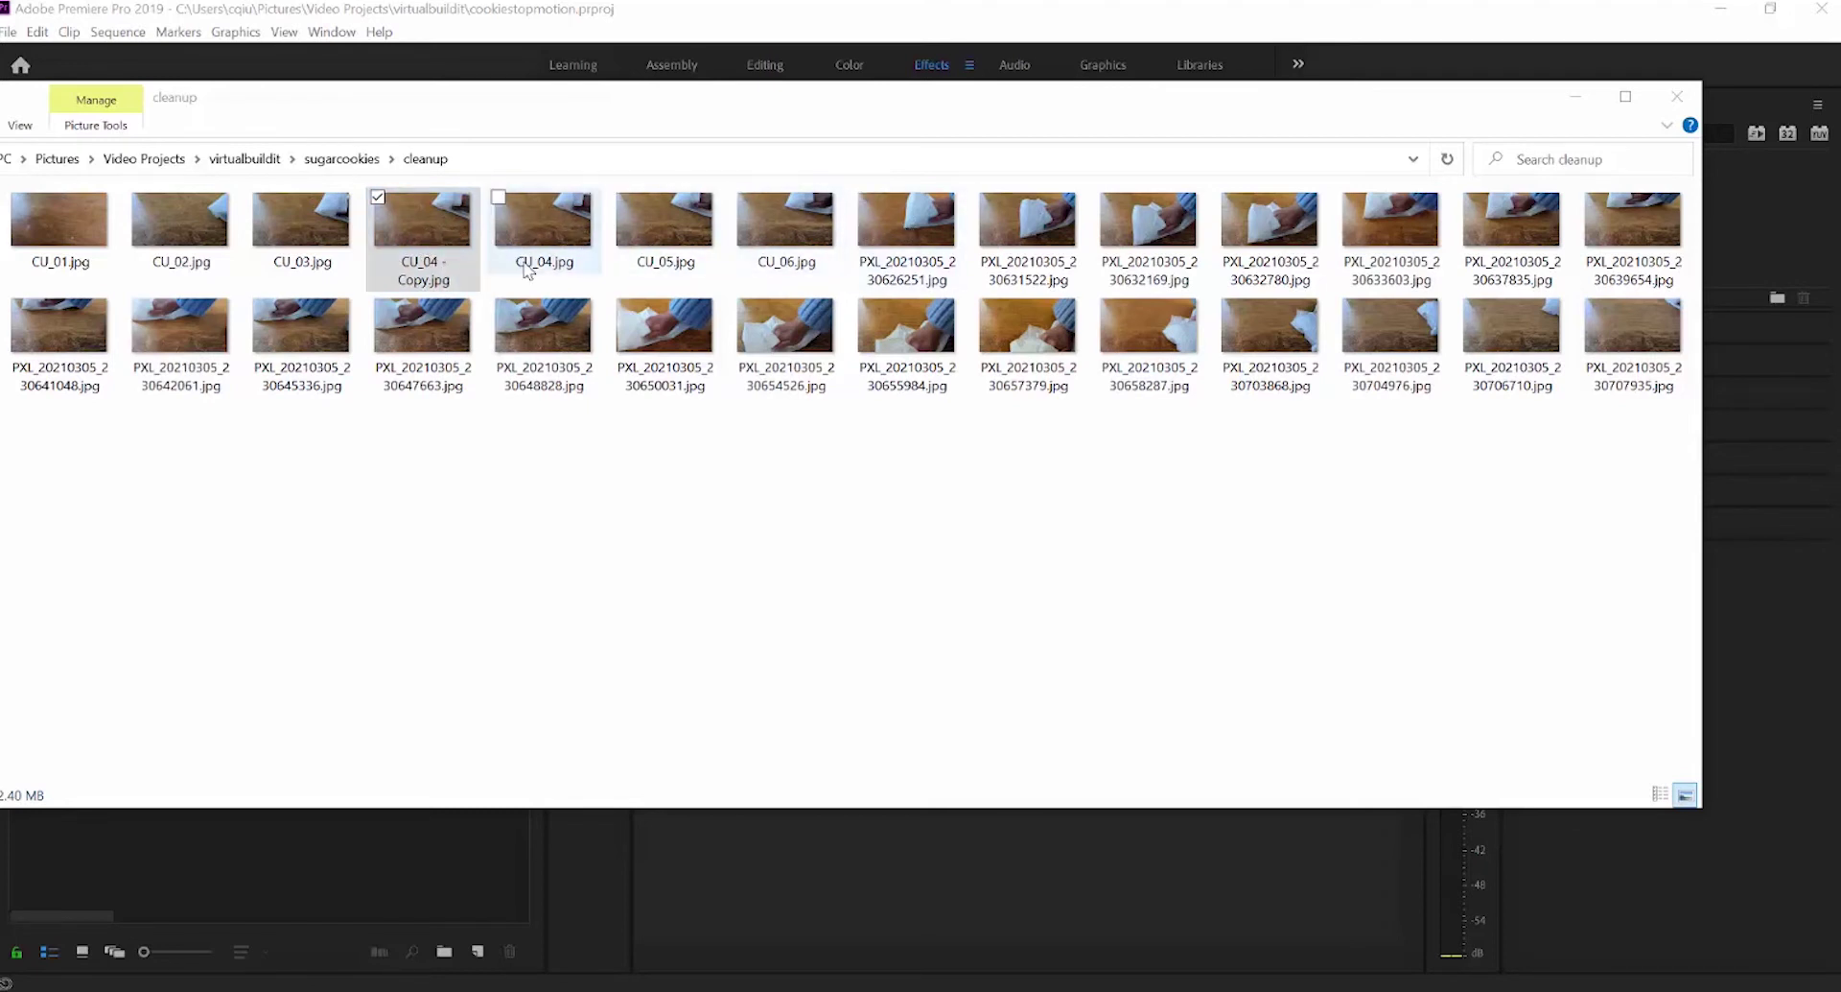
click(427, 275)
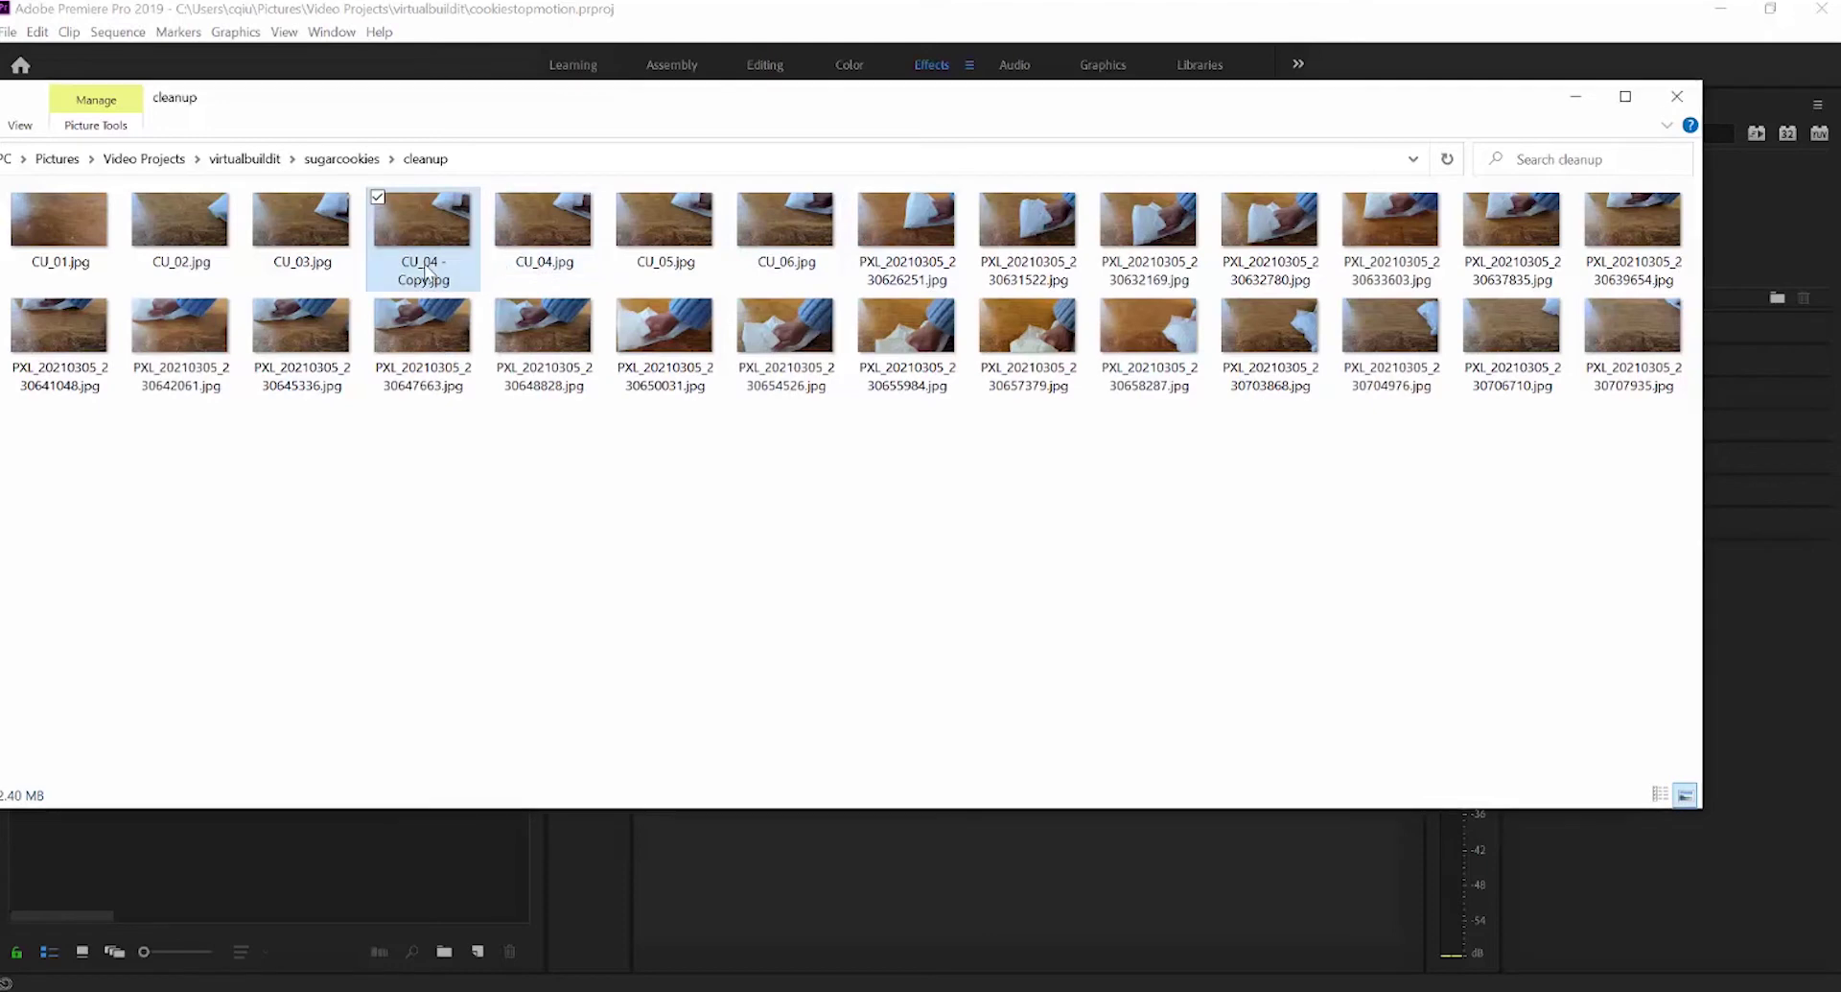
right_click(428, 264)
click(329, 906)
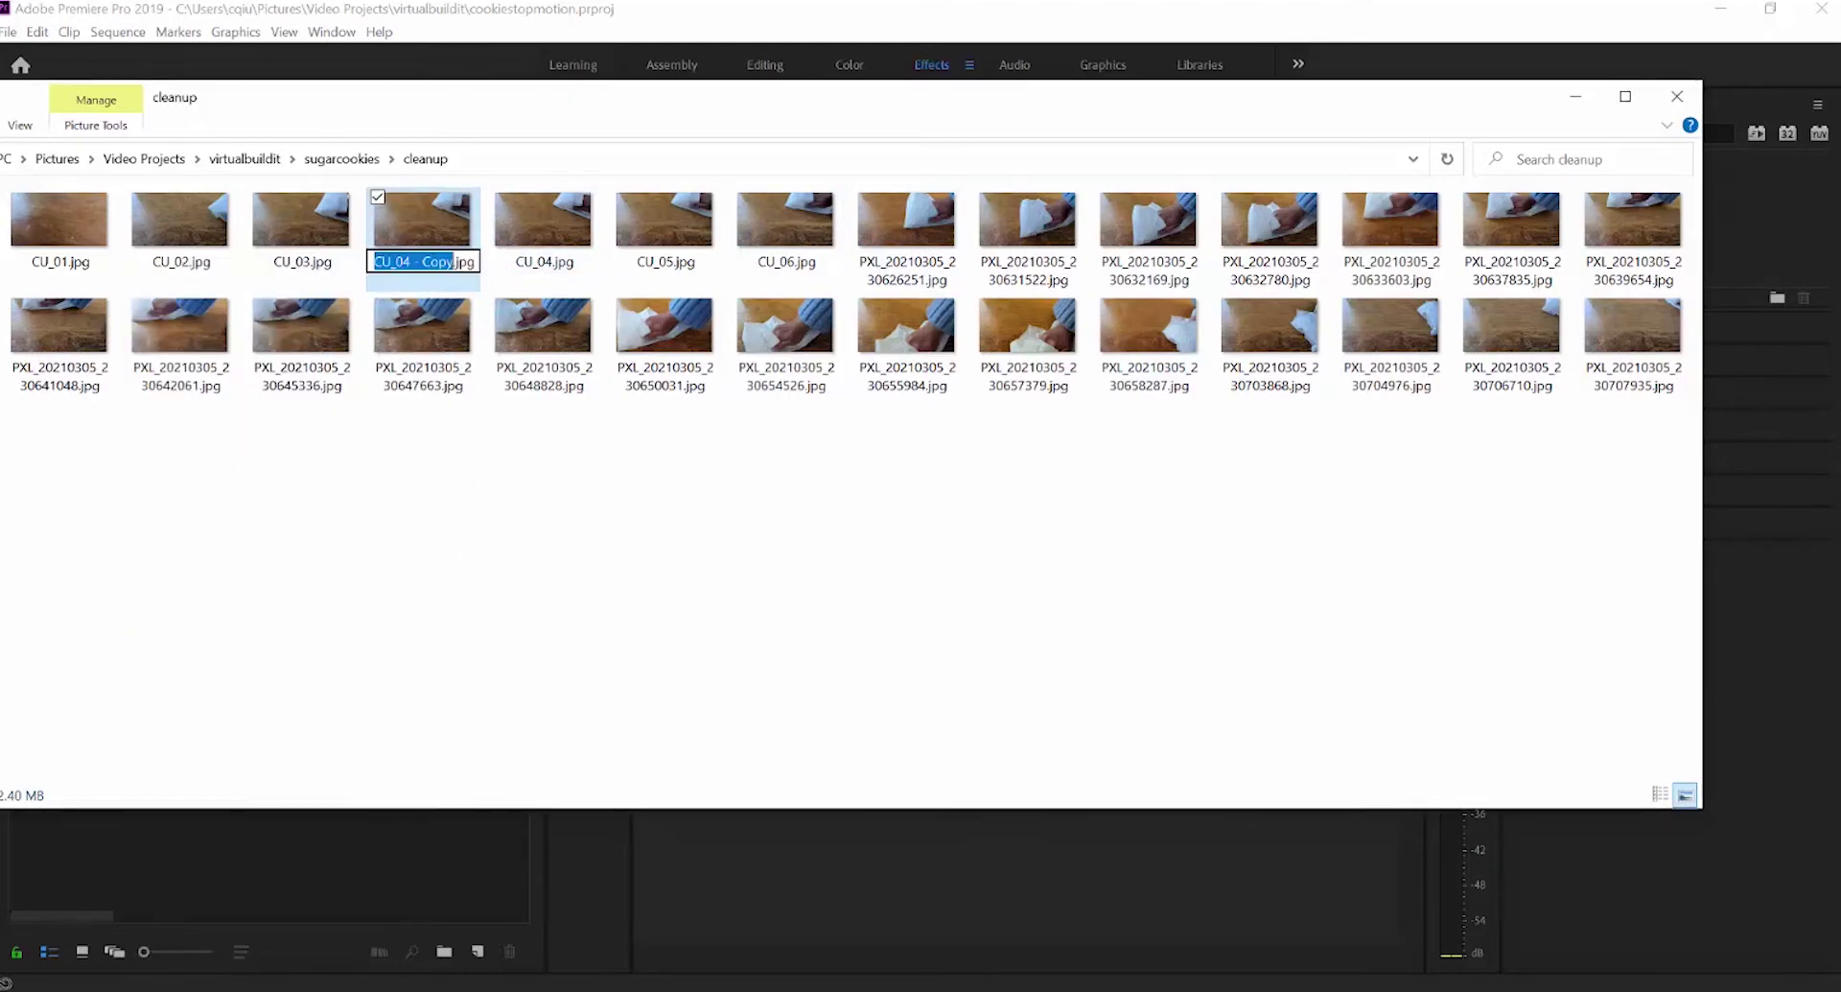
click(454, 261)
key(BackSpace)
key(BackSpace)
key(BackSpace)
key(BackSpace)
key(BackSpace)
key(BackSpace)
key(BackSpace)
key(BackSpace)
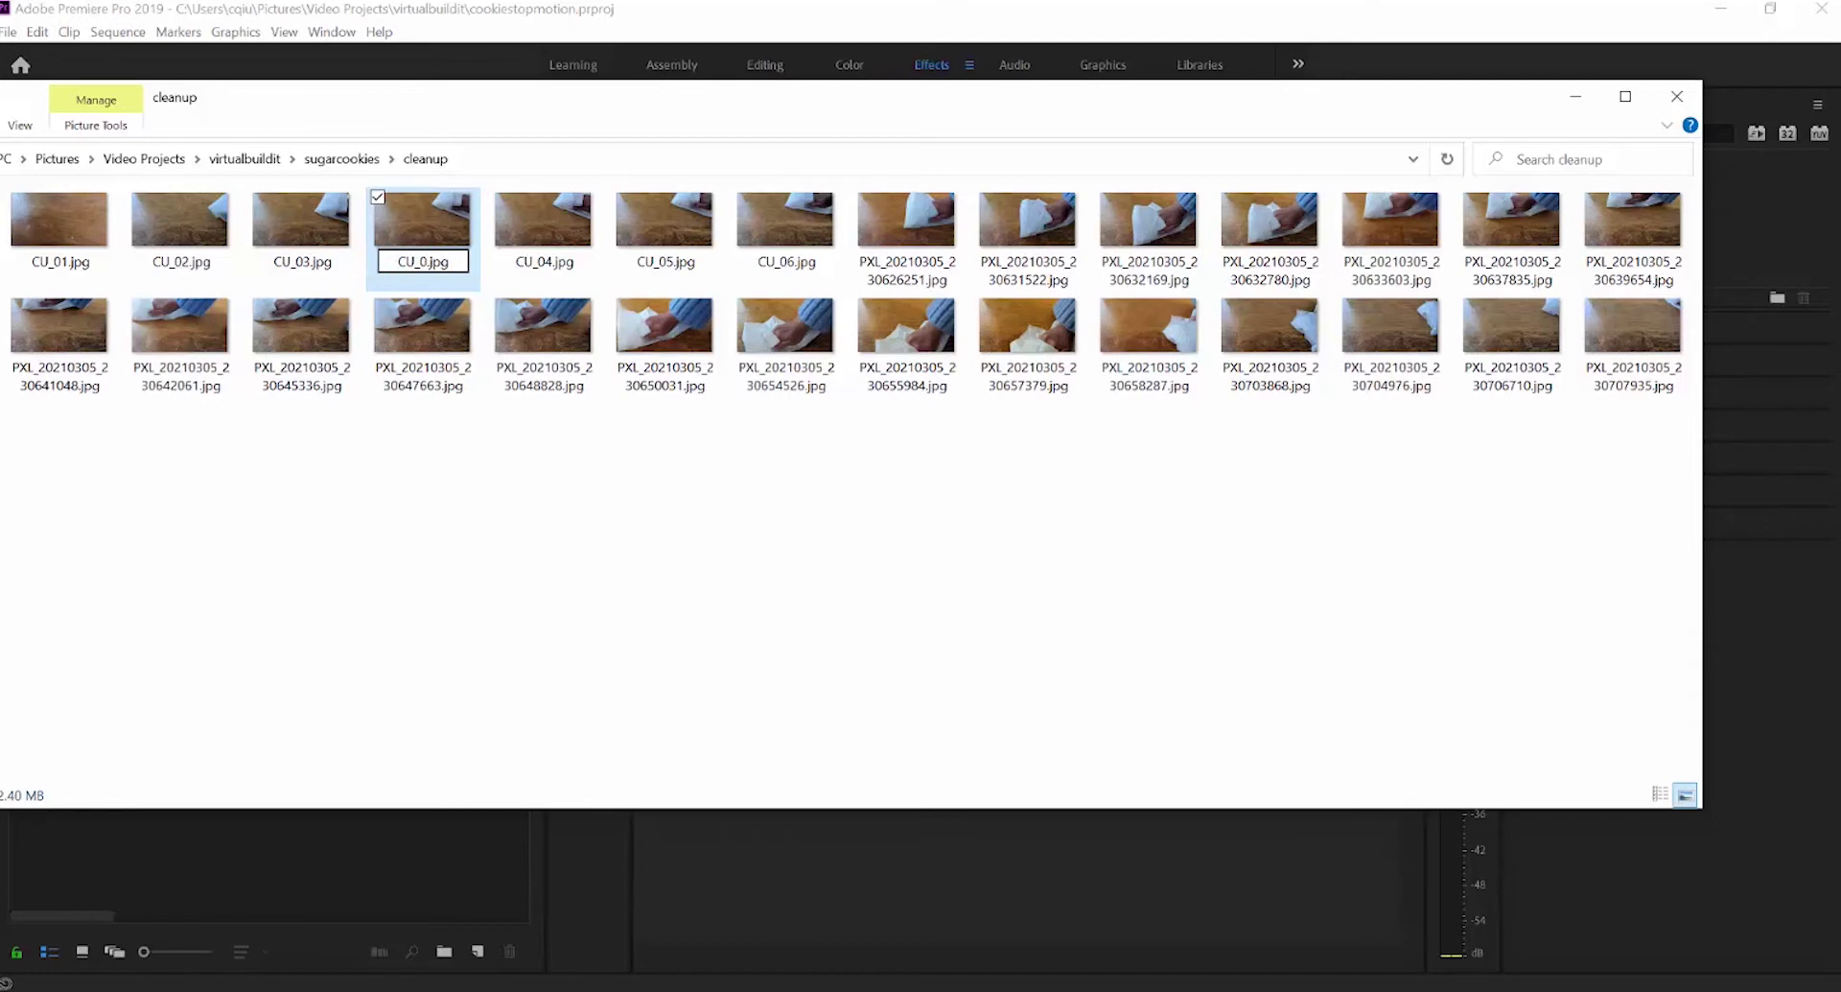
text(7)
key(Return)
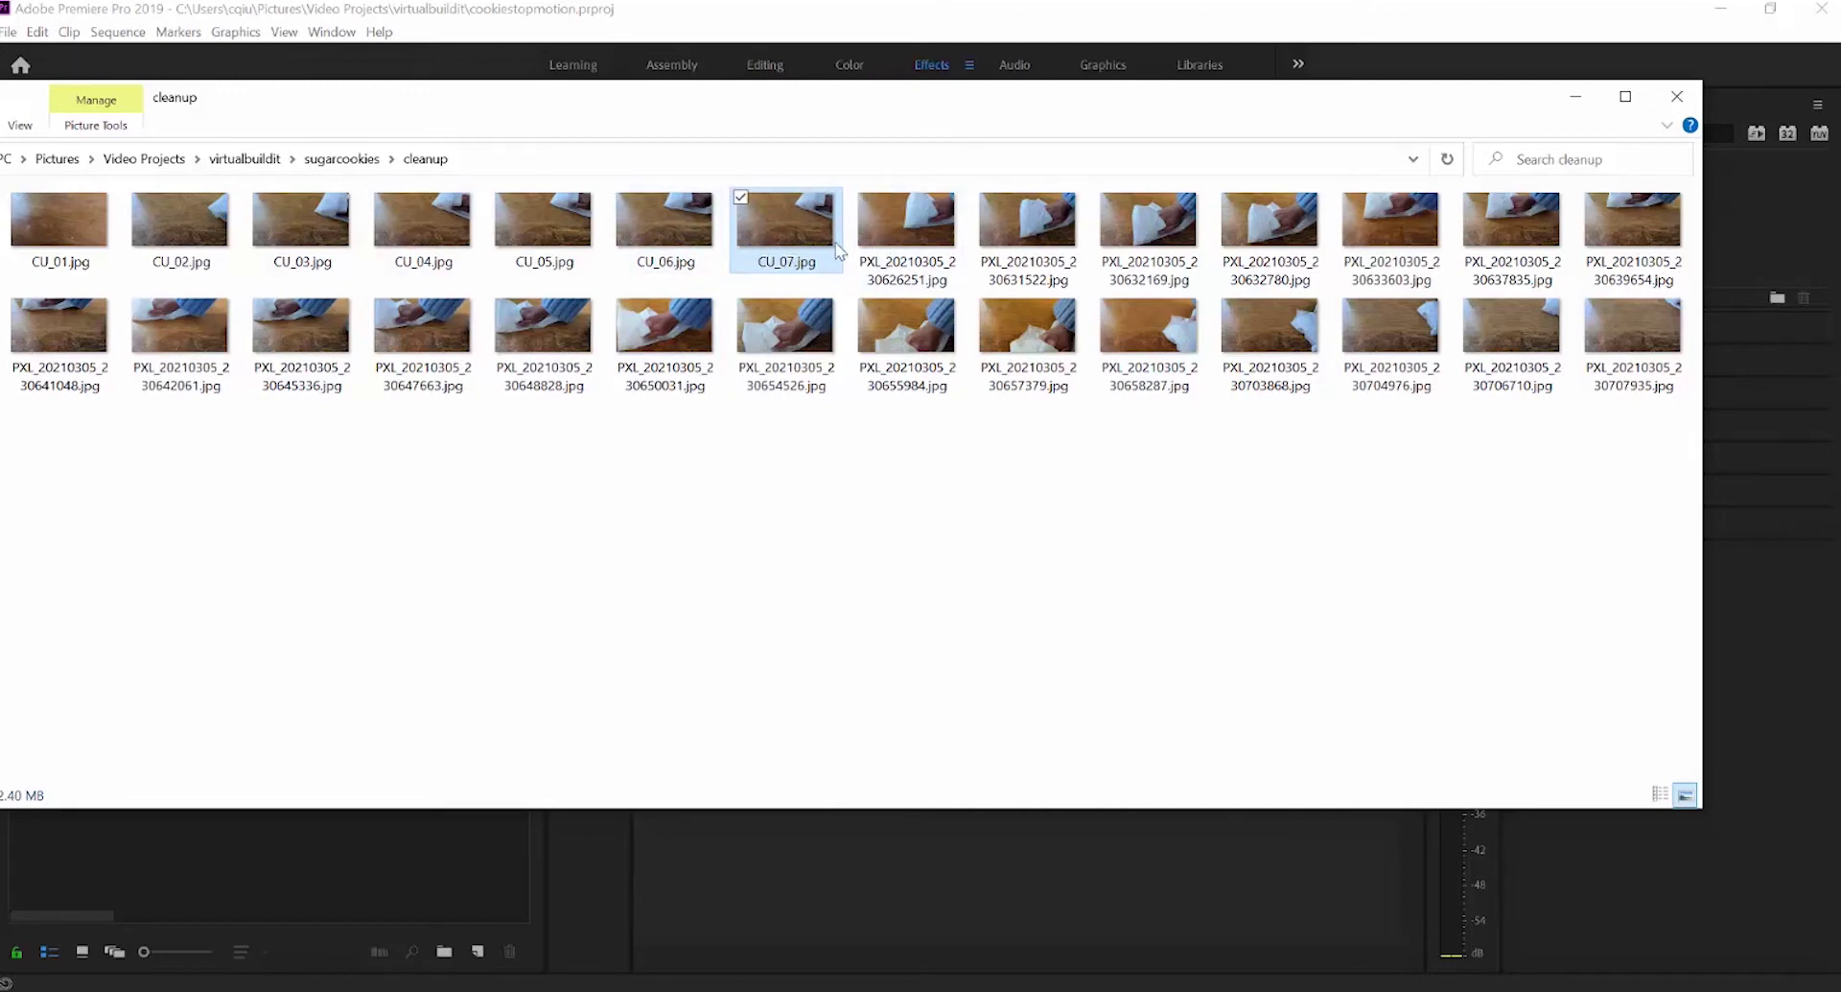
click(290, 271)
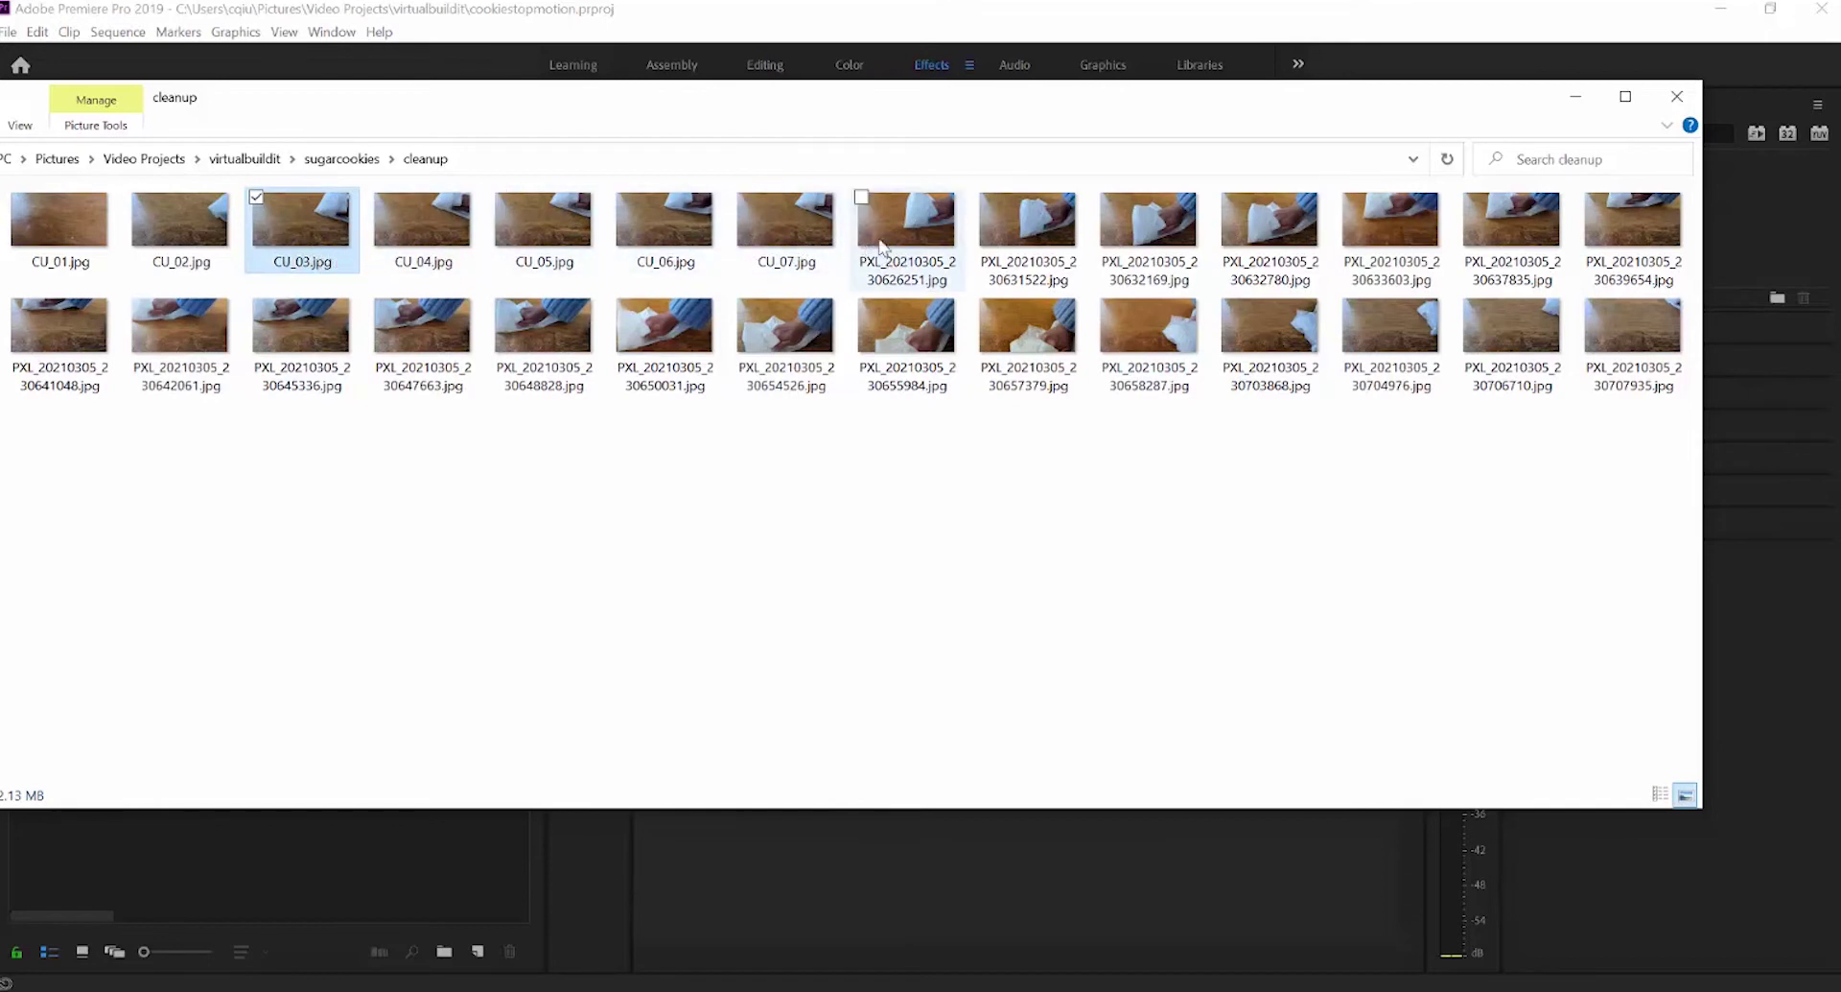
mouse_move(940, 252)
mouse_move(797, 254)
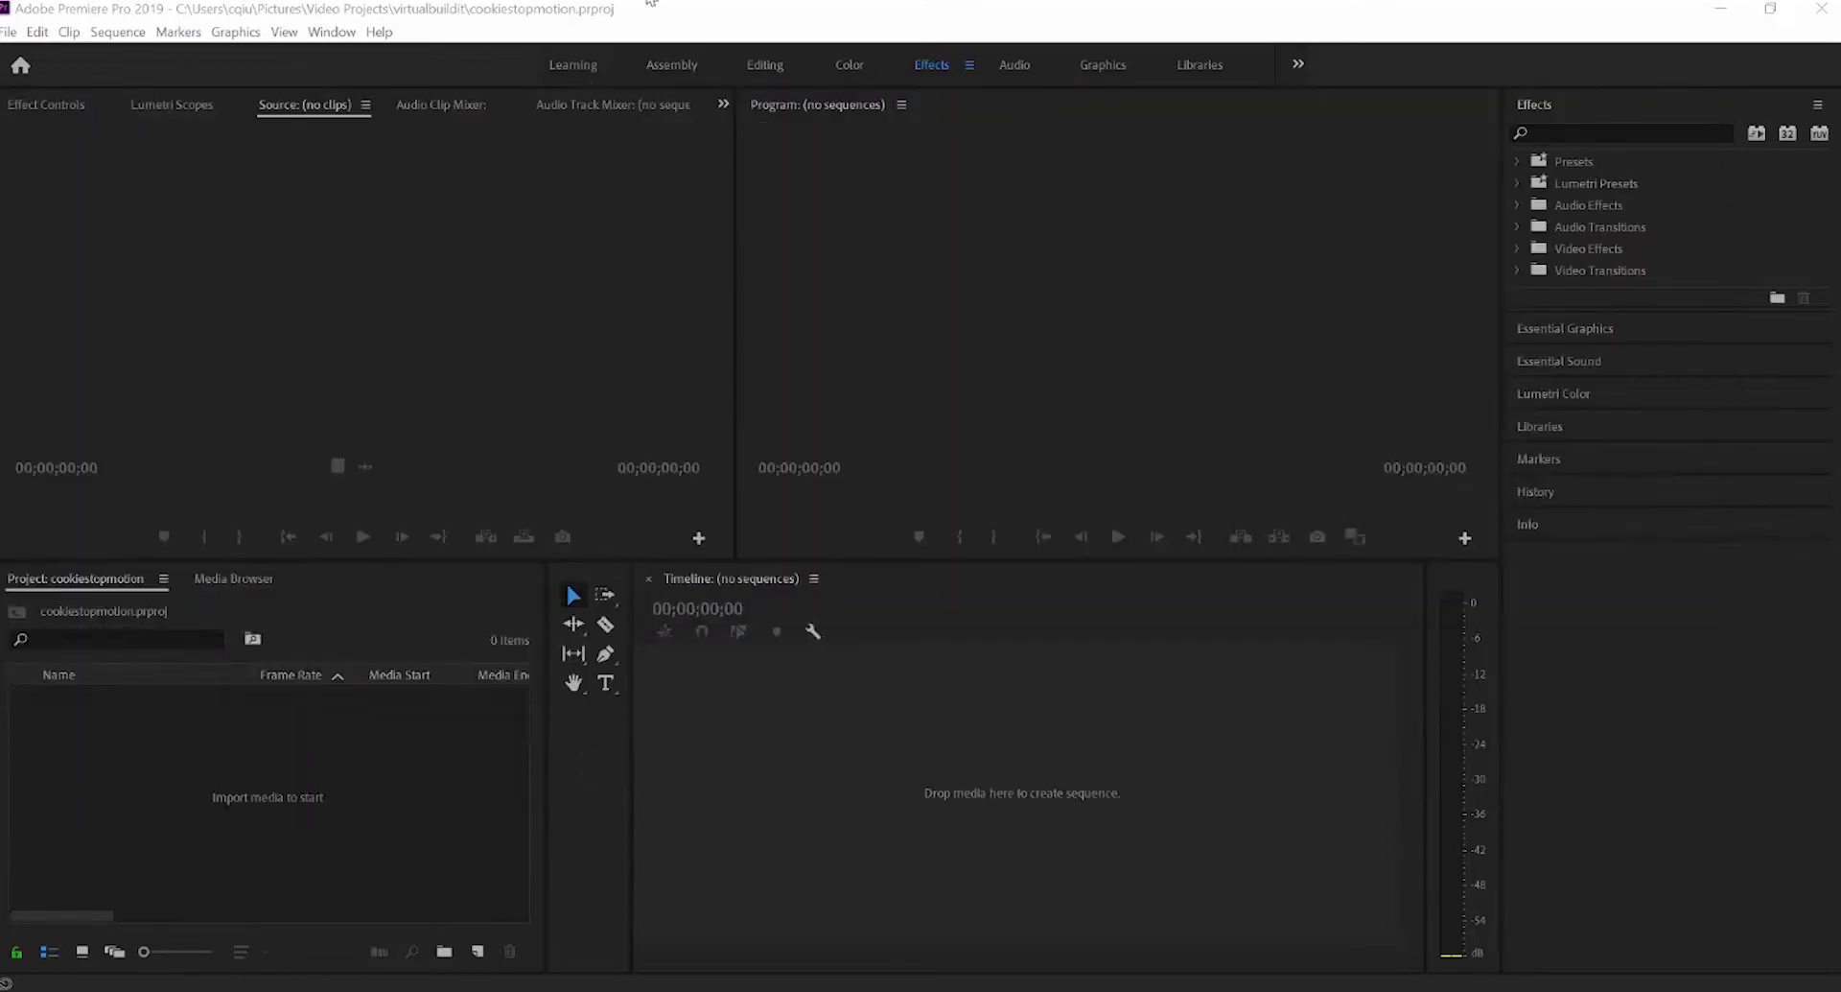
- Switch to Premiere Pro and import butter_01.jpg from the butter folder as an image sequence
click(1244, 7)
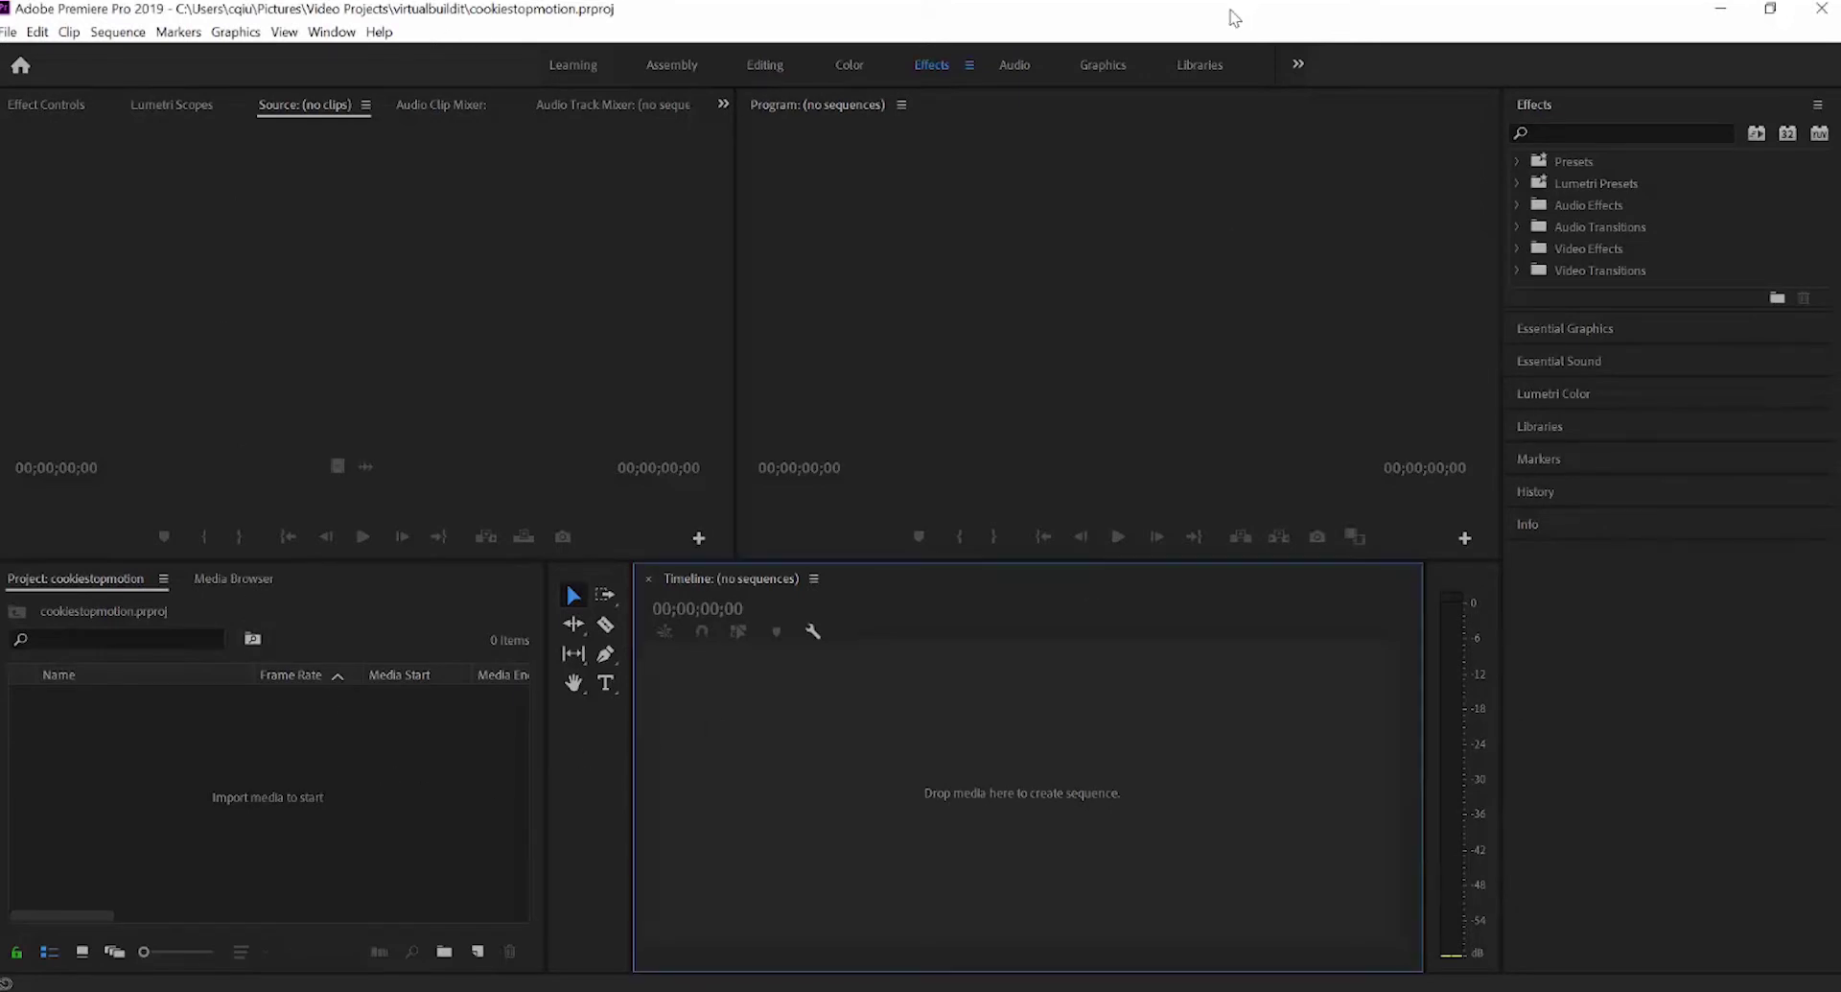
click(281, 811)
right_click(294, 779)
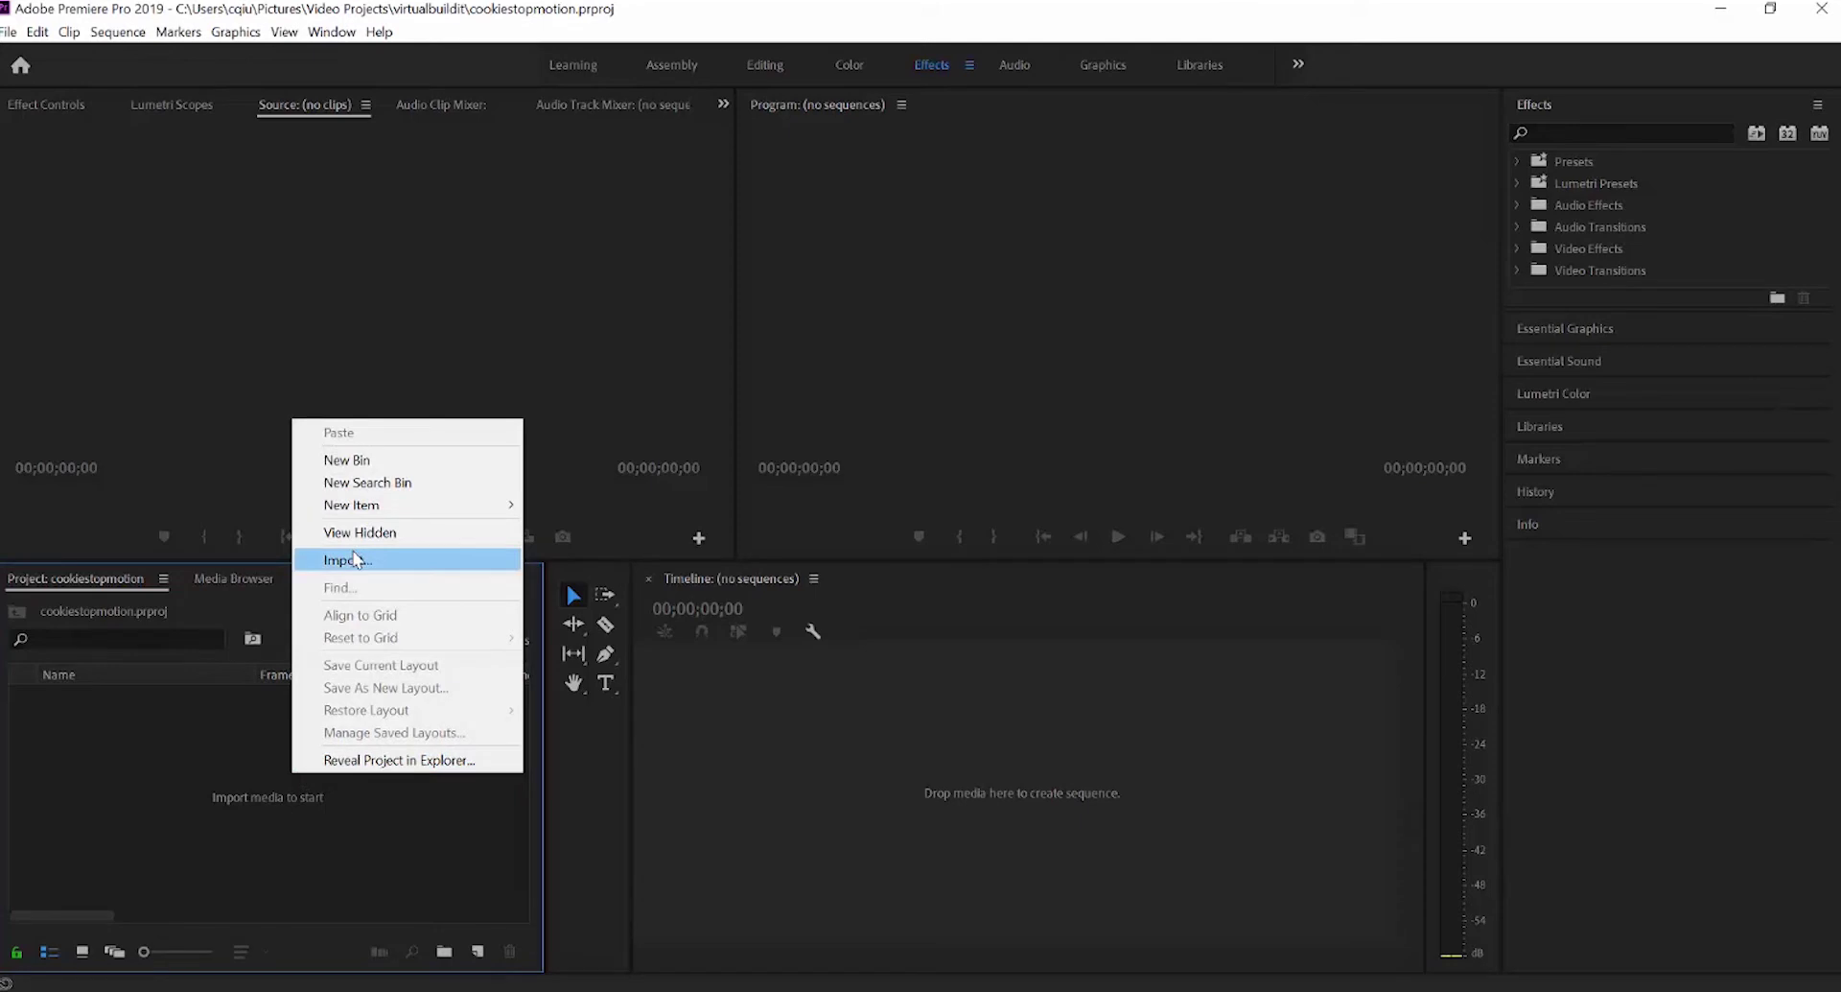
click(360, 562)
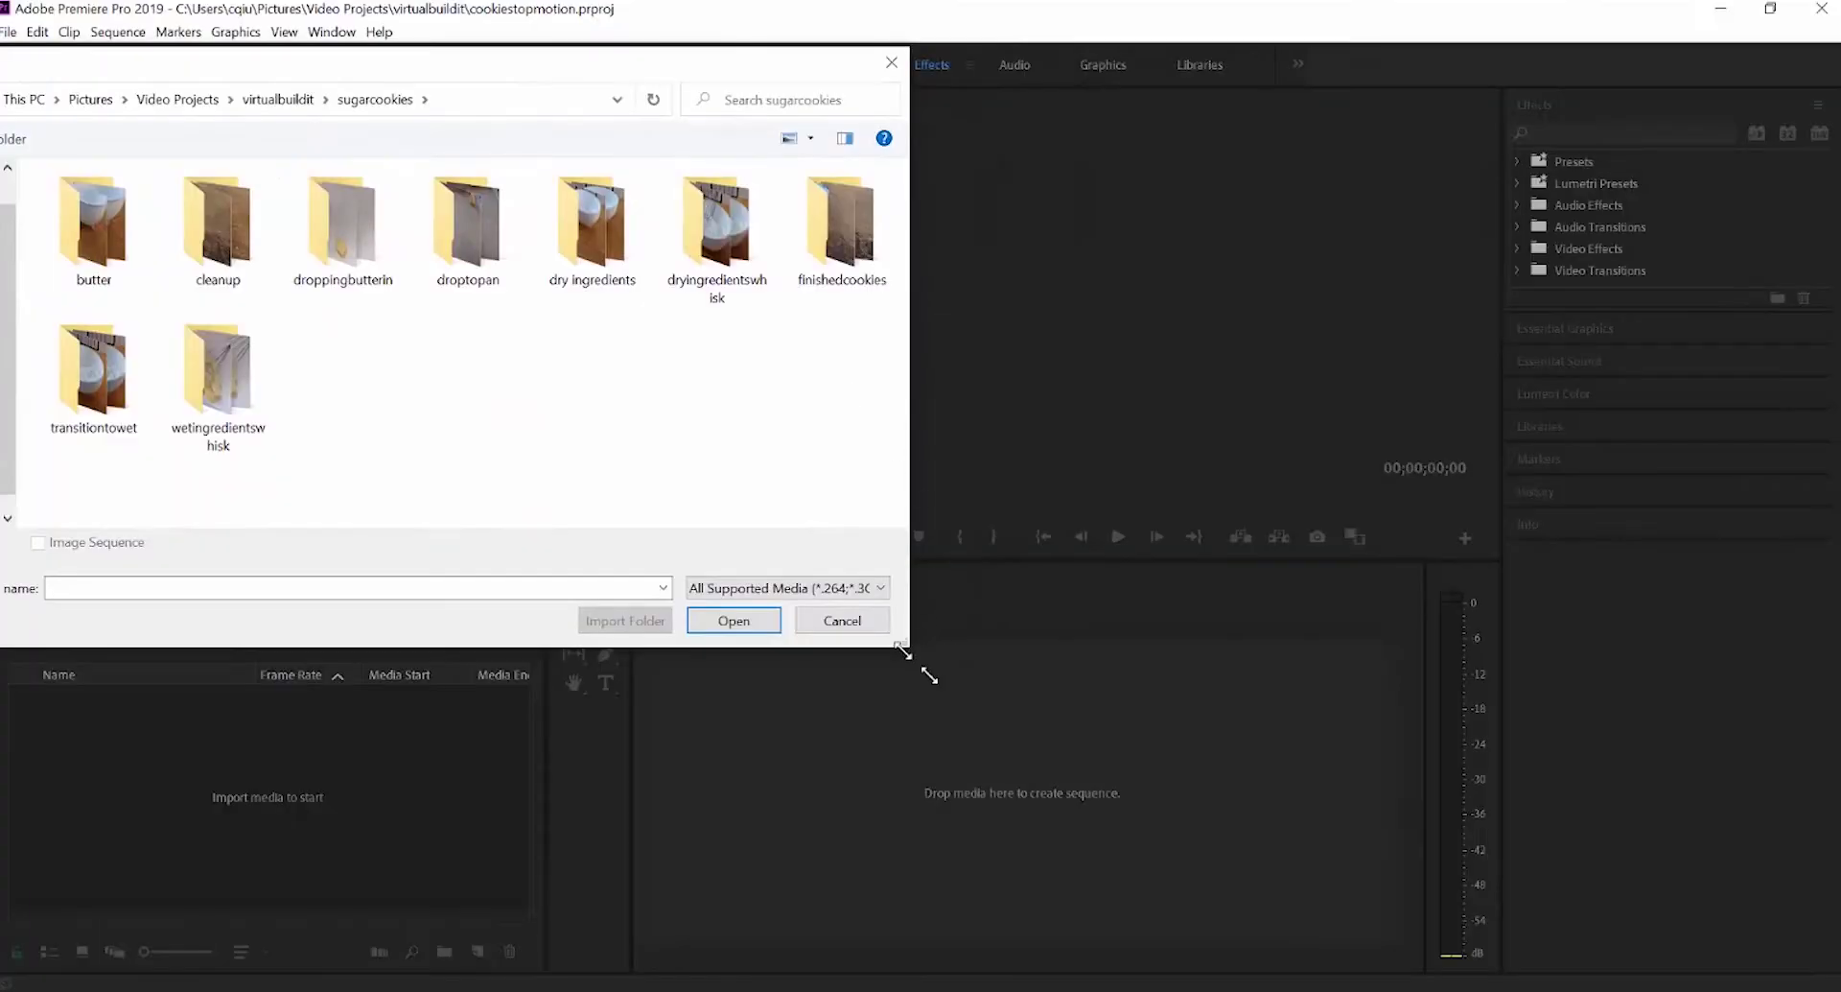
drag(930, 675, 1004, 746)
double_click(63, 211)
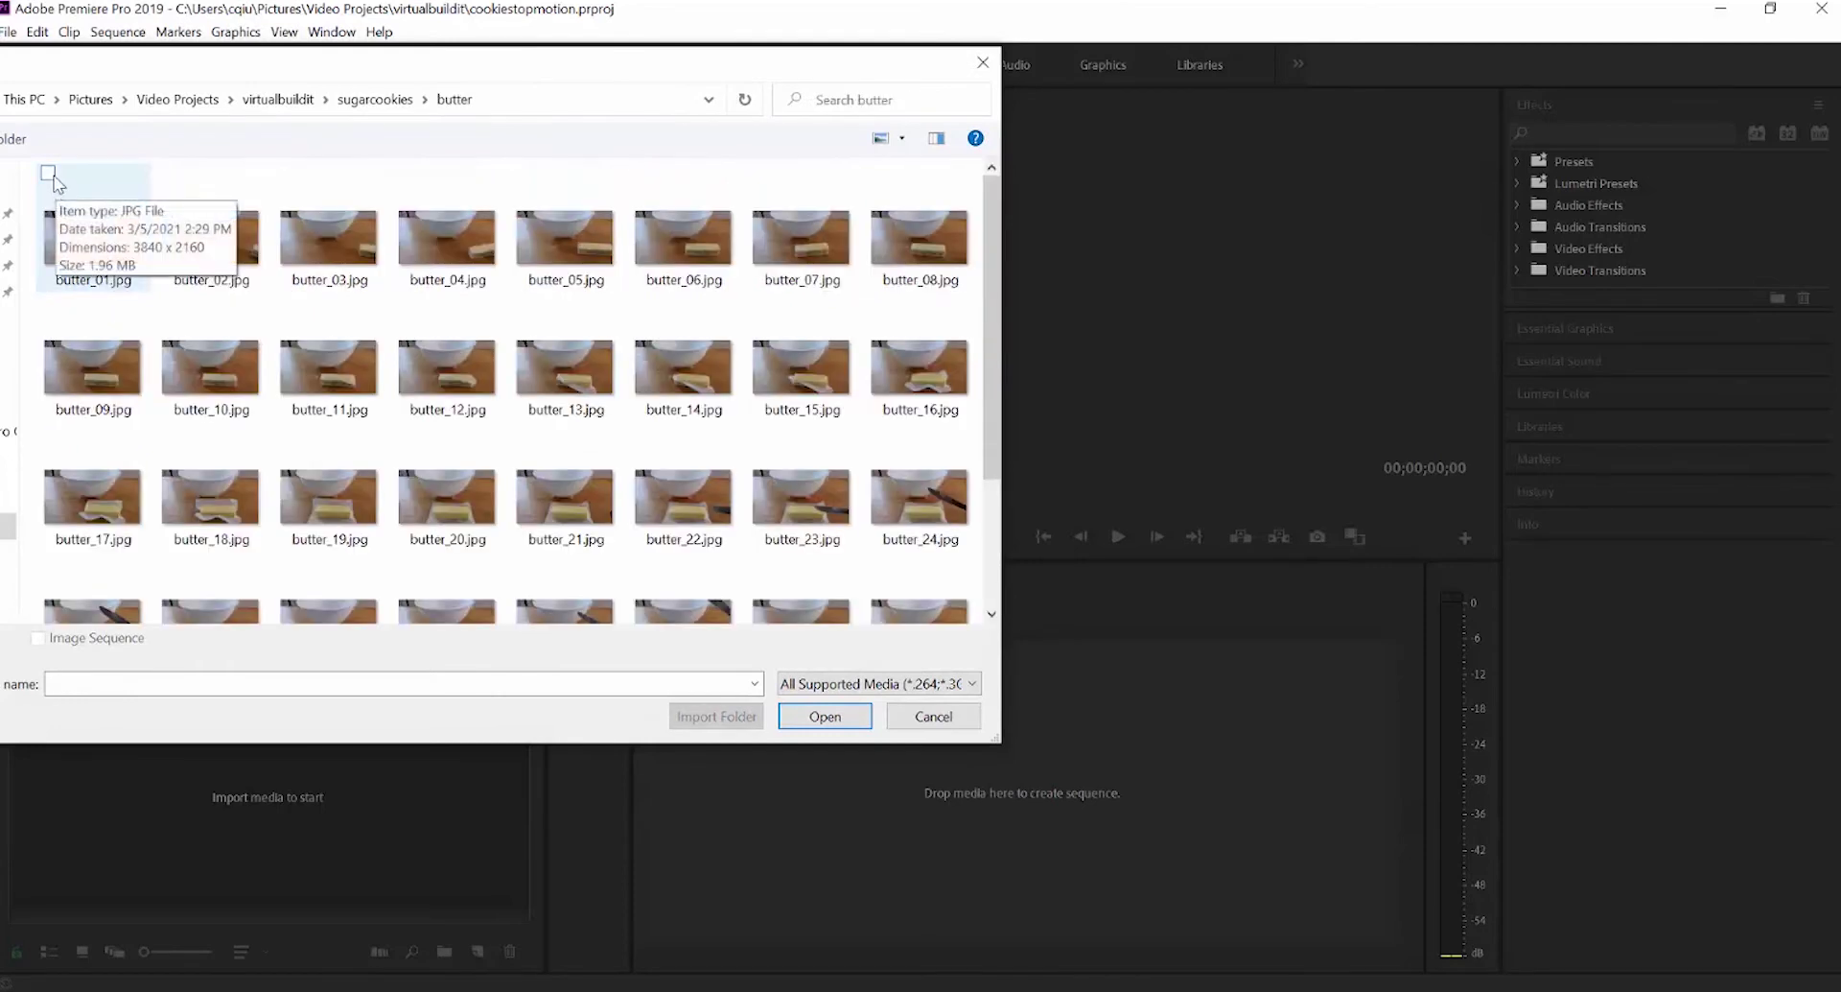
click(48, 174)
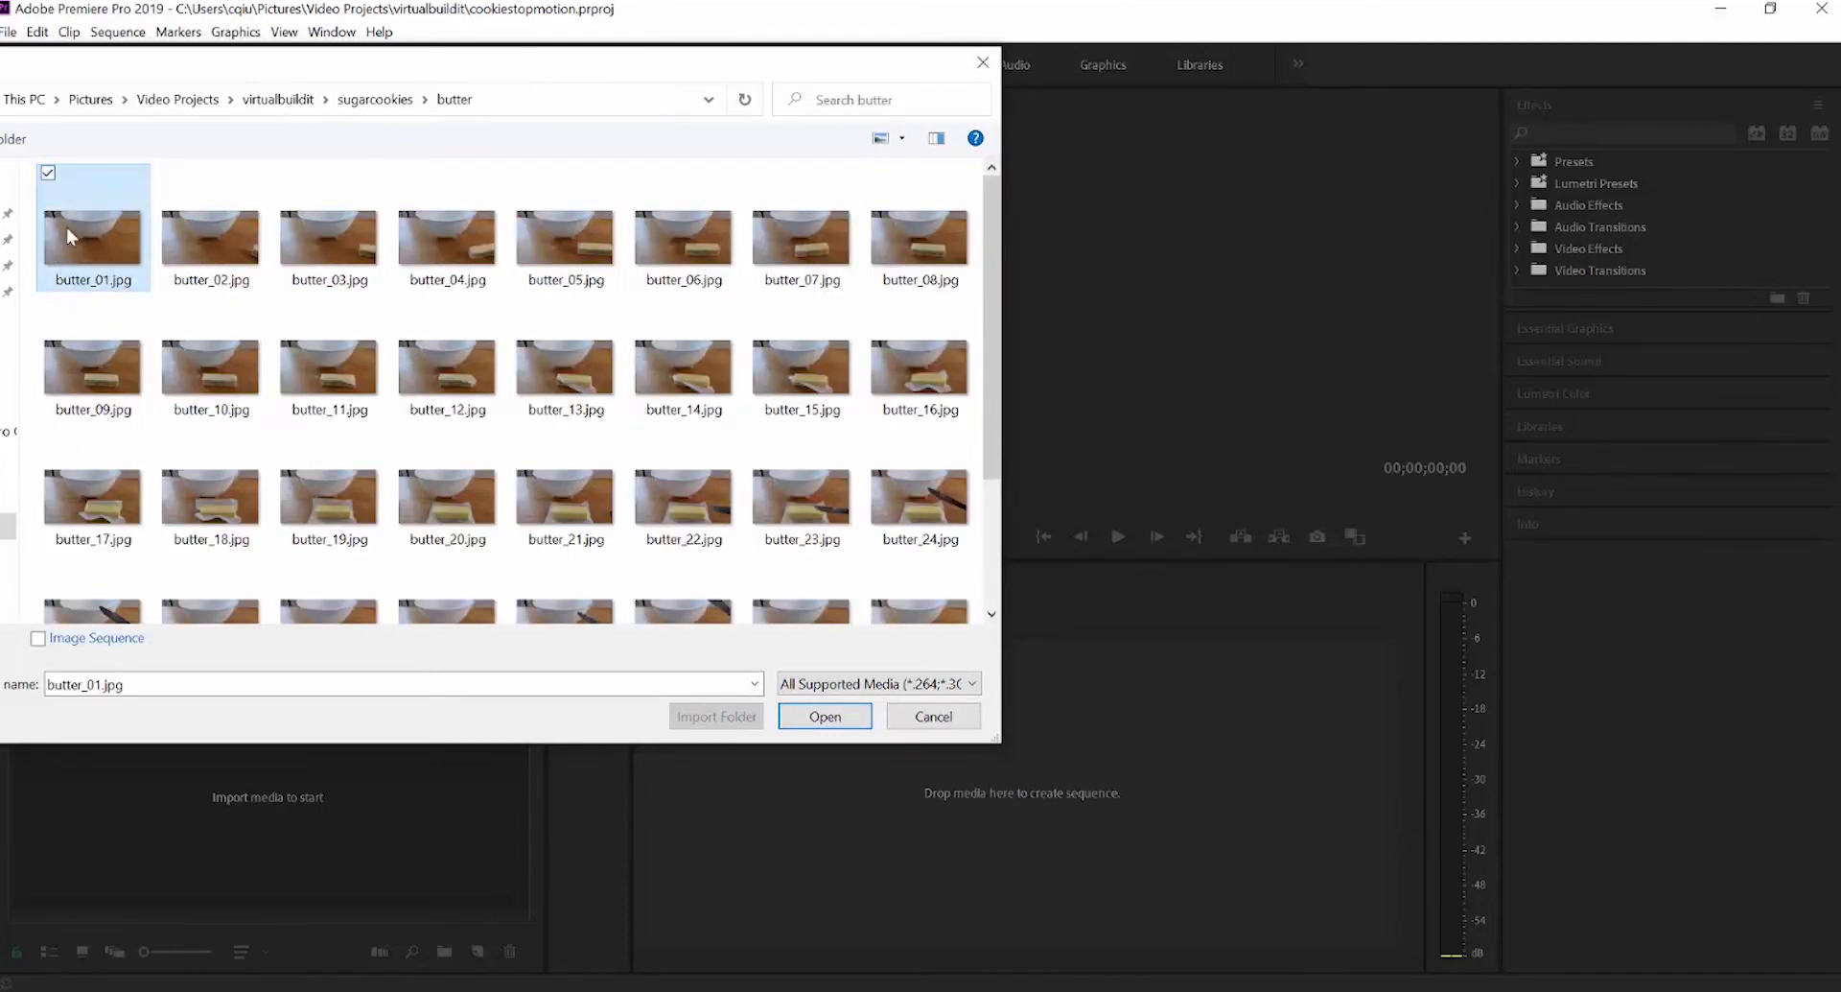
click(40, 641)
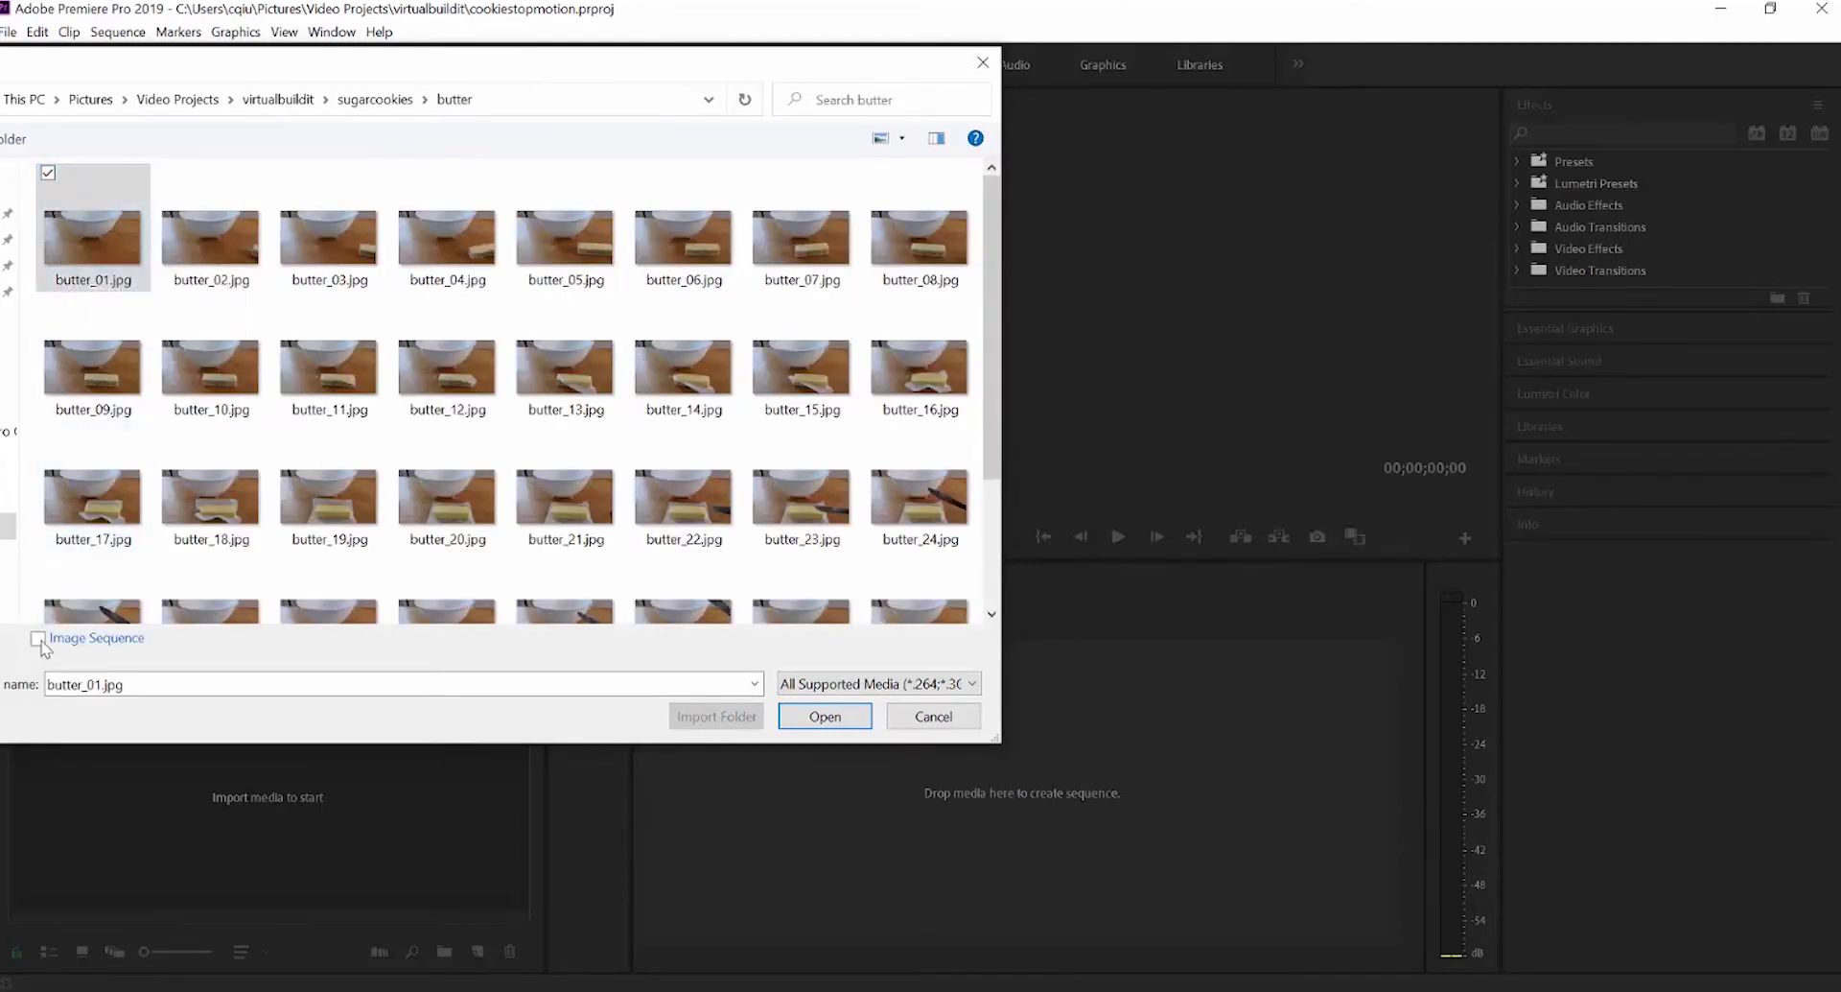
key(Return)
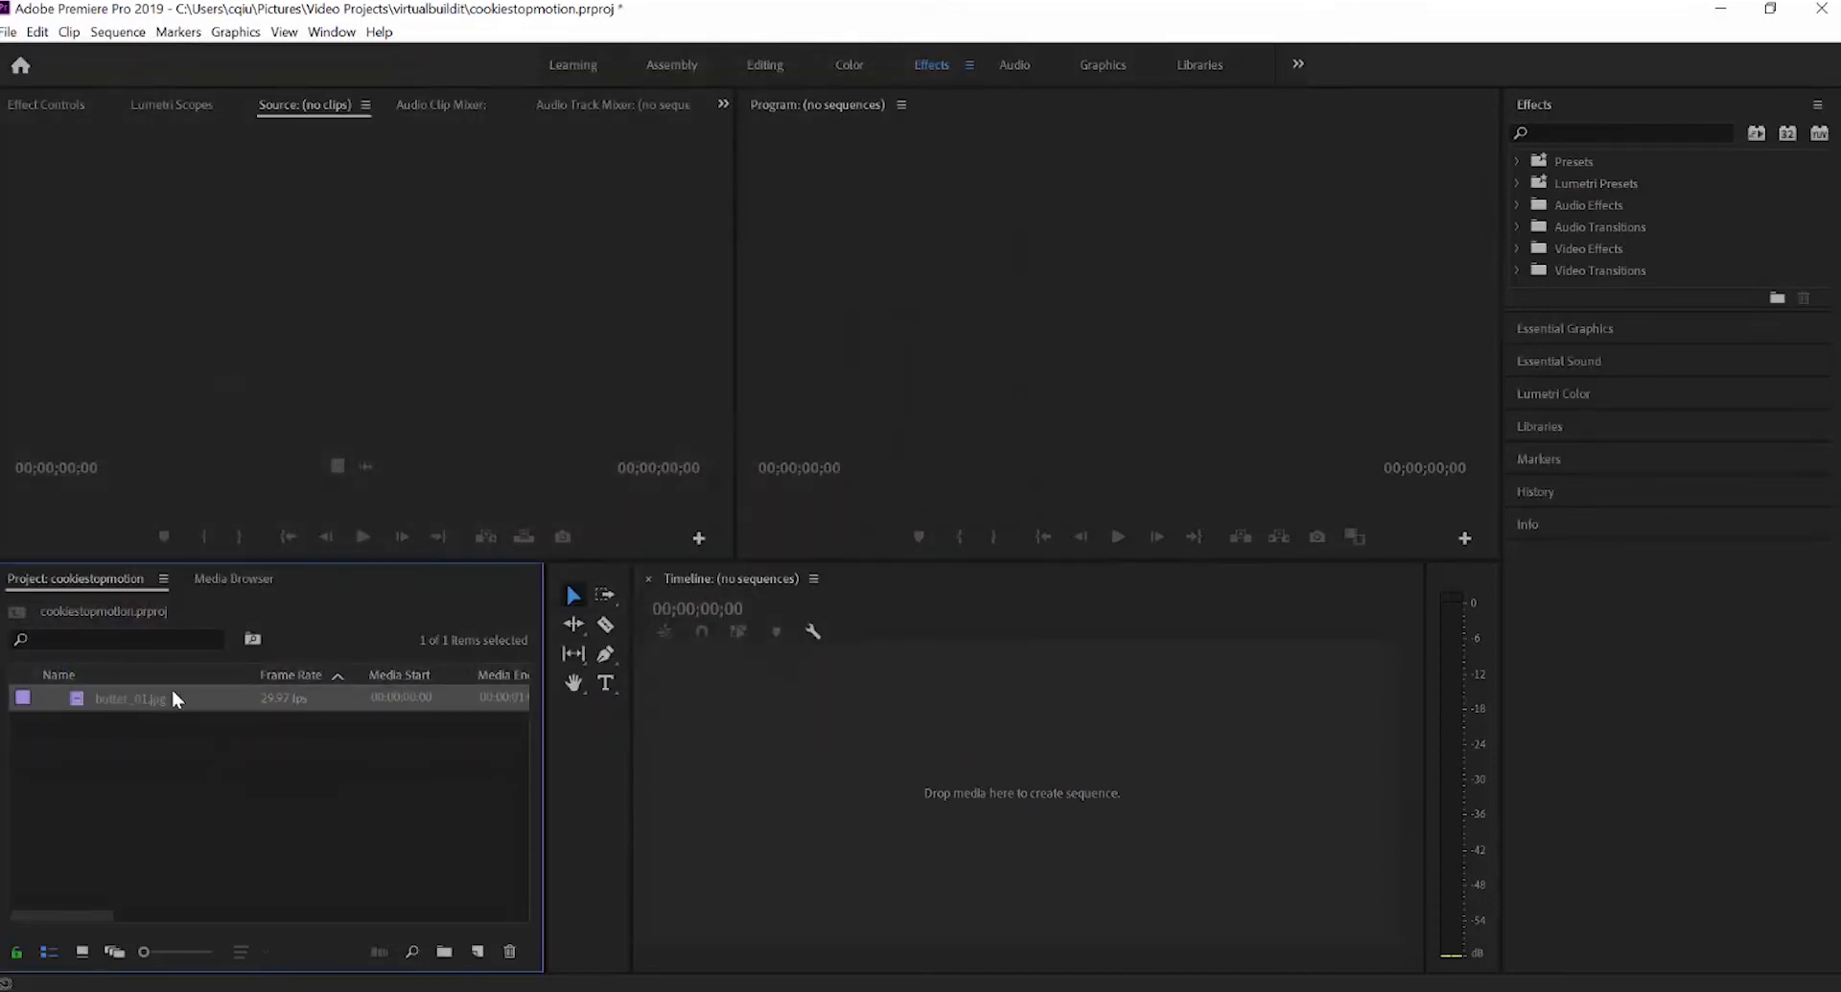
- Create a timeline sequence from the imported butter_01.jpg and play it back in the Program monitor
drag(174, 702, 365, 715)
drag(804, 681, 429, 311)
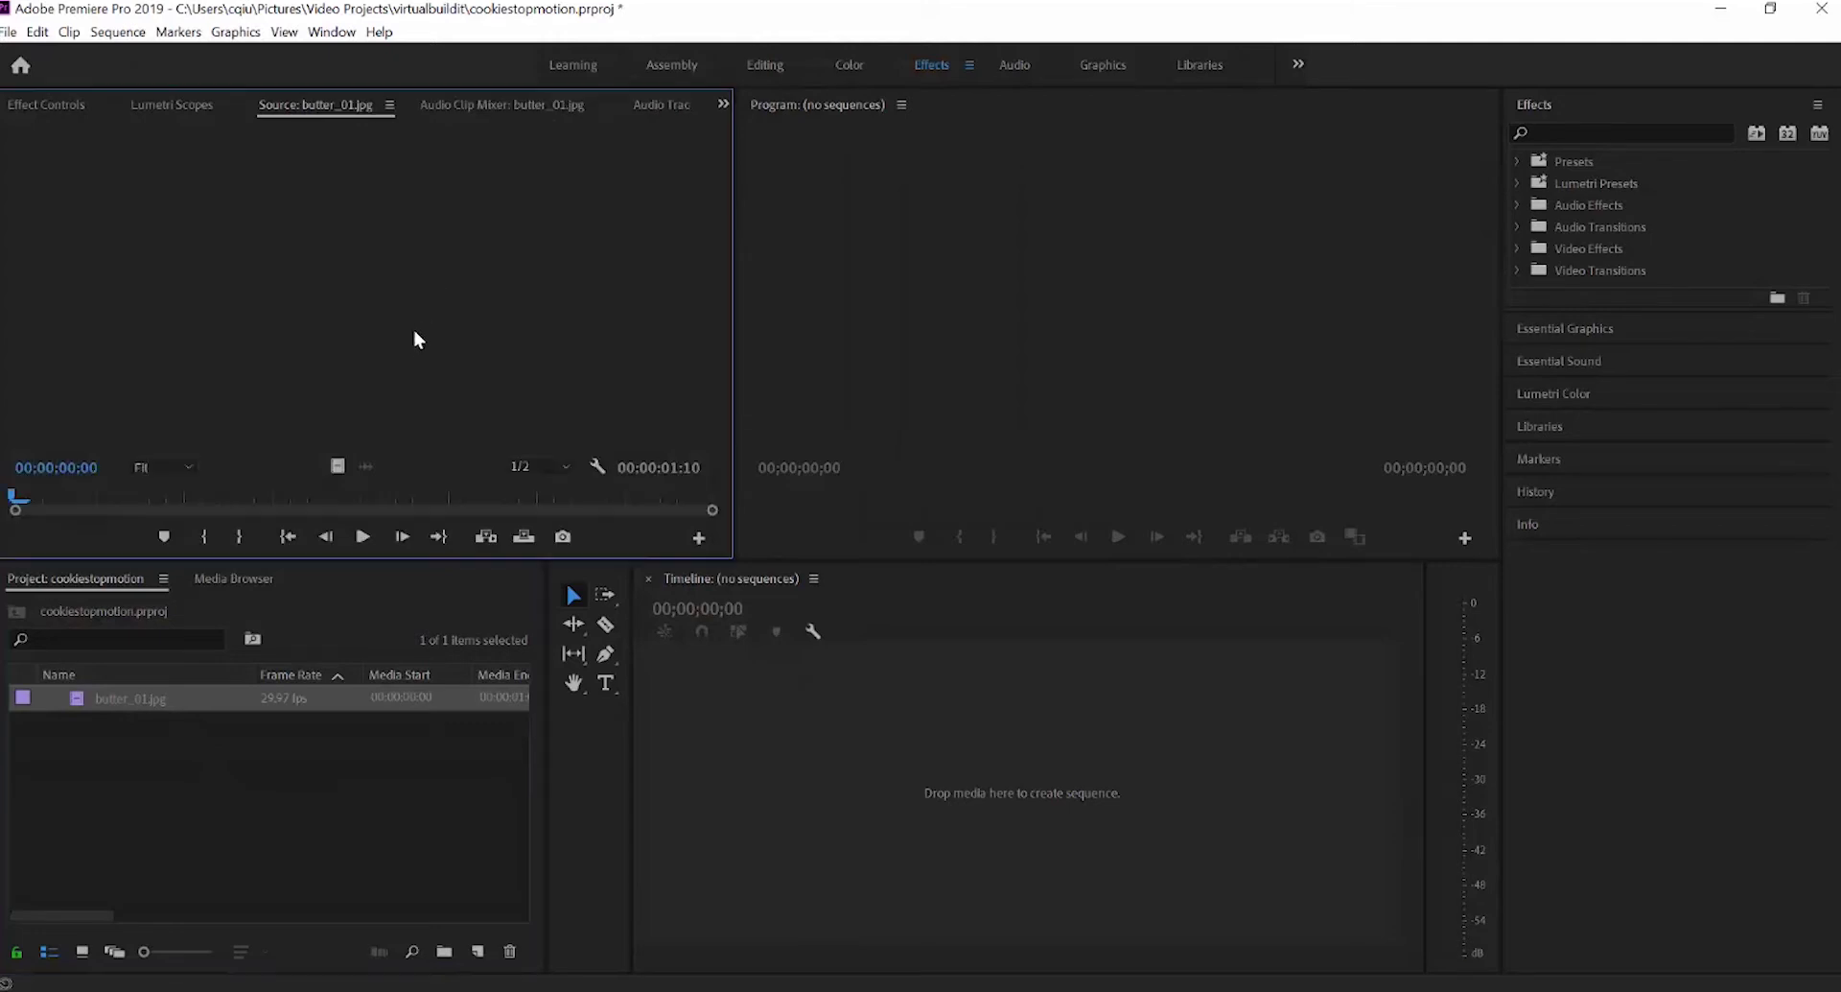
click(363, 537)
click(1118, 537)
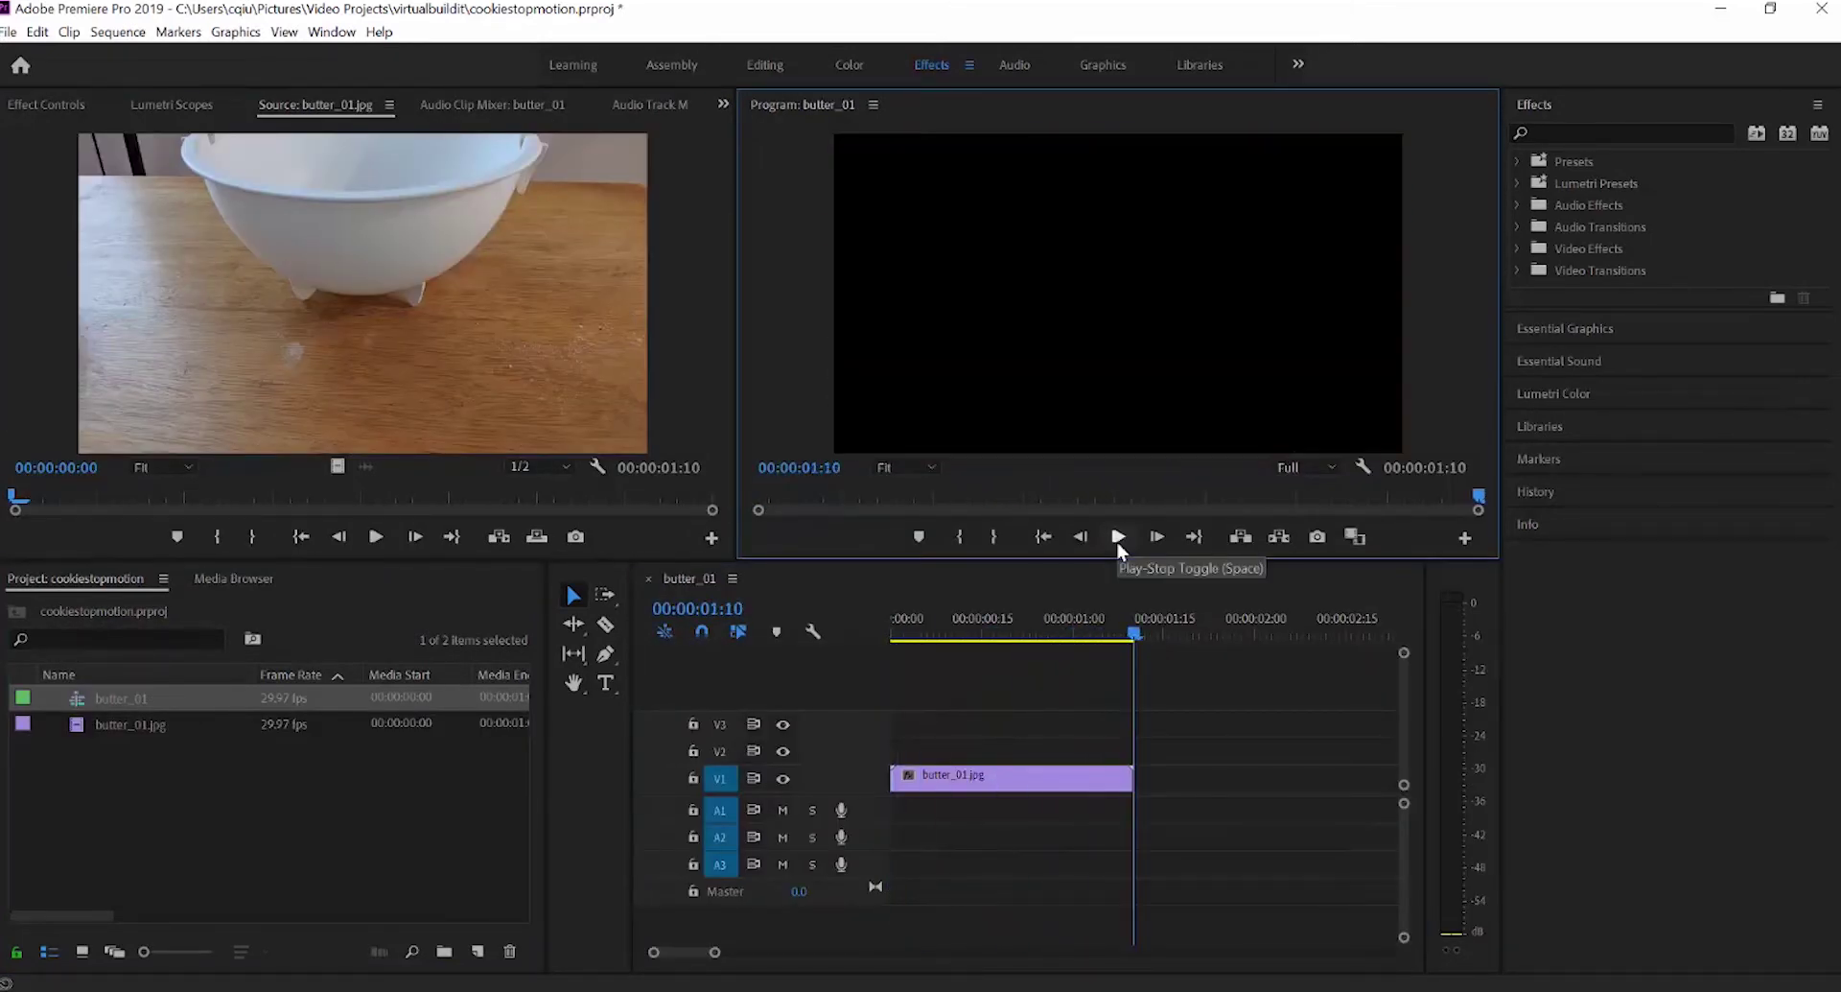
click(1118, 537)
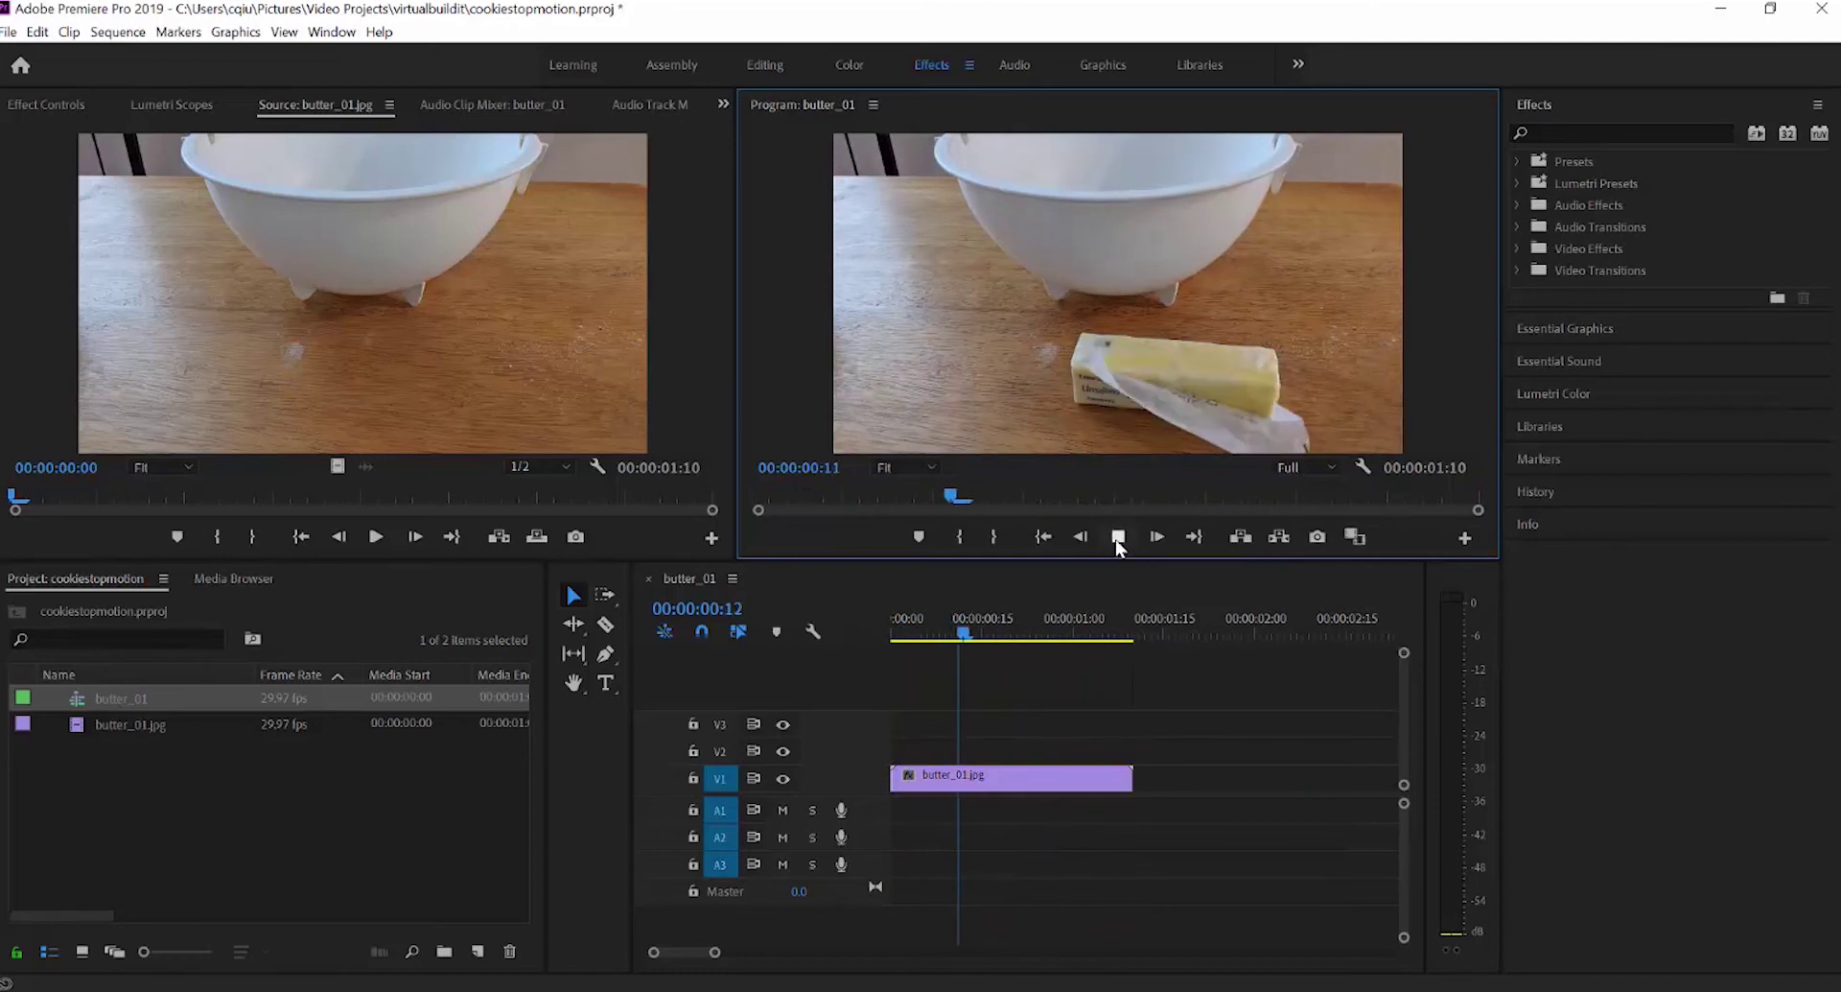
click(1118, 538)
- Delete the butter_01.jpg clip from track V1 of the timeline
click(1016, 782)
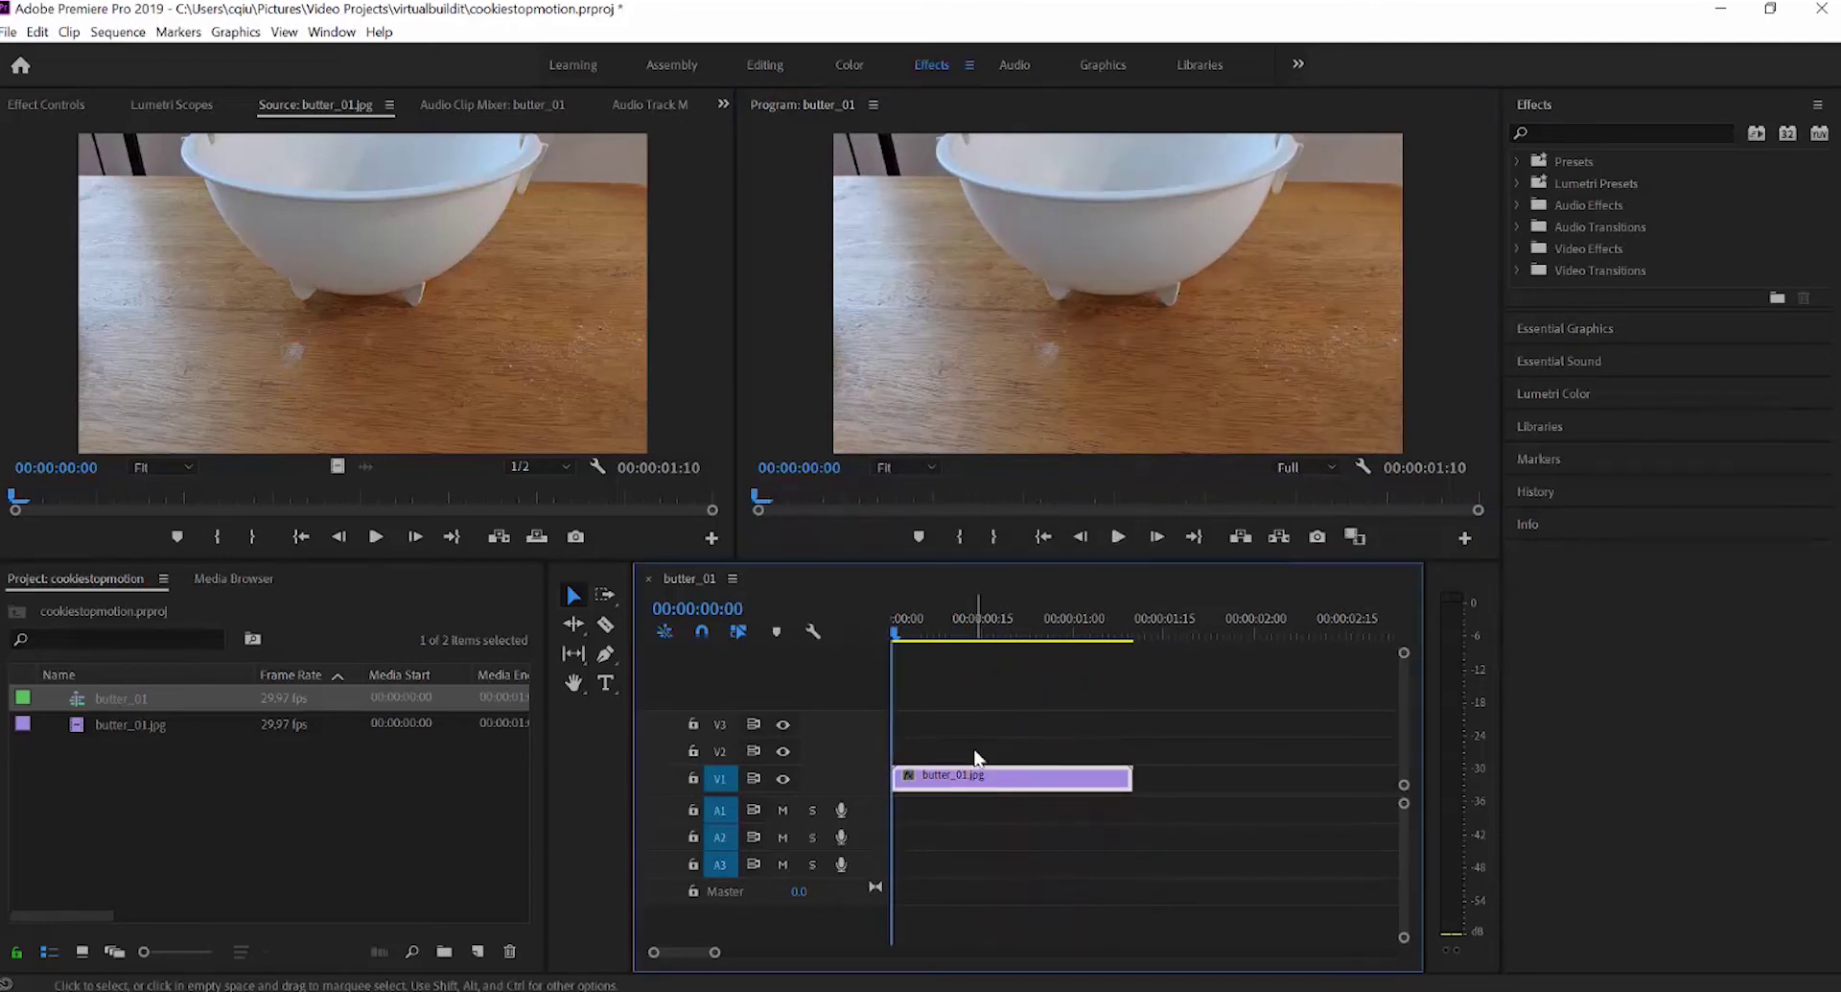
key(Delete)
- Import CU_01.jpg from the cleanup folder into the project as an image sequence
right_click(161, 773)
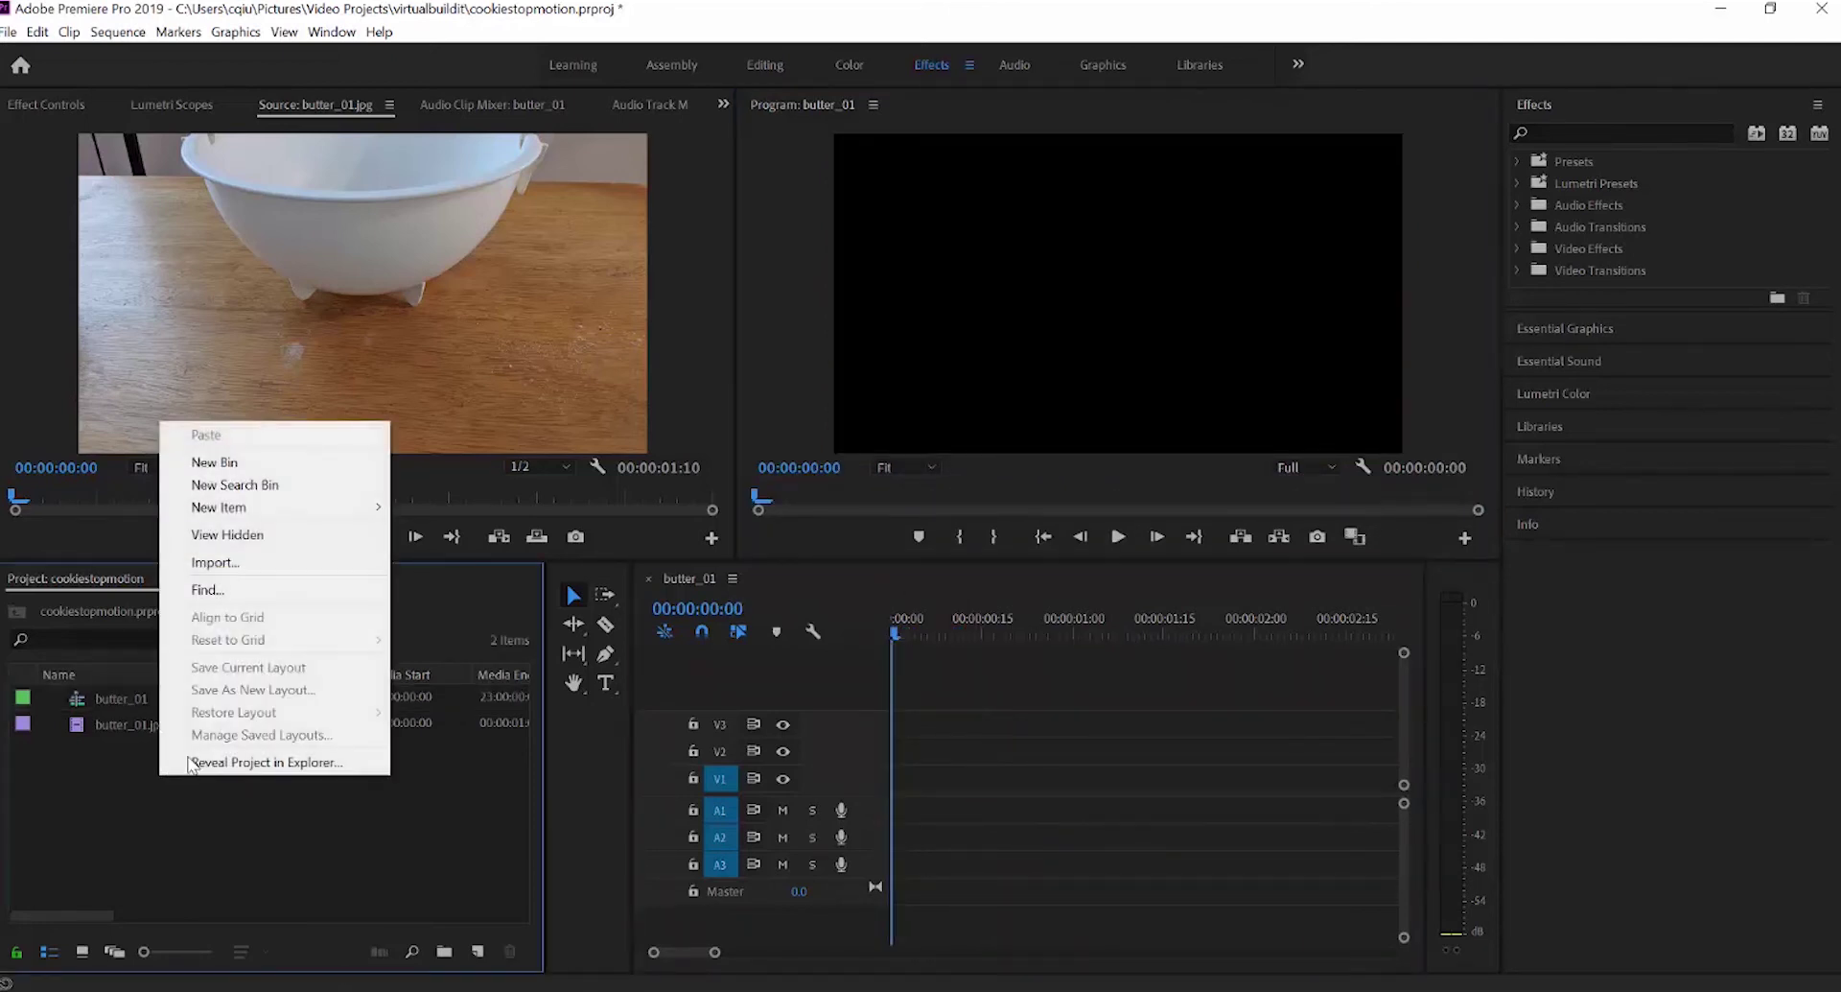
click(257, 564)
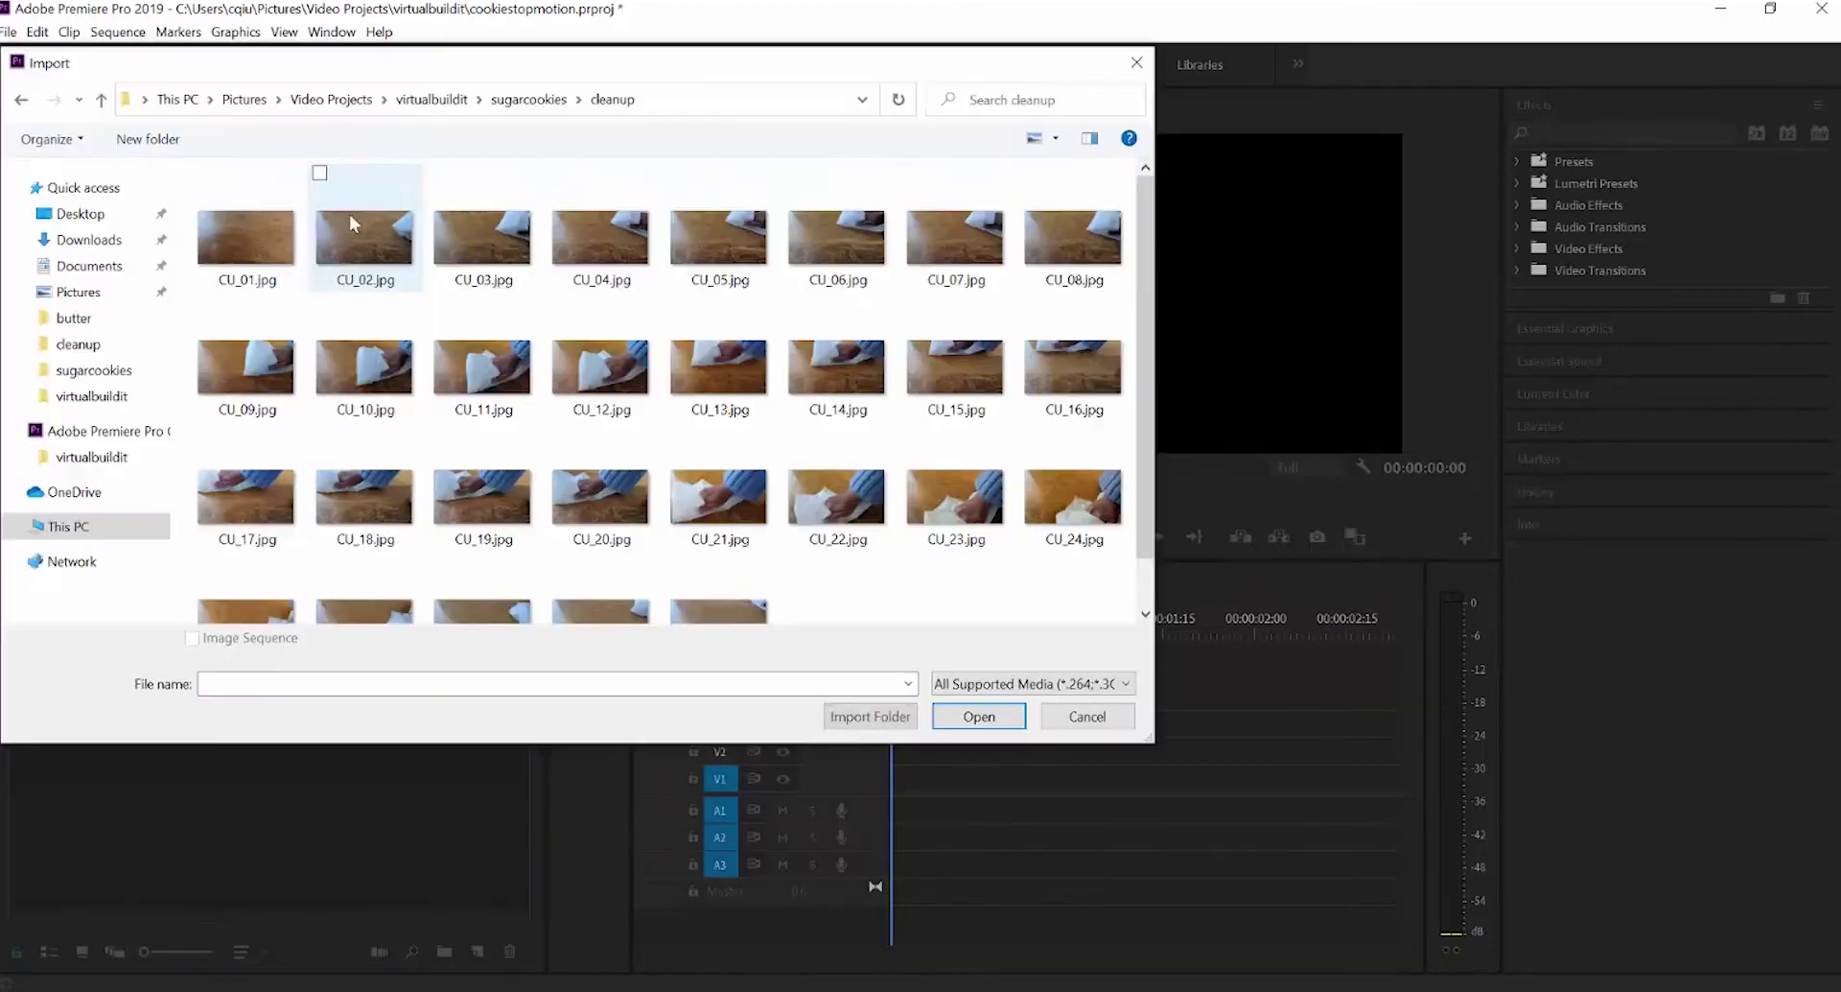
click(205, 200)
click(195, 639)
click(1017, 715)
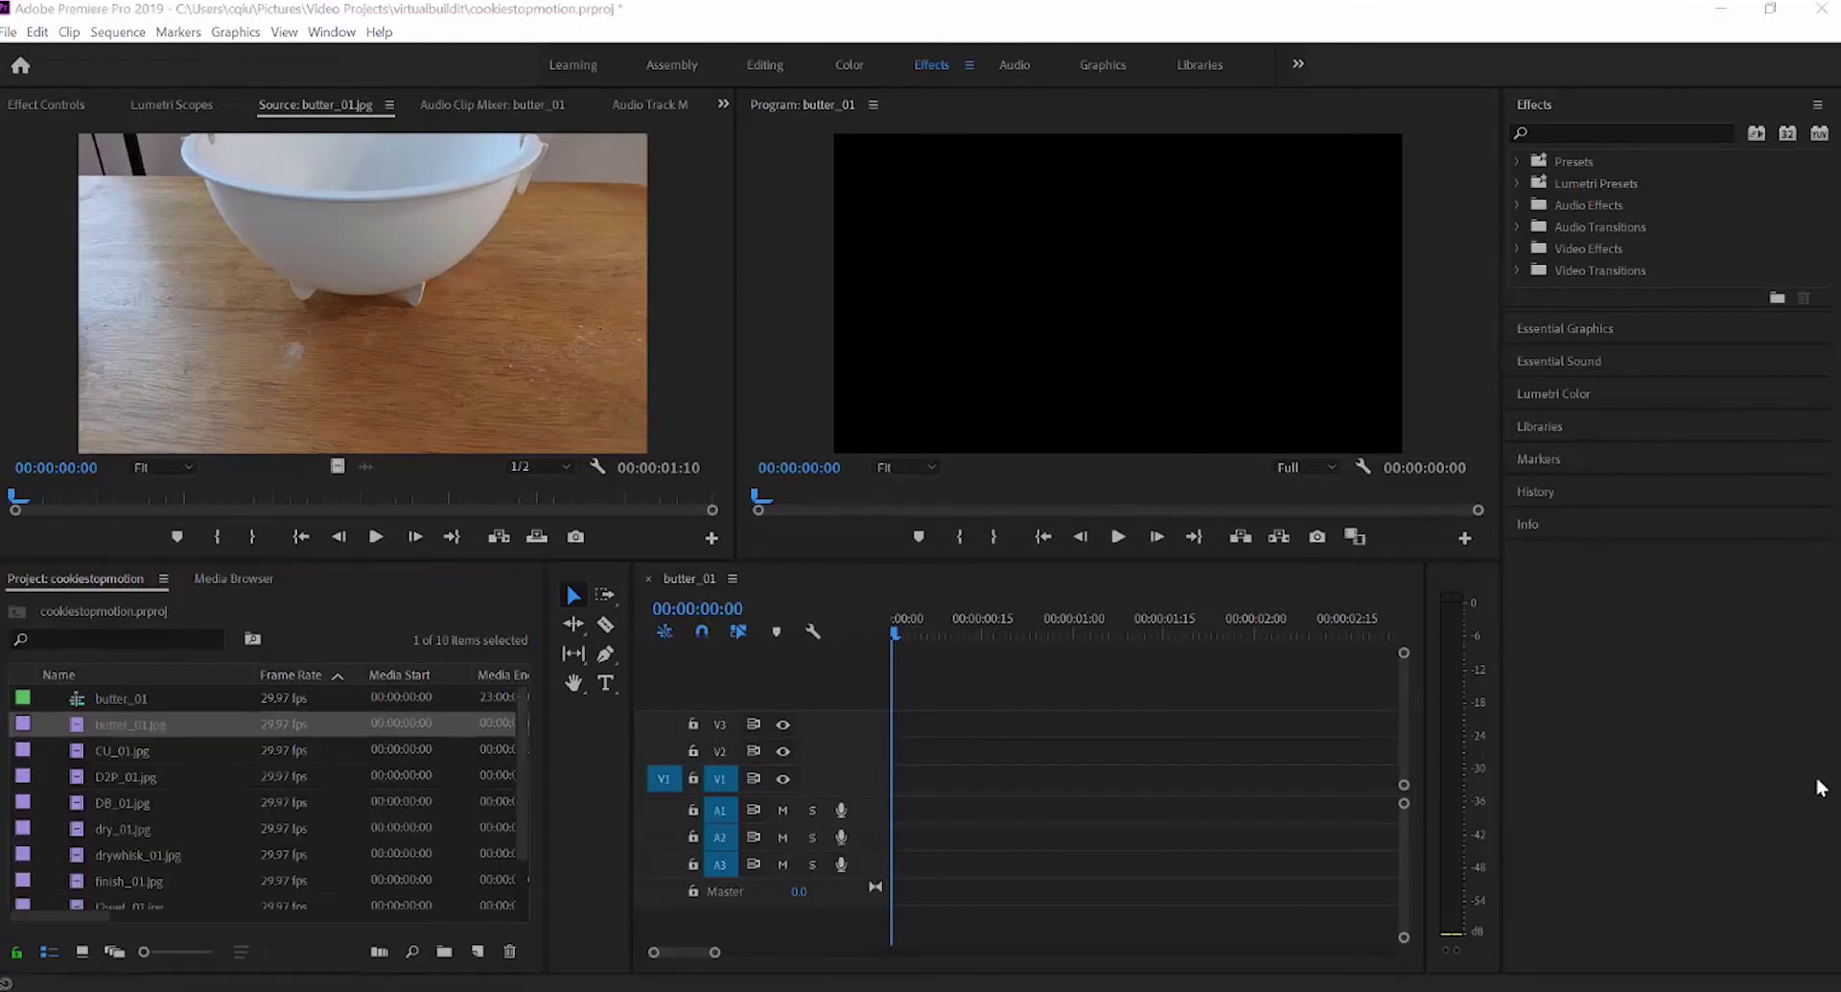
- Scrub through CU_01.jpg in the Source monitor, and open D2P_01.jpg there to check which scene it shows
double_click(155, 751)
drag(254, 496, 712, 494)
click(93, 775)
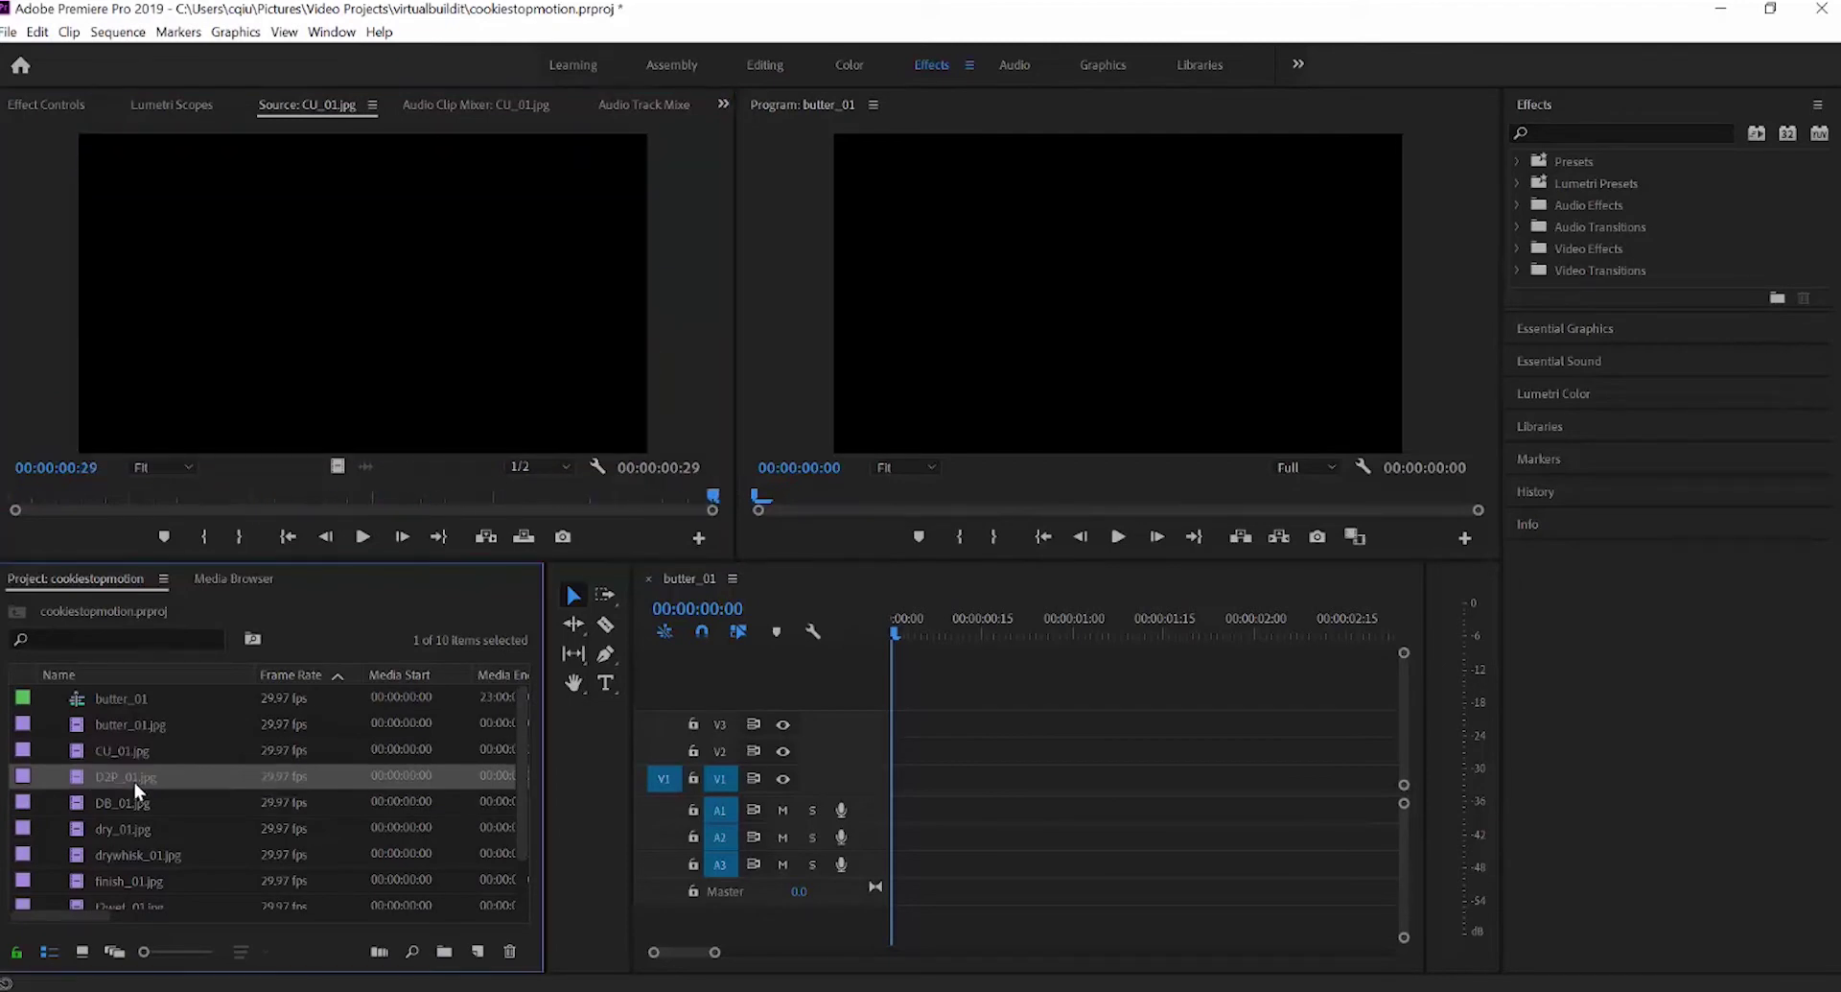
click(93, 775)
double_click(82, 779)
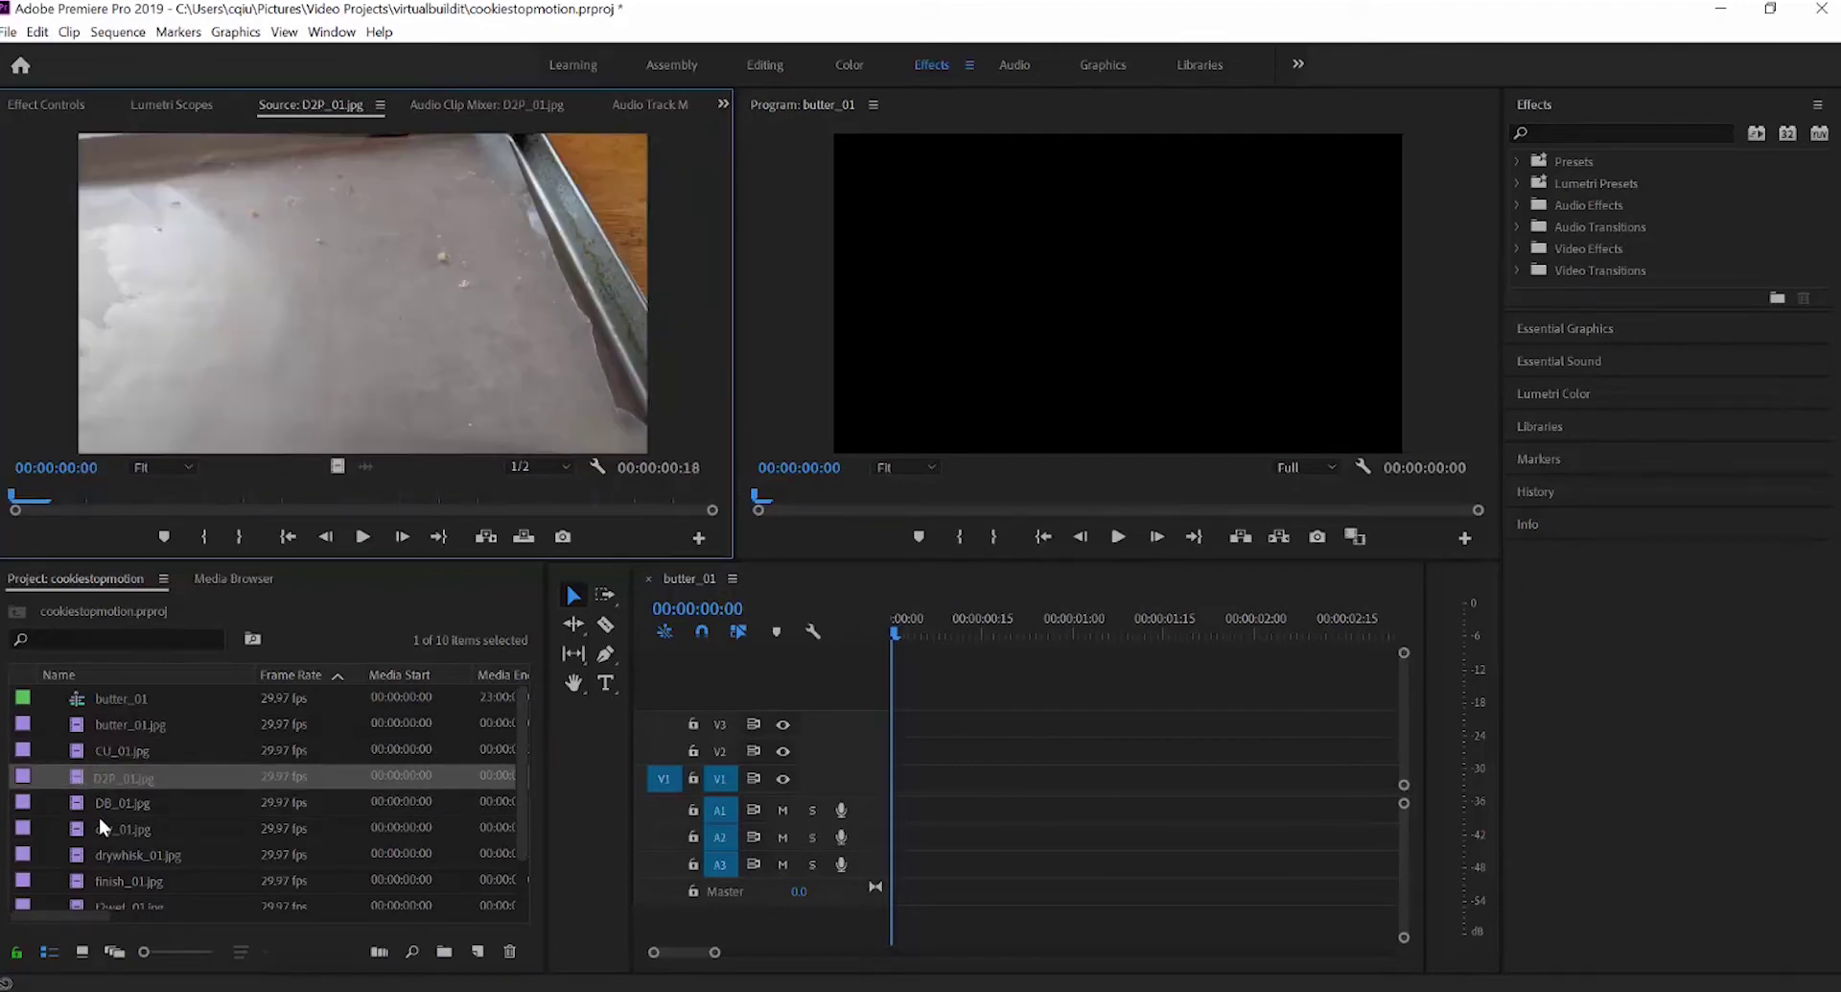
- Preview dry_01.jpg in the Source monitor and place it at the start of track V1 in the timeline
double_click(104, 827)
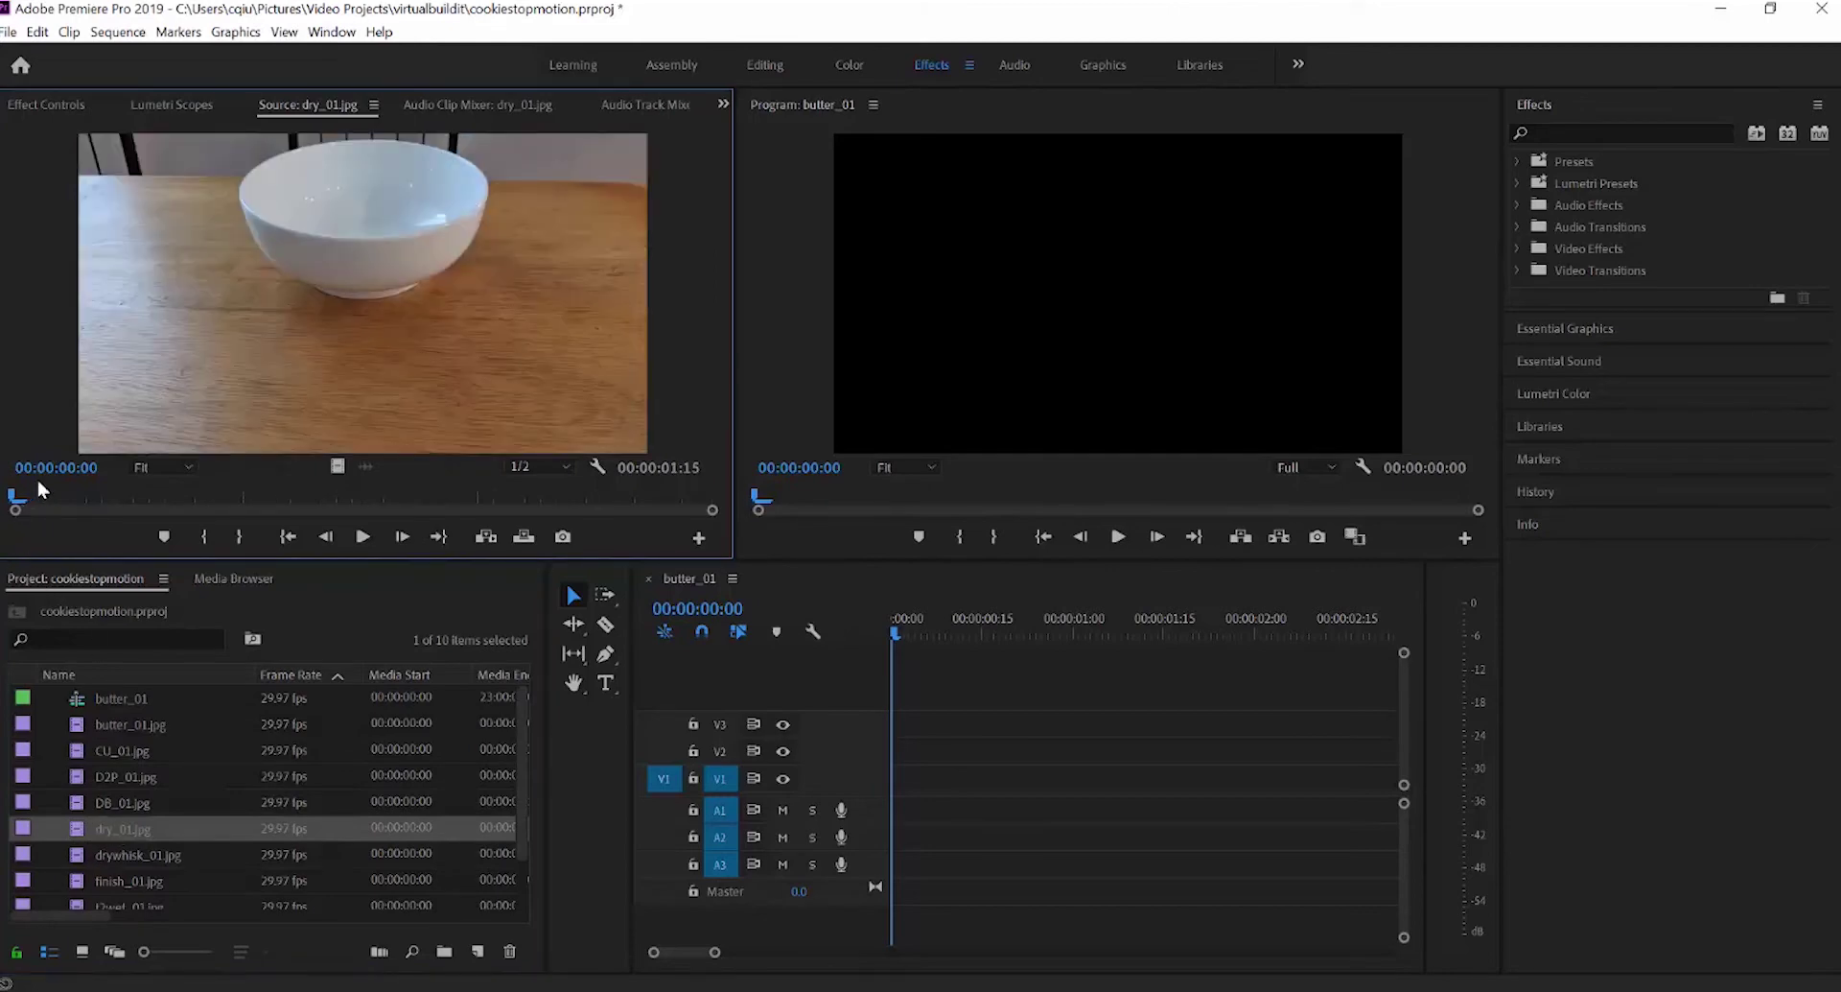
drag(17, 503, 597, 499)
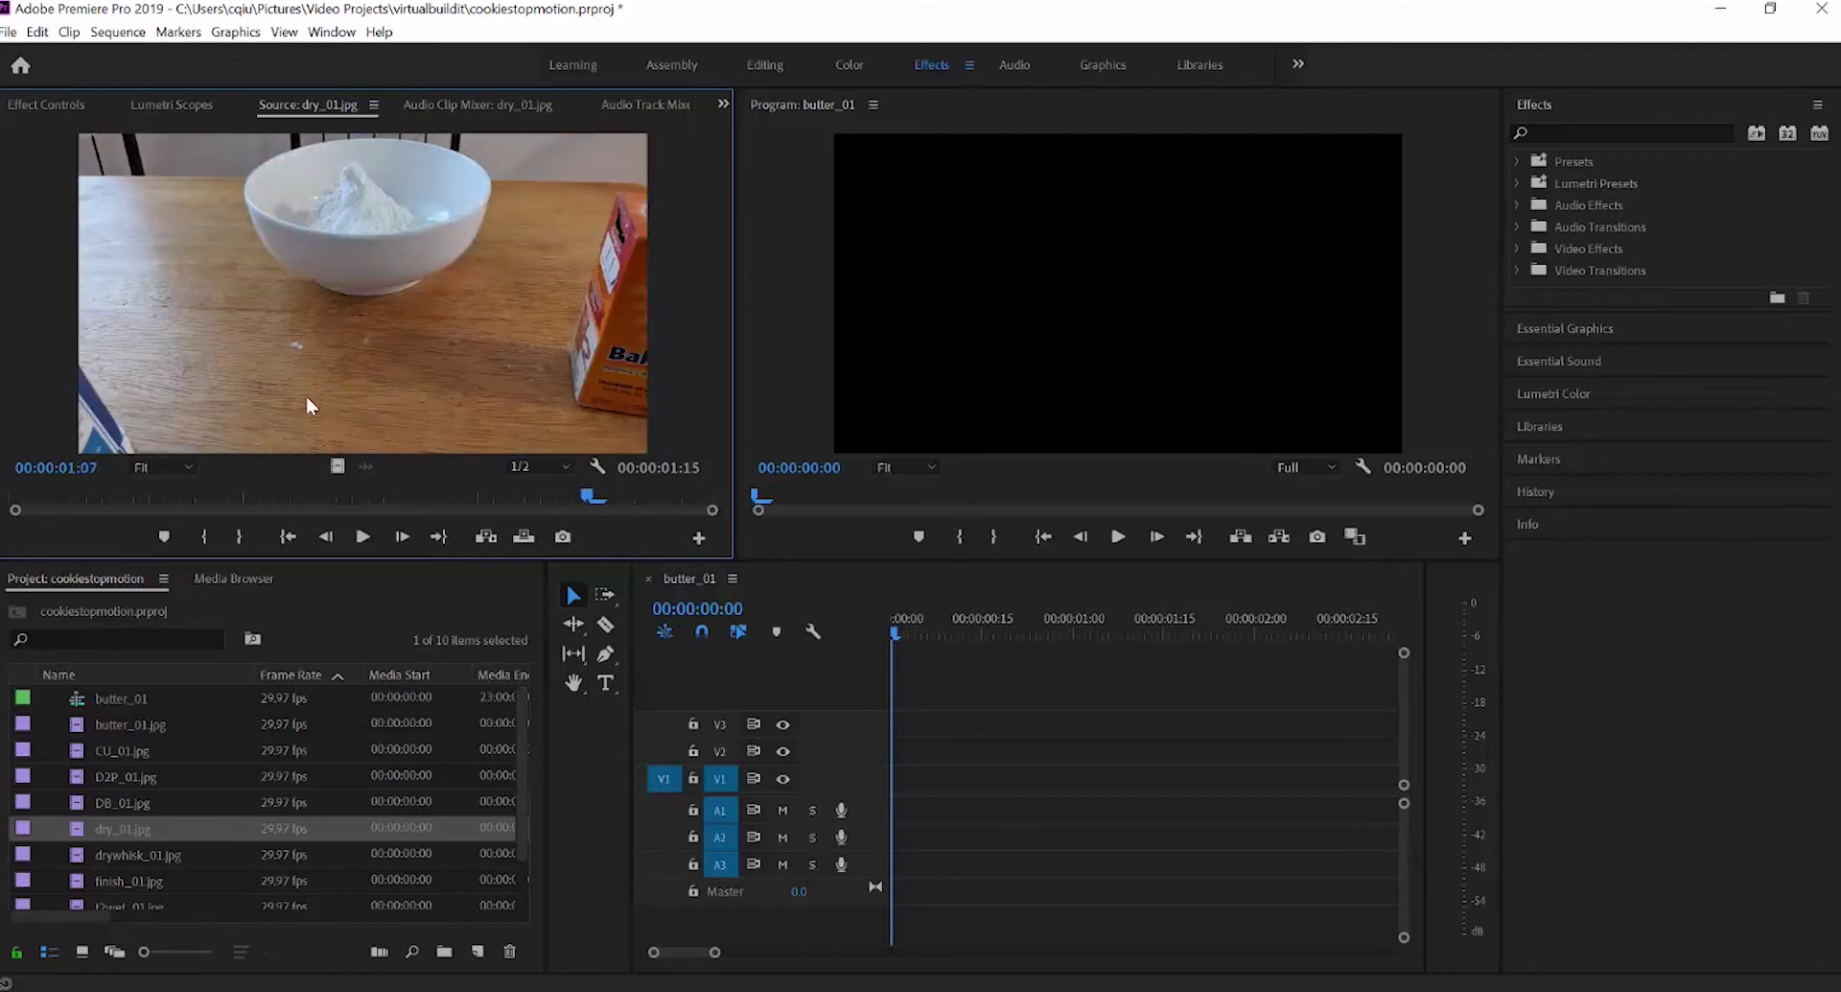
drag(332, 363, 901, 782)
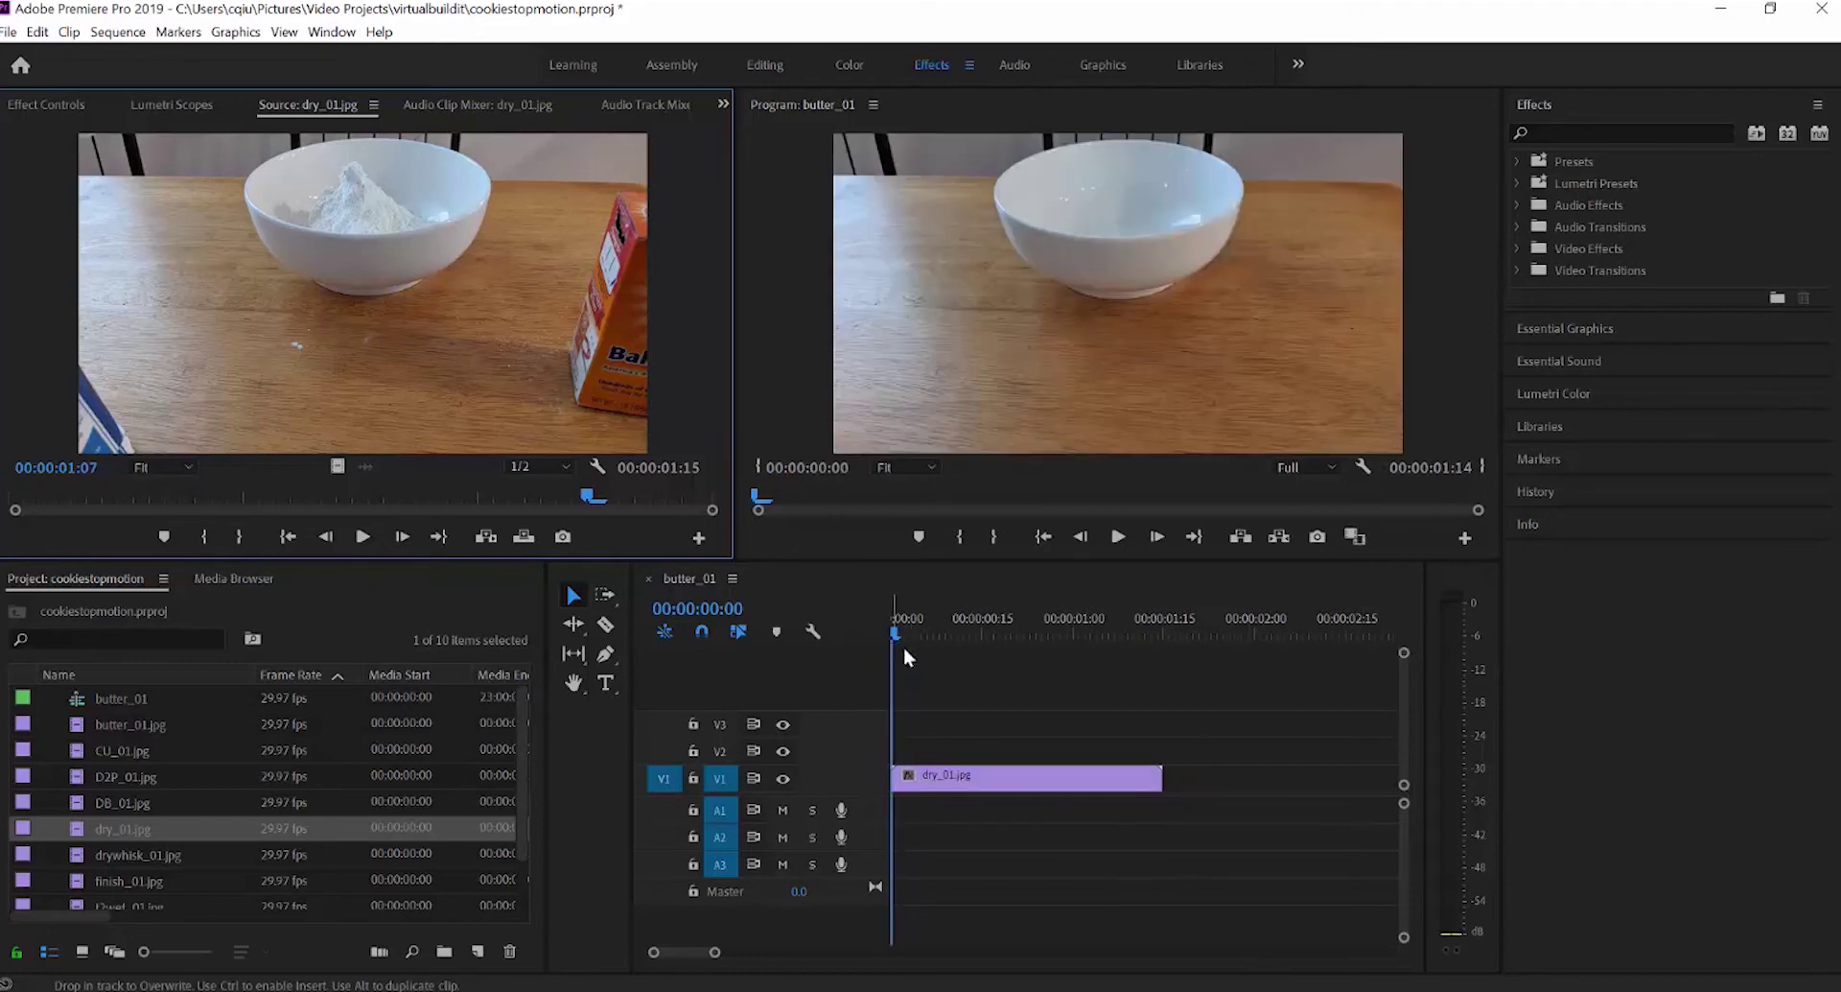
- Preview drywhisk_01.jpg in the Source monitor and place it directly after the dry_01.jpg clip on track V1
double_click(107, 855)
drag(55, 496, 721, 499)
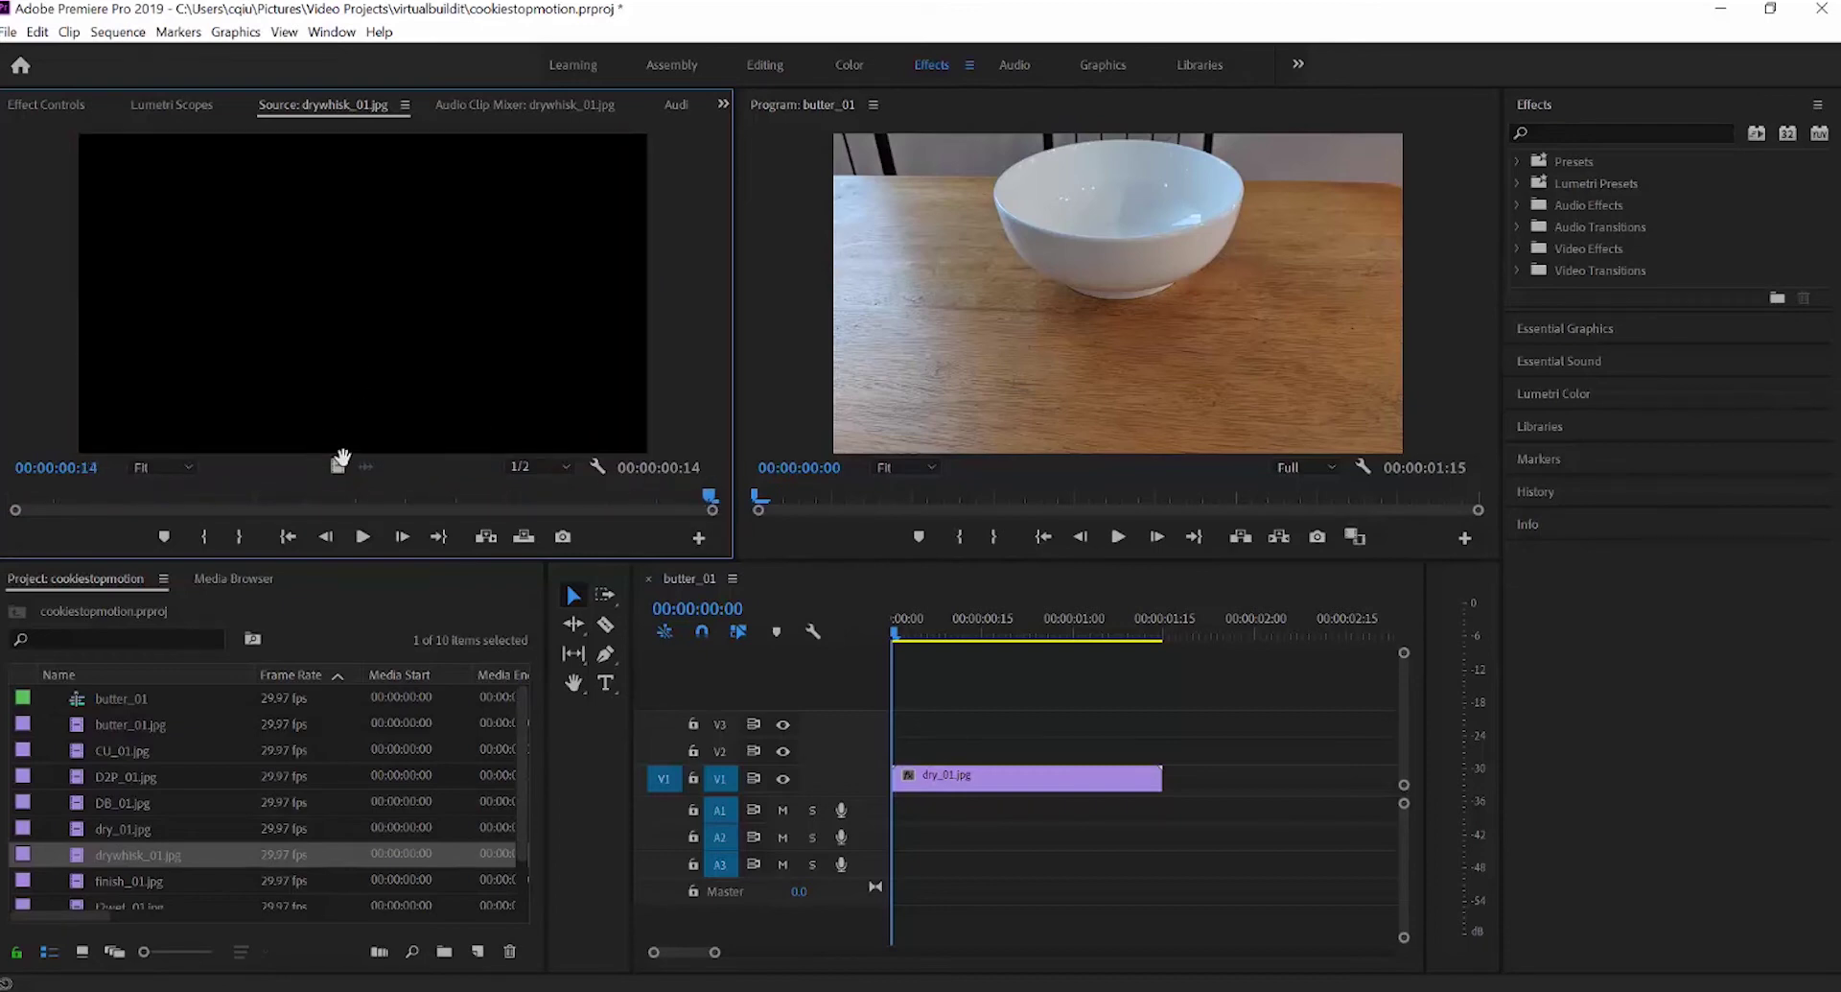
drag(338, 464, 1172, 796)
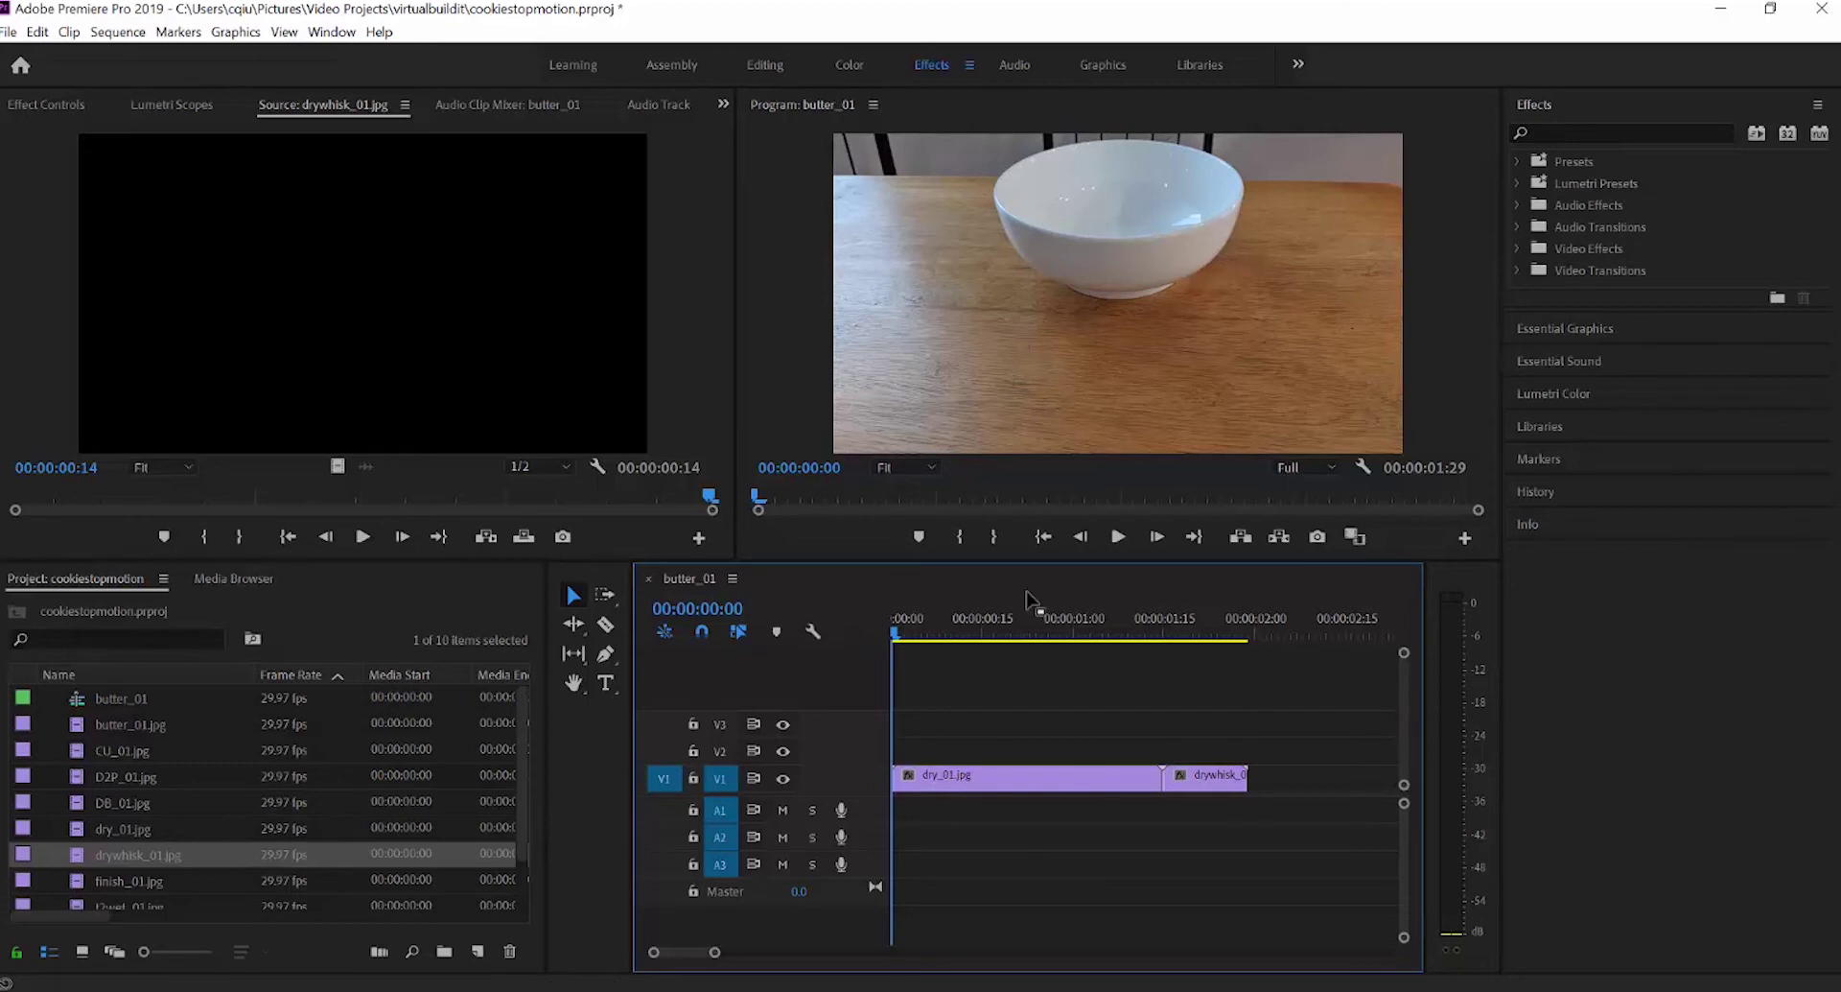
- Play the sequence through both clips, and delete the drywhisk_01.jpg clip from track V1
click(1120, 534)
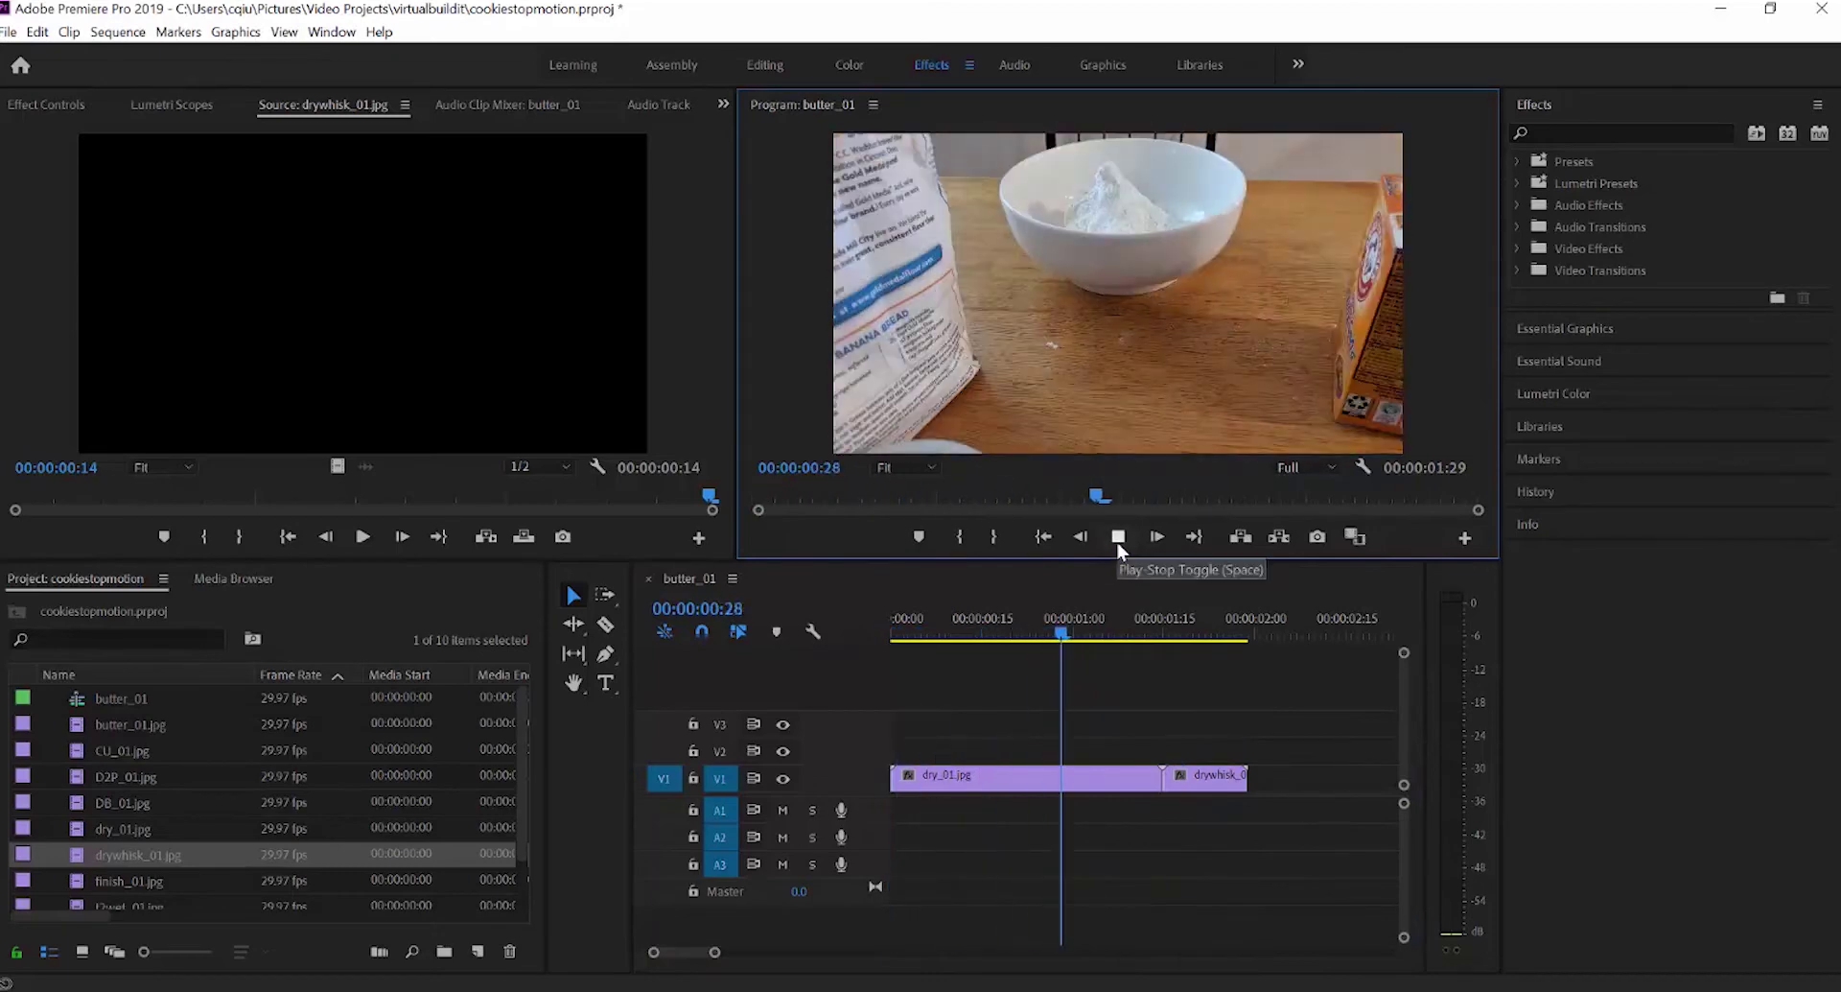
click(1118, 537)
click(1228, 785)
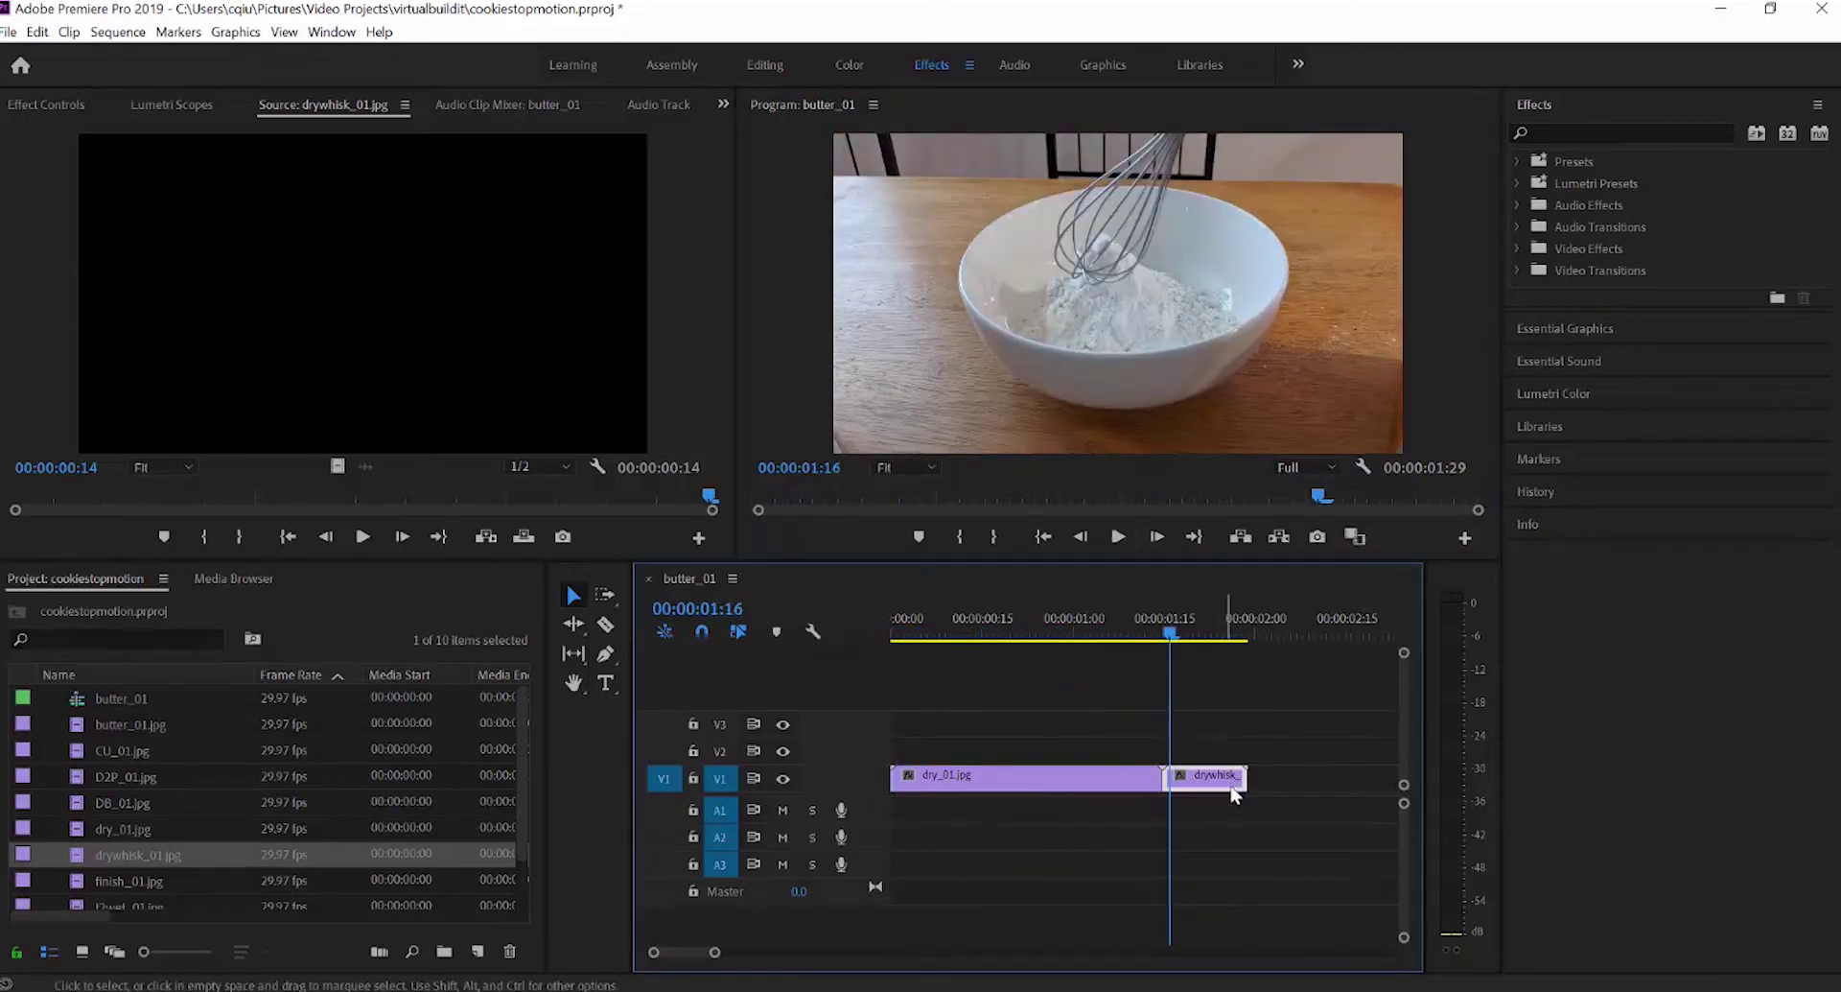
key(Delete)
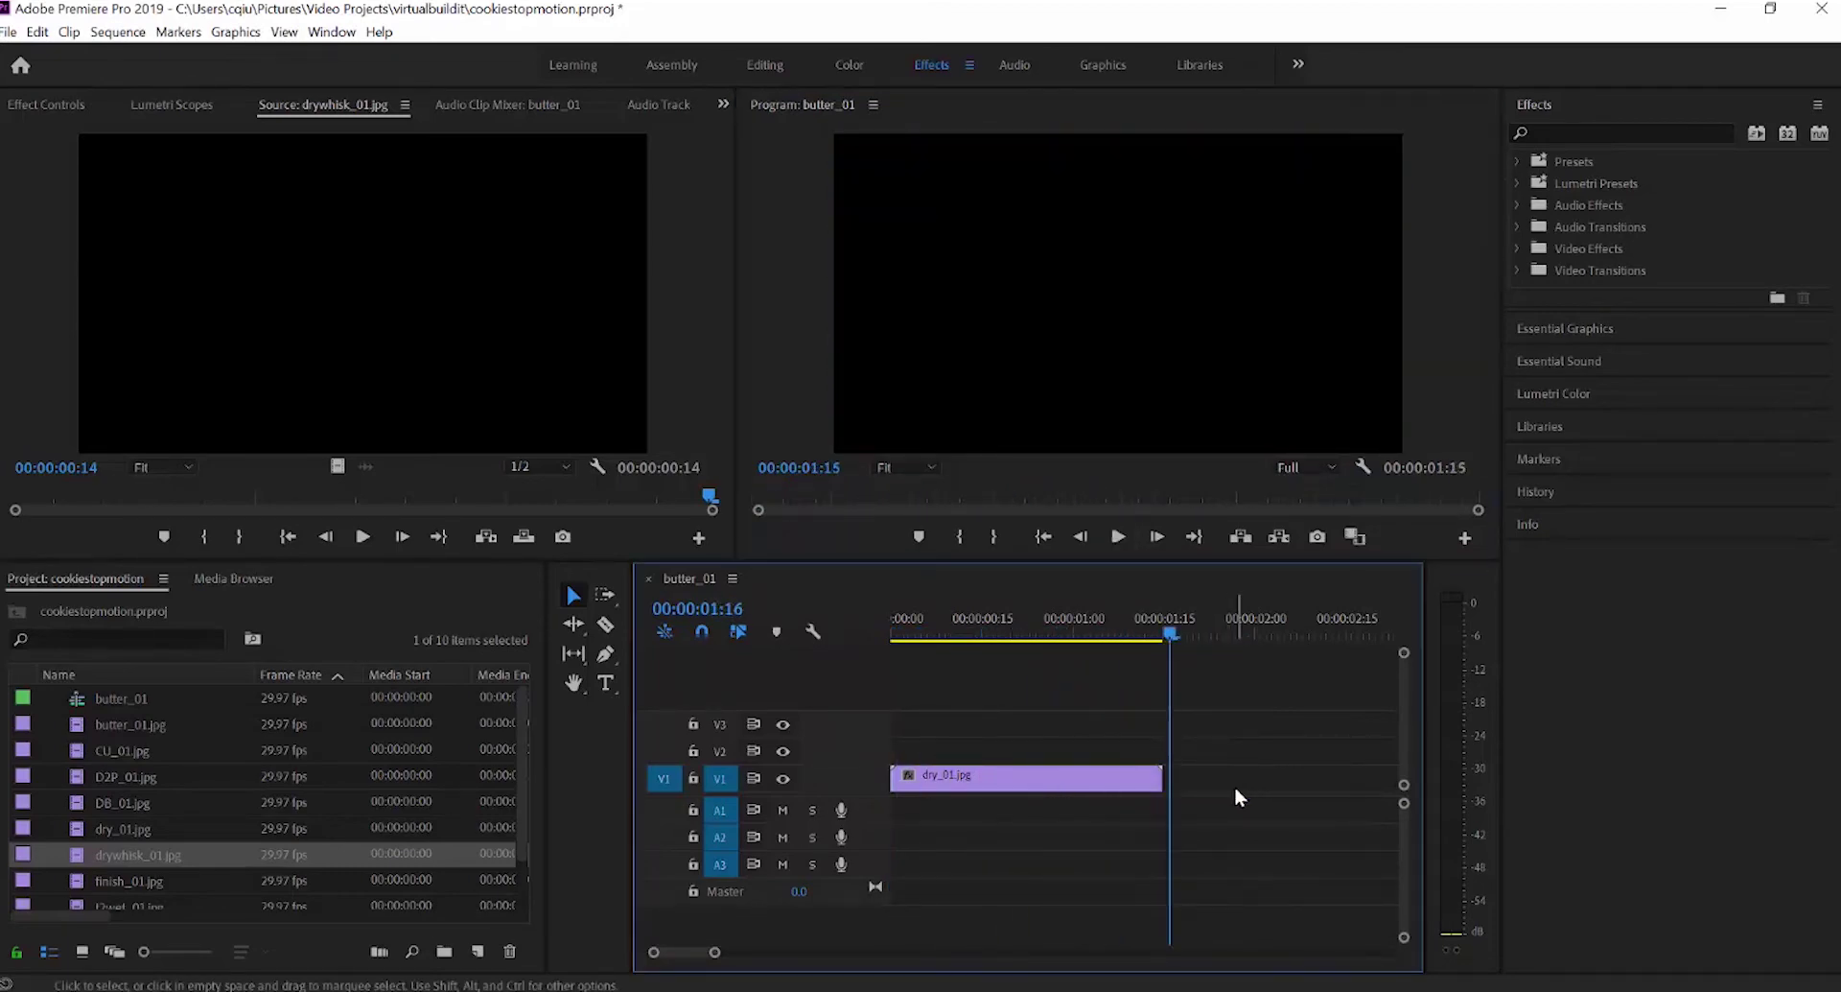
- Set the speed of the dry_01.jpg clip on track V1 to 50%
right_click(1130, 794)
click(1199, 614)
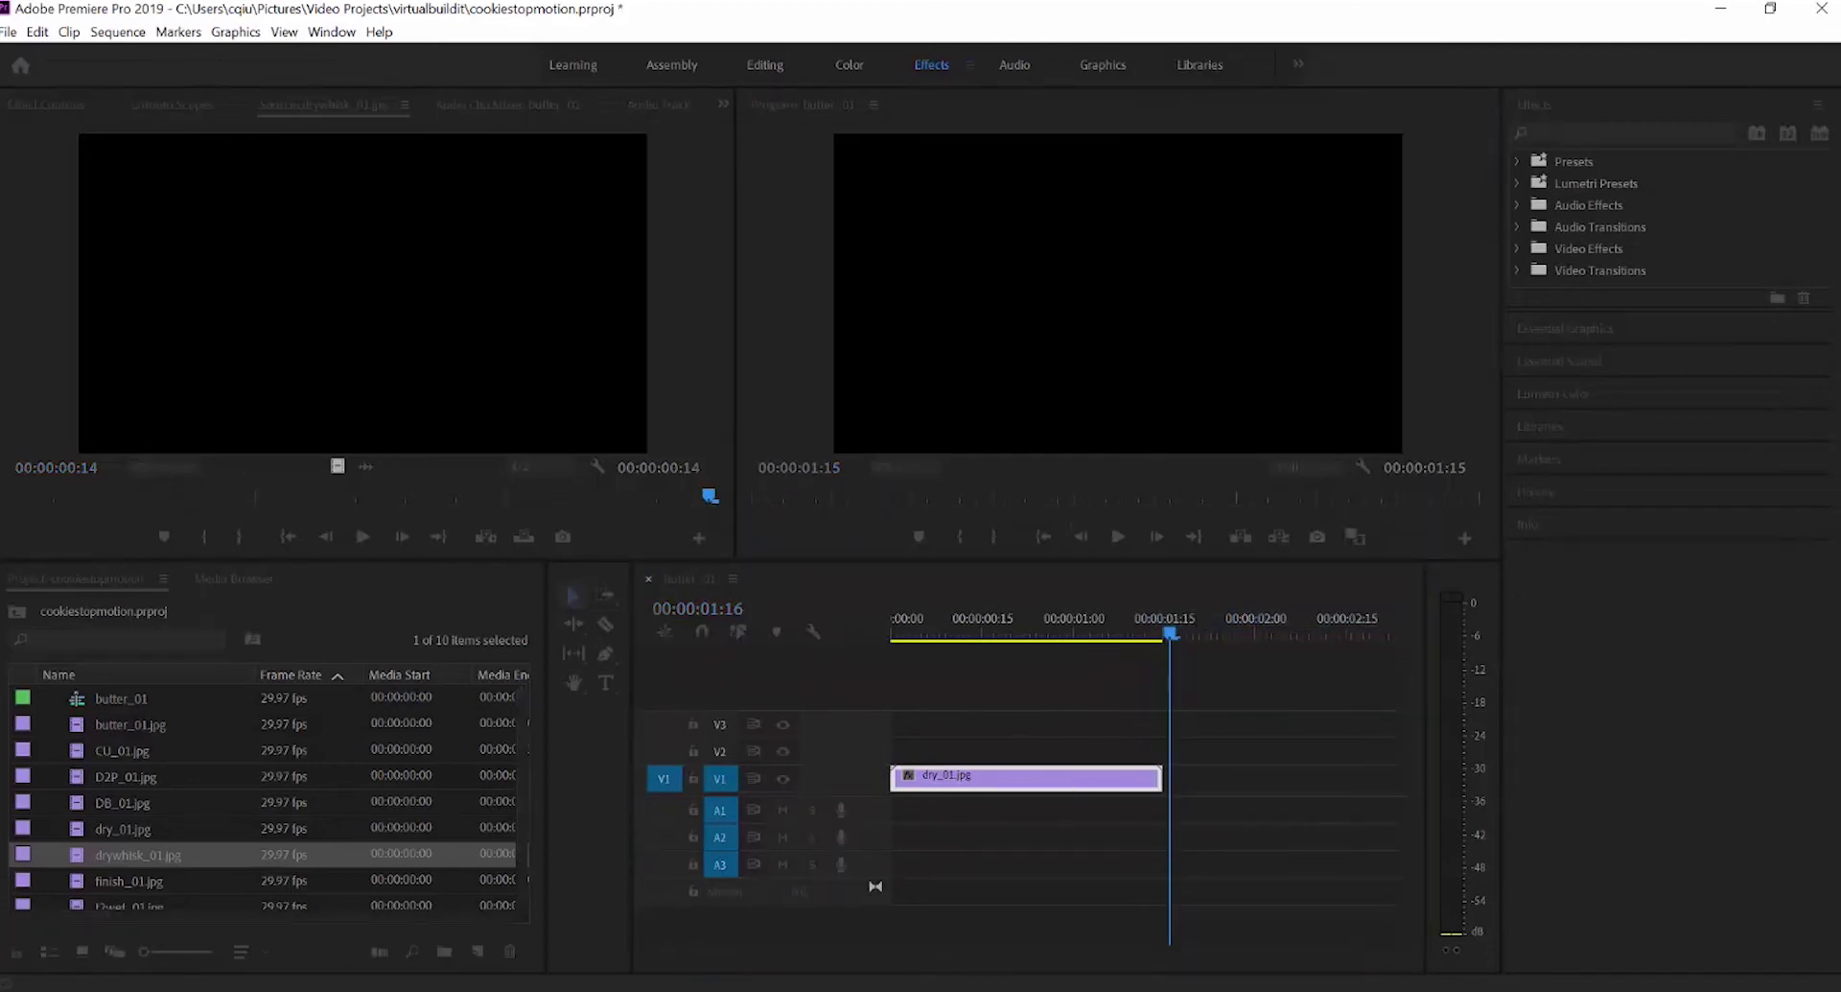
drag(844, 263, 1033, 421)
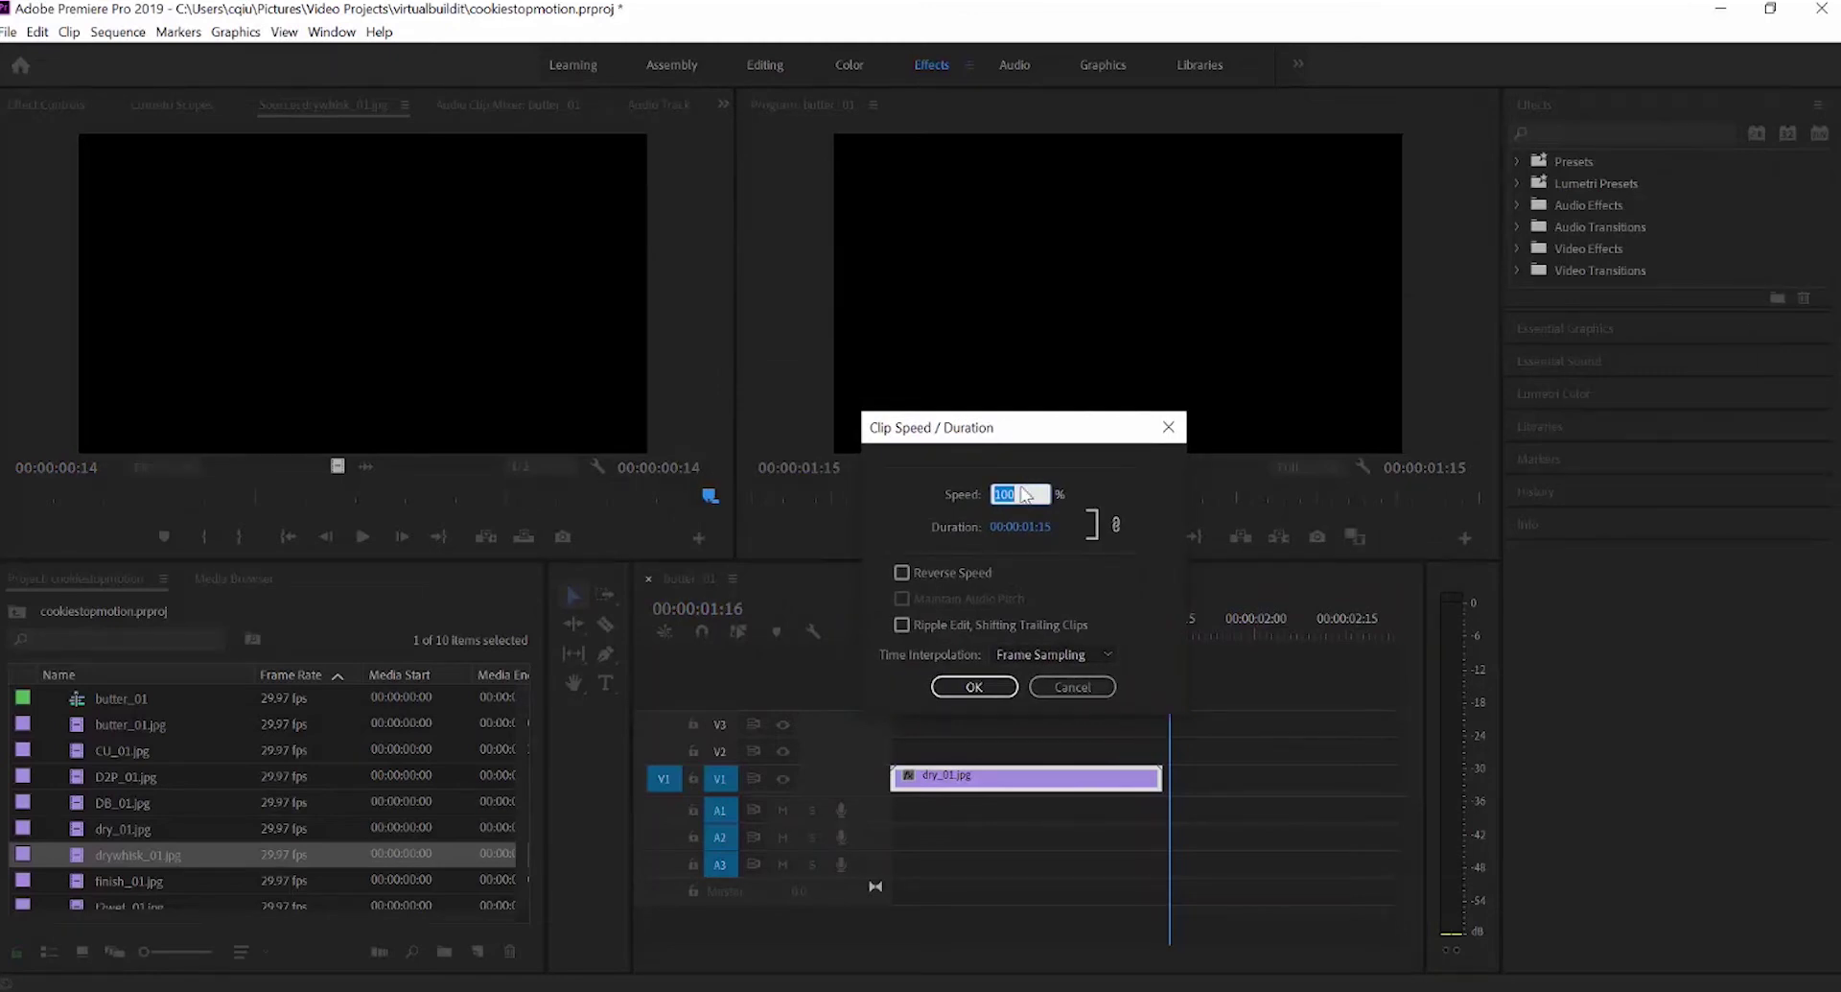
text(50)
key(Return)
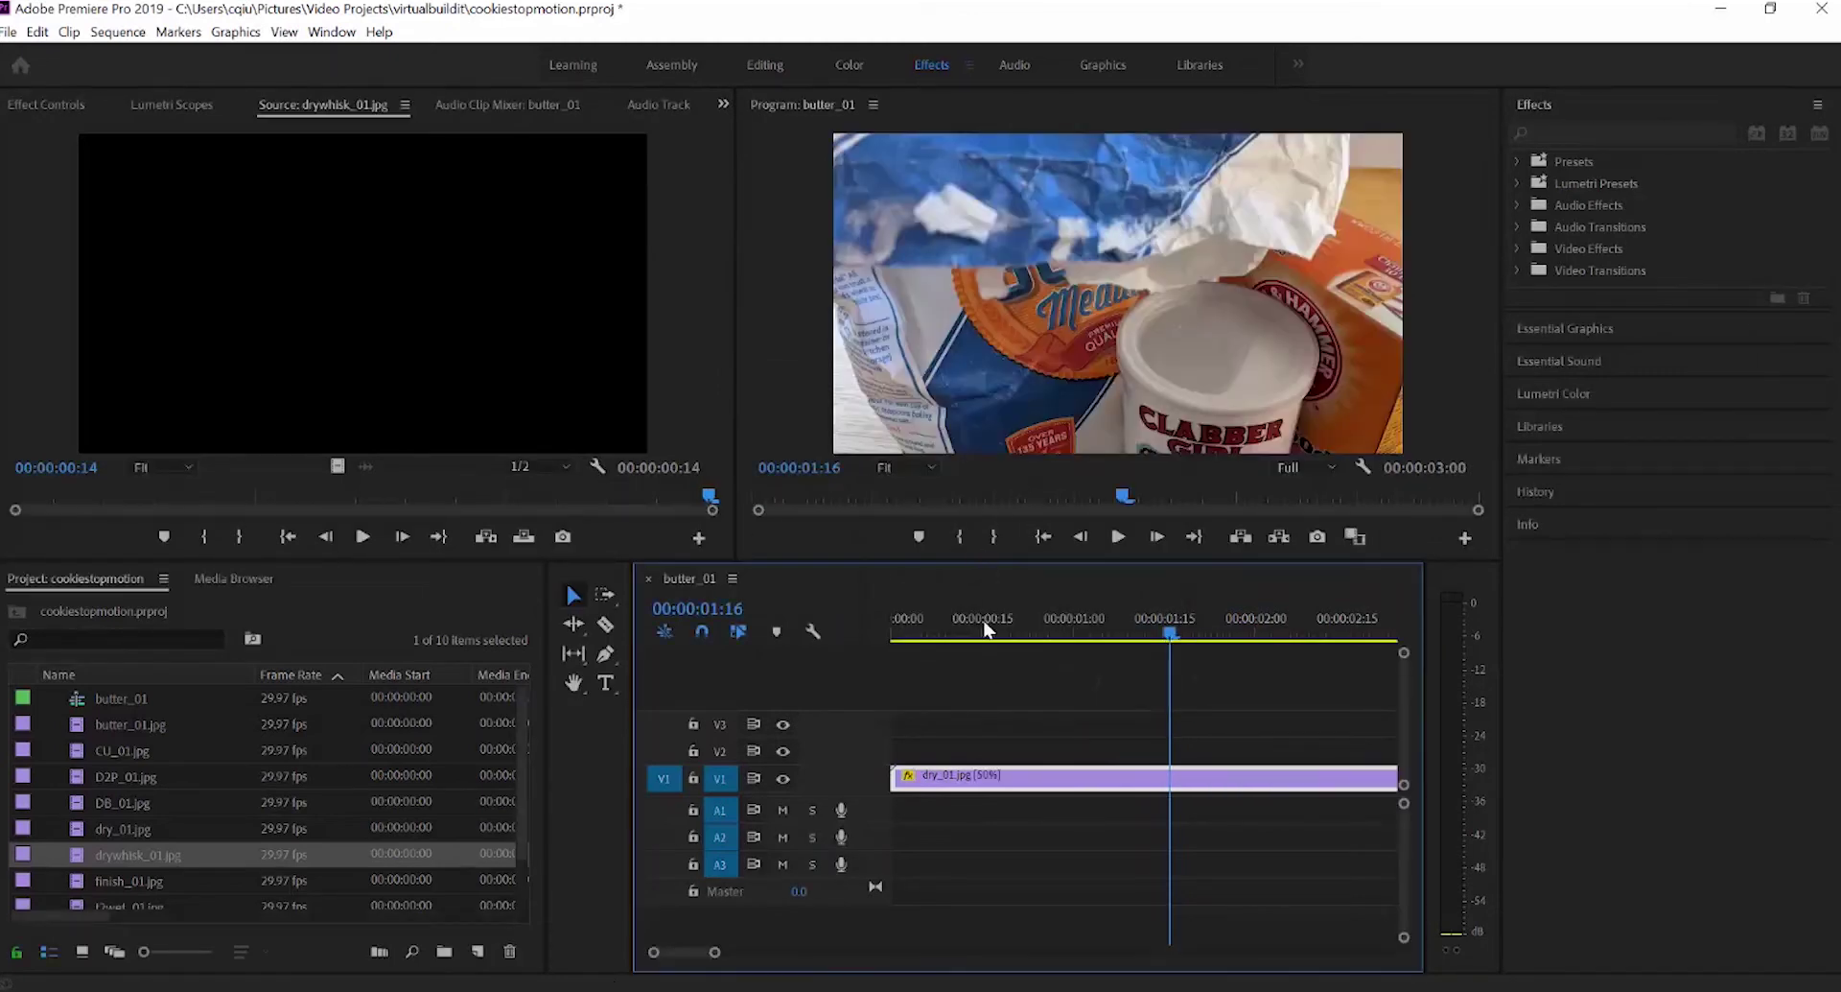
- Play the slowed dry_01.jpg clip from the start of the sequence to check its pacing
drag(717, 954, 809, 952)
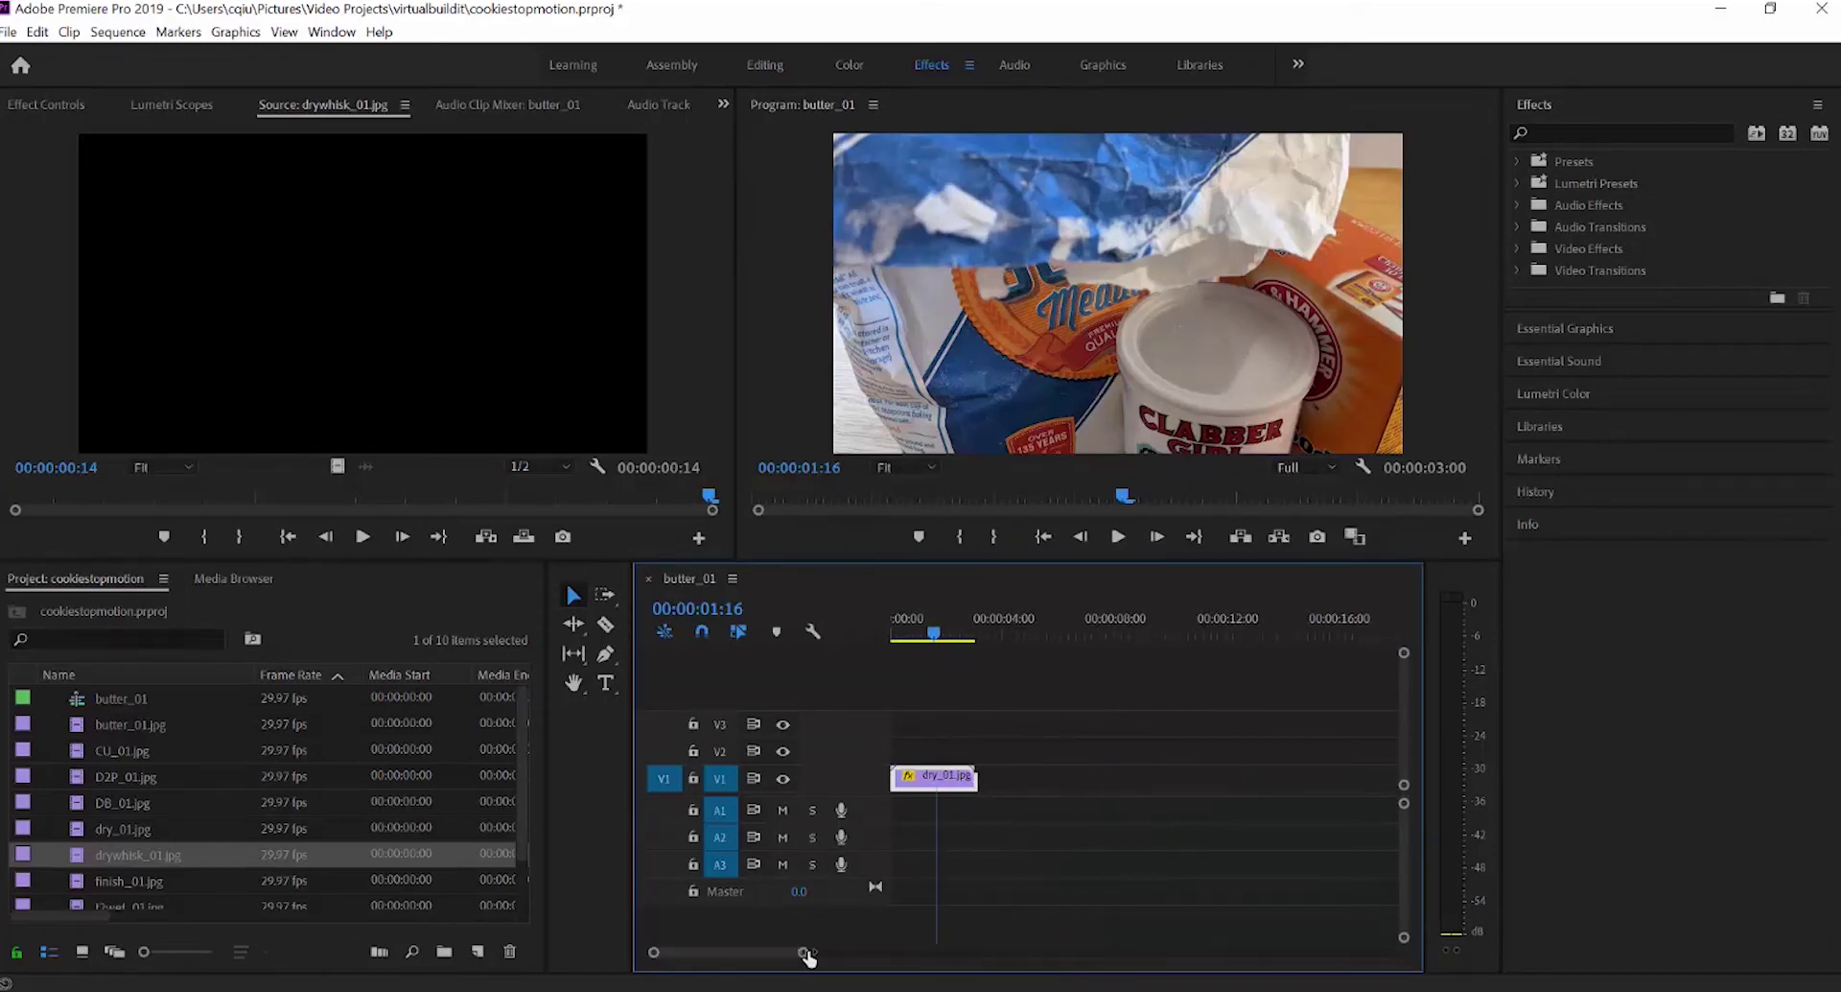
drag(941, 616, 848, 625)
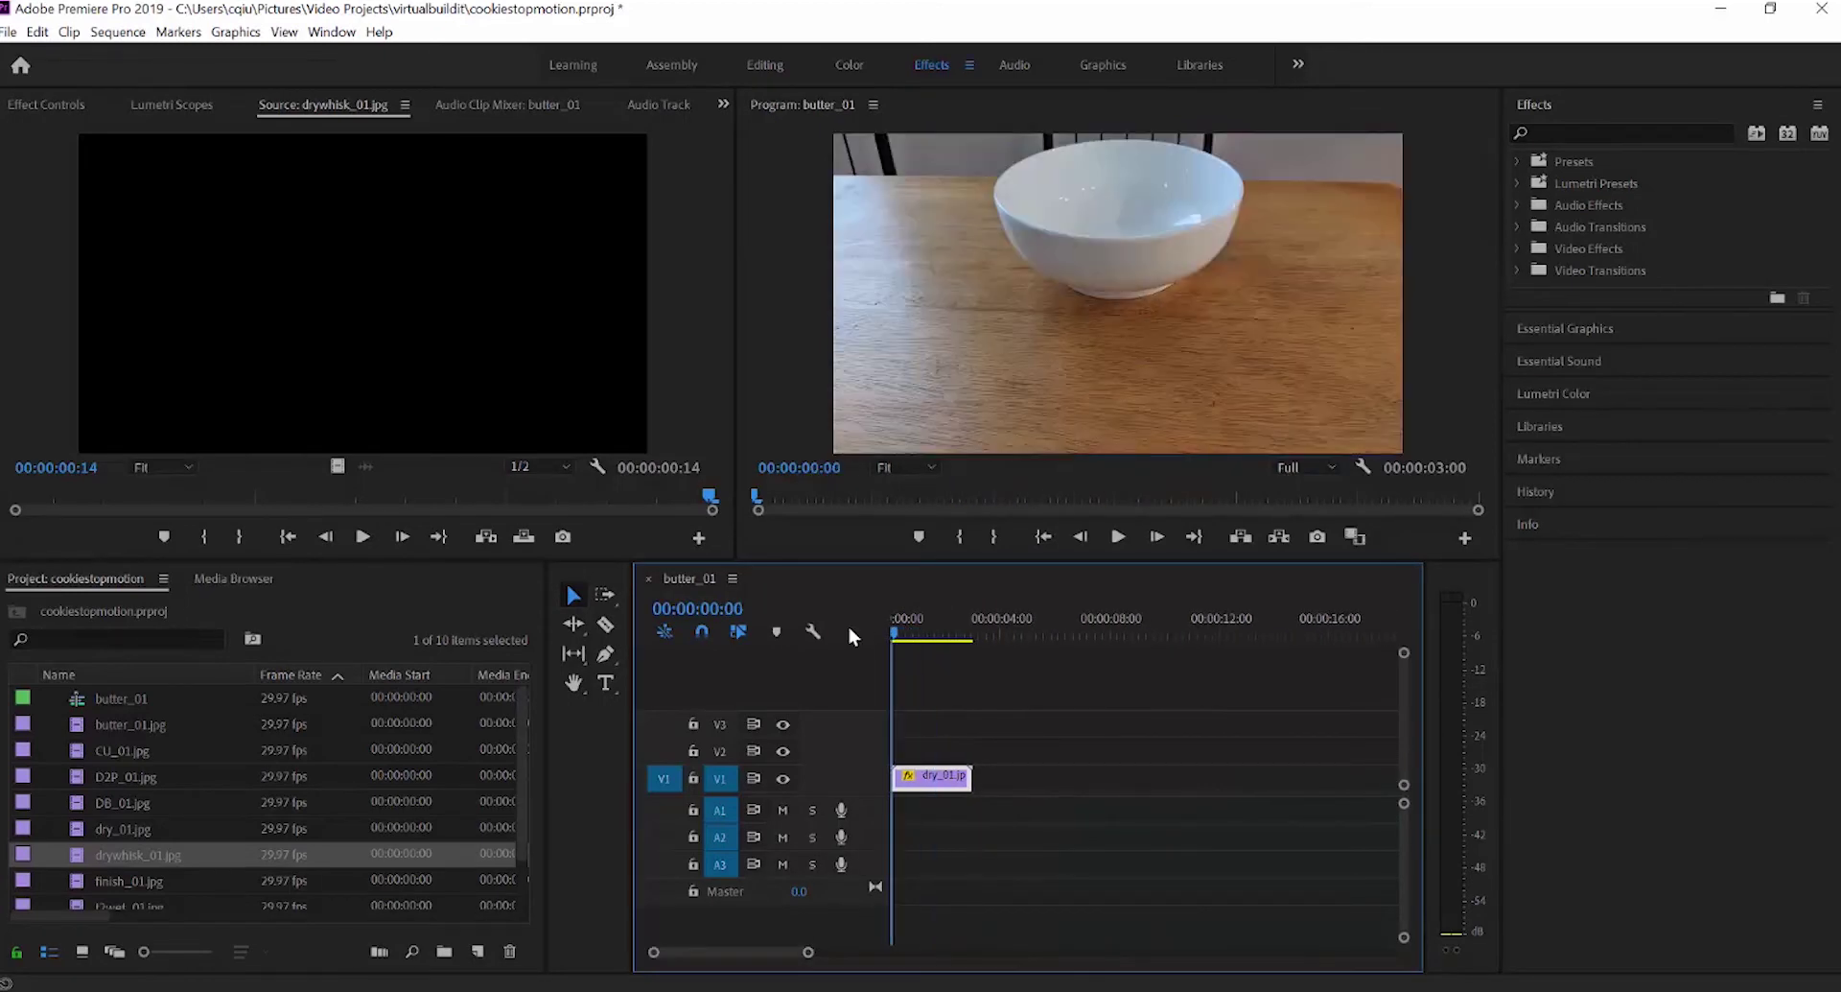
click(1118, 538)
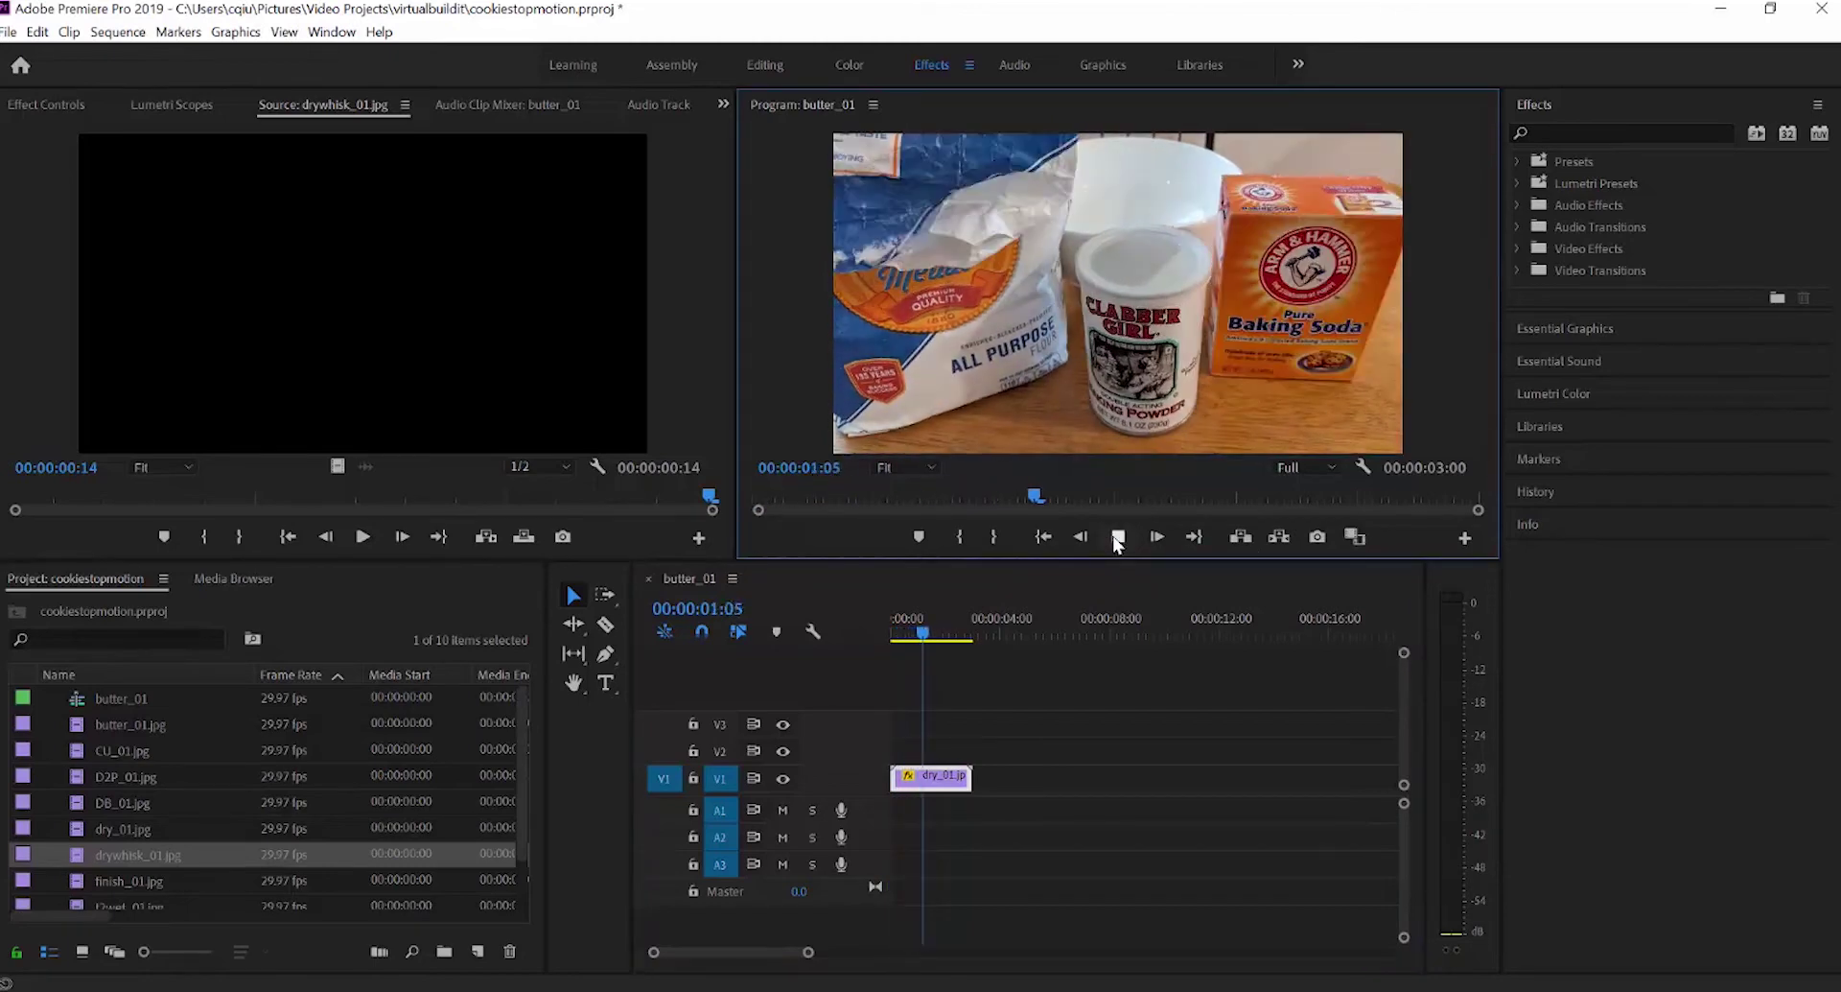
click(1117, 538)
drag(928, 633, 873, 625)
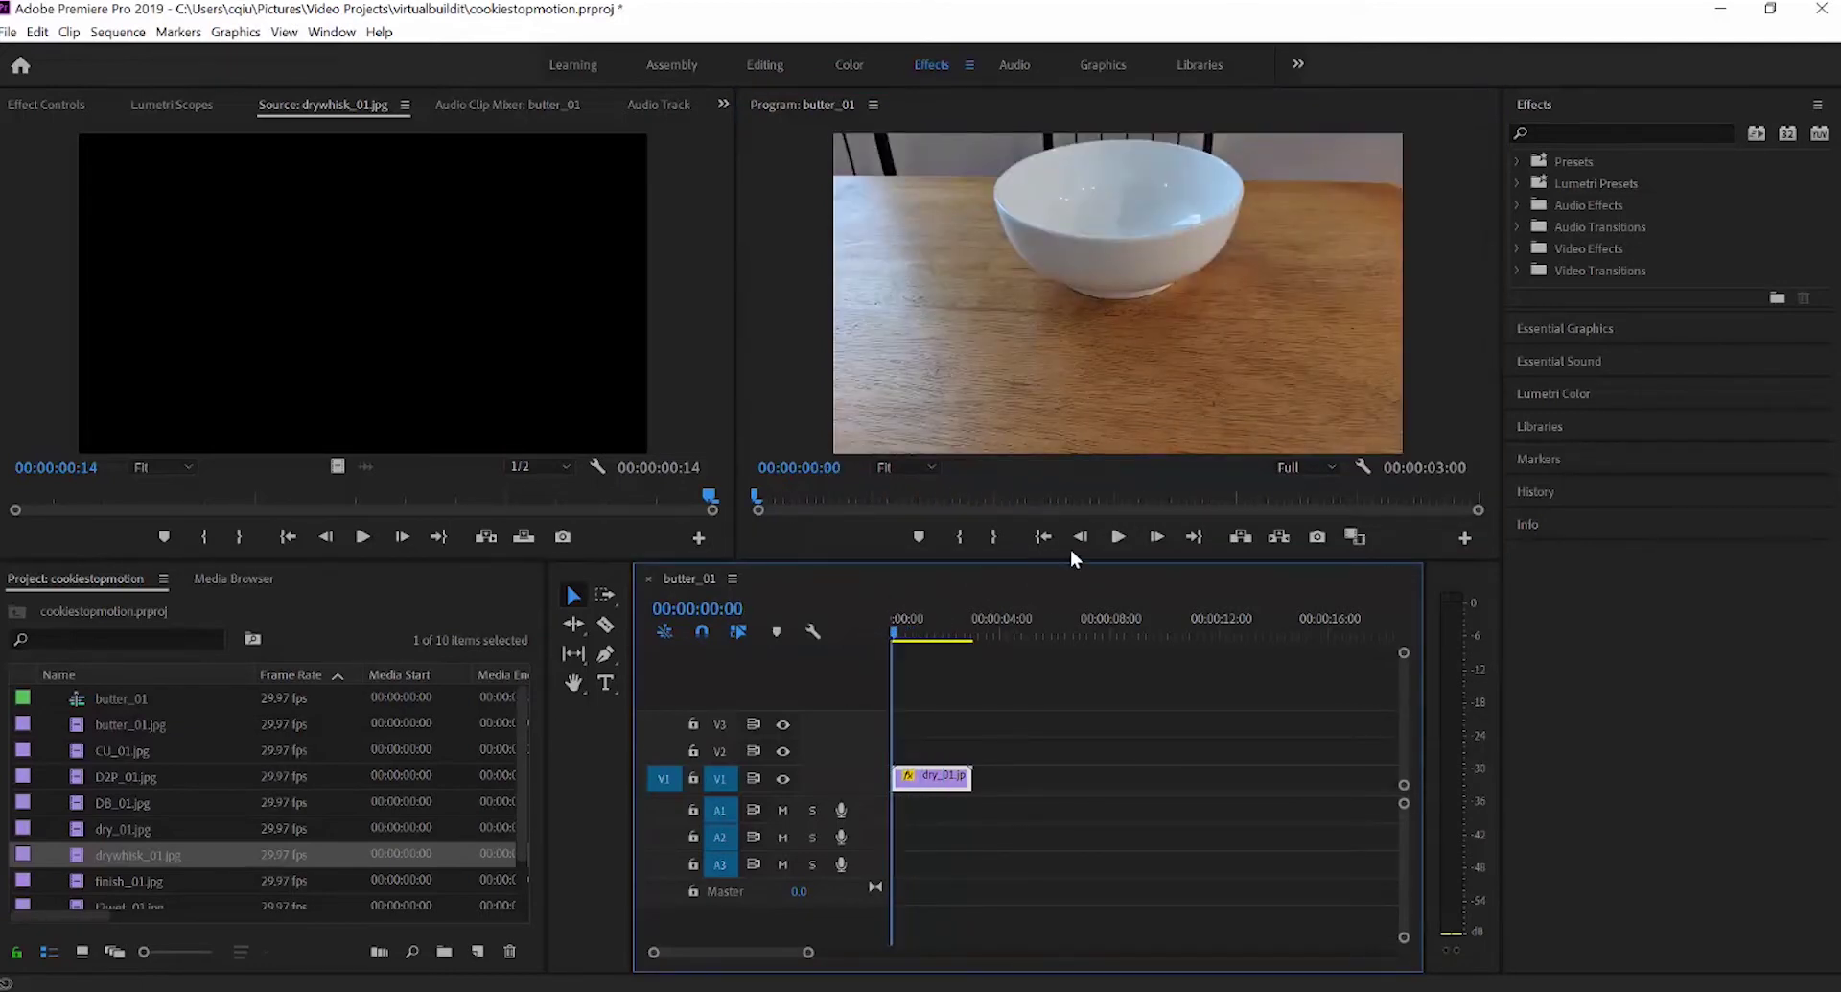
click(1118, 543)
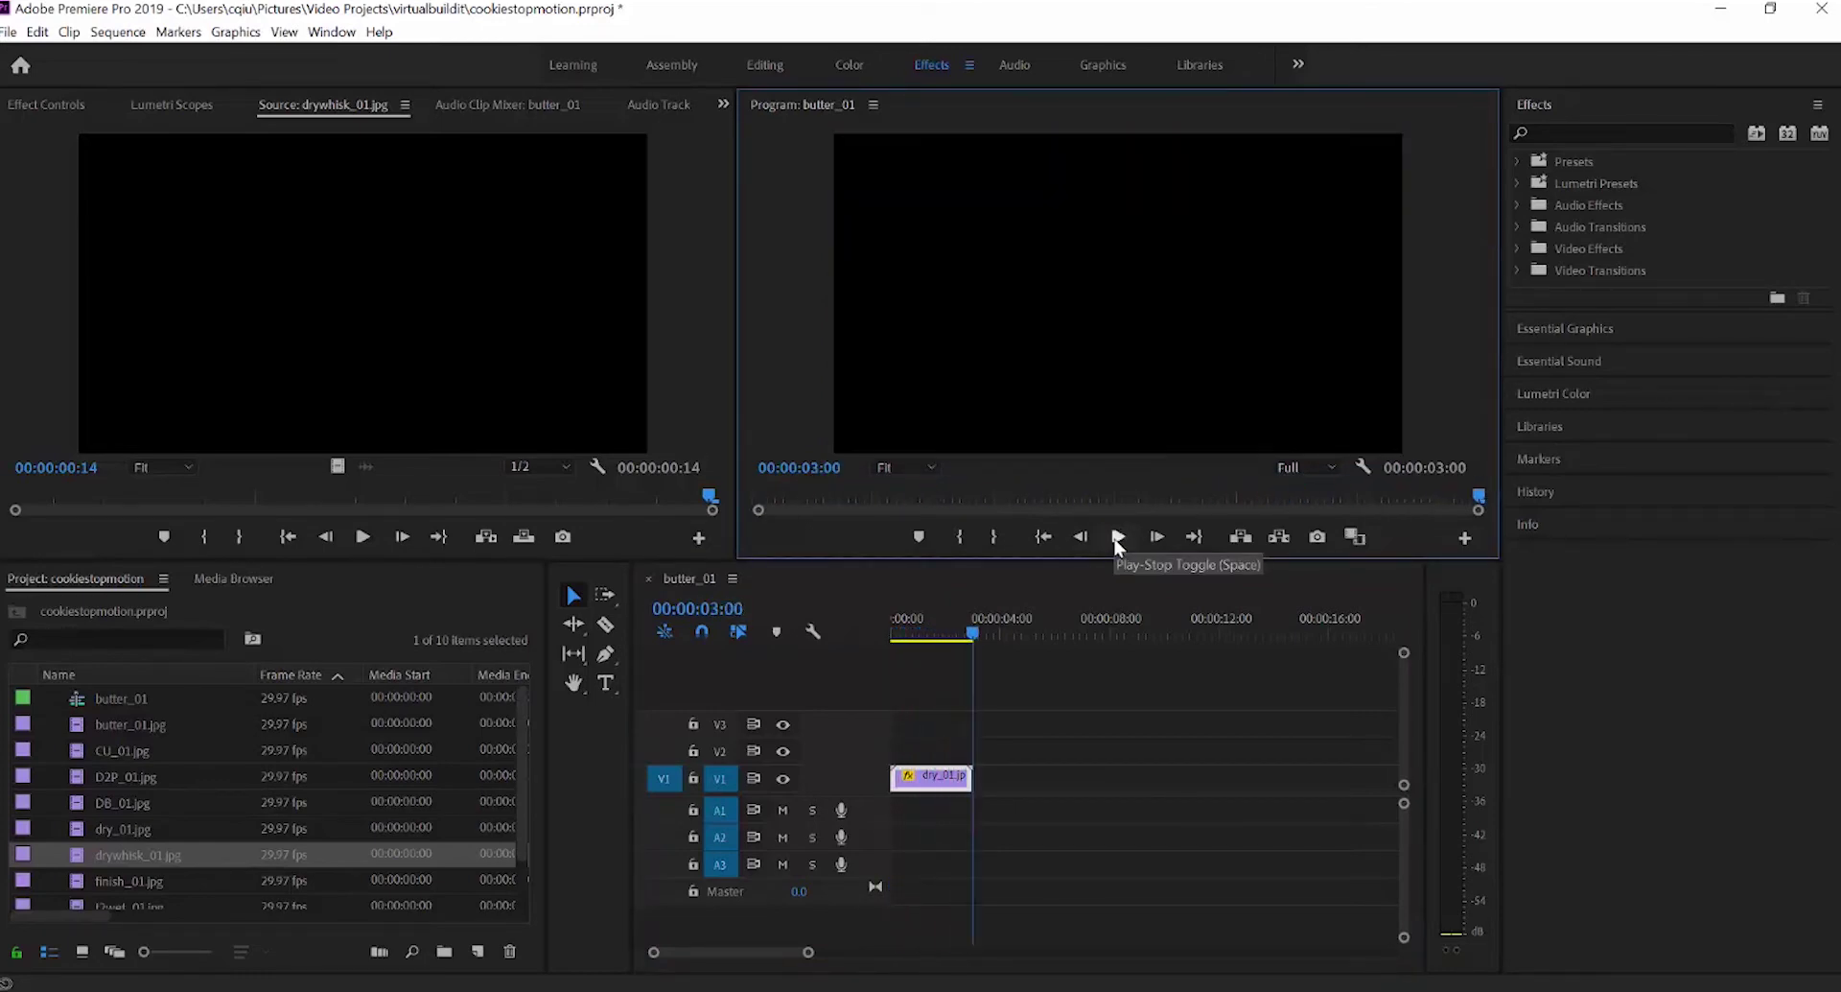
right_click(949, 775)
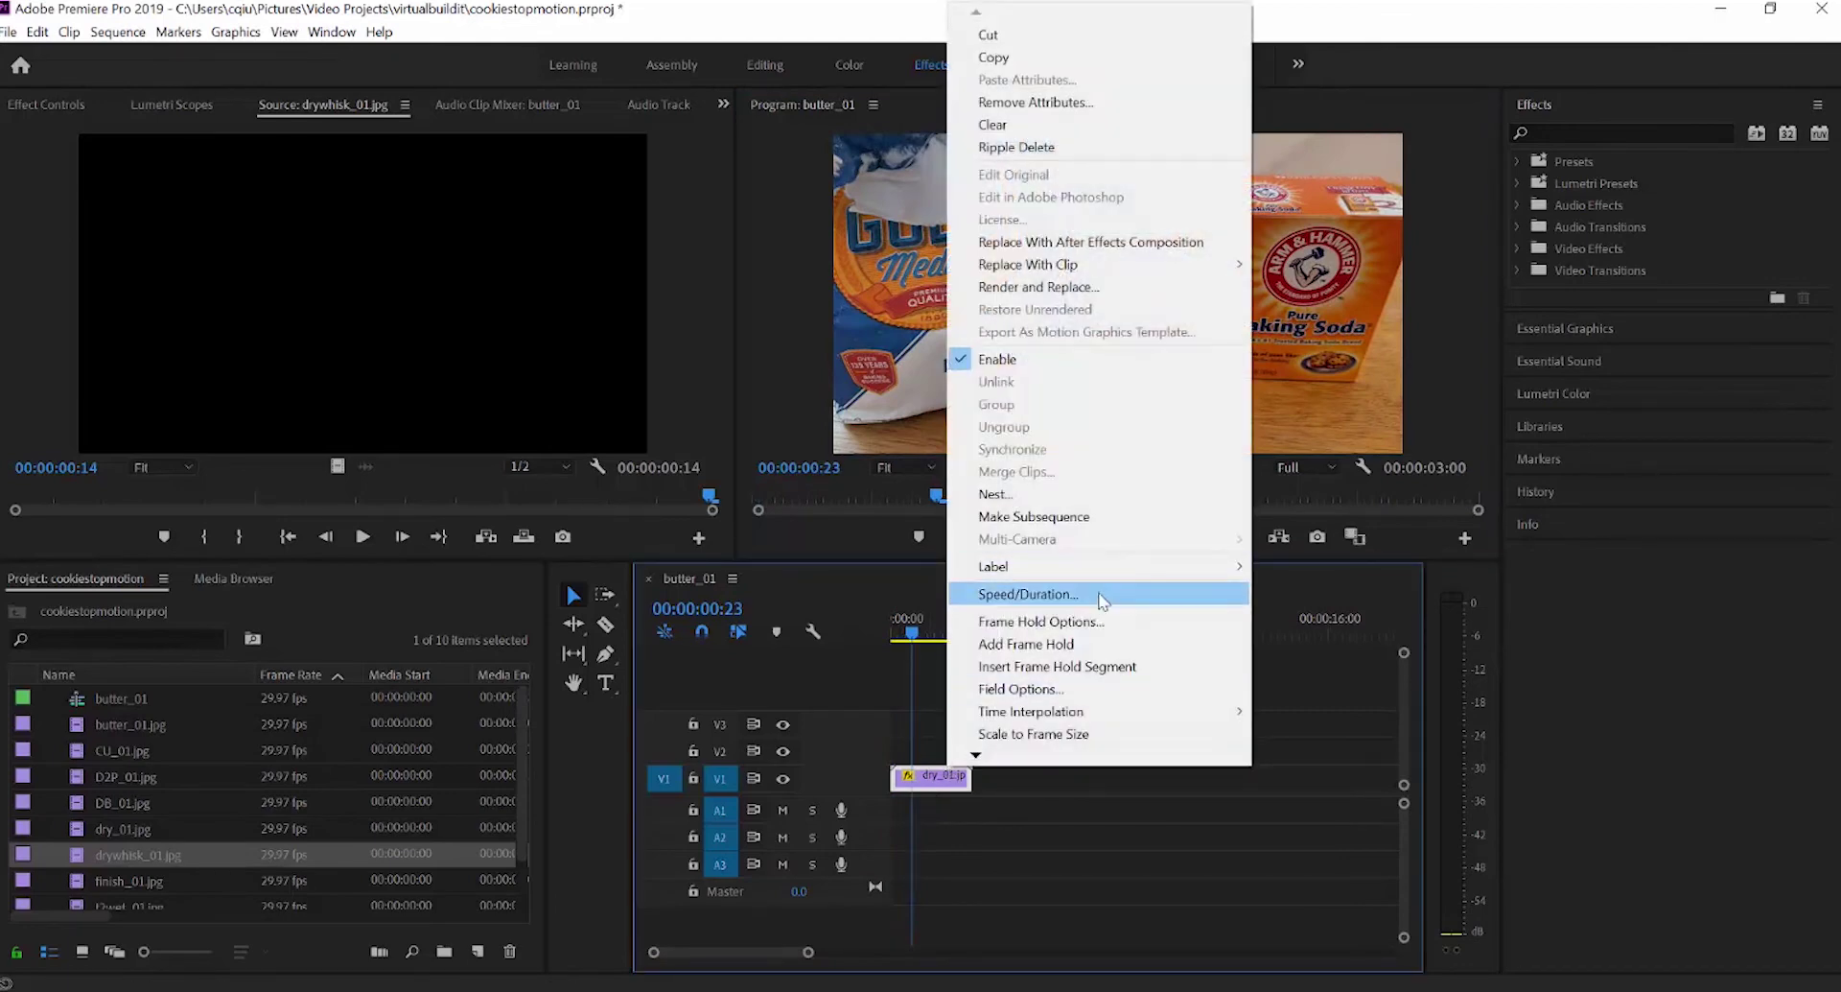
click(909, 809)
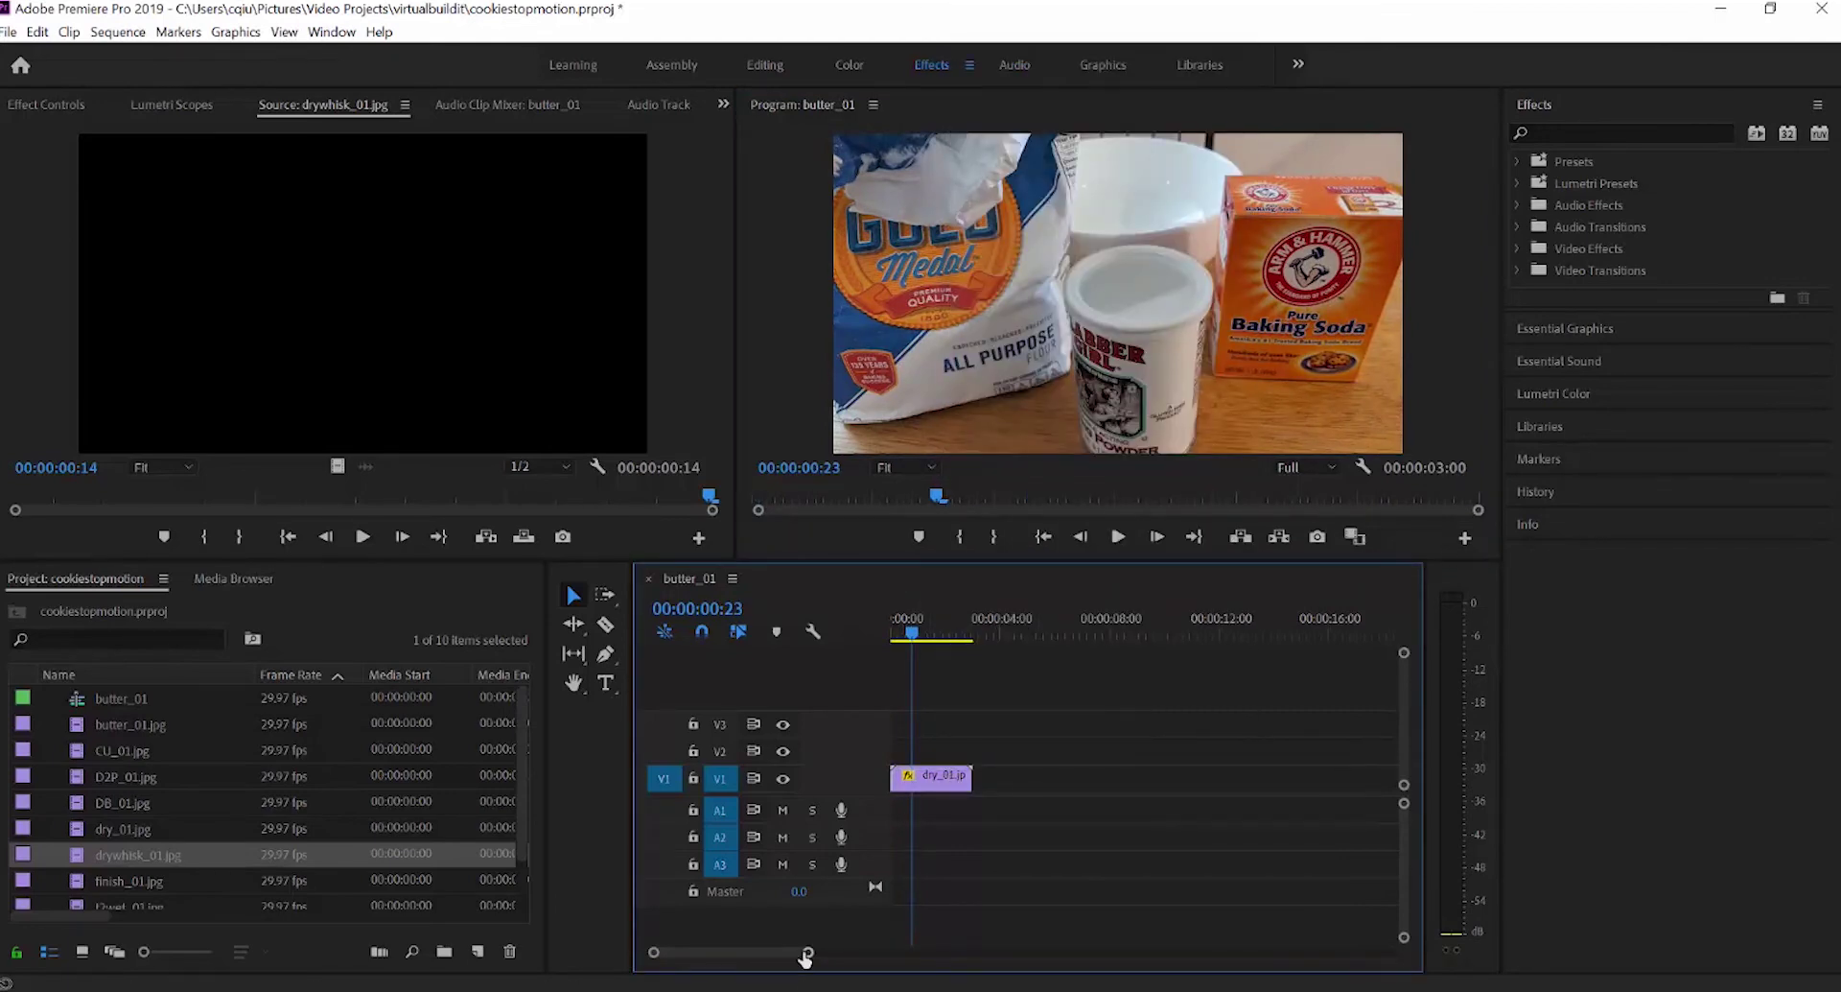
- Split the dry_01.jpg clip at 00:00:01:18 and 00:00:01:26 with the Razor tool
drag(805, 957, 769, 951)
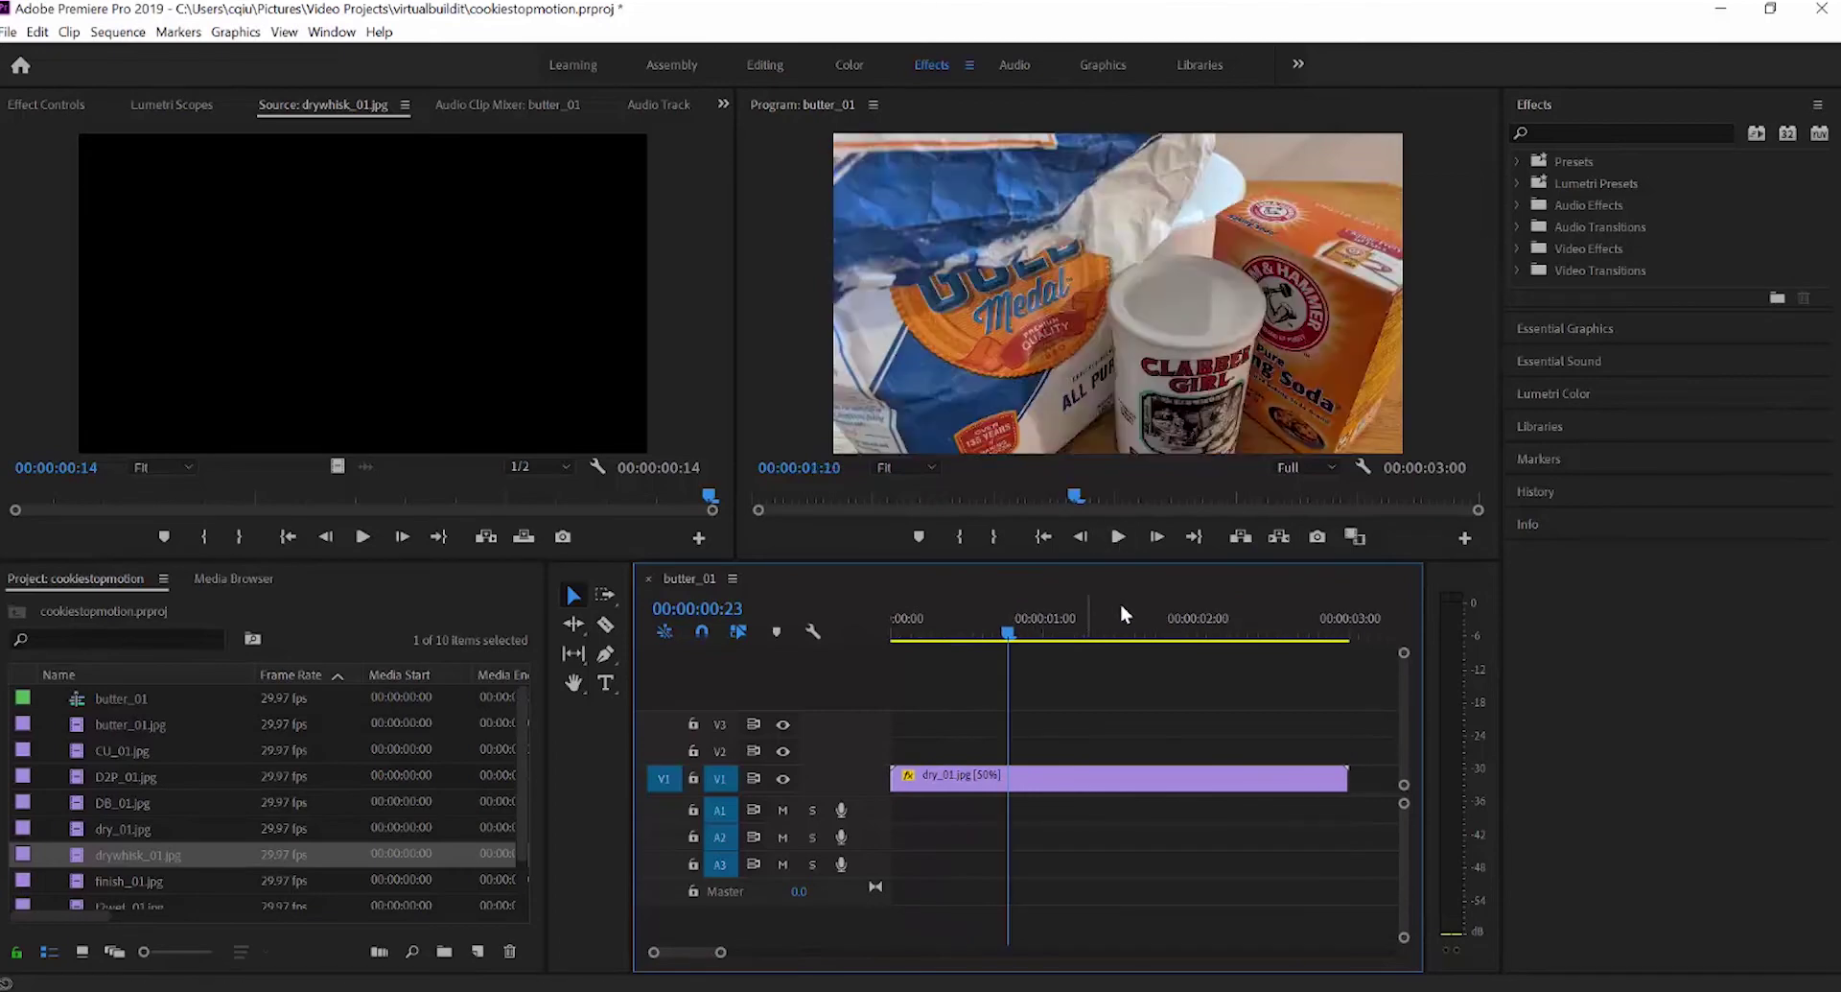
mouse_move(1121, 606)
mouse_down()
mouse_move(1166, 601)
mouse_move(1137, 608)
mouse_up()
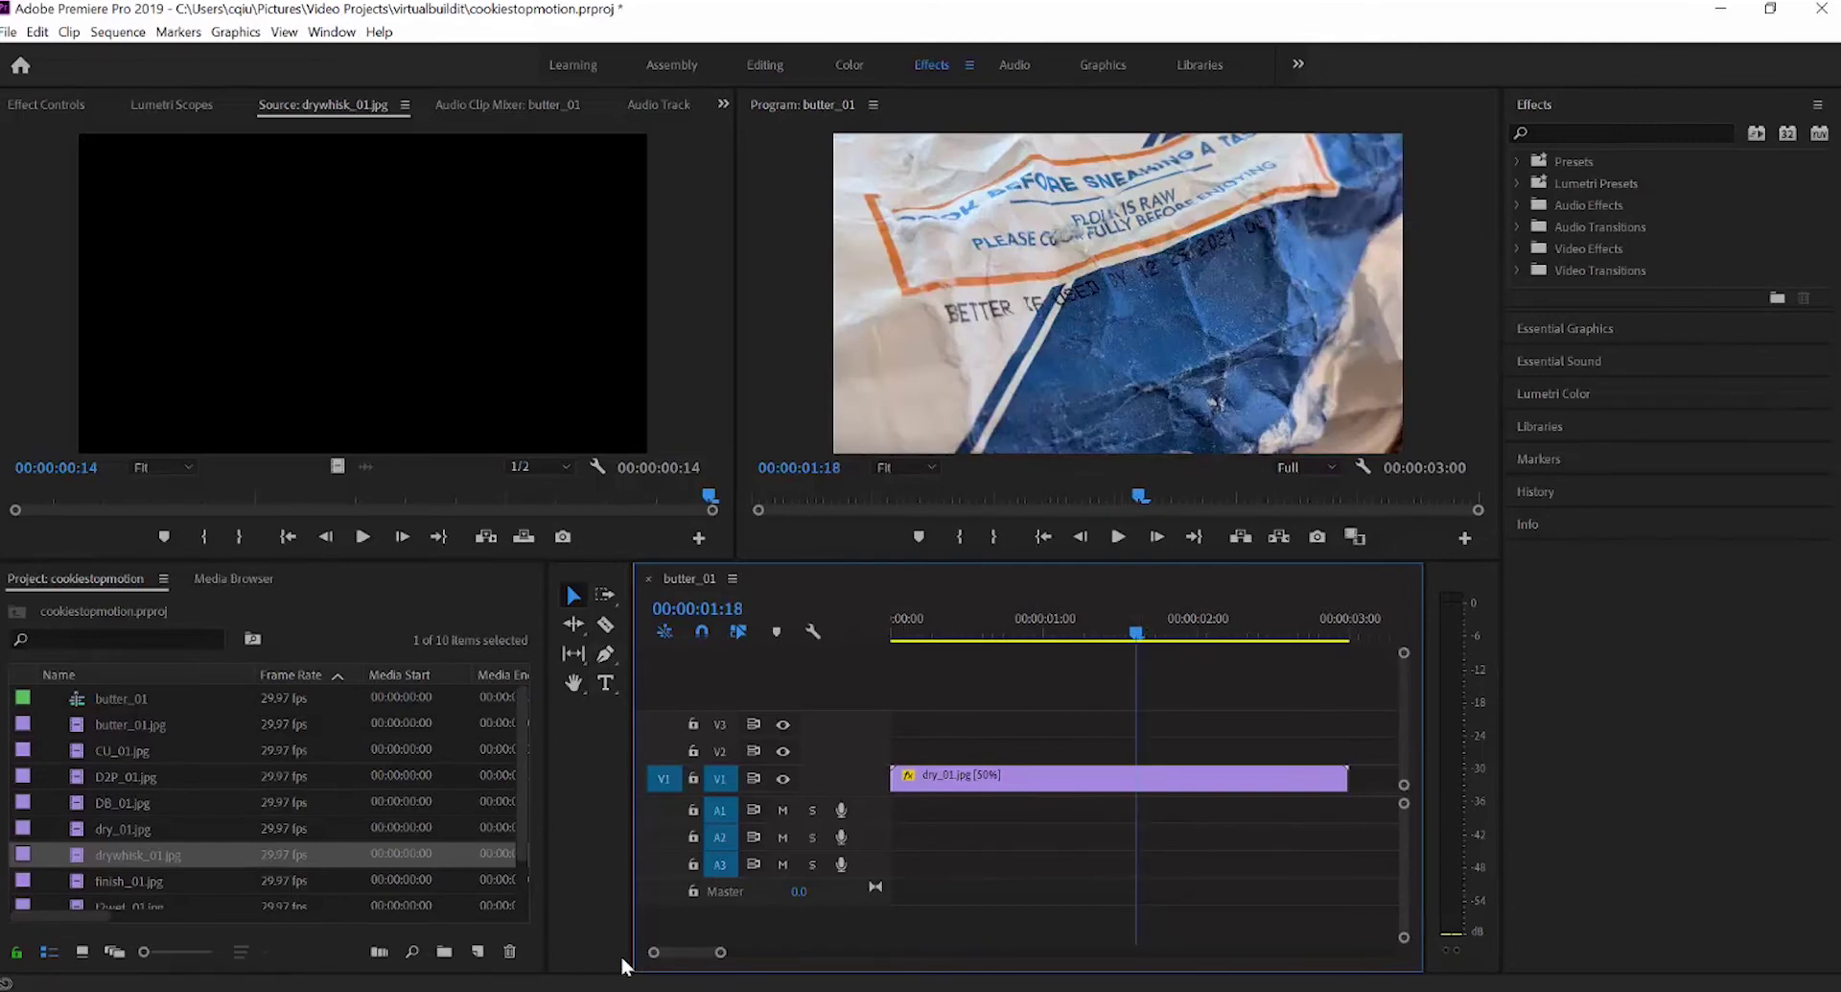
click(606, 624)
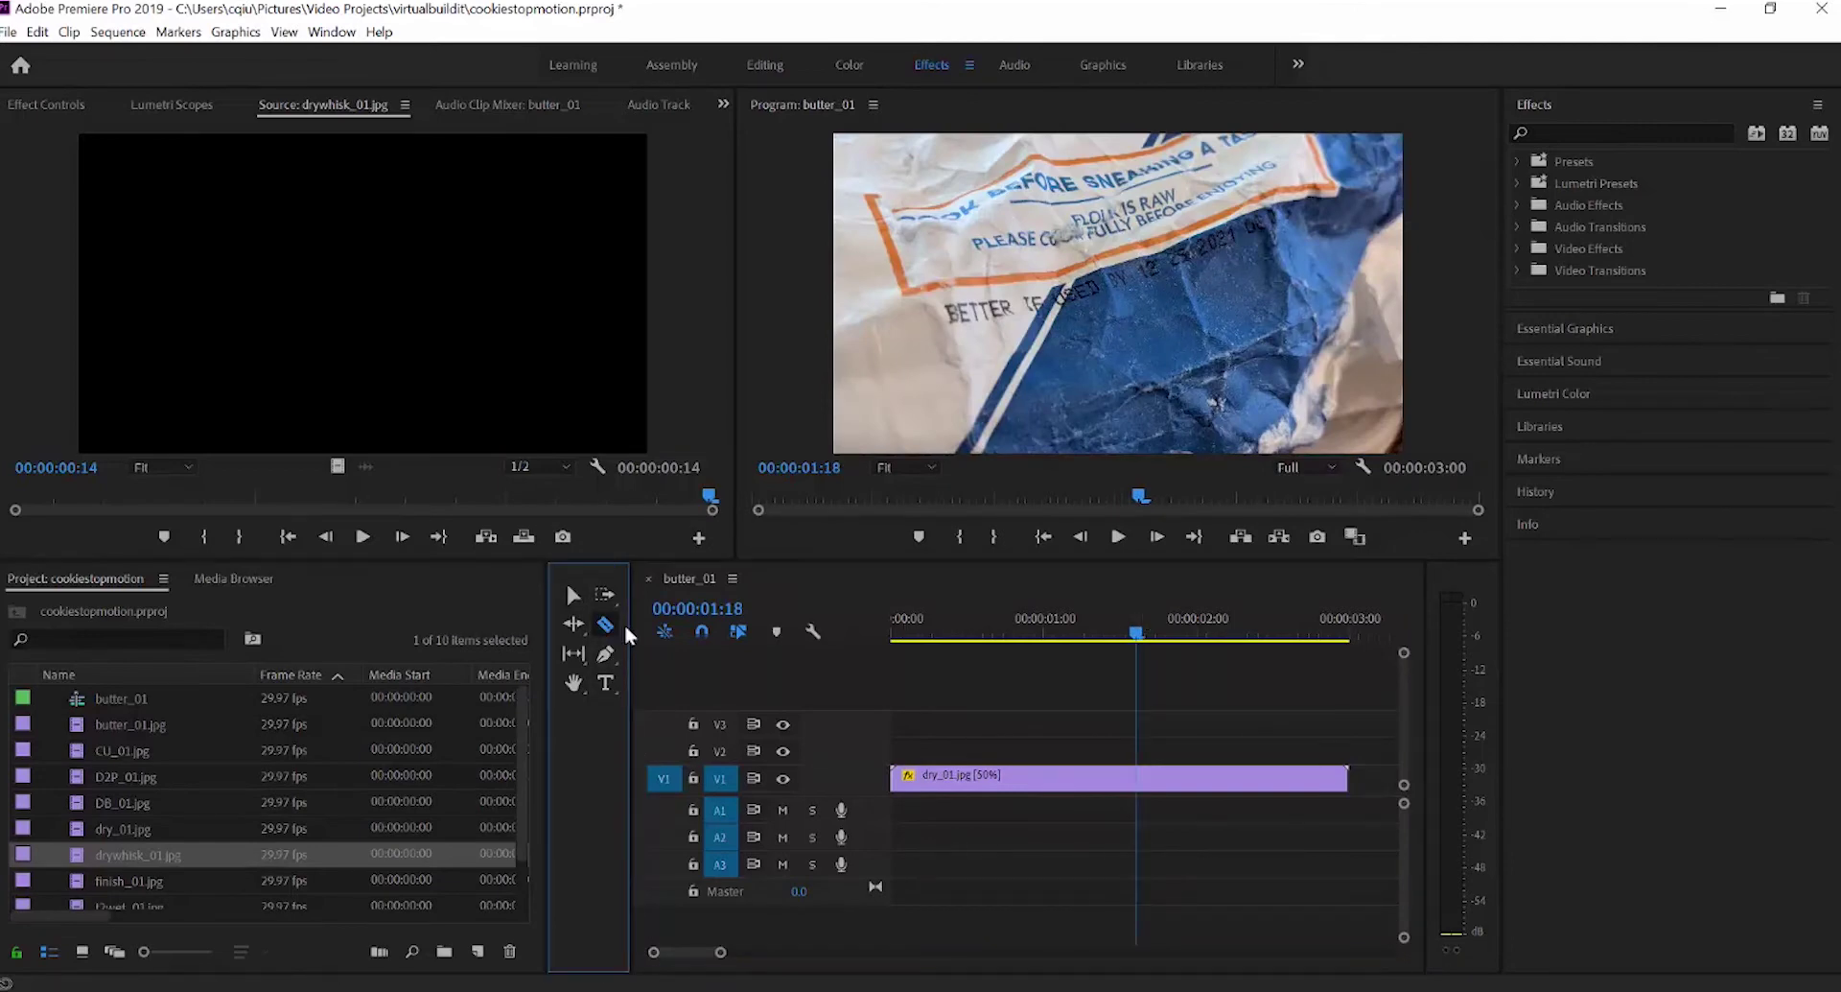
click(1137, 778)
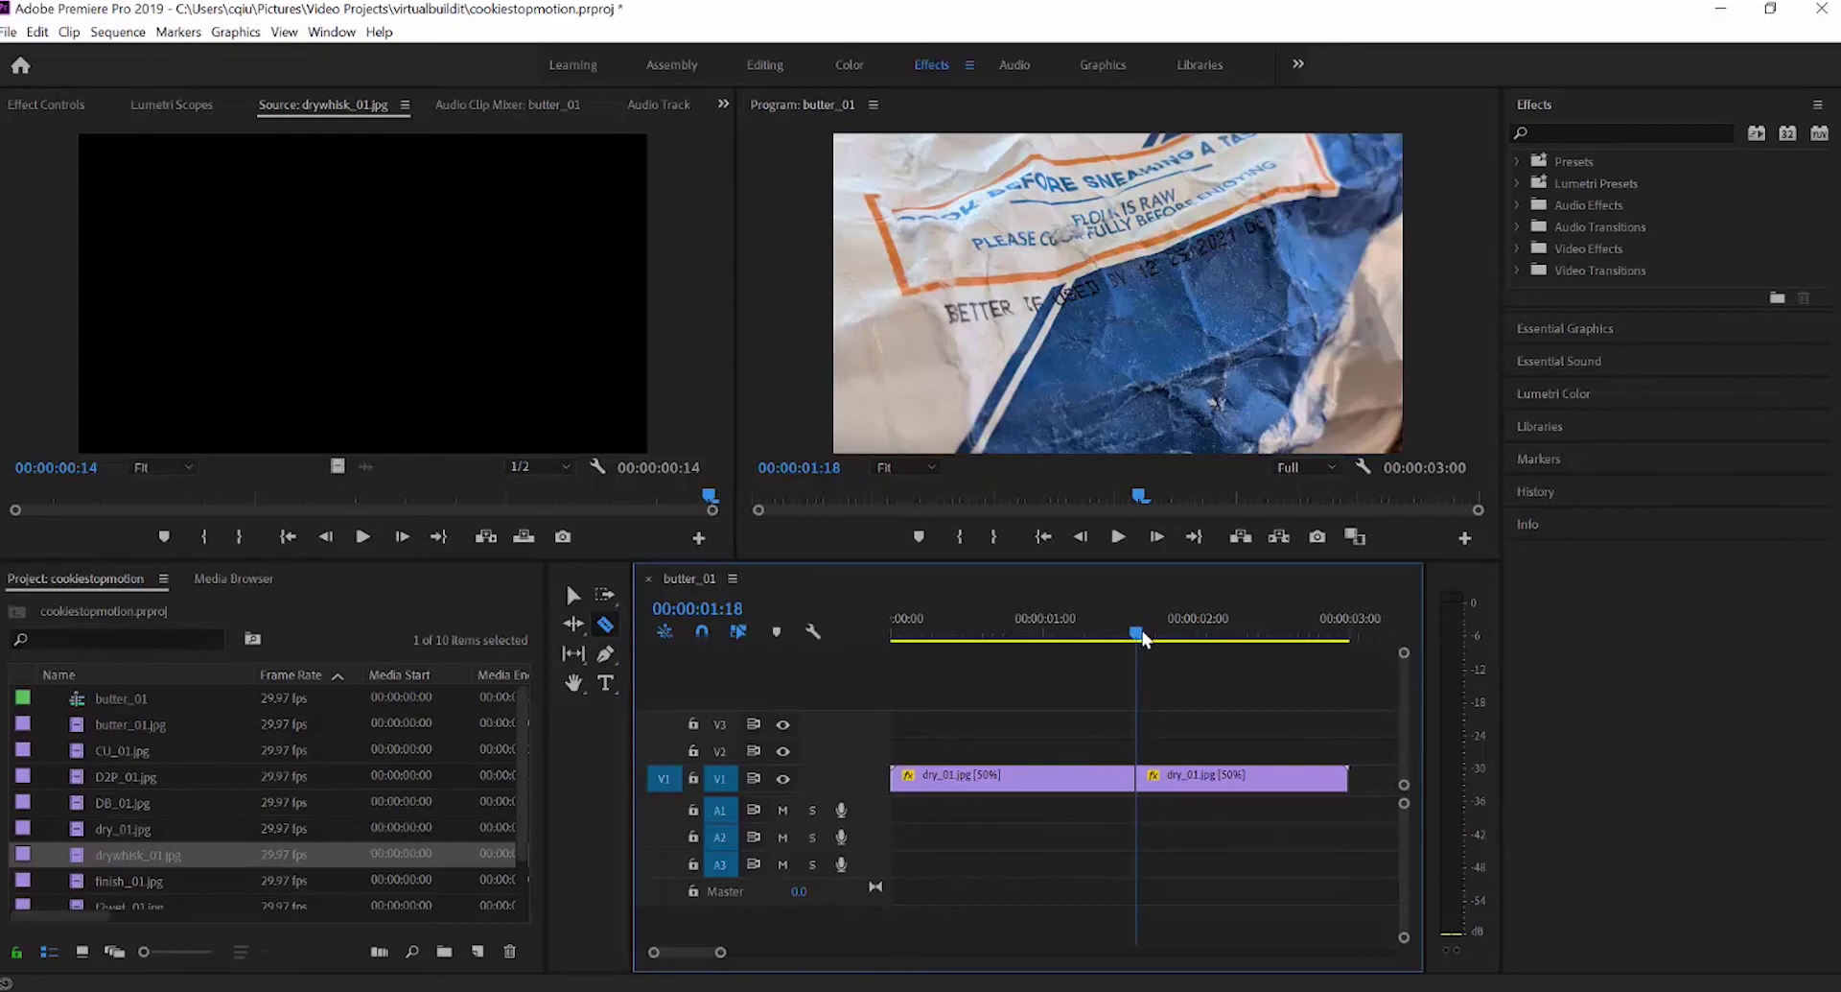
drag(1139, 633, 1182, 633)
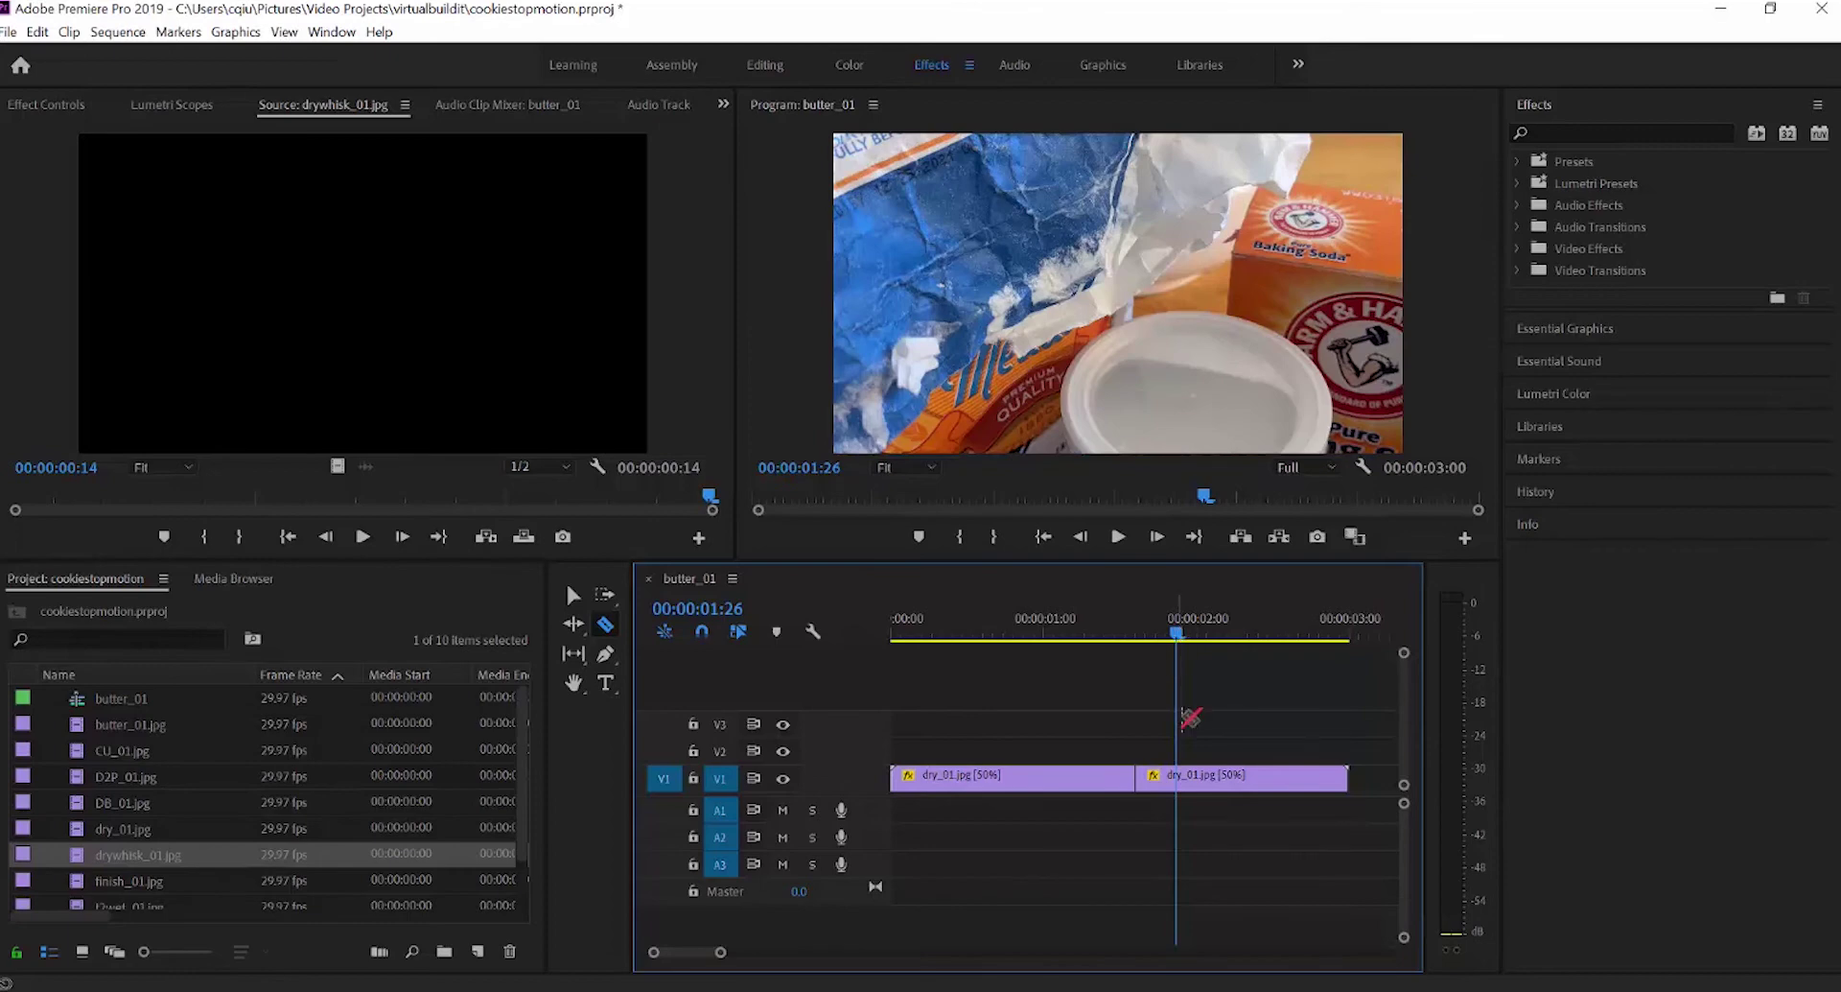
click(1176, 778)
click(569, 595)
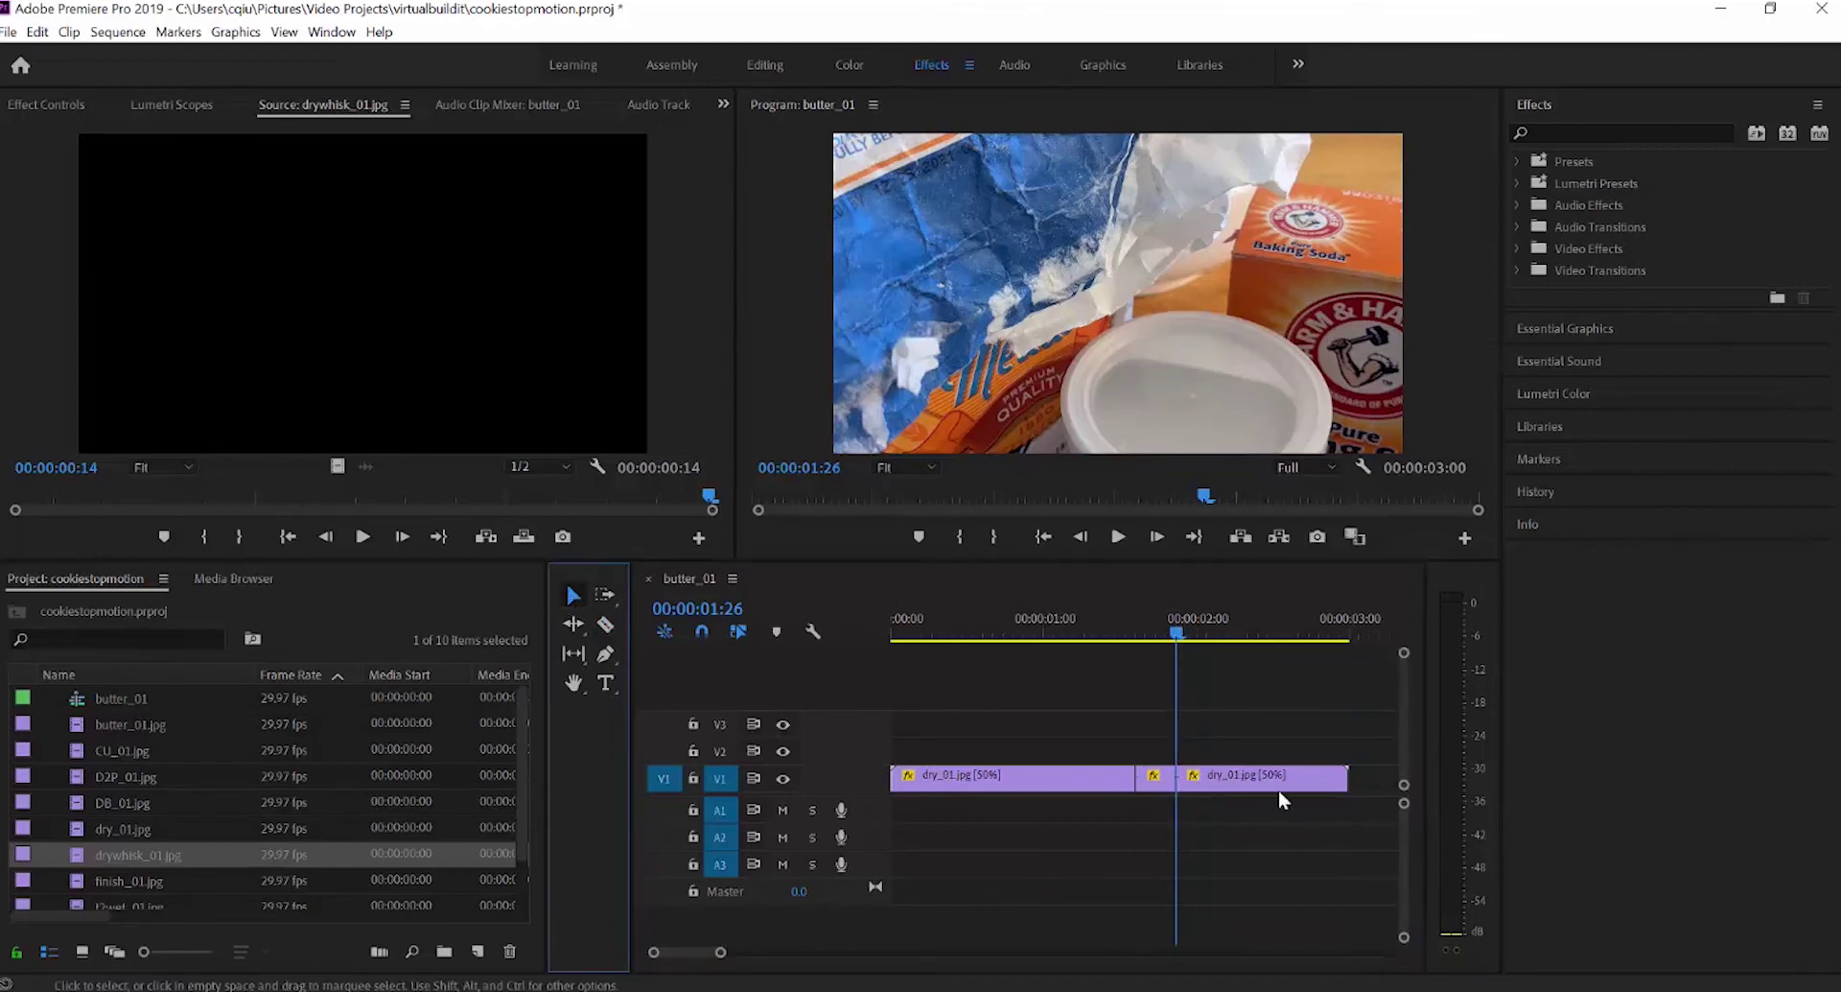
- Move the last dry_01.jpg segment later on track V1, and slow the short middle segment to double its duration
drag(1276, 779, 1382, 779)
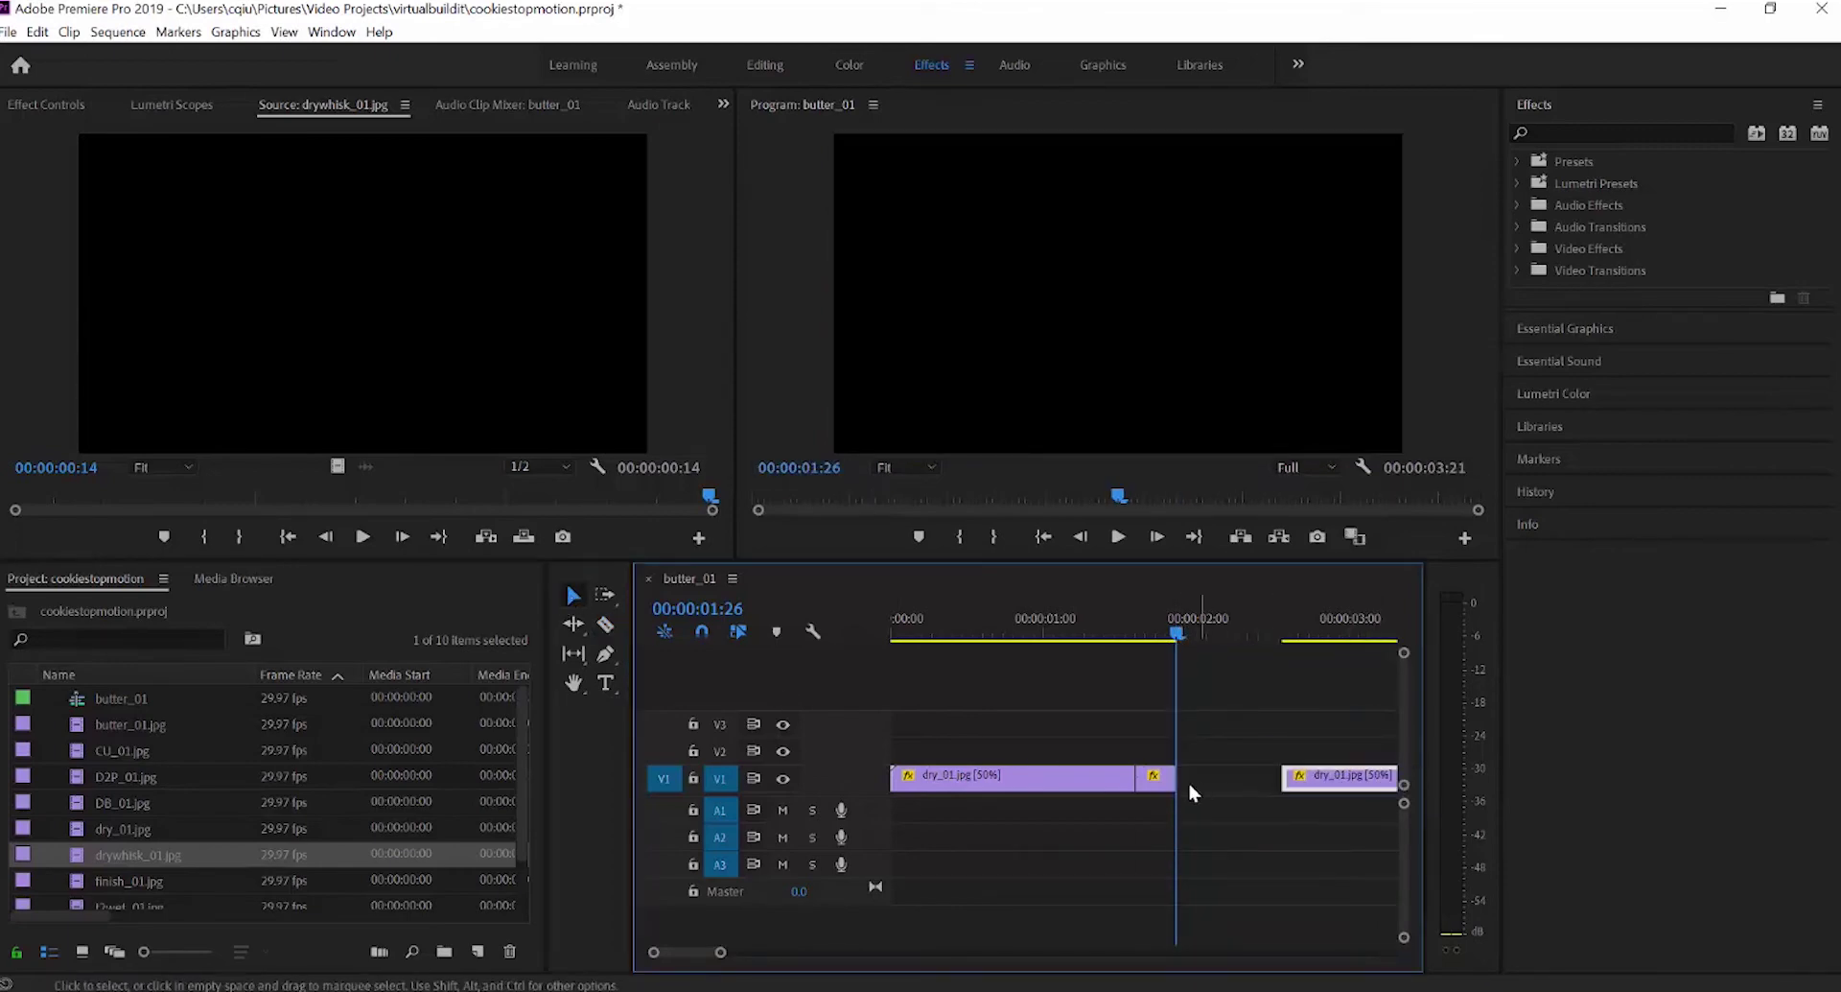
click(1154, 775)
right_click(1156, 777)
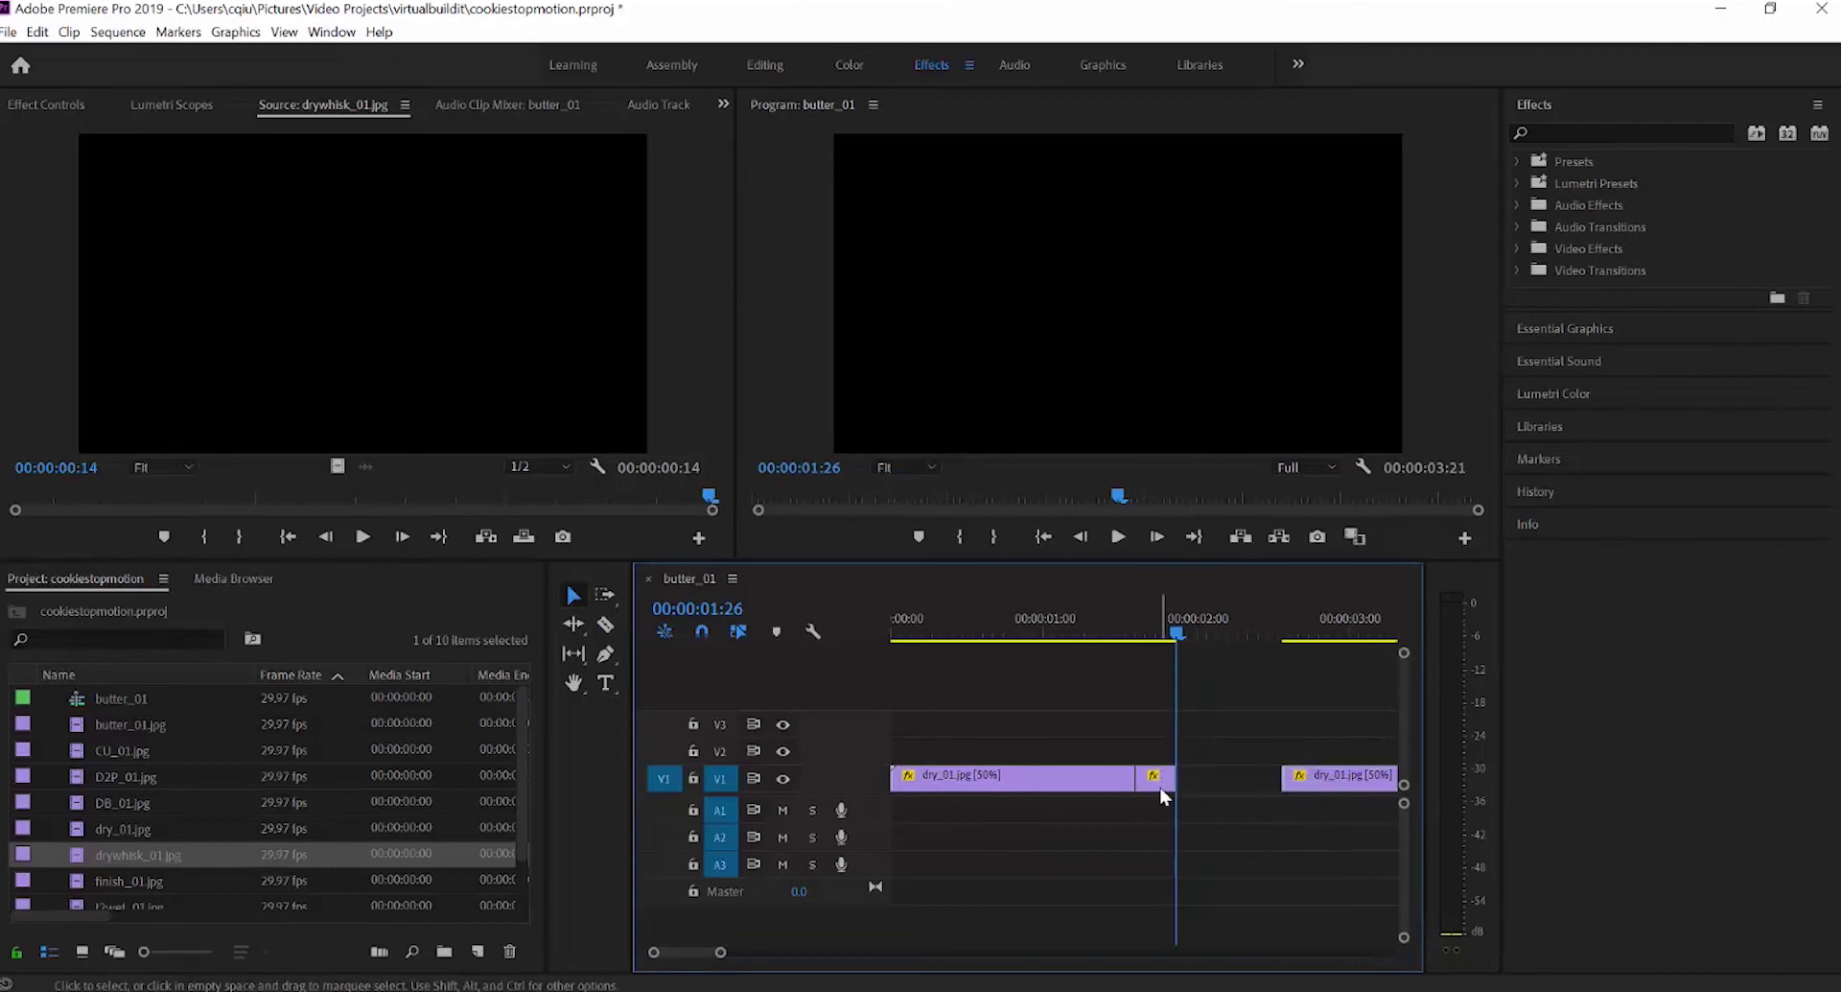
click(1257, 616)
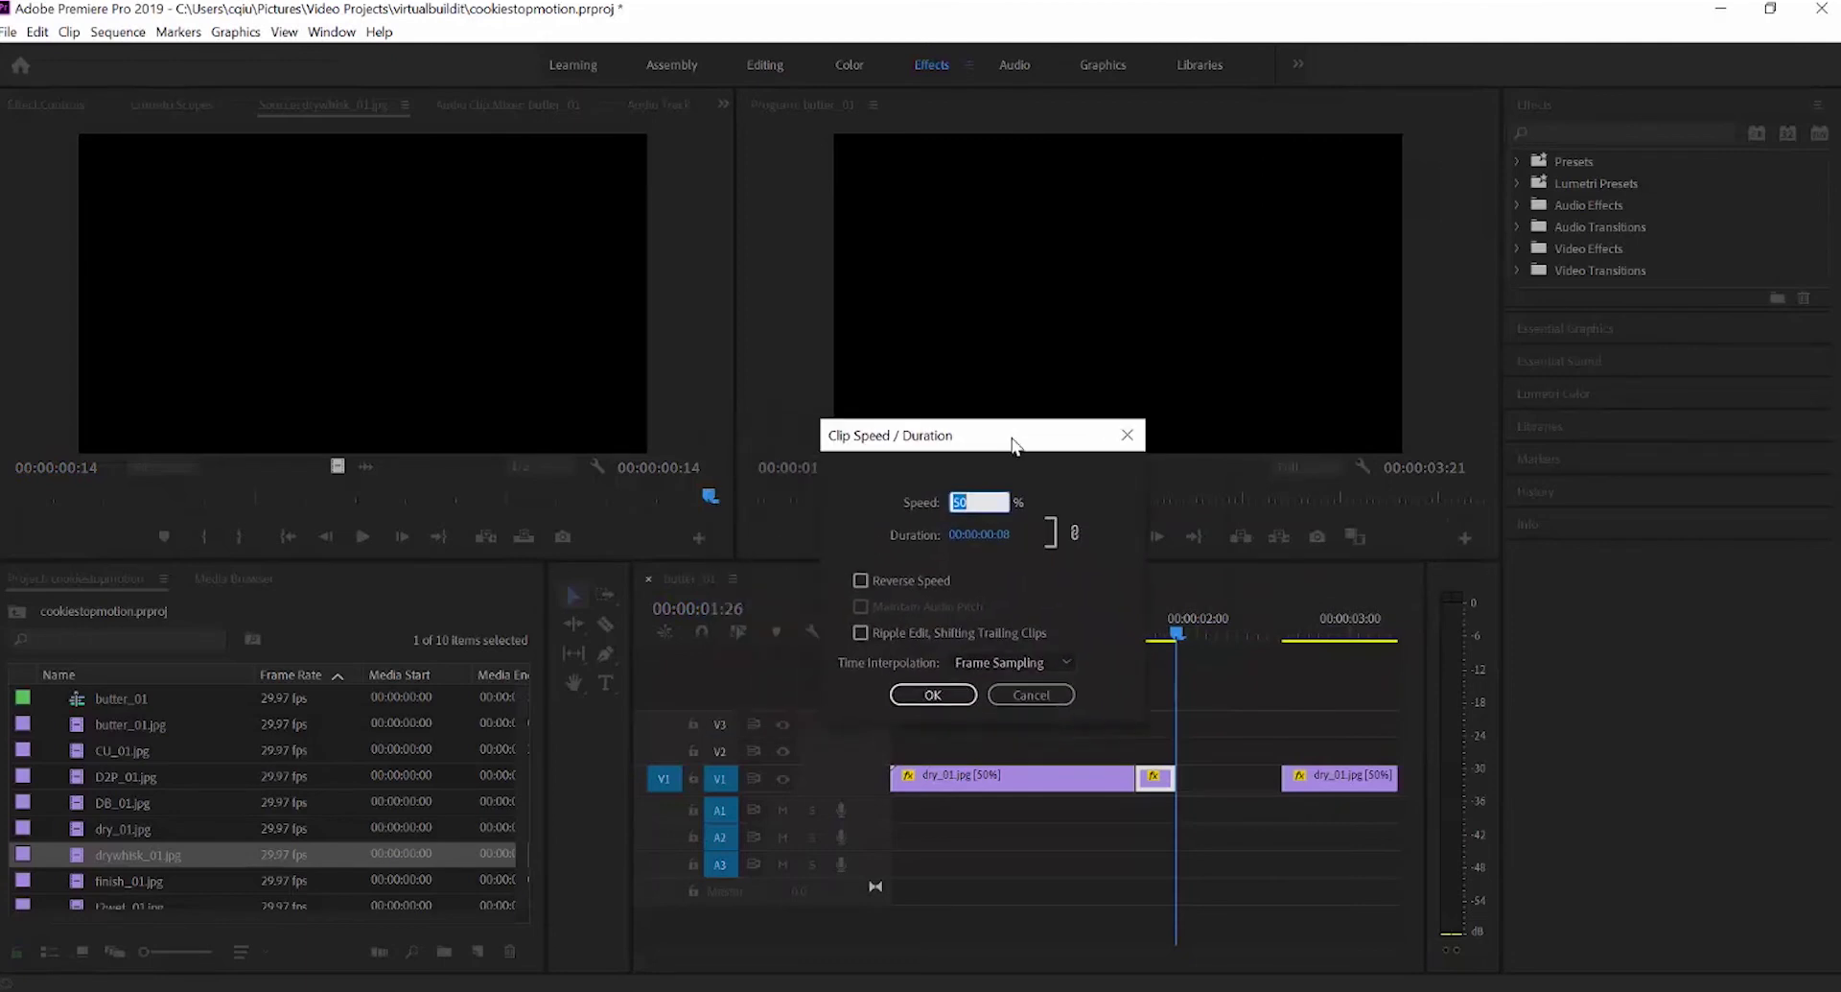
text(100)
key(Return)
- Ripple delete the gap before the last dry_01.jpg segment, and play the sequence from the start
right_click(1243, 777)
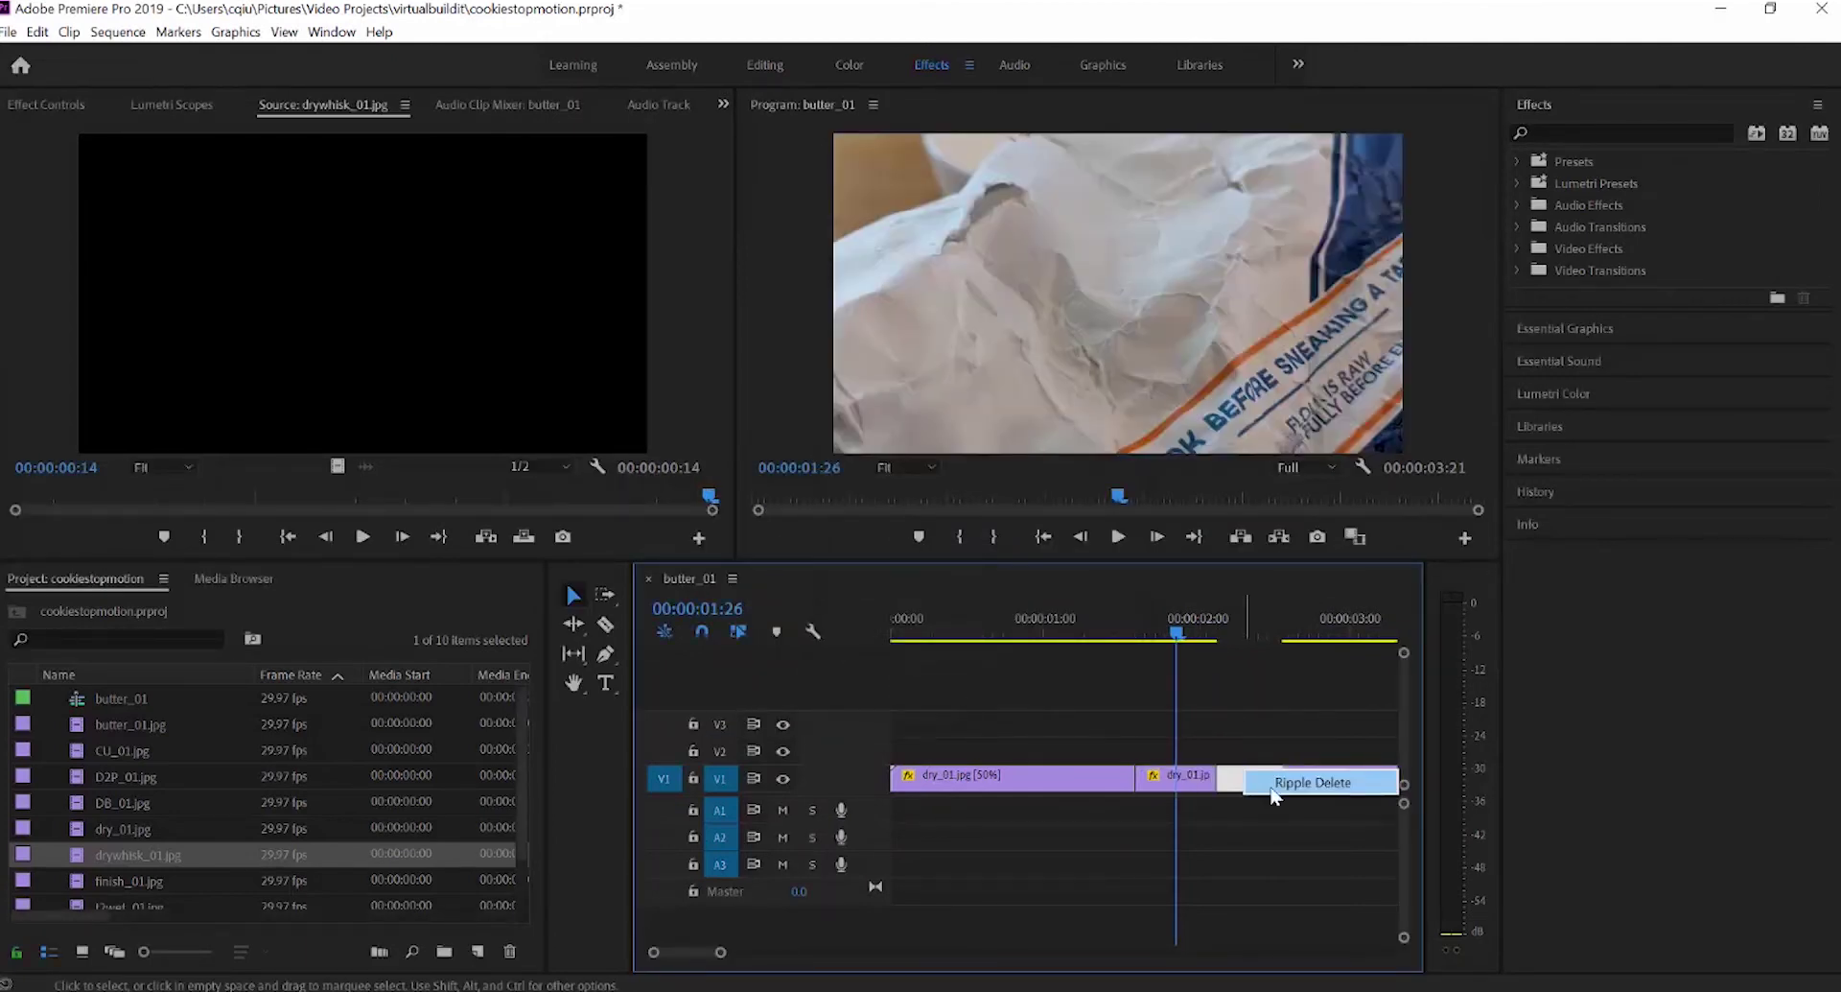
click(1258, 778)
click(1219, 621)
key(Home)
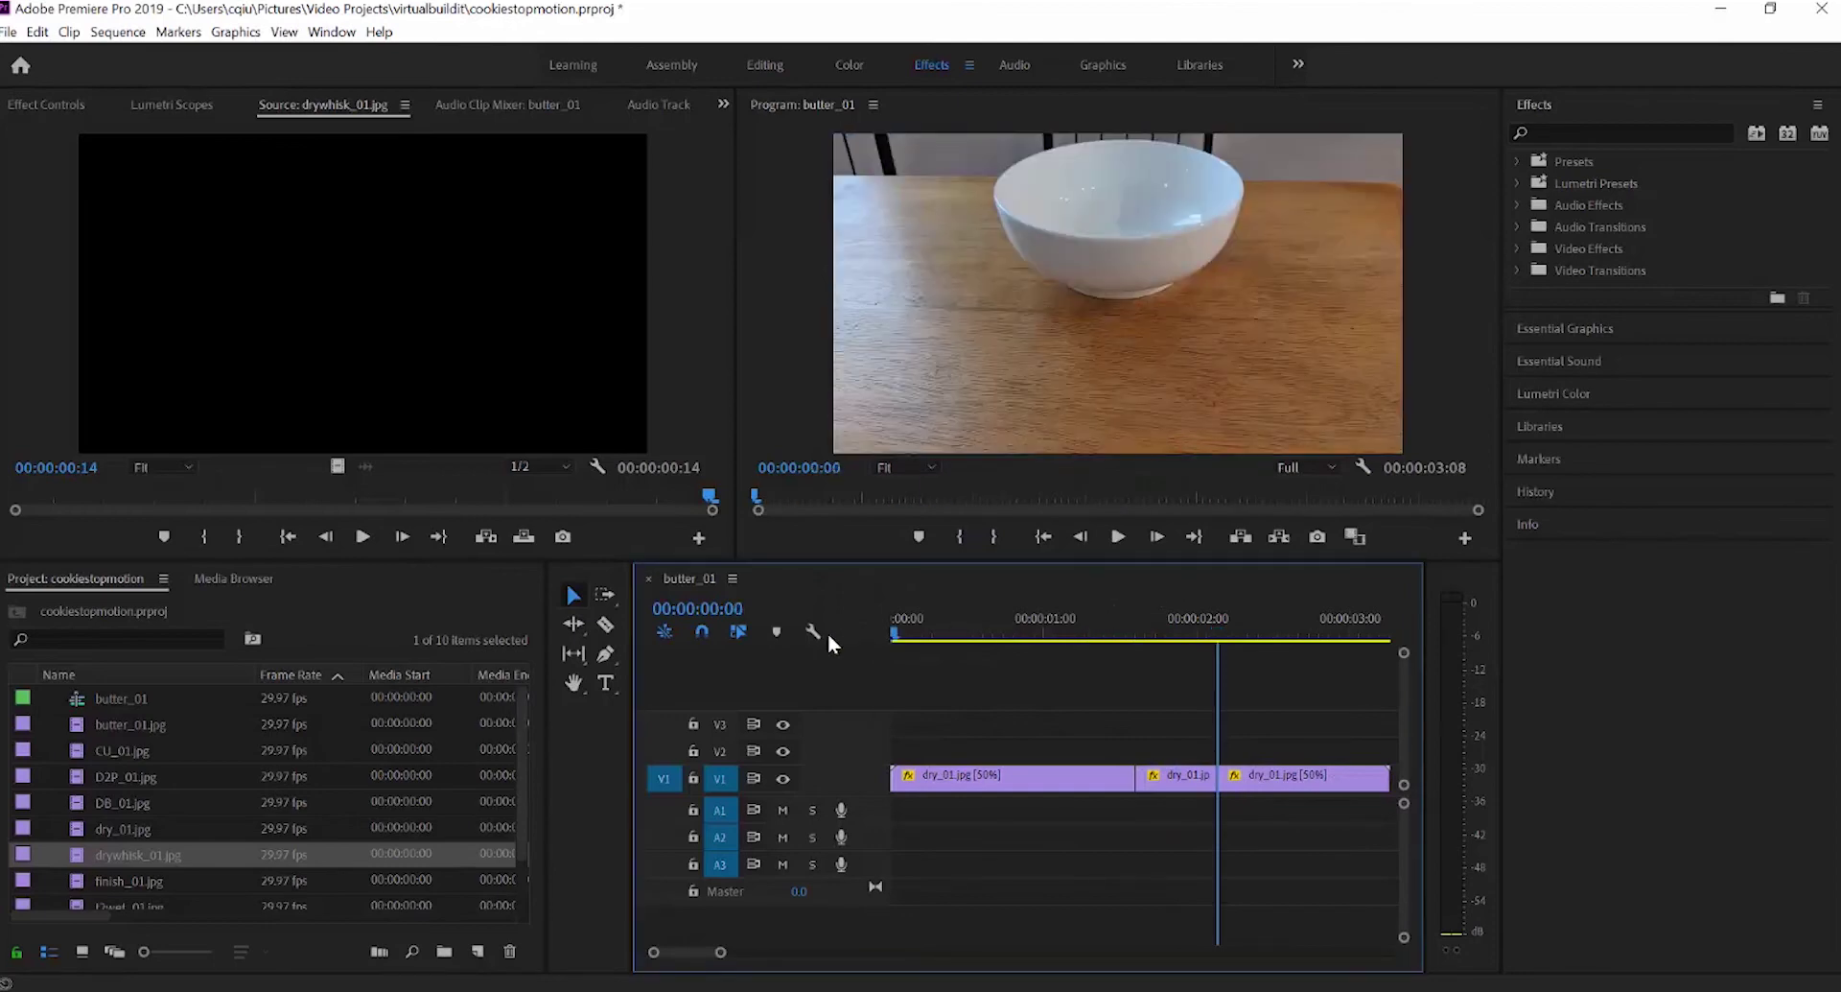
click(1118, 536)
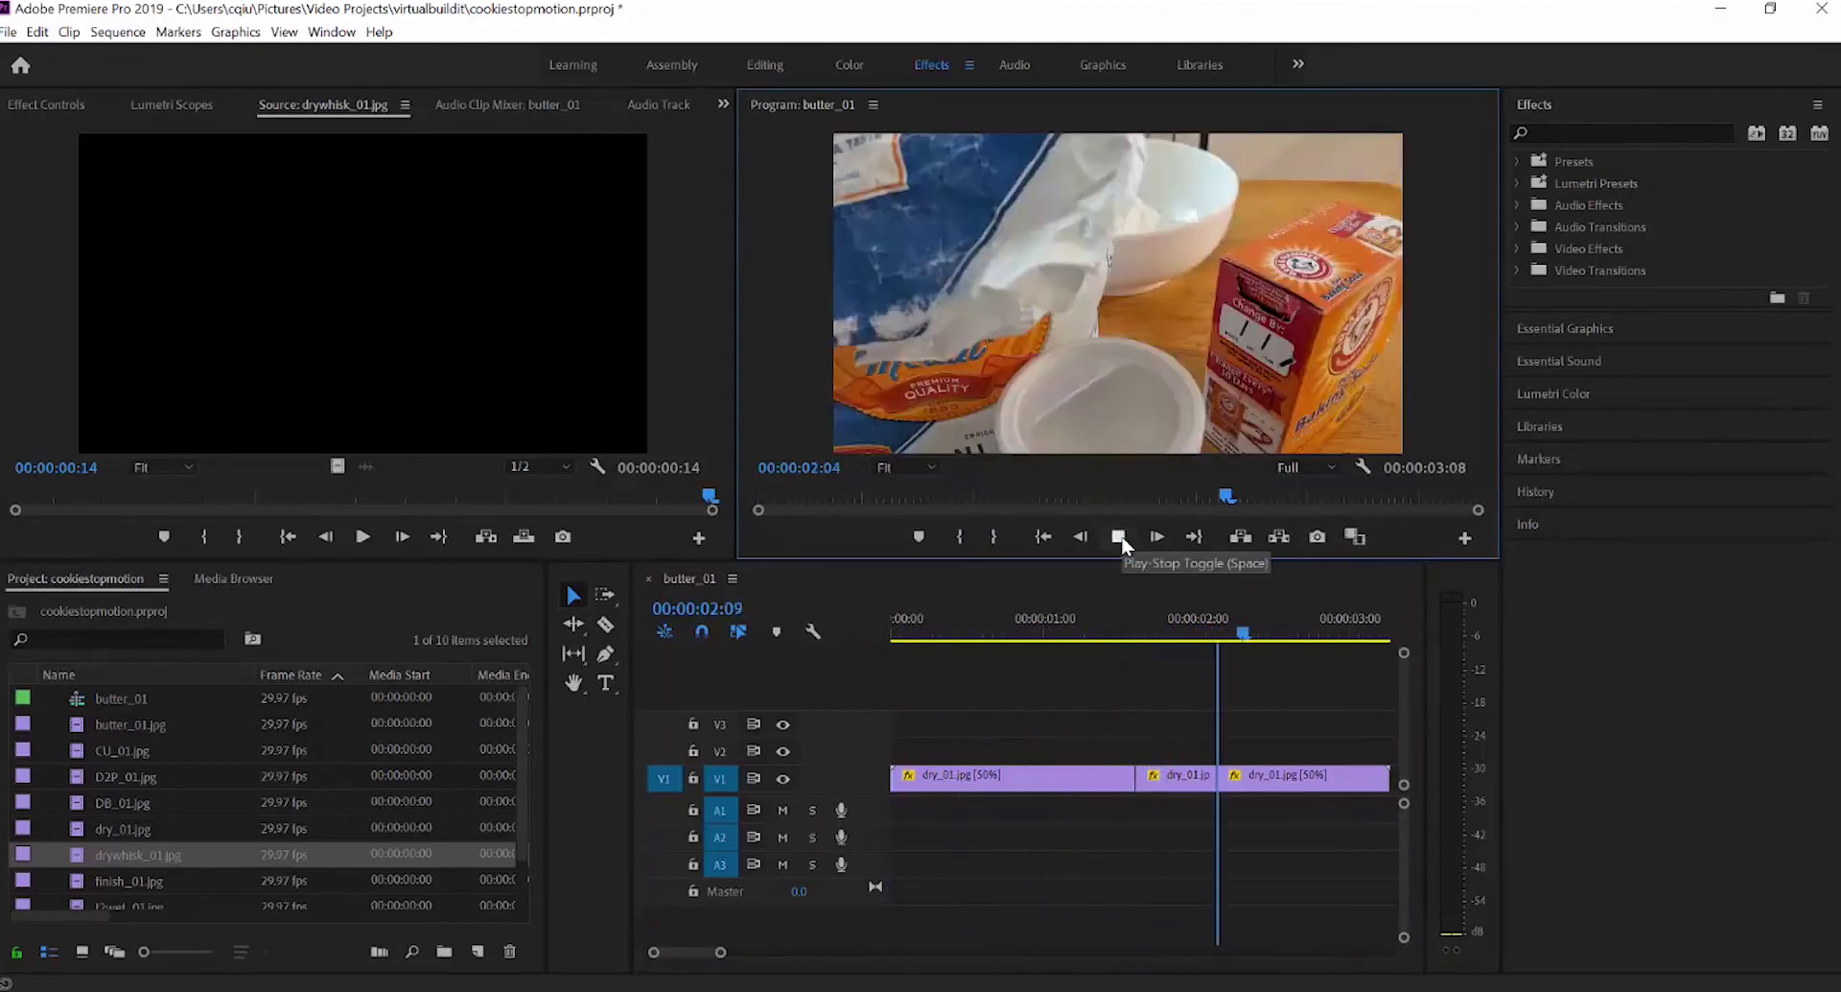
click(1118, 536)
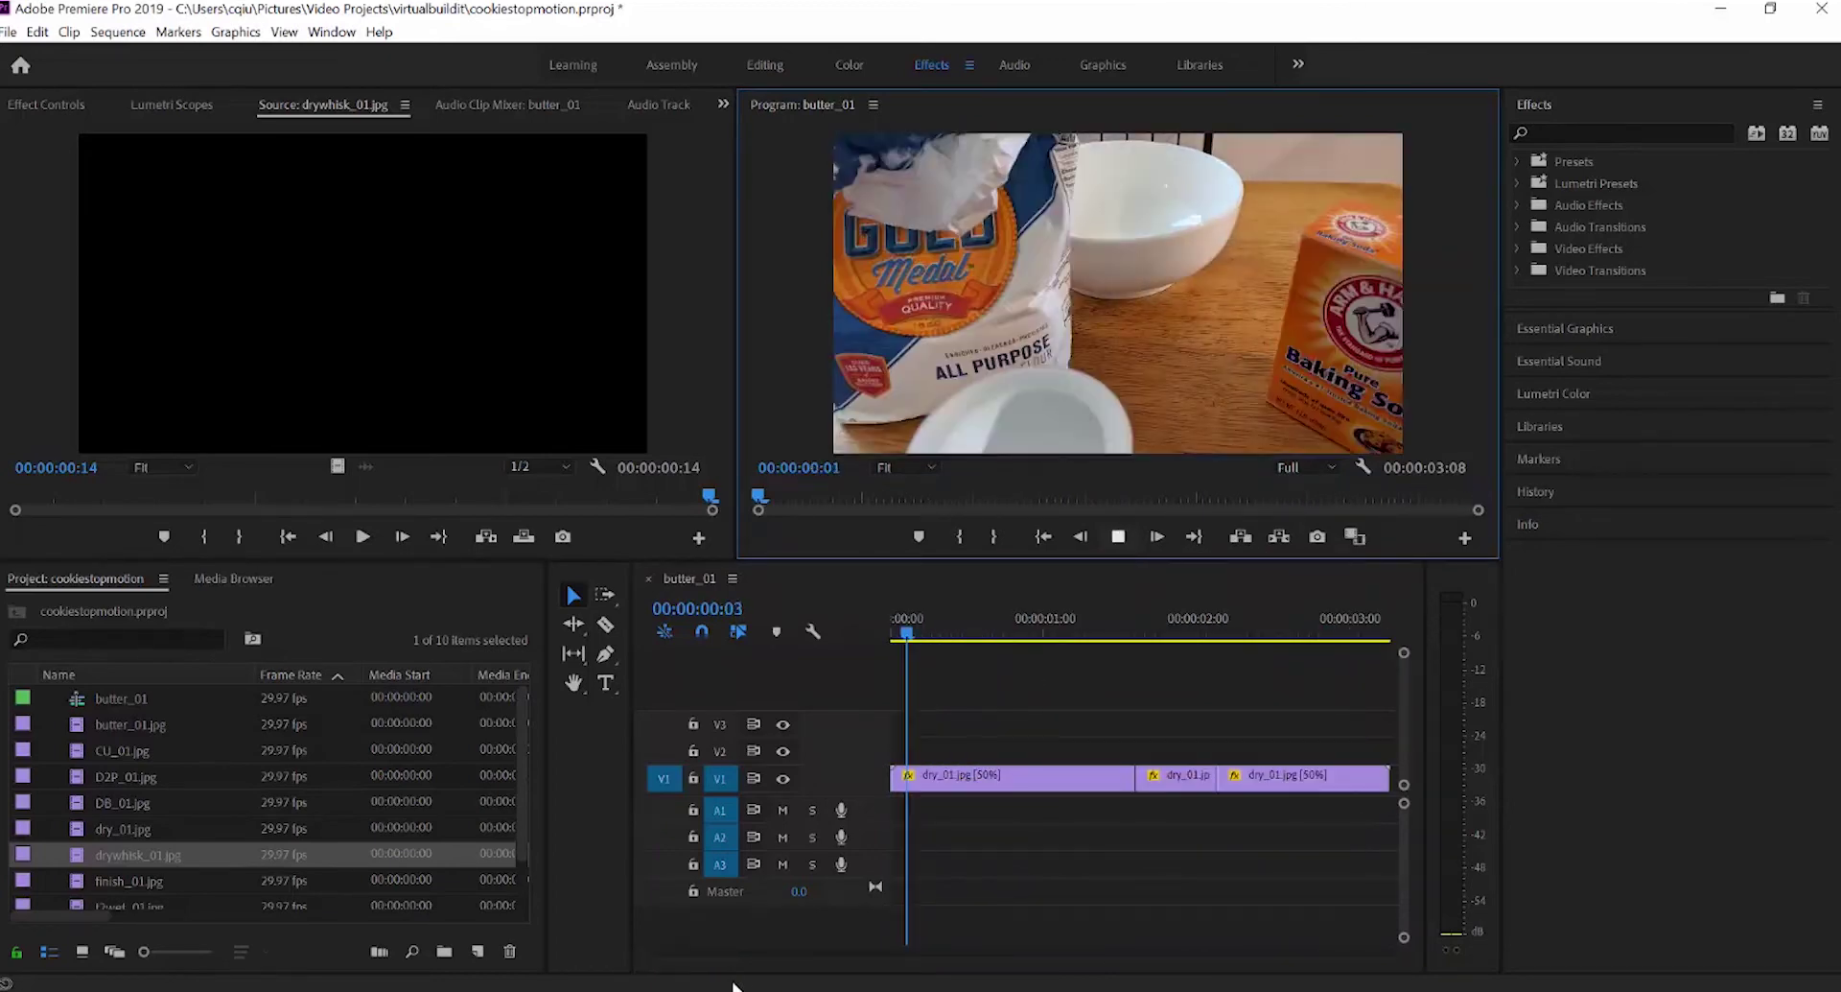
key(space)
- Split the first dry_01.jpg segment at 00:00:00:27 with the Razor tool, and set the playhead exactly on that cut
mouse_move(1052, 632)
mouse_down()
mouse_move(994, 631)
mouse_move(1032, 633)
mouse_up()
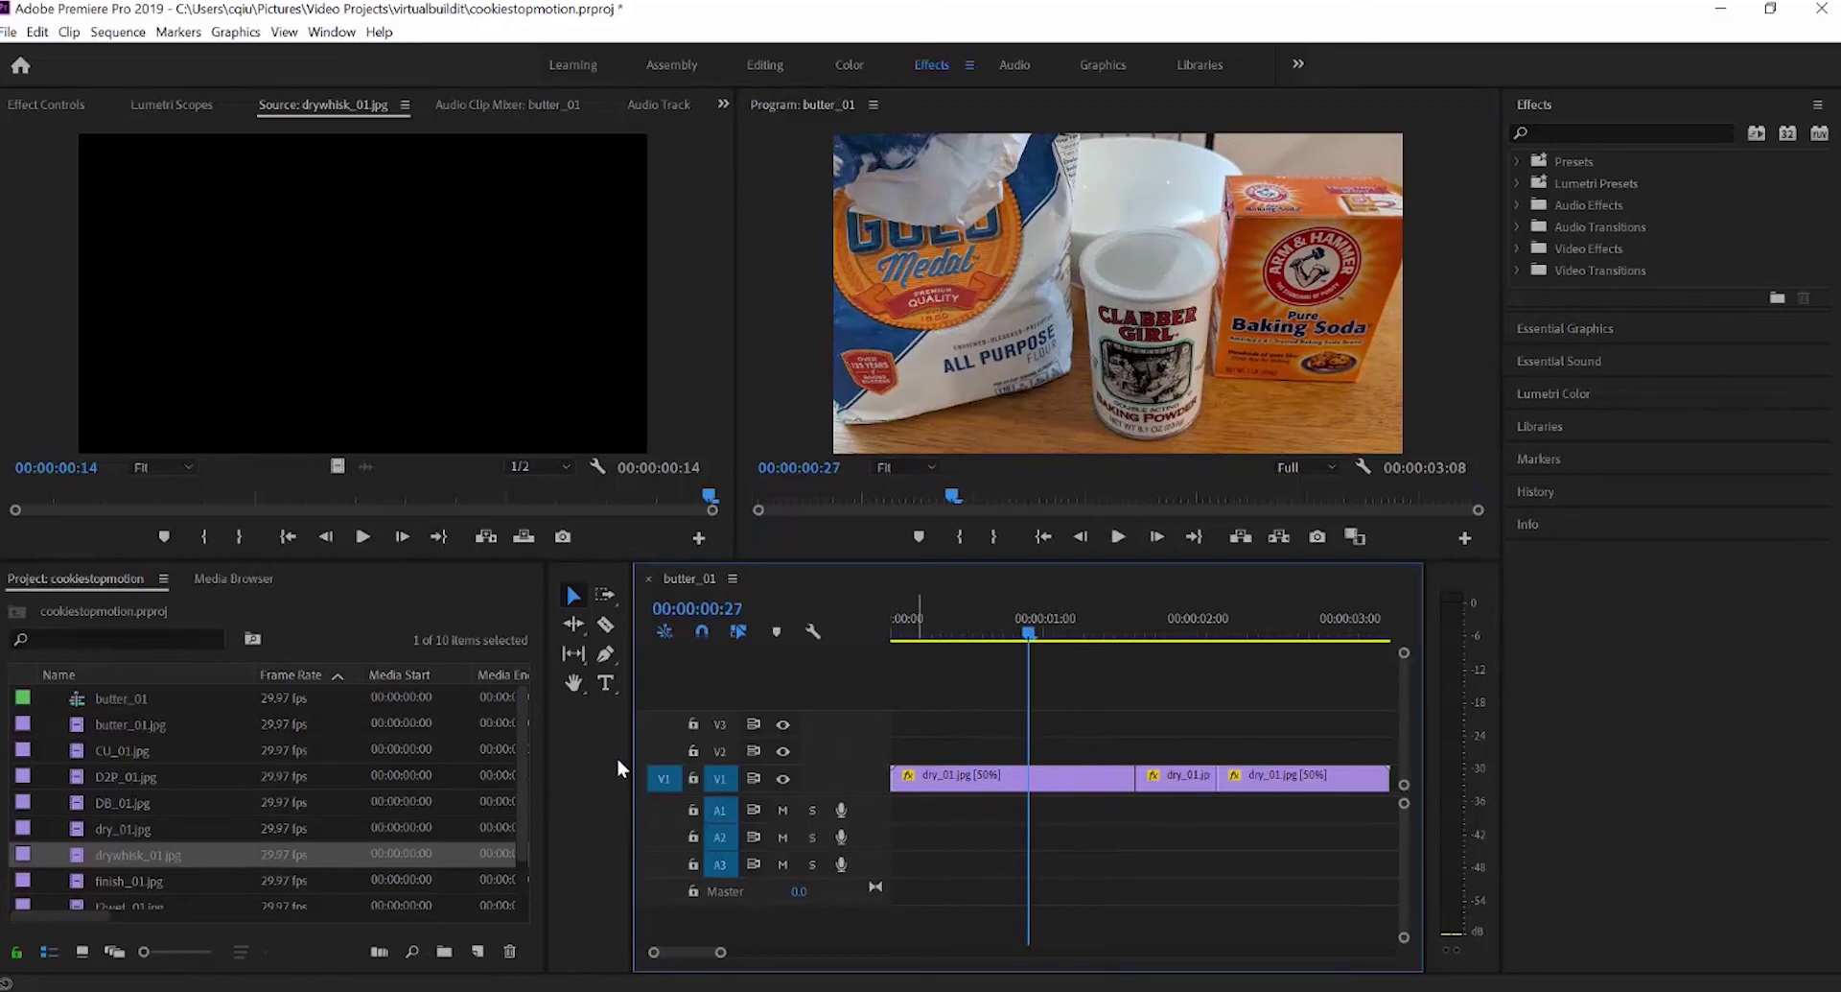
click(605, 624)
click(1037, 775)
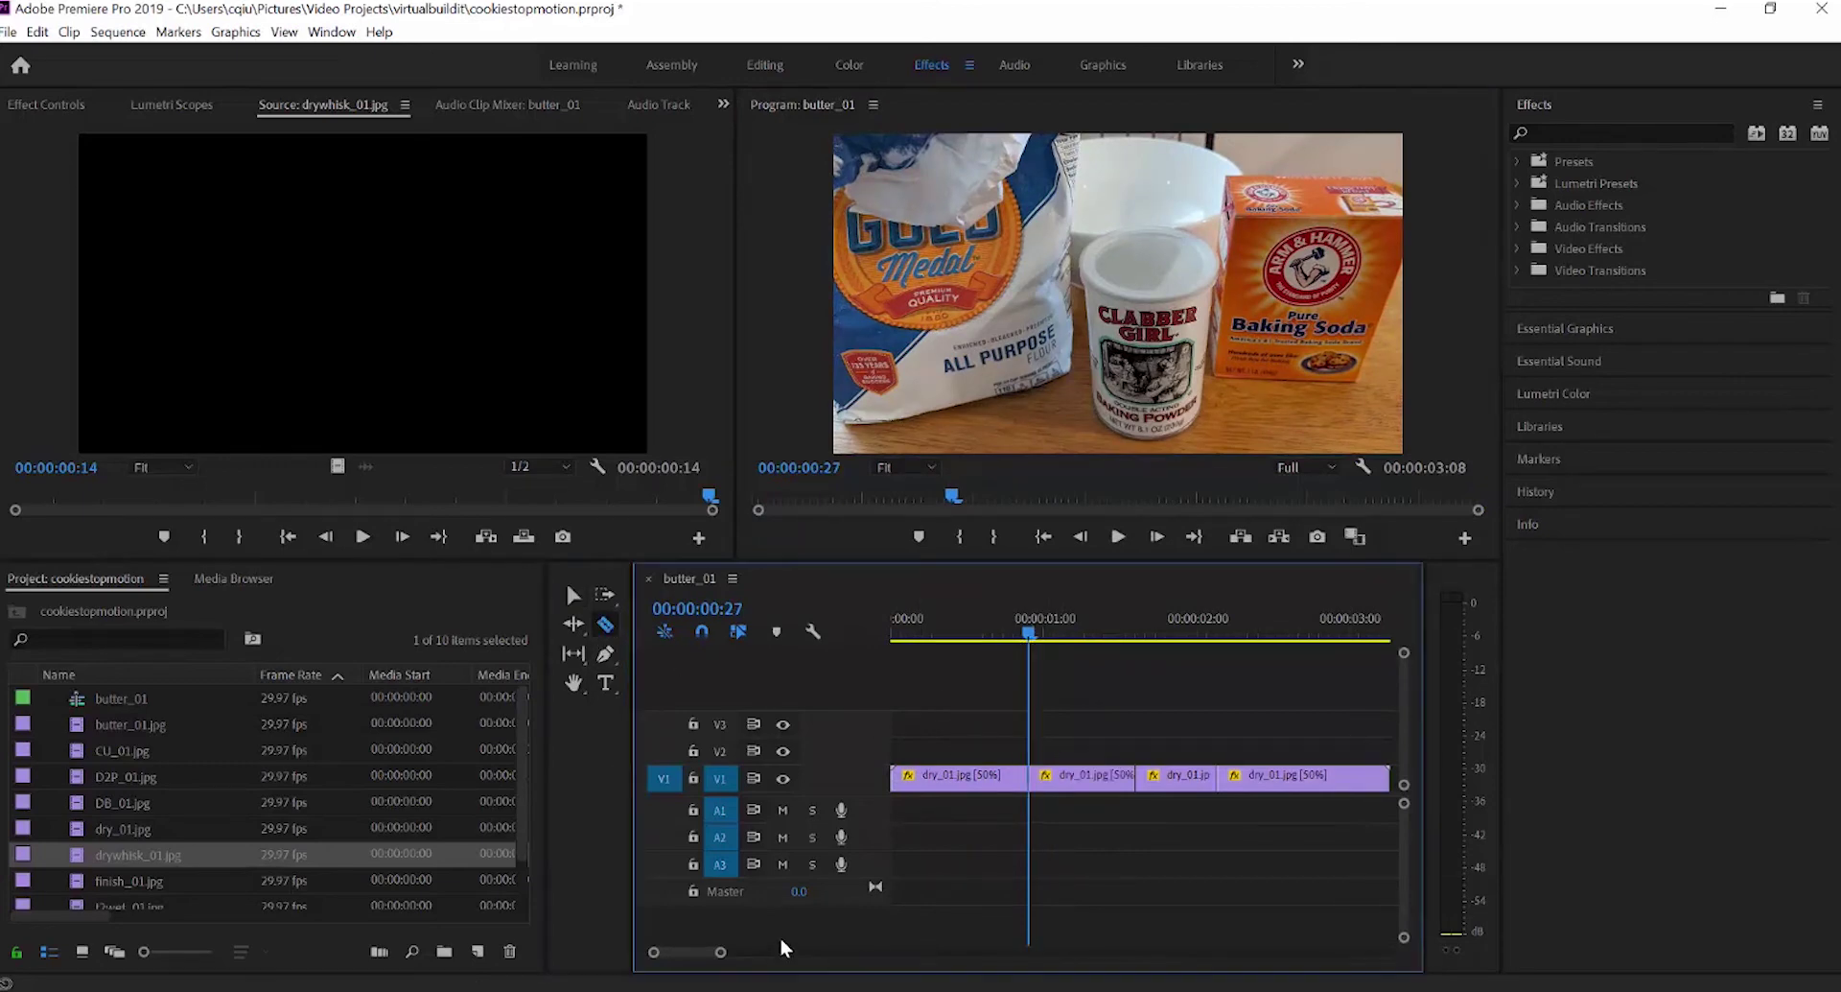
click(1035, 632)
drag(1037, 630, 1031, 633)
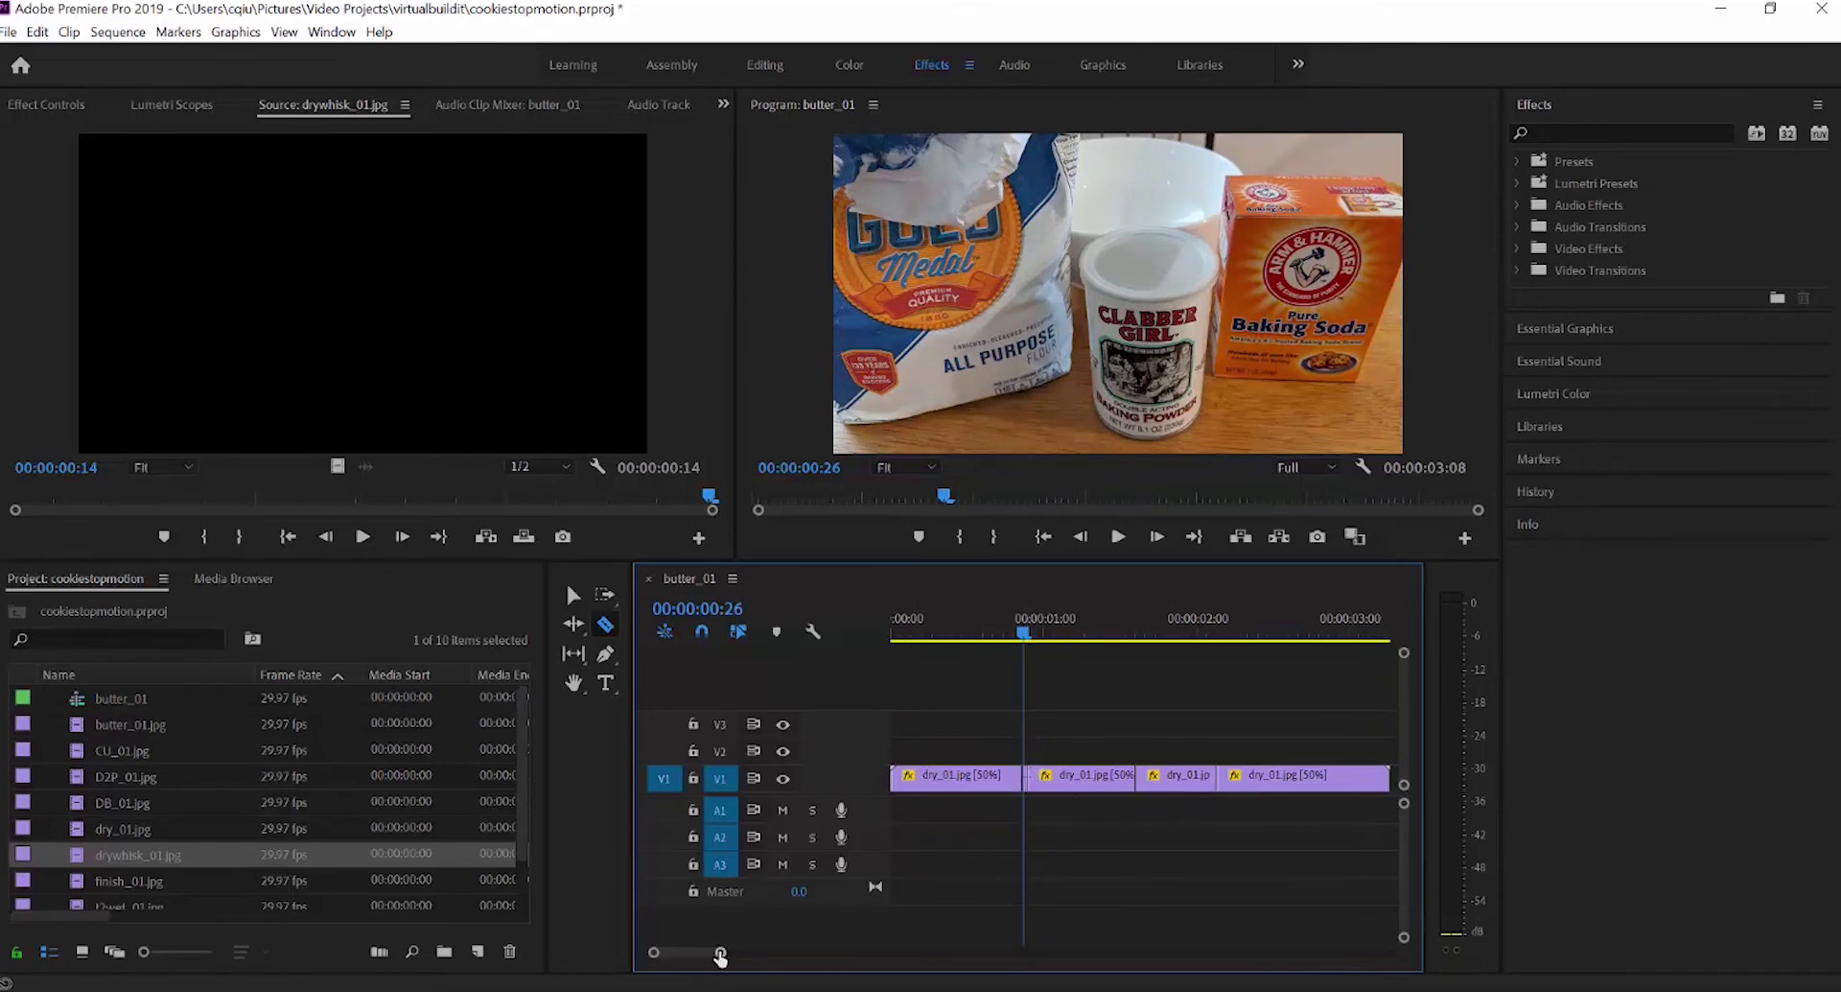
scroll(723, 954, down, 3)
scroll(723, 954, up, 6)
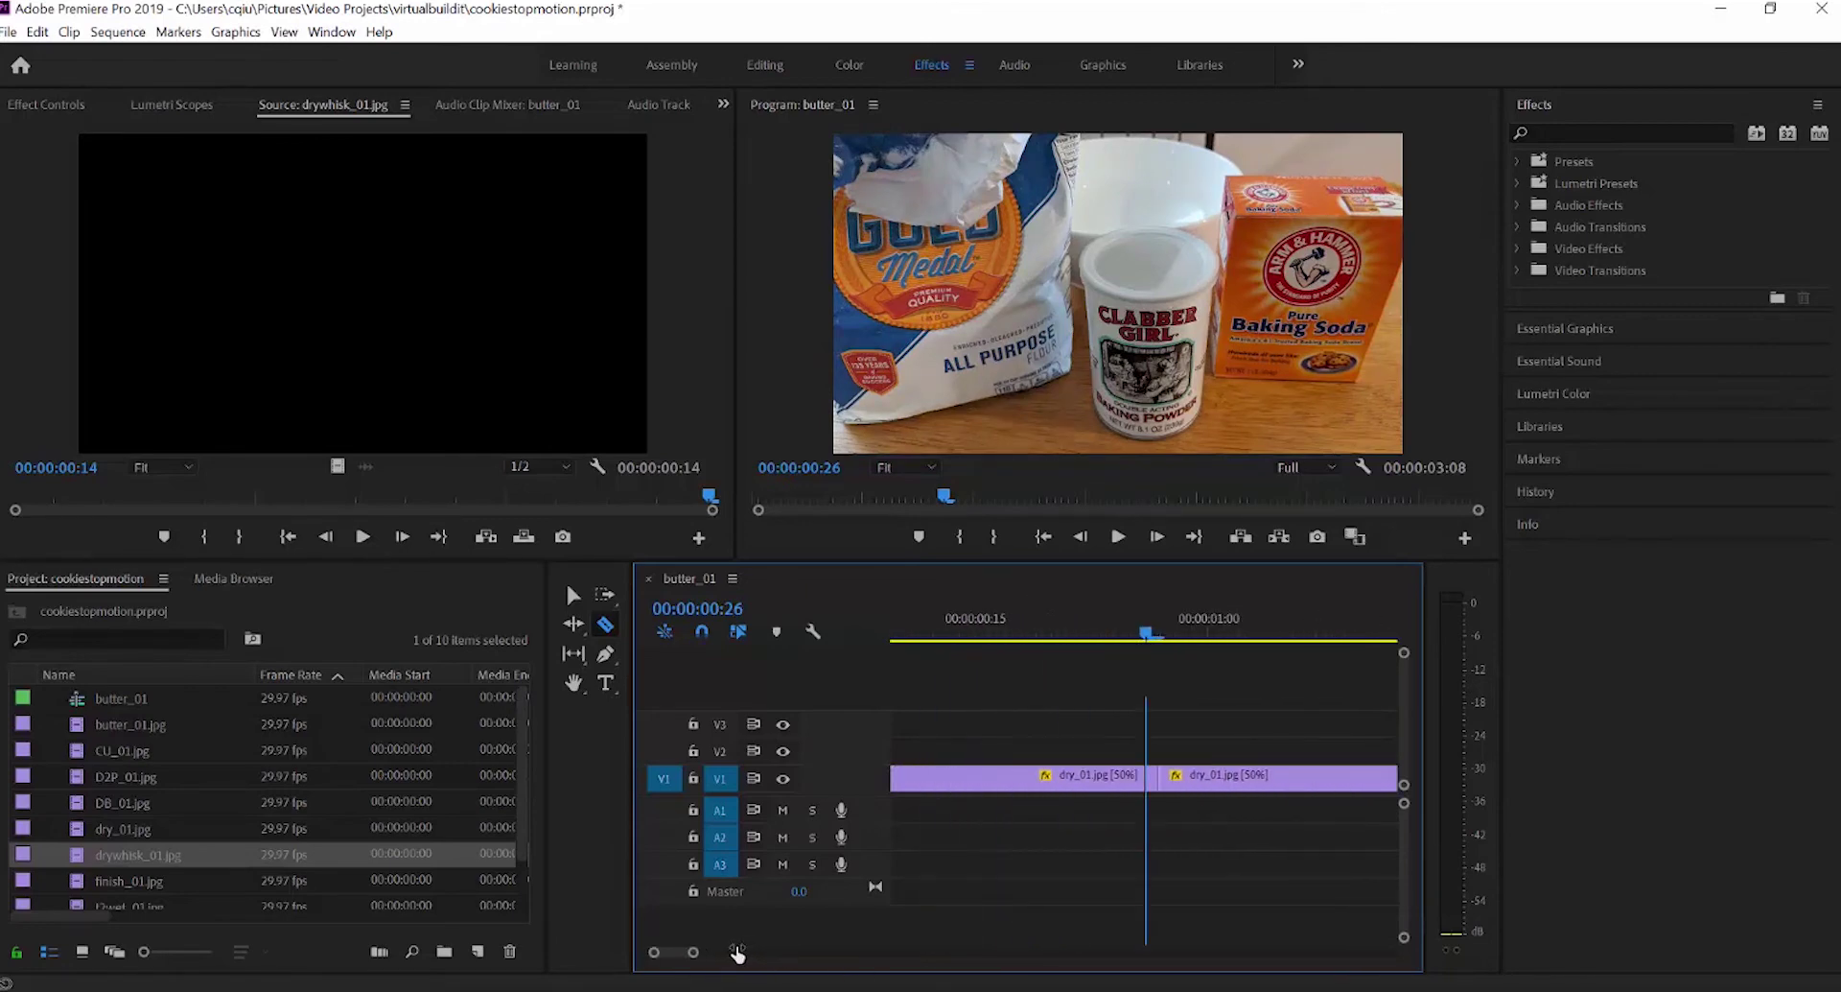
scroll(723, 954, down, 1)
click(1167, 637)
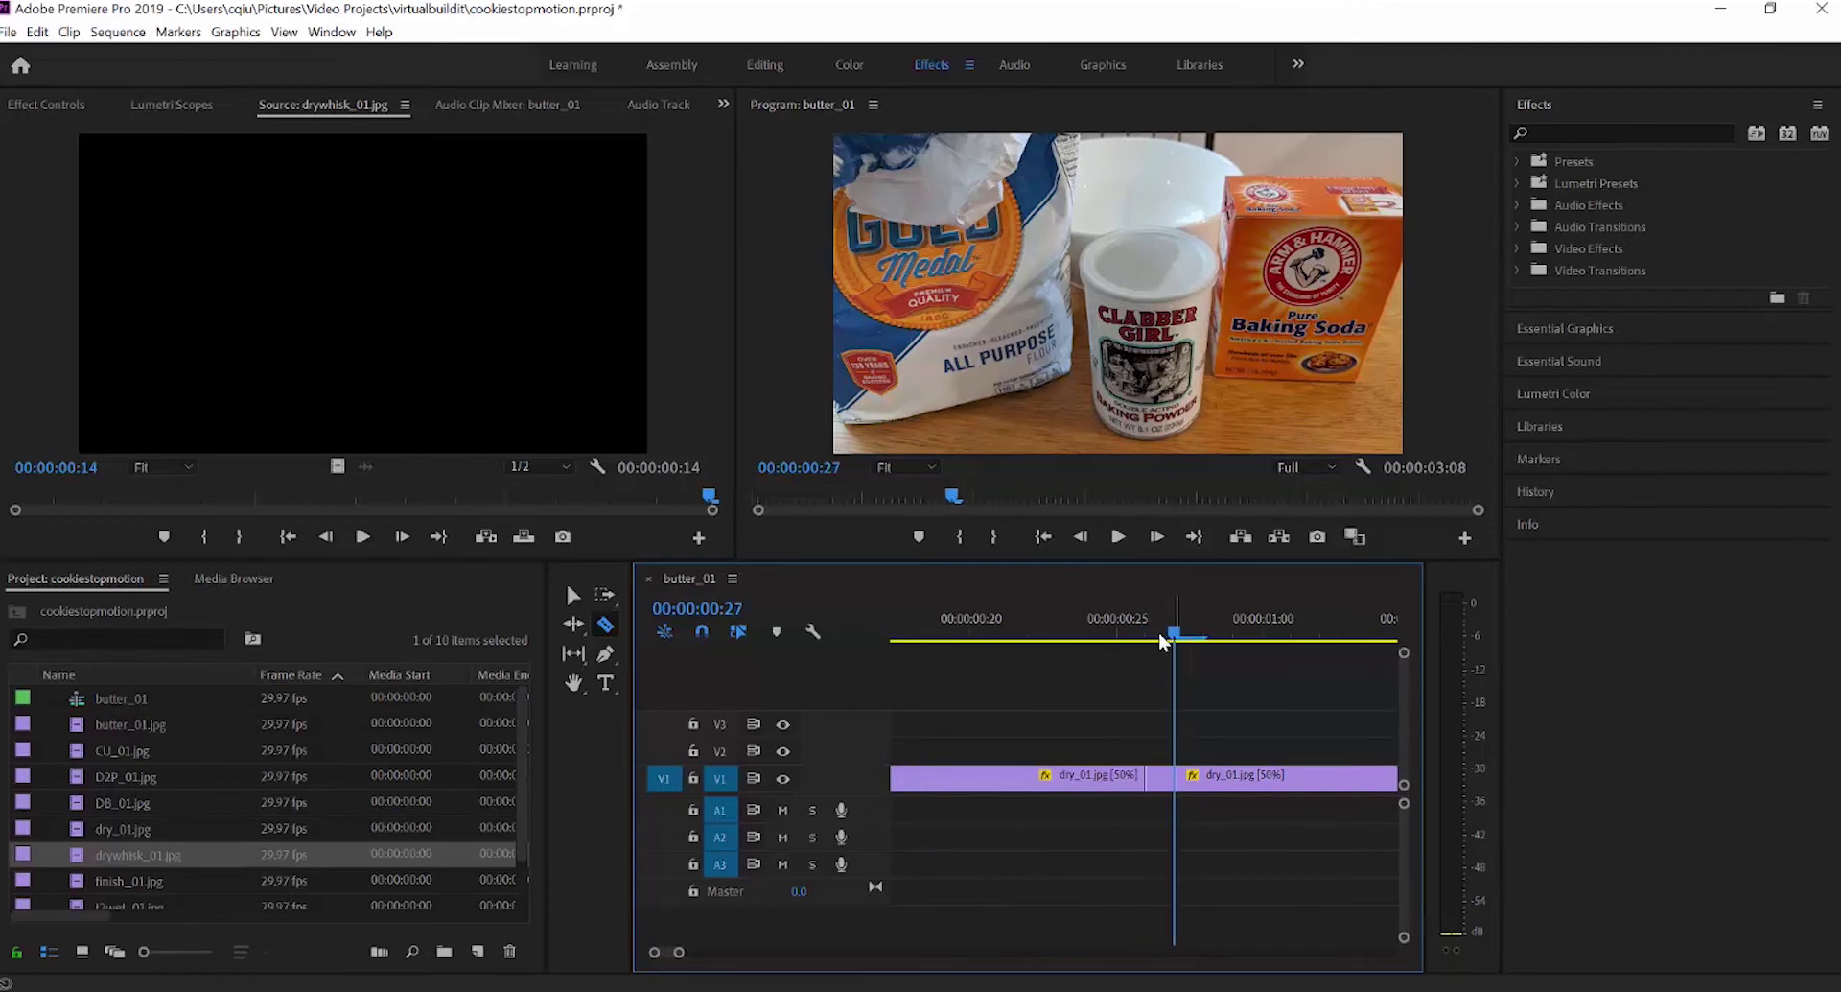
drag(678, 957, 728, 952)
- Move the three dry_01.jpg segments after the playhead about one second later on track V1
click(575, 593)
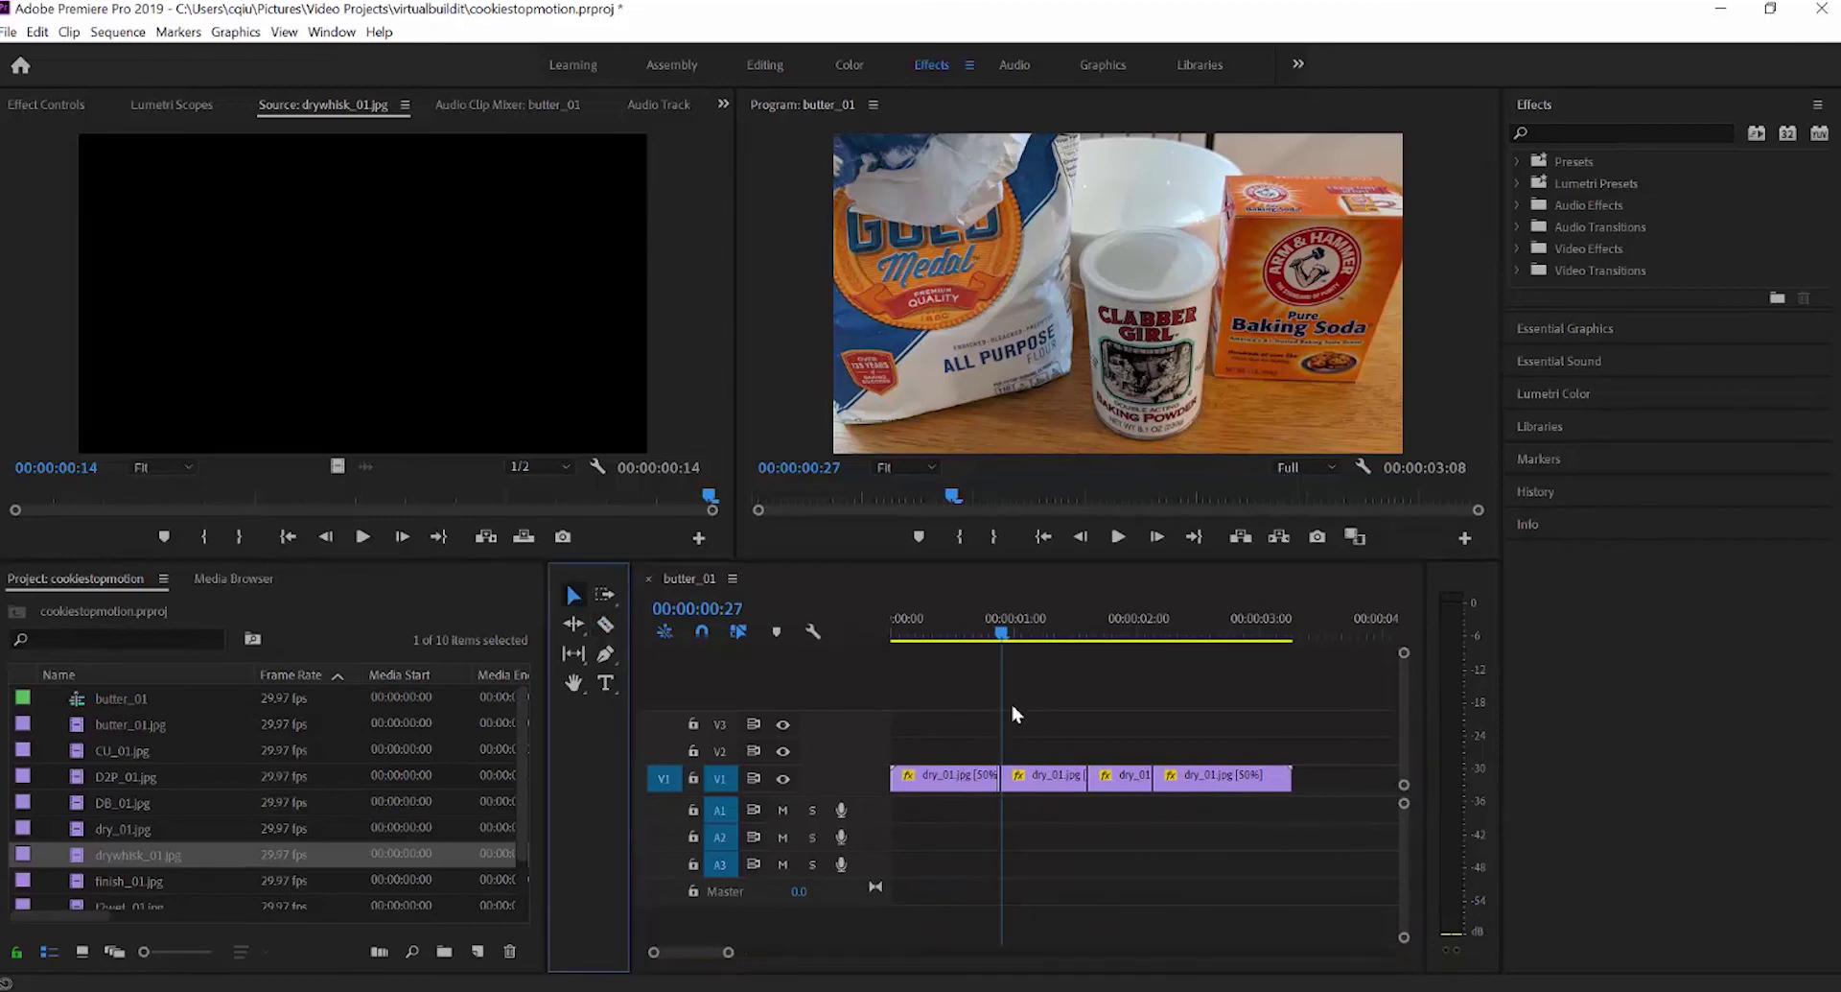
drag(1354, 826, 1032, 712)
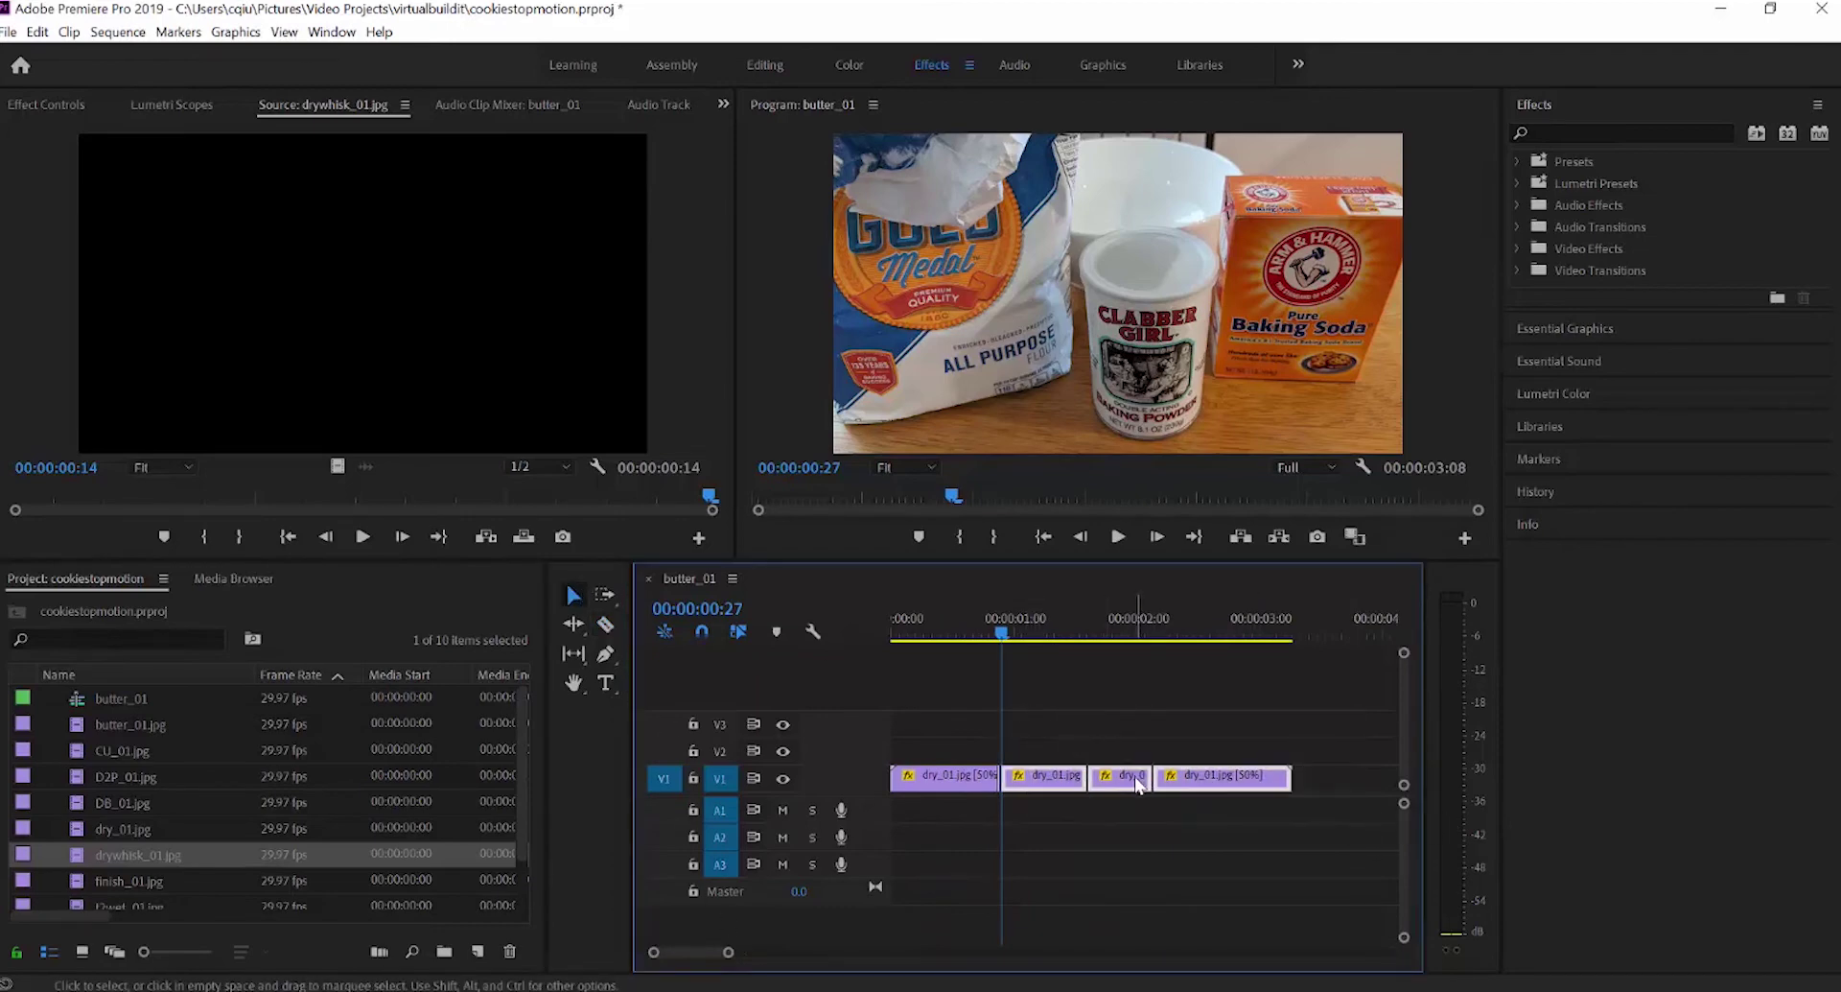
drag(1050, 777, 1175, 776)
- Slow the one-frame dry_01.jpg segment just before the gap to 1.67% speed through its clip duration
click(1000, 779)
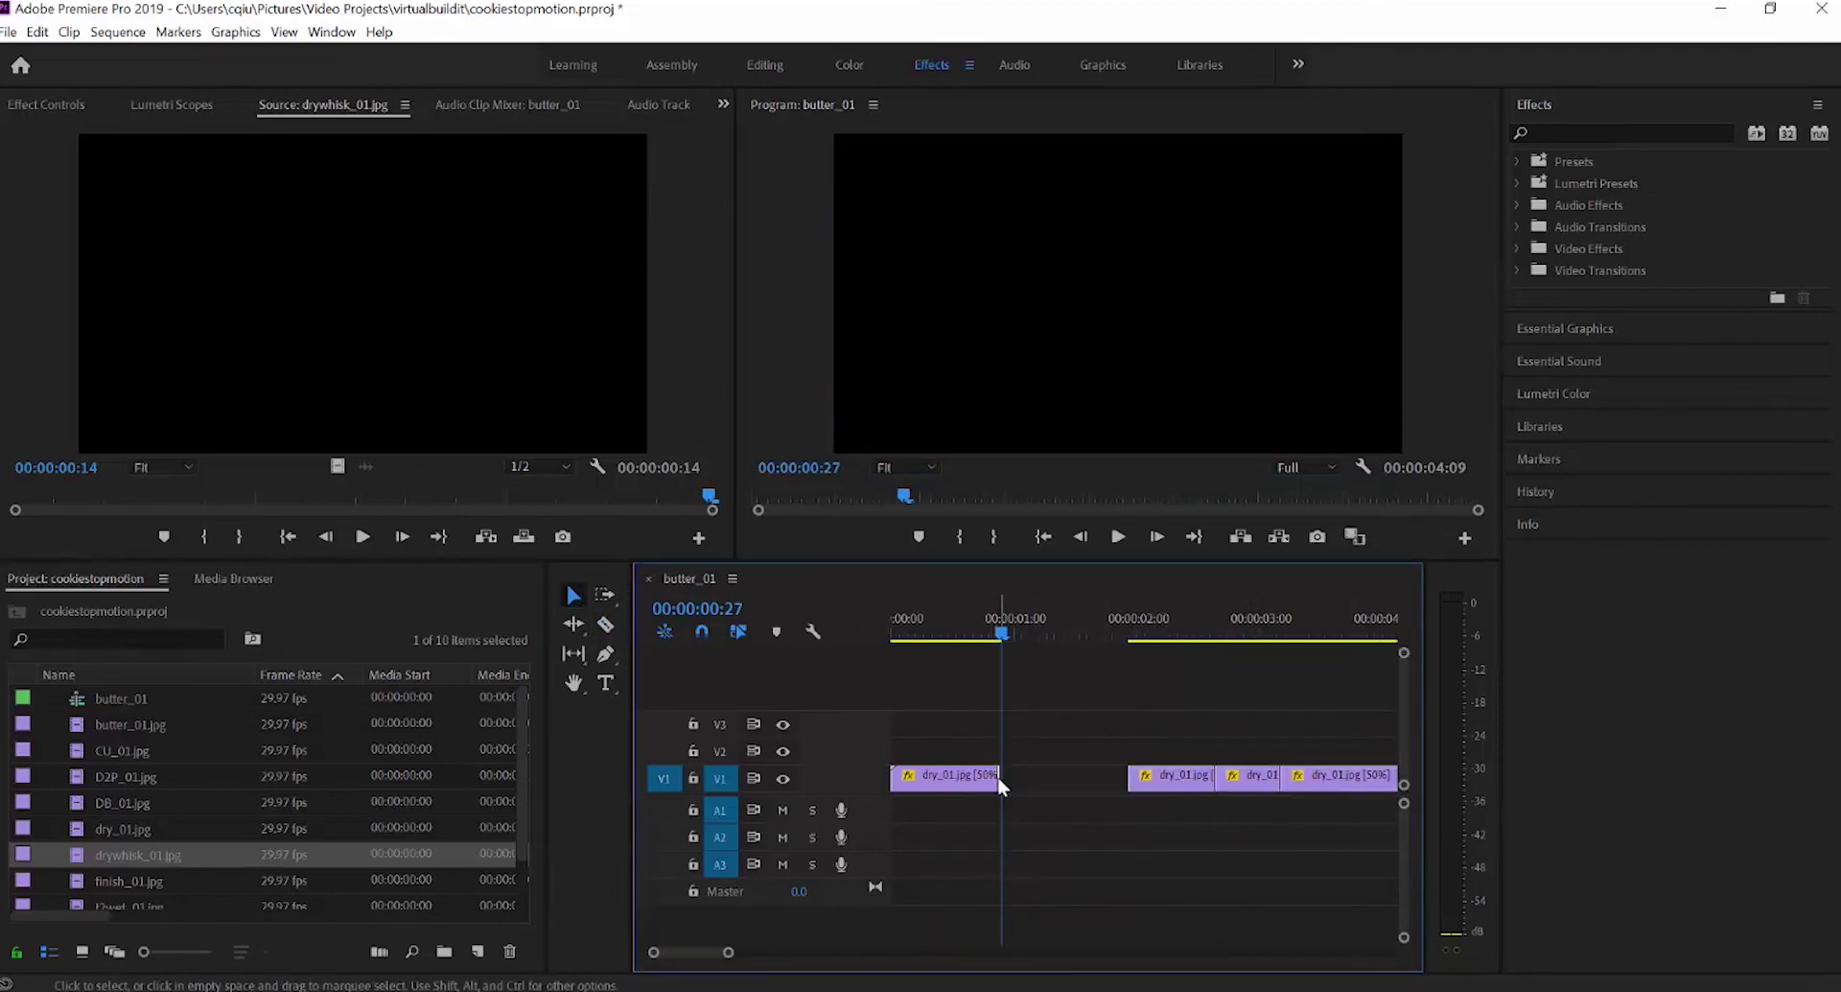
right_click(998, 775)
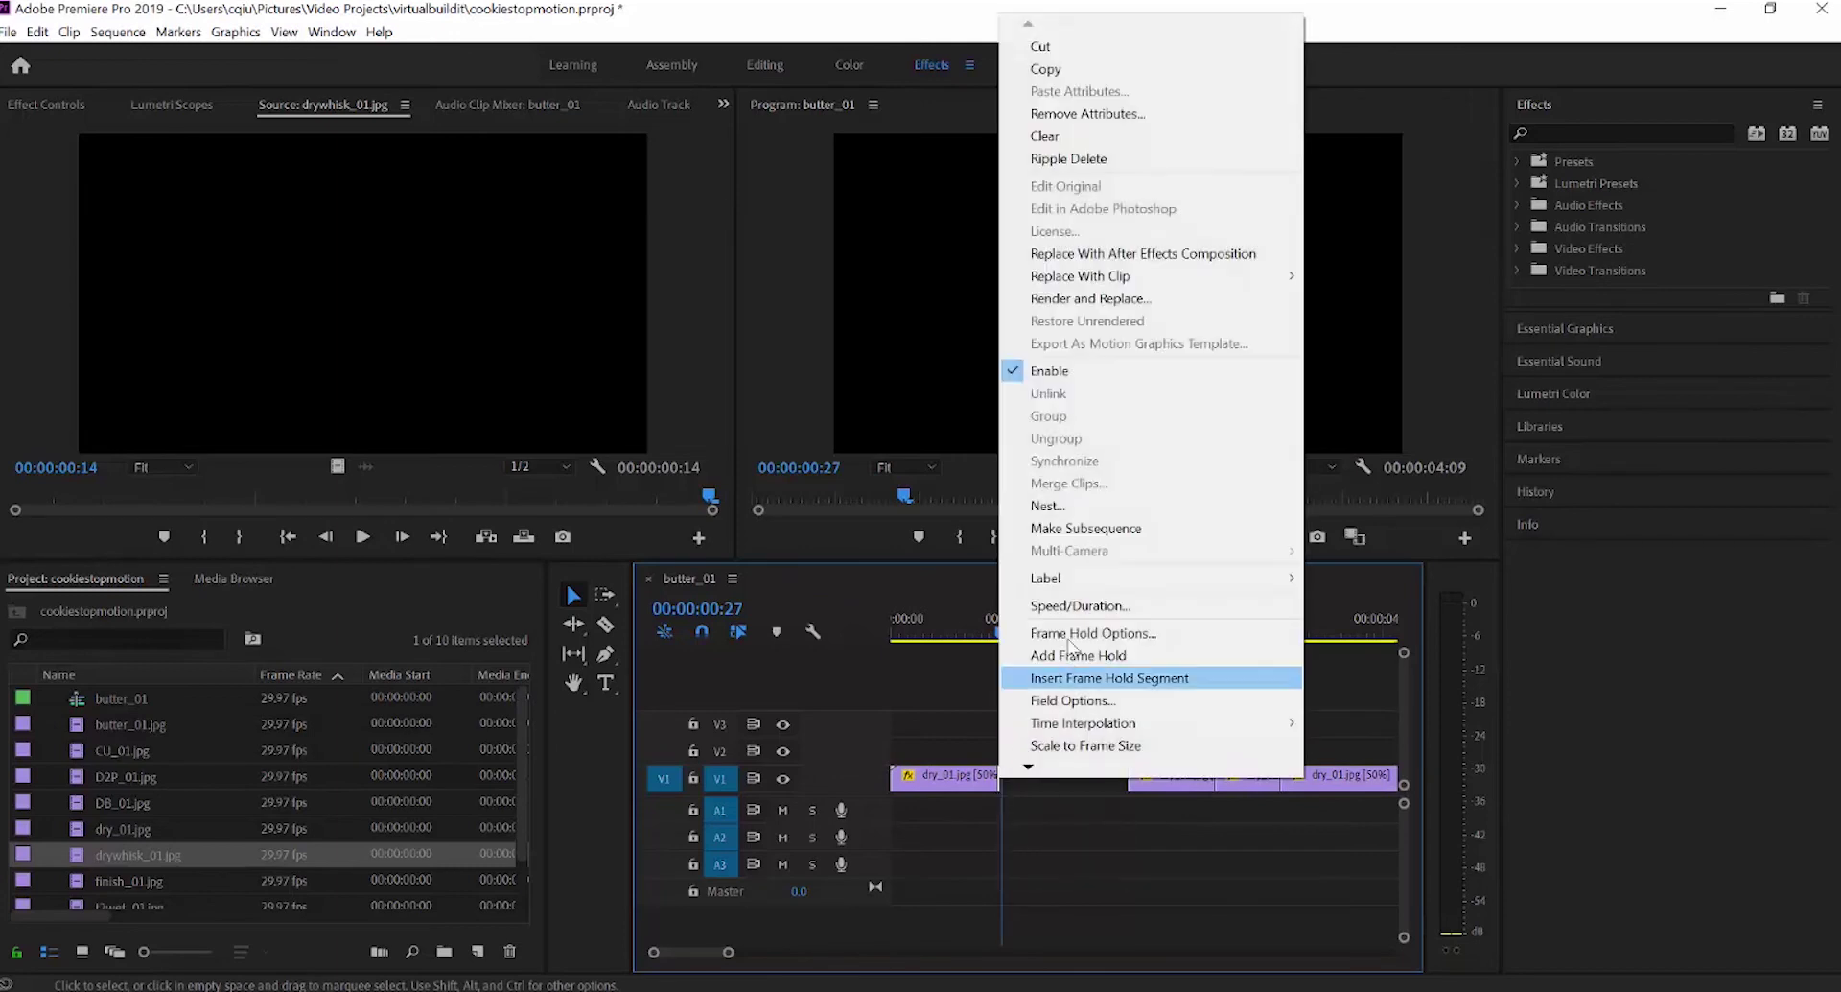
click(1078, 612)
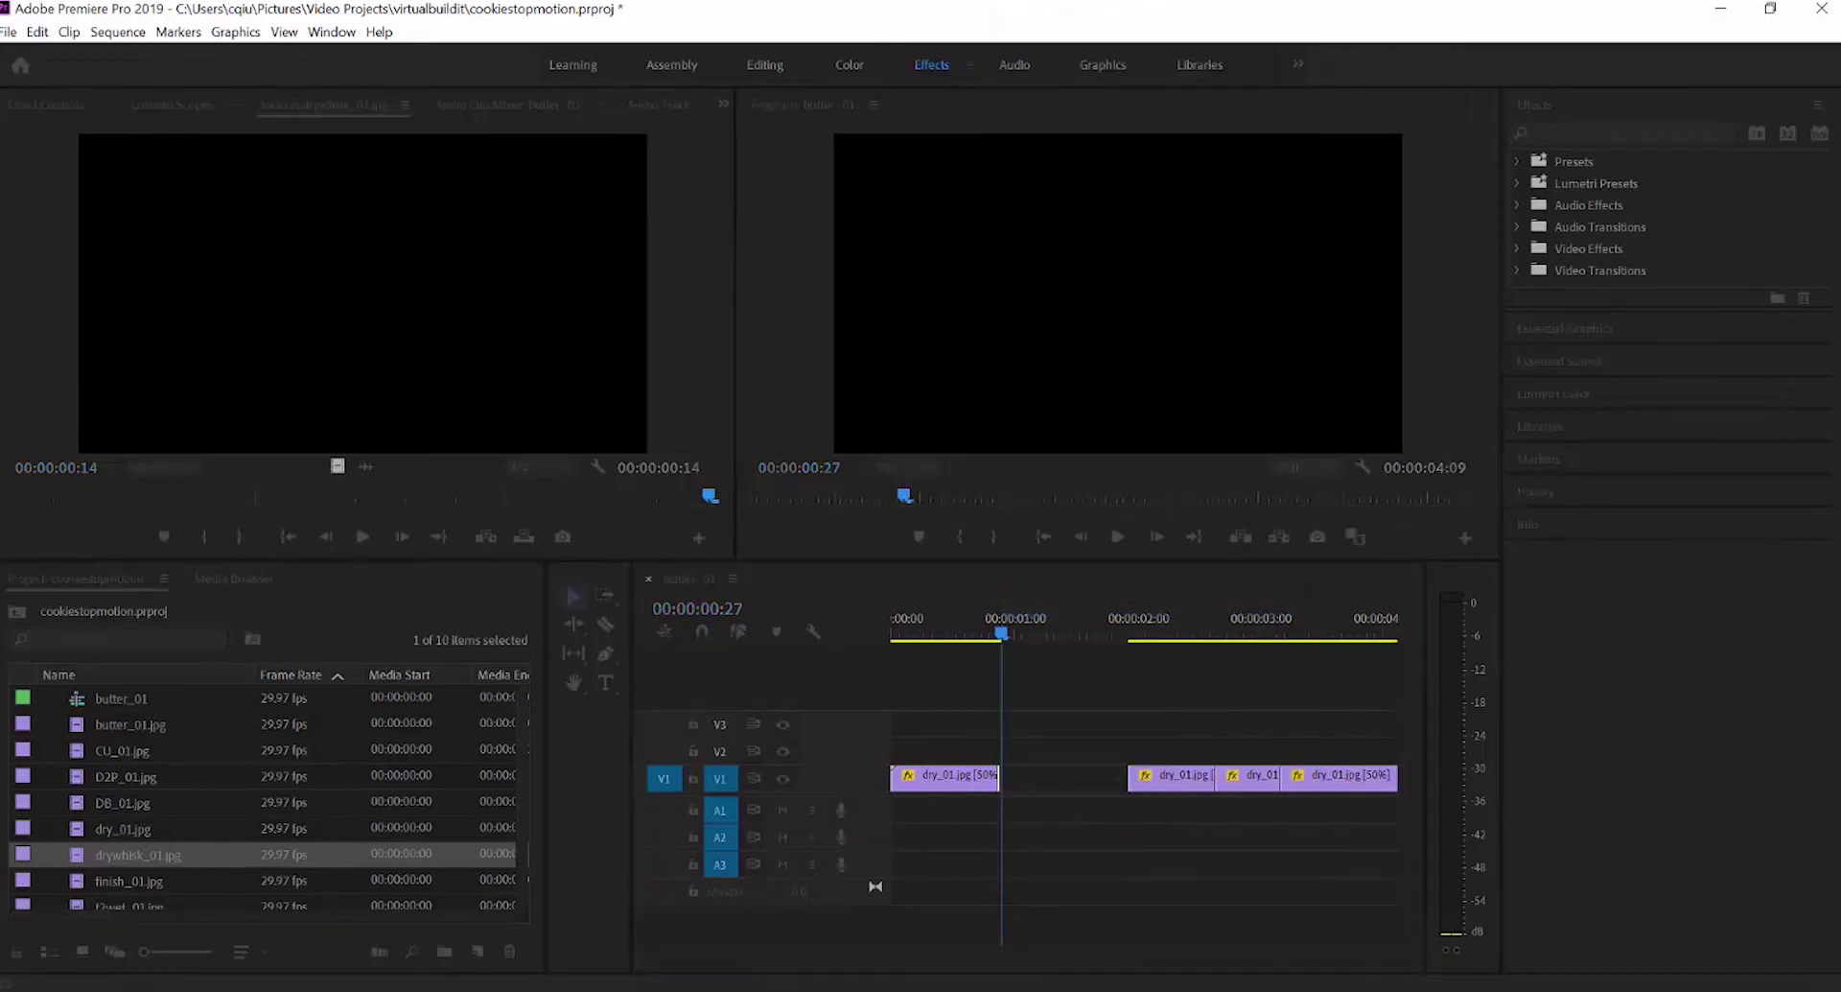
click(1137, 554)
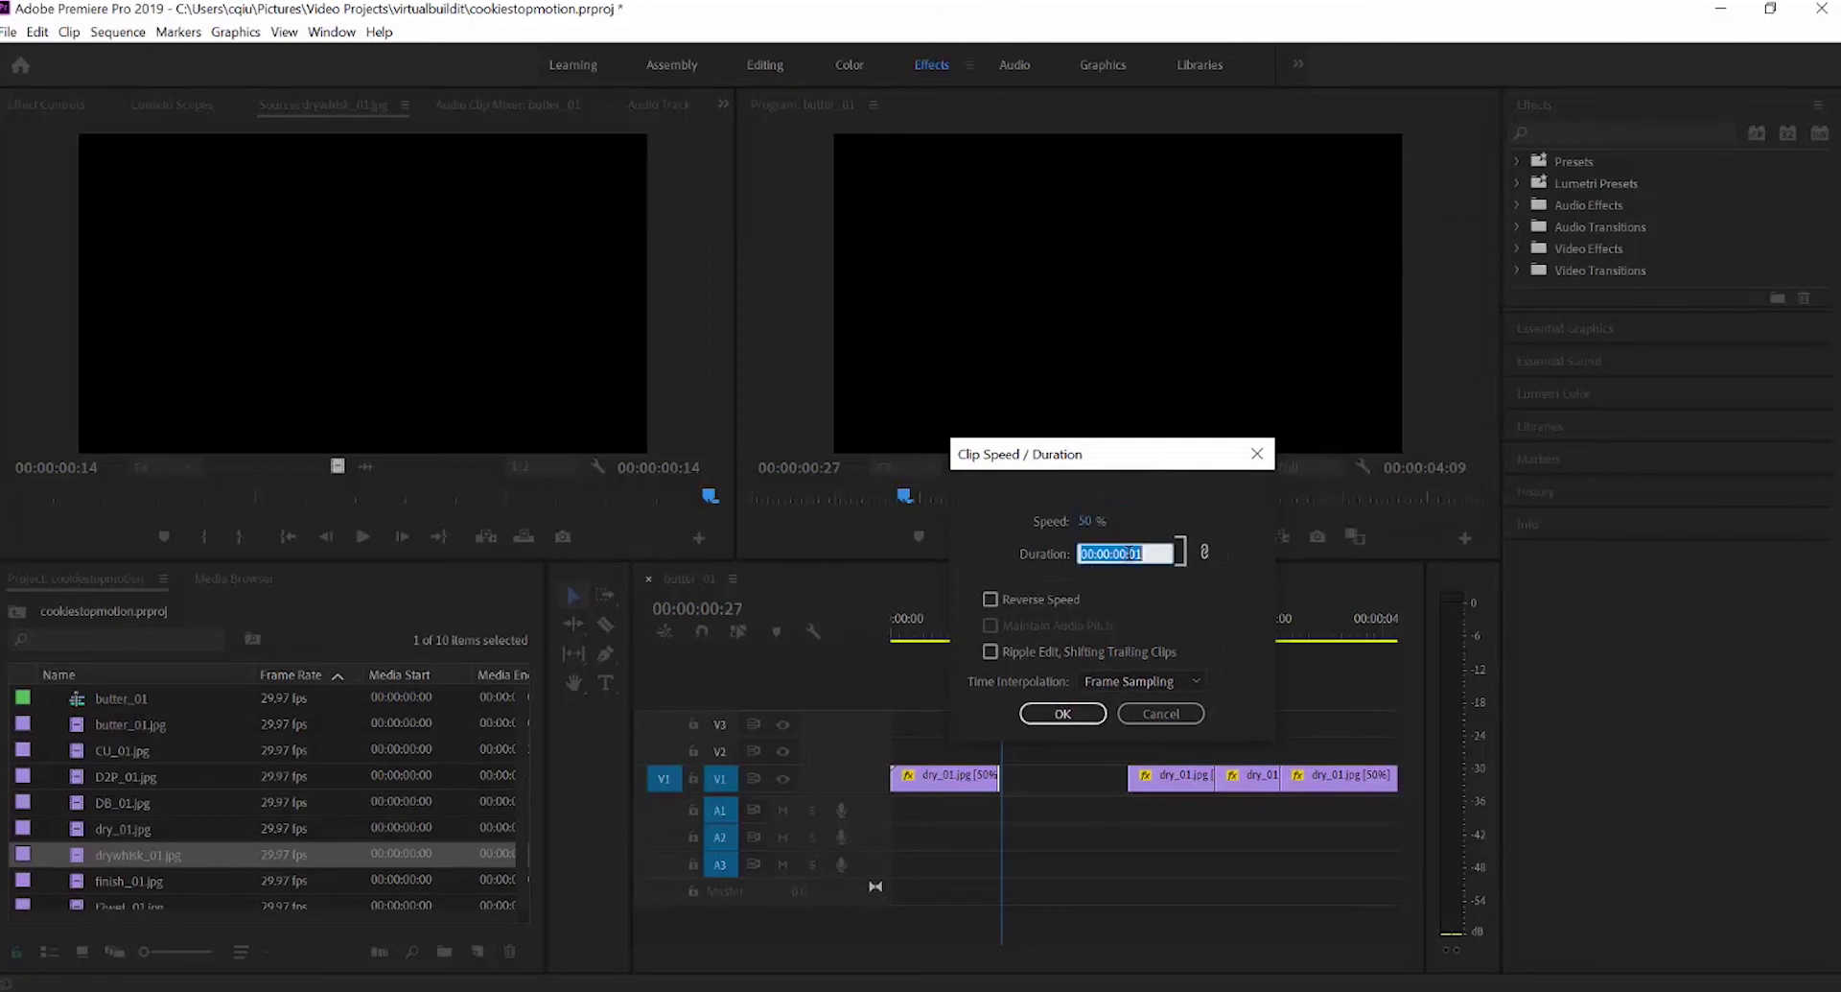
click(1135, 554)
key(Return)
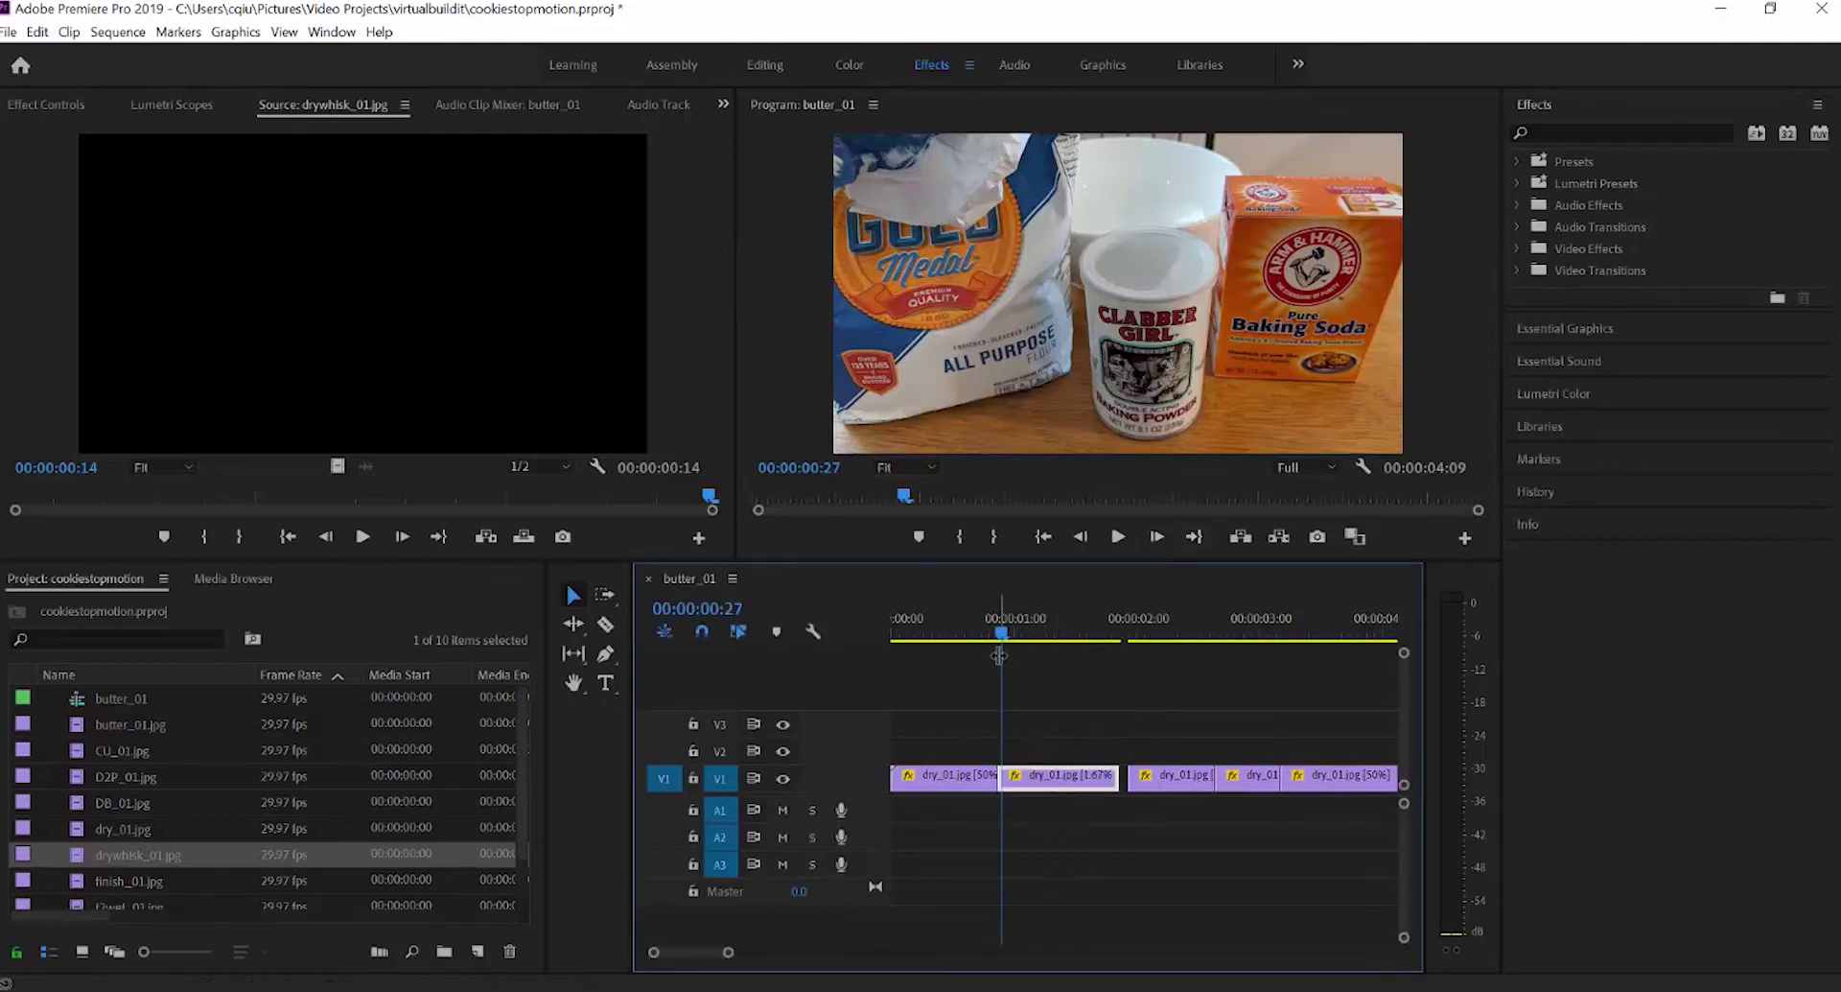
- Ripple delete the remaining gap after the slowed dry_01.jpg segment, and play the sequence from the start
key(Down)
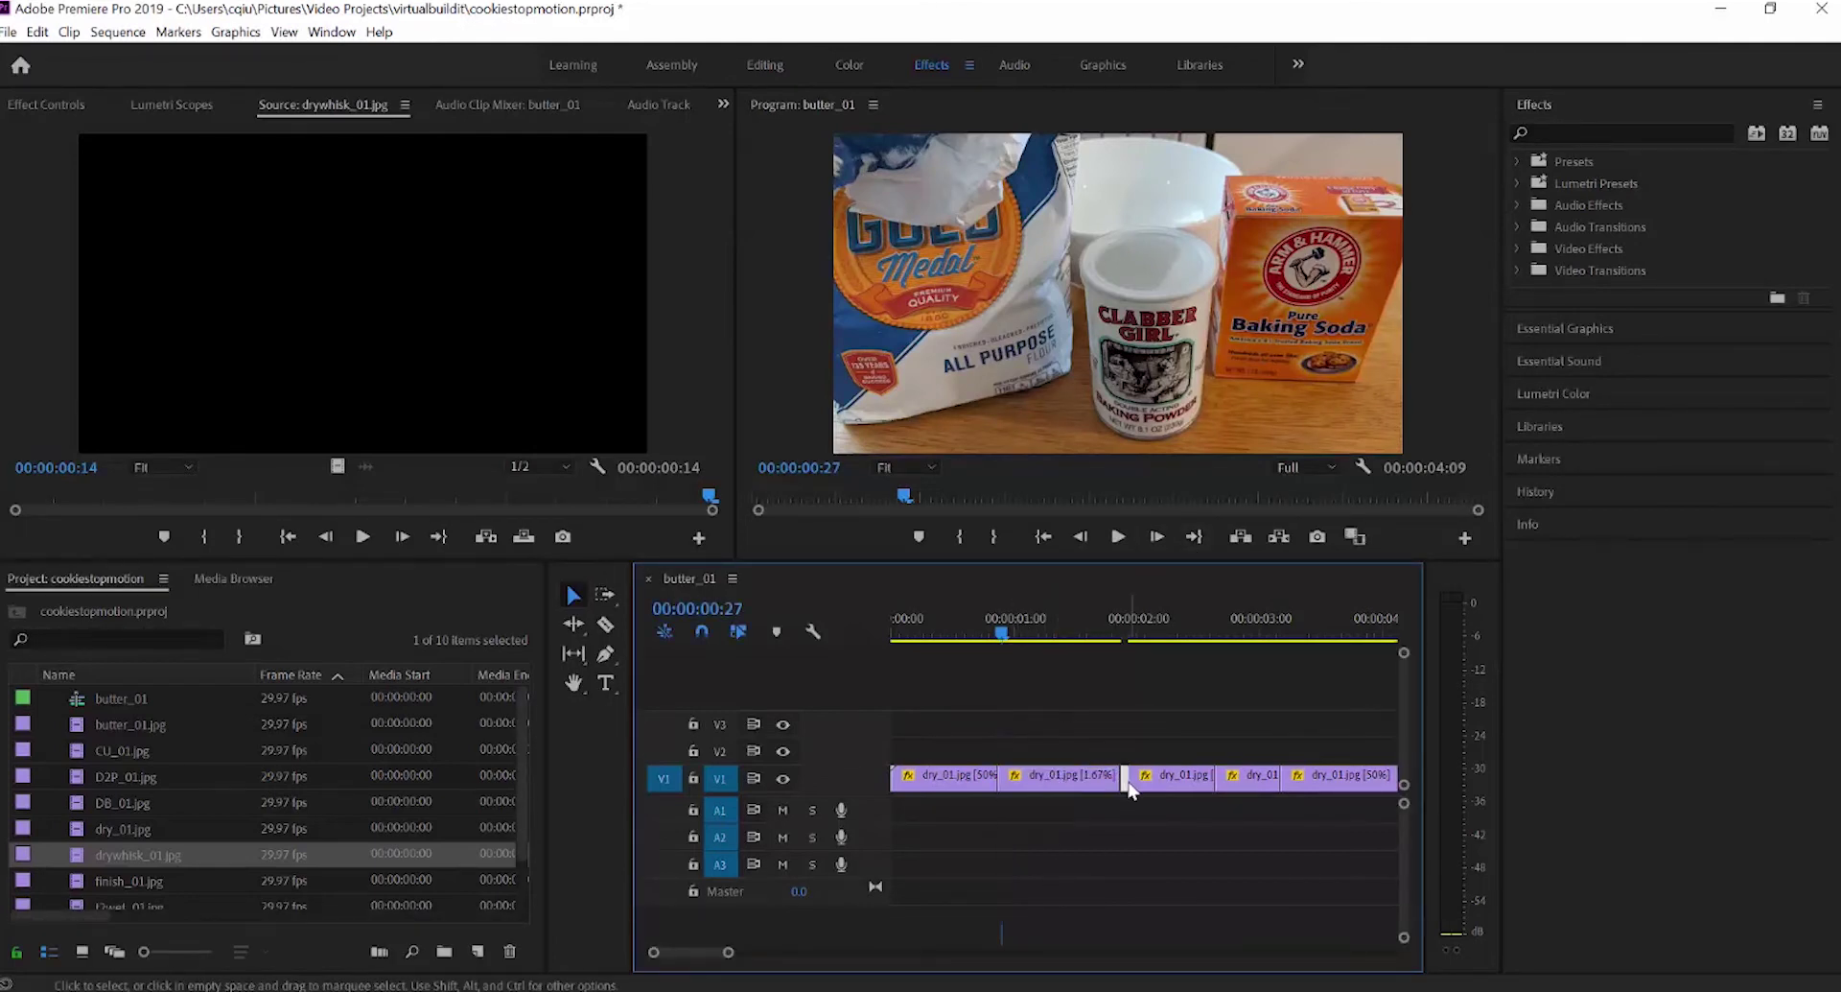
right_click(1122, 776)
click(1189, 791)
key(Home)
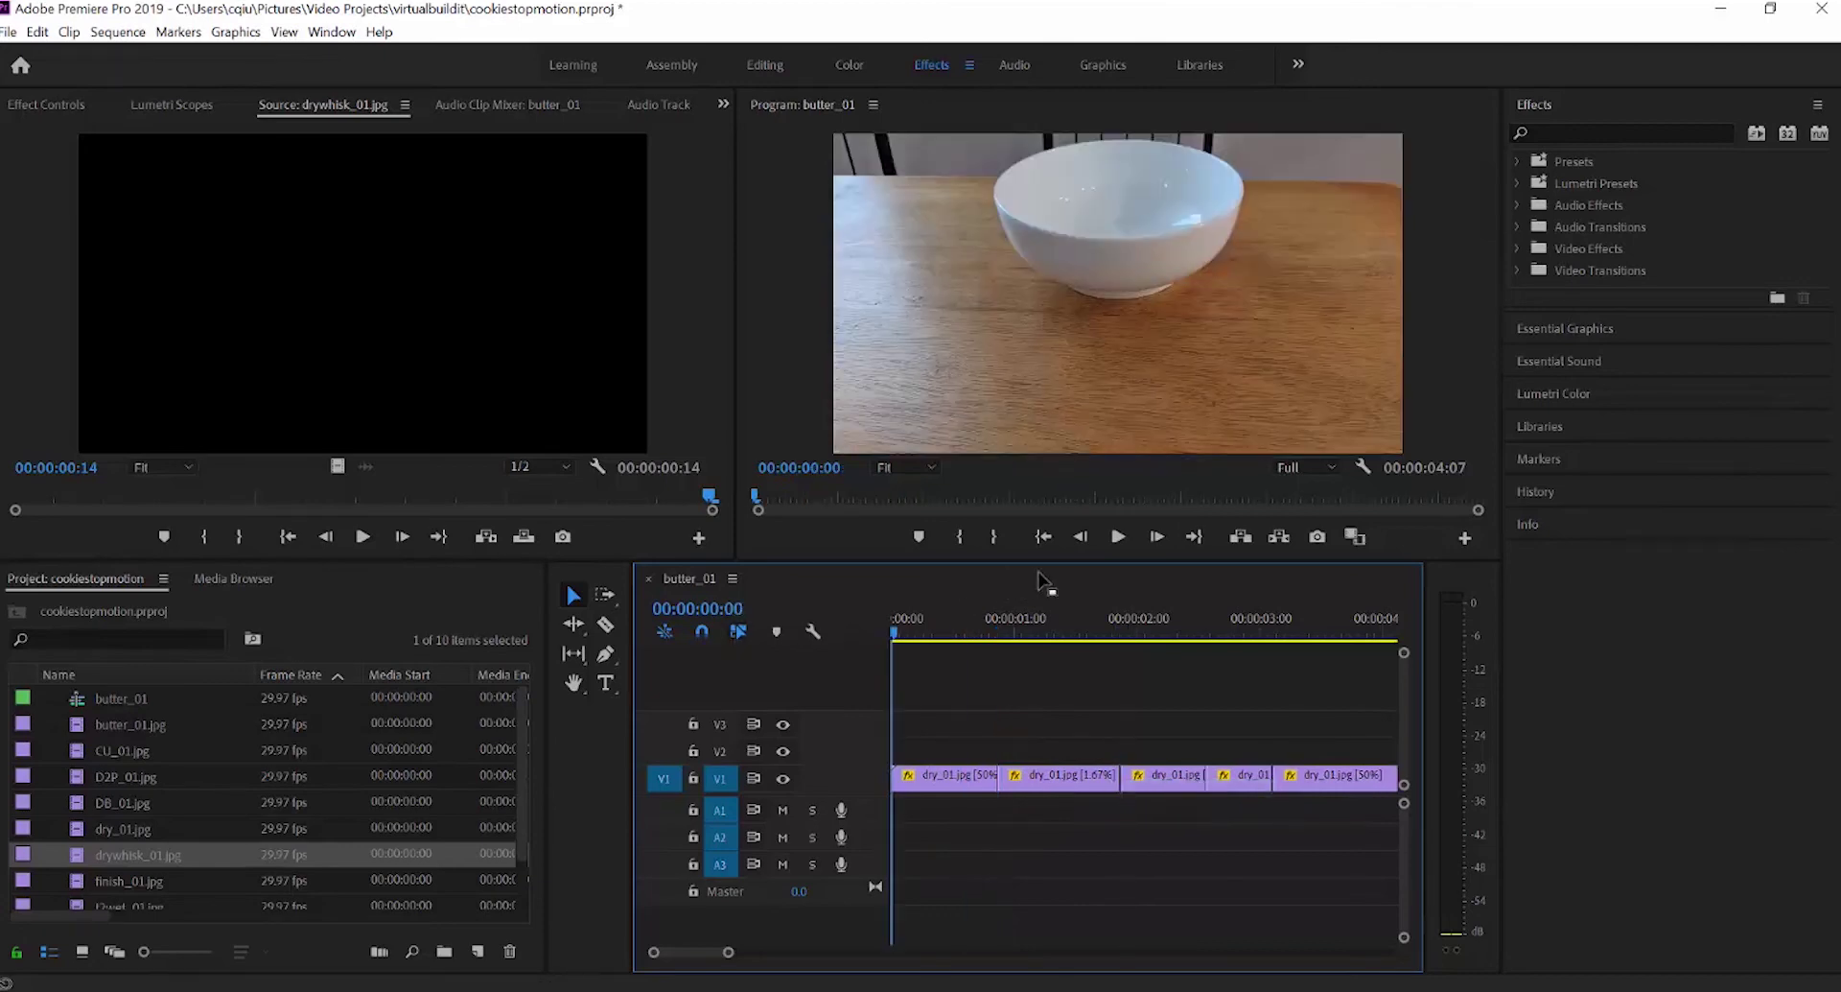
click(1119, 537)
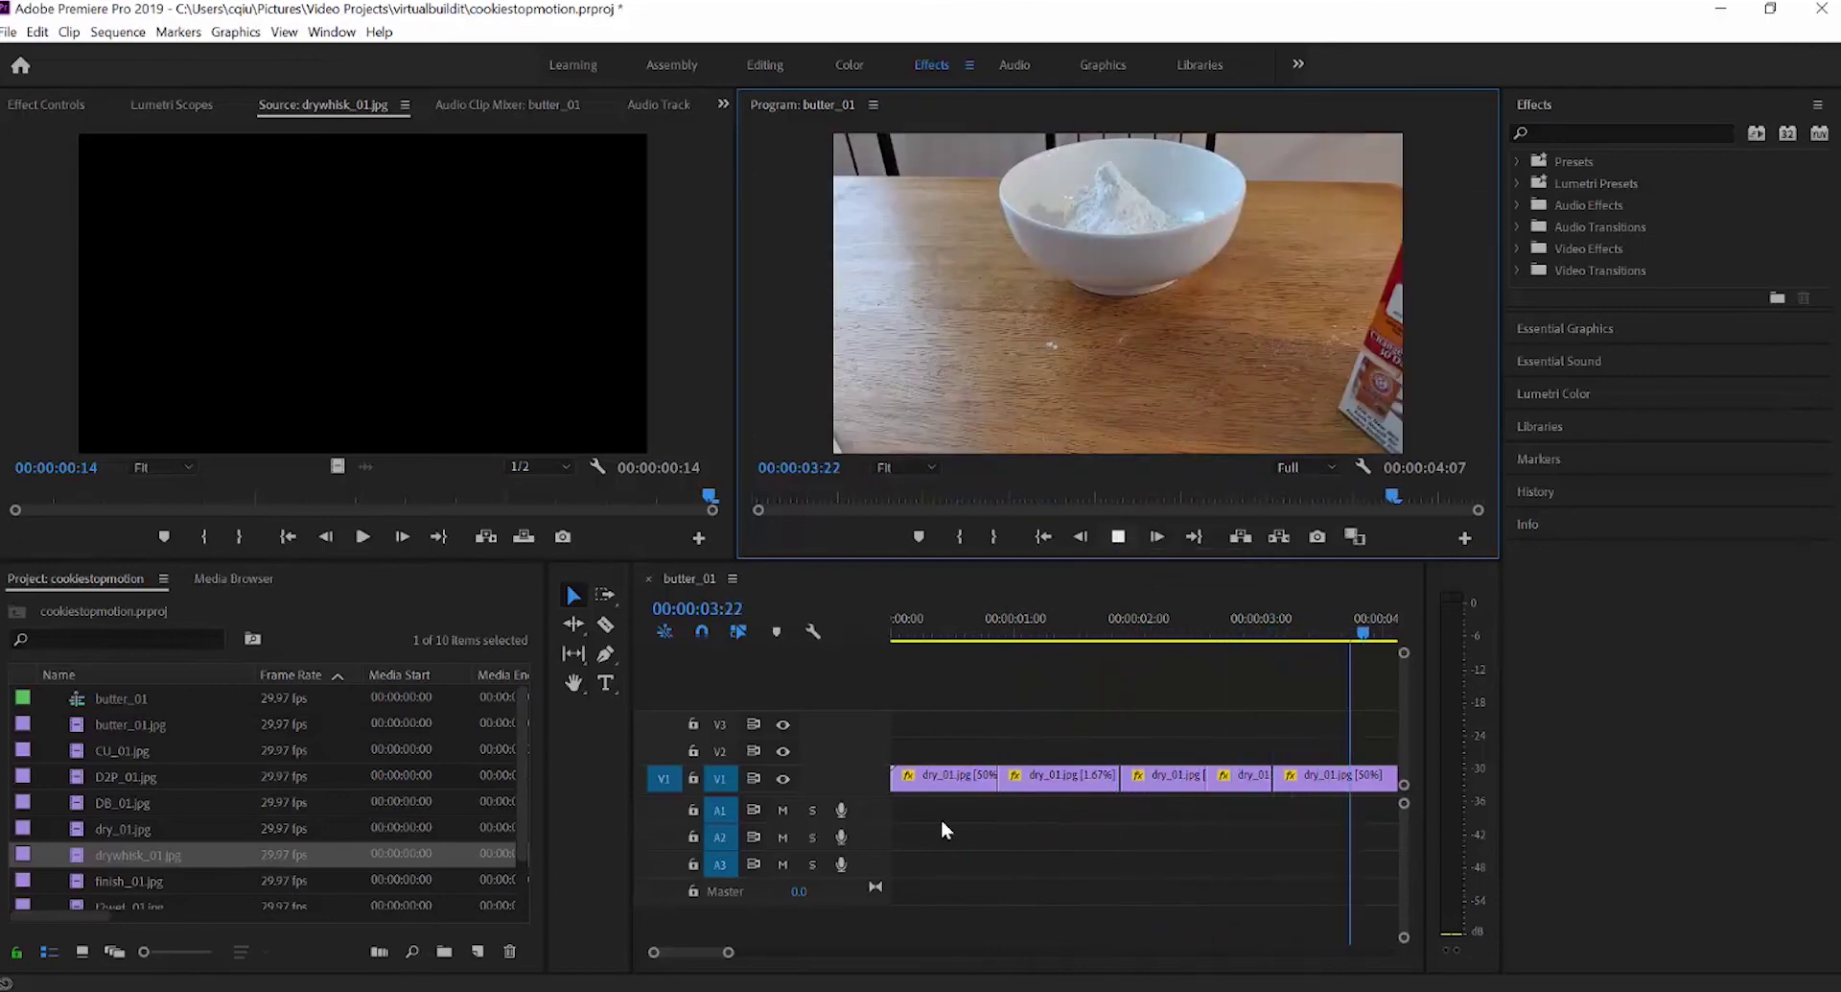
key(space)
- Replay the whole sequence from the start to review the timing of the dry ingredients scene
drag(729, 952, 802, 953)
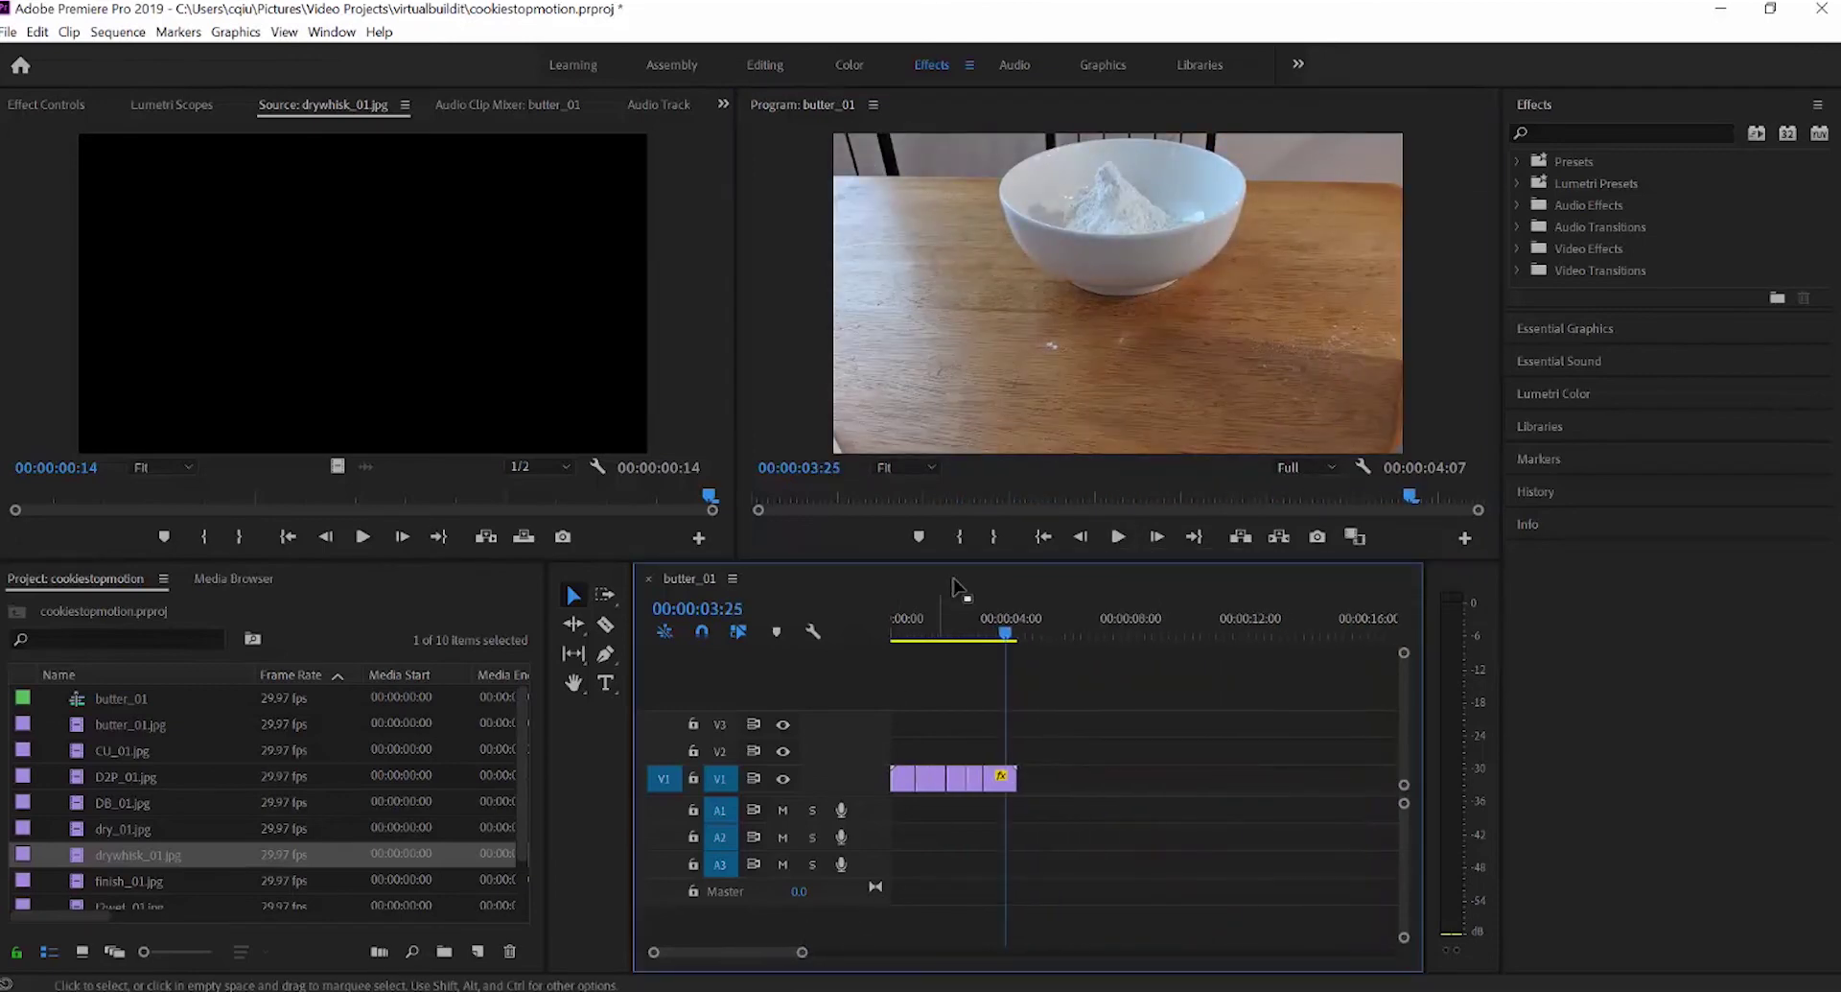
key(Home)
click(1129, 536)
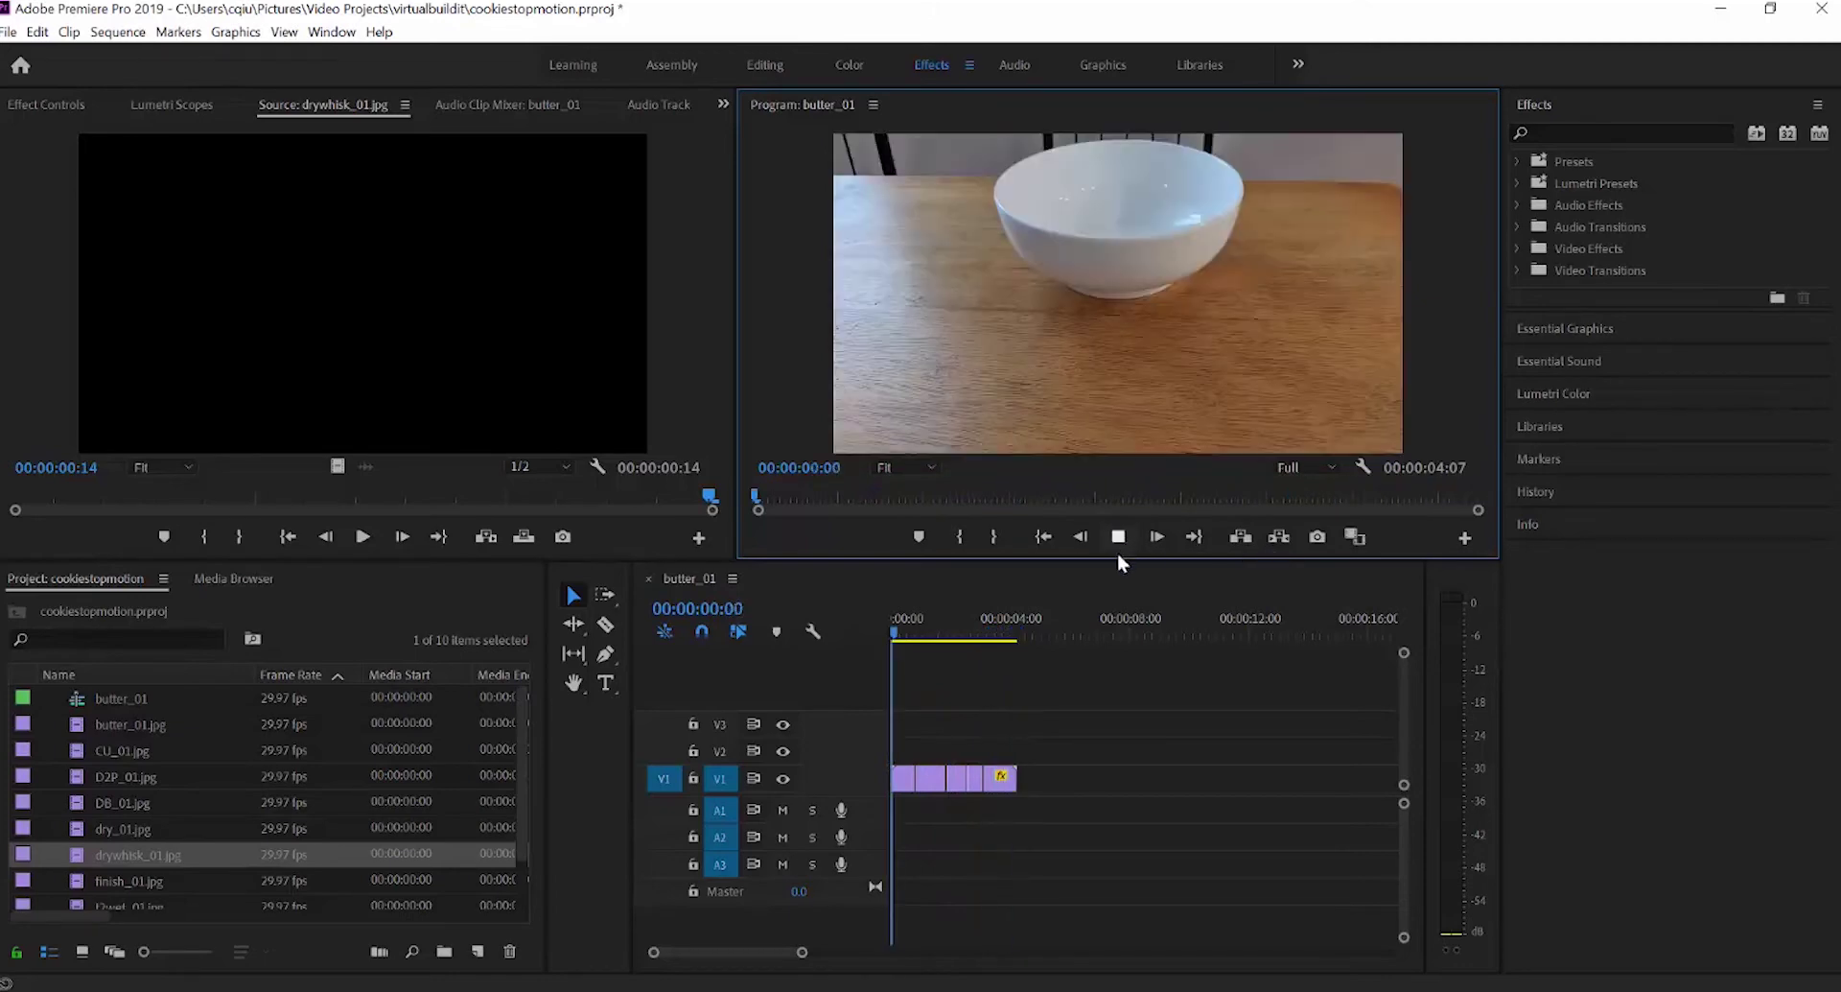
key(space)
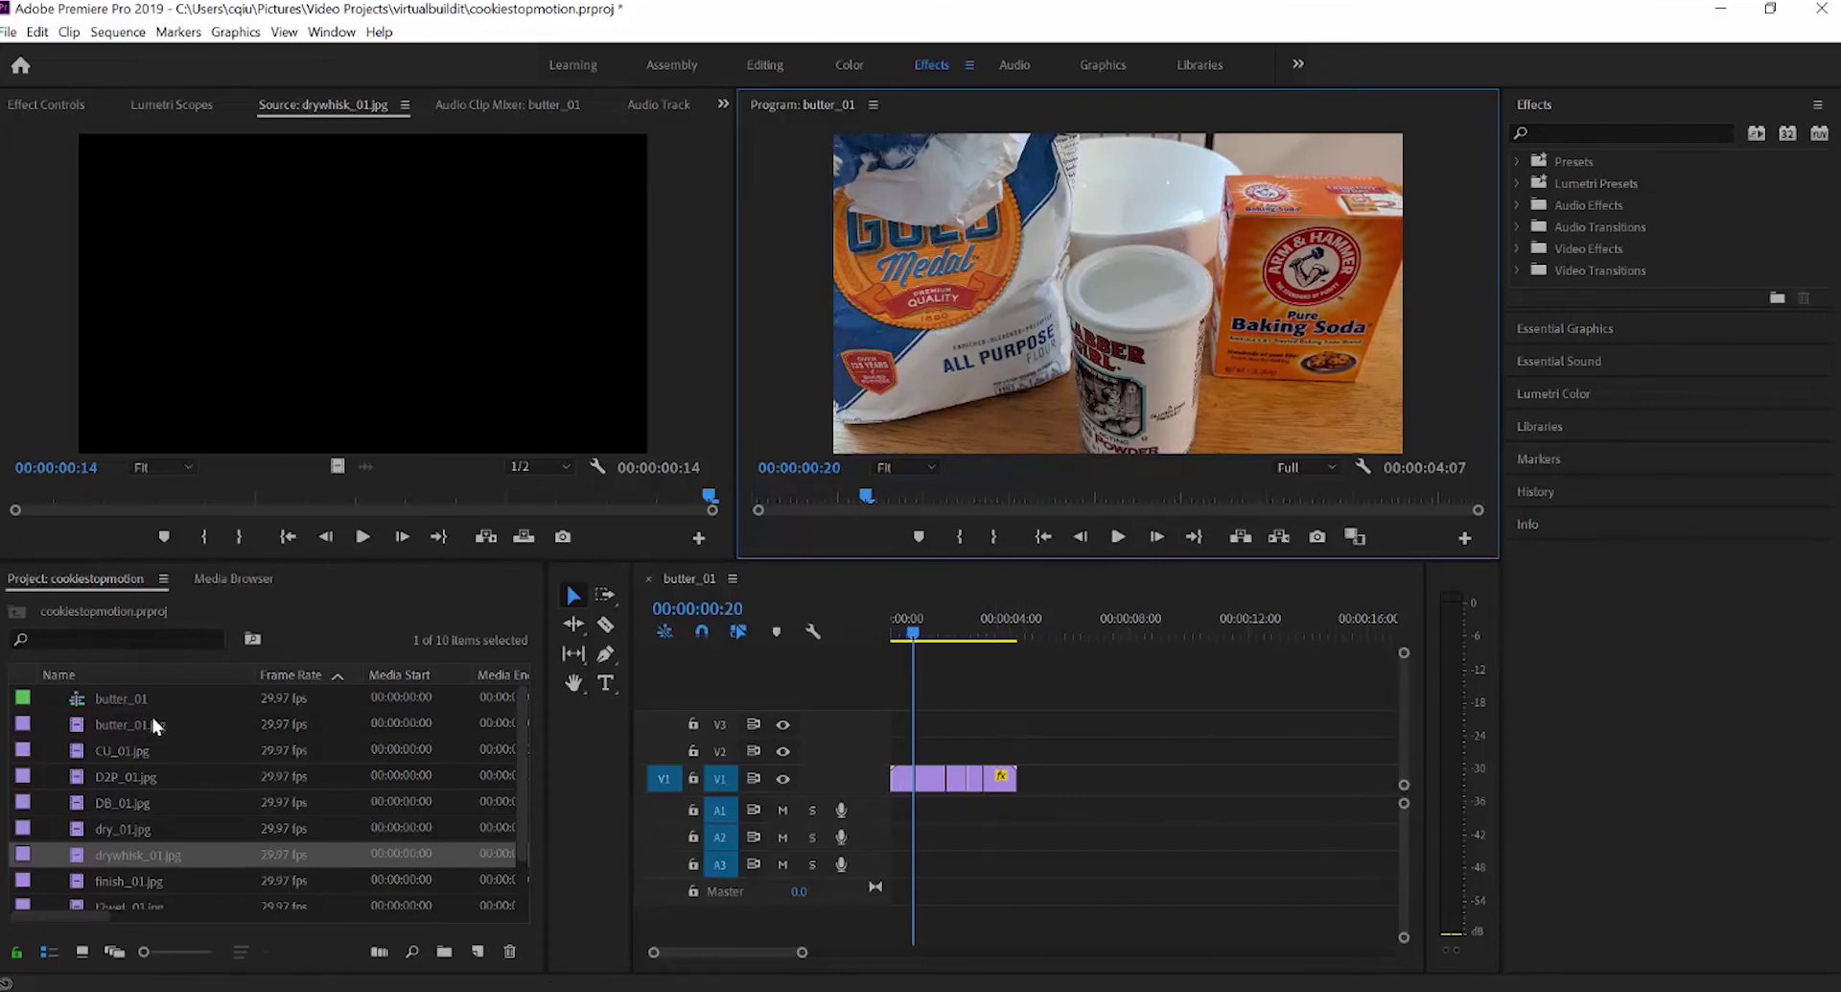
drag(910, 645, 979, 629)
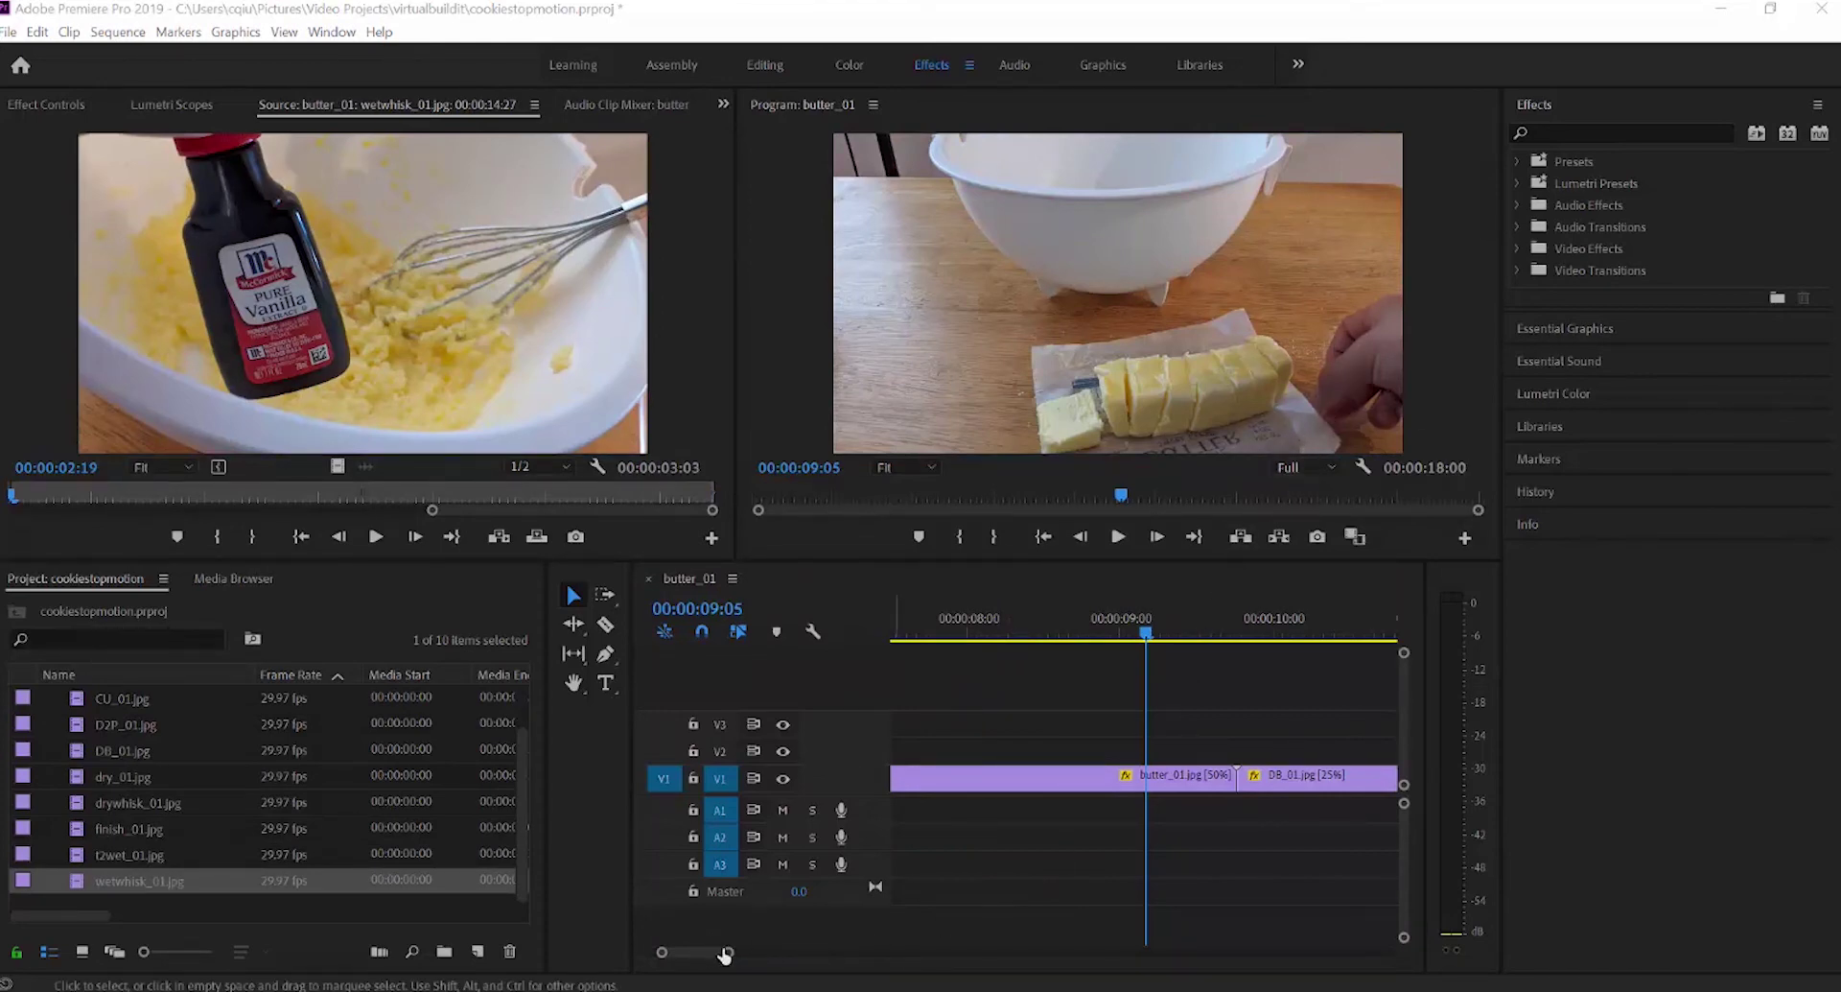
- Split the butter_01.jpg clip at 00:00:09:05 and 00:00:09:07 with the Razor tool
drag(725, 954, 692, 952)
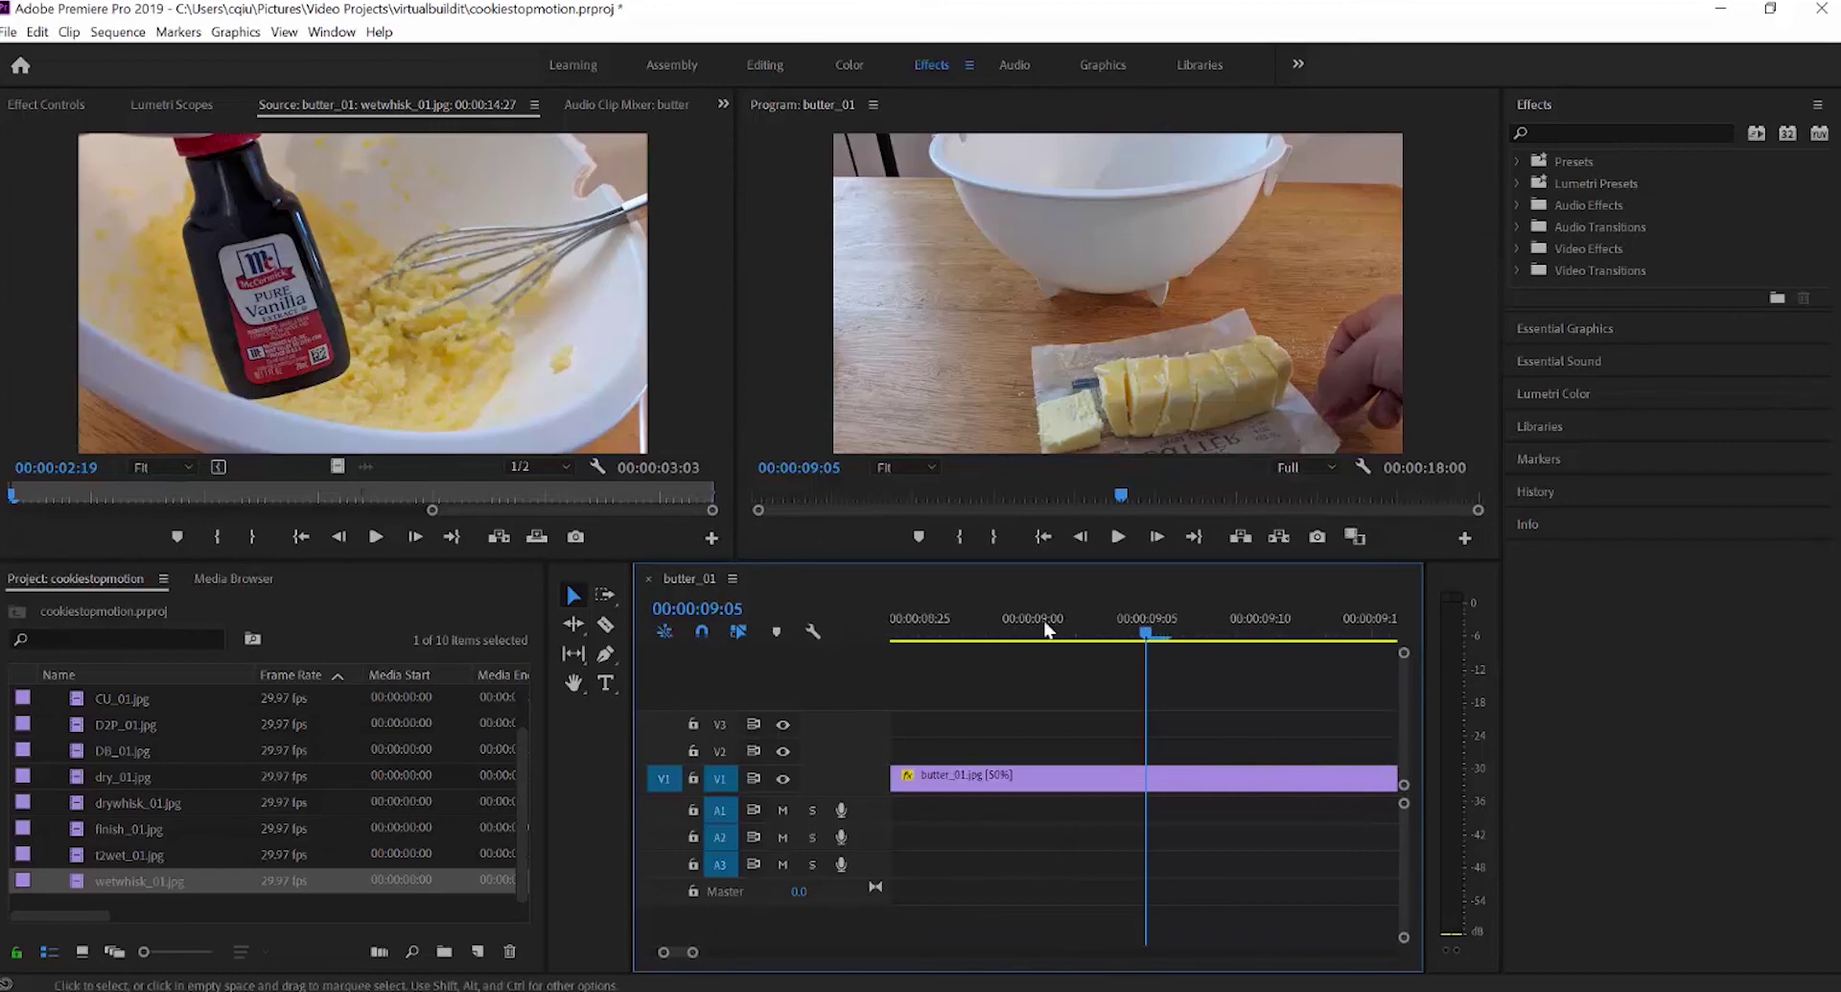
drag(1130, 627, 1154, 631)
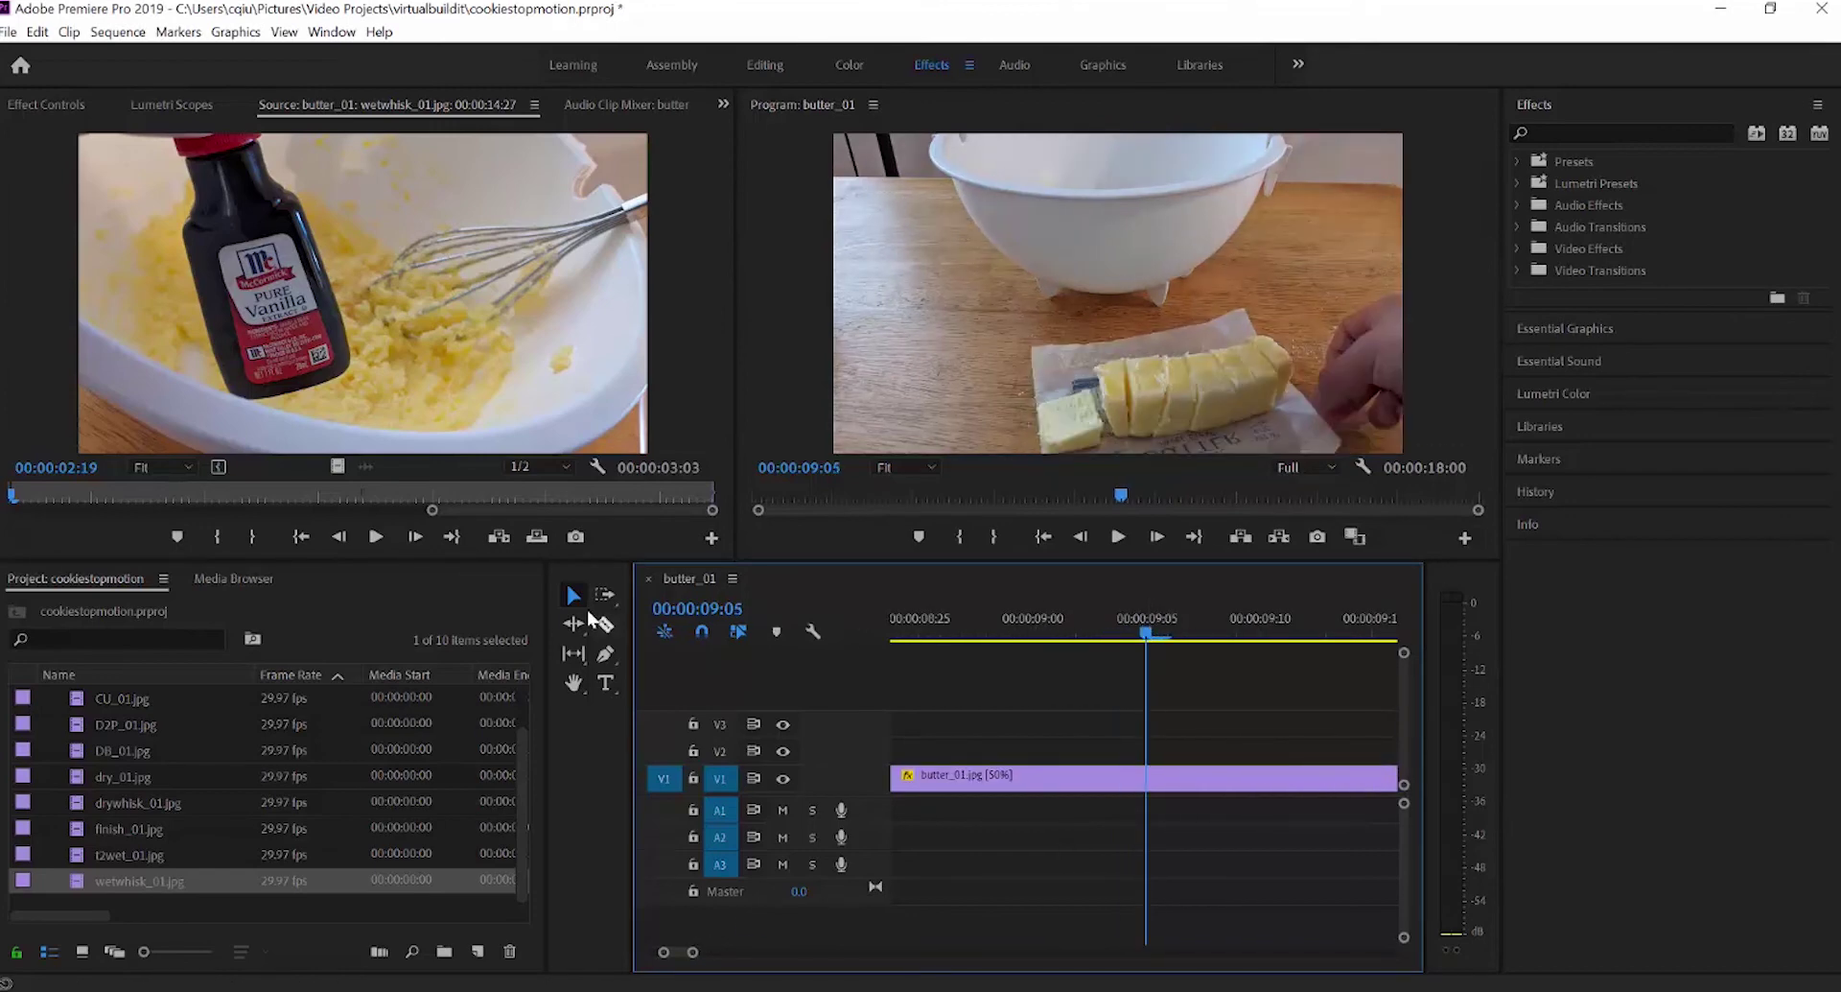
click(603, 623)
click(1152, 659)
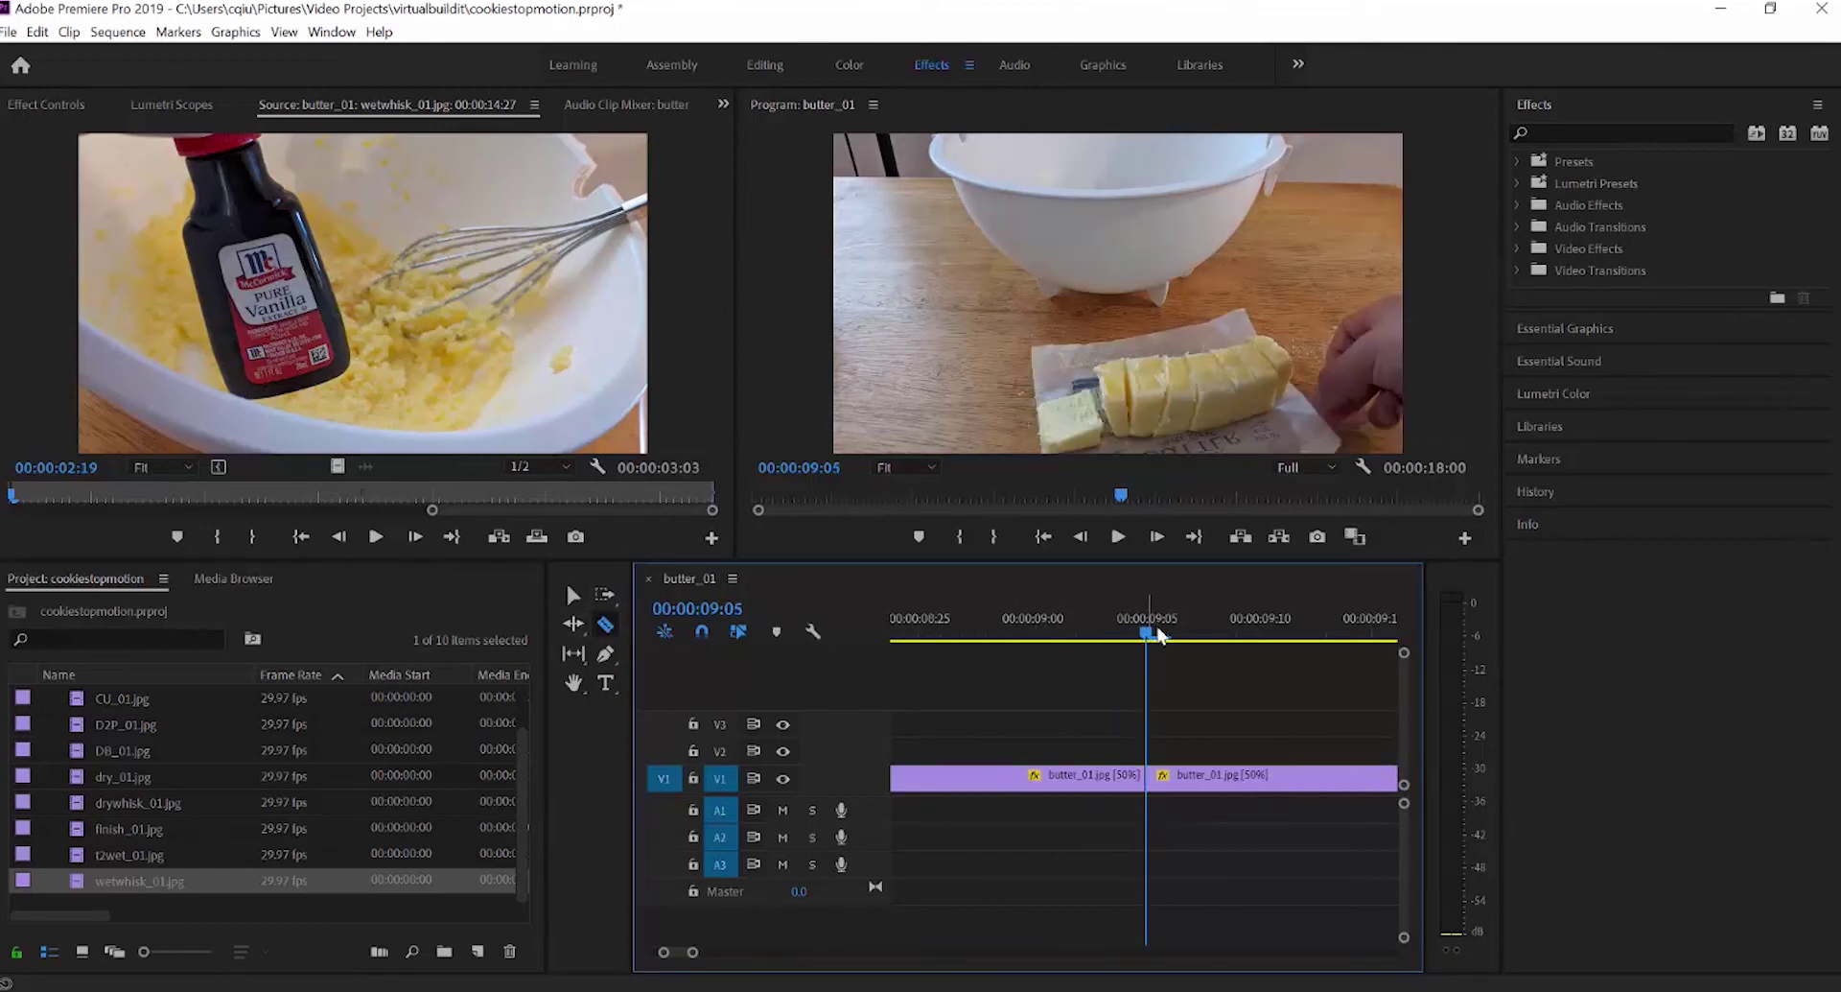
drag(1168, 628, 1192, 629)
click(1195, 774)
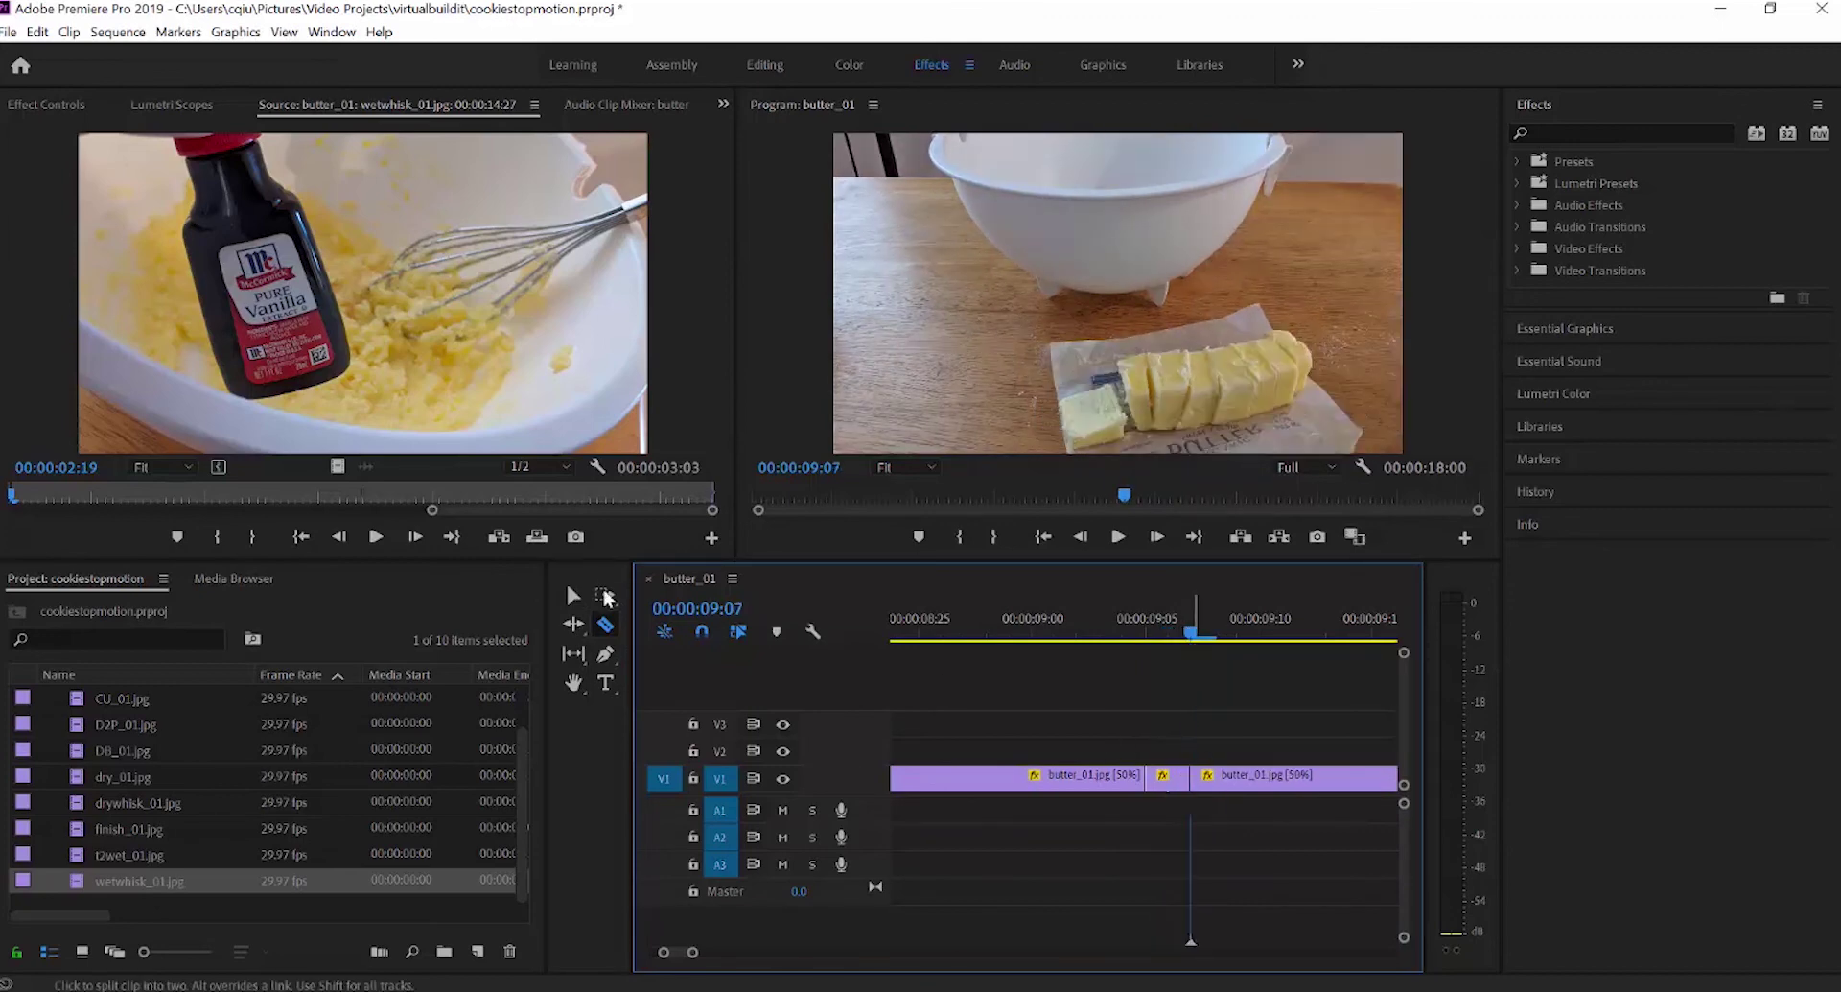
- Delete the short butter_01.jpg segment between the two cuts, and ripple delete the gap it leaves
click(572, 595)
click(1164, 776)
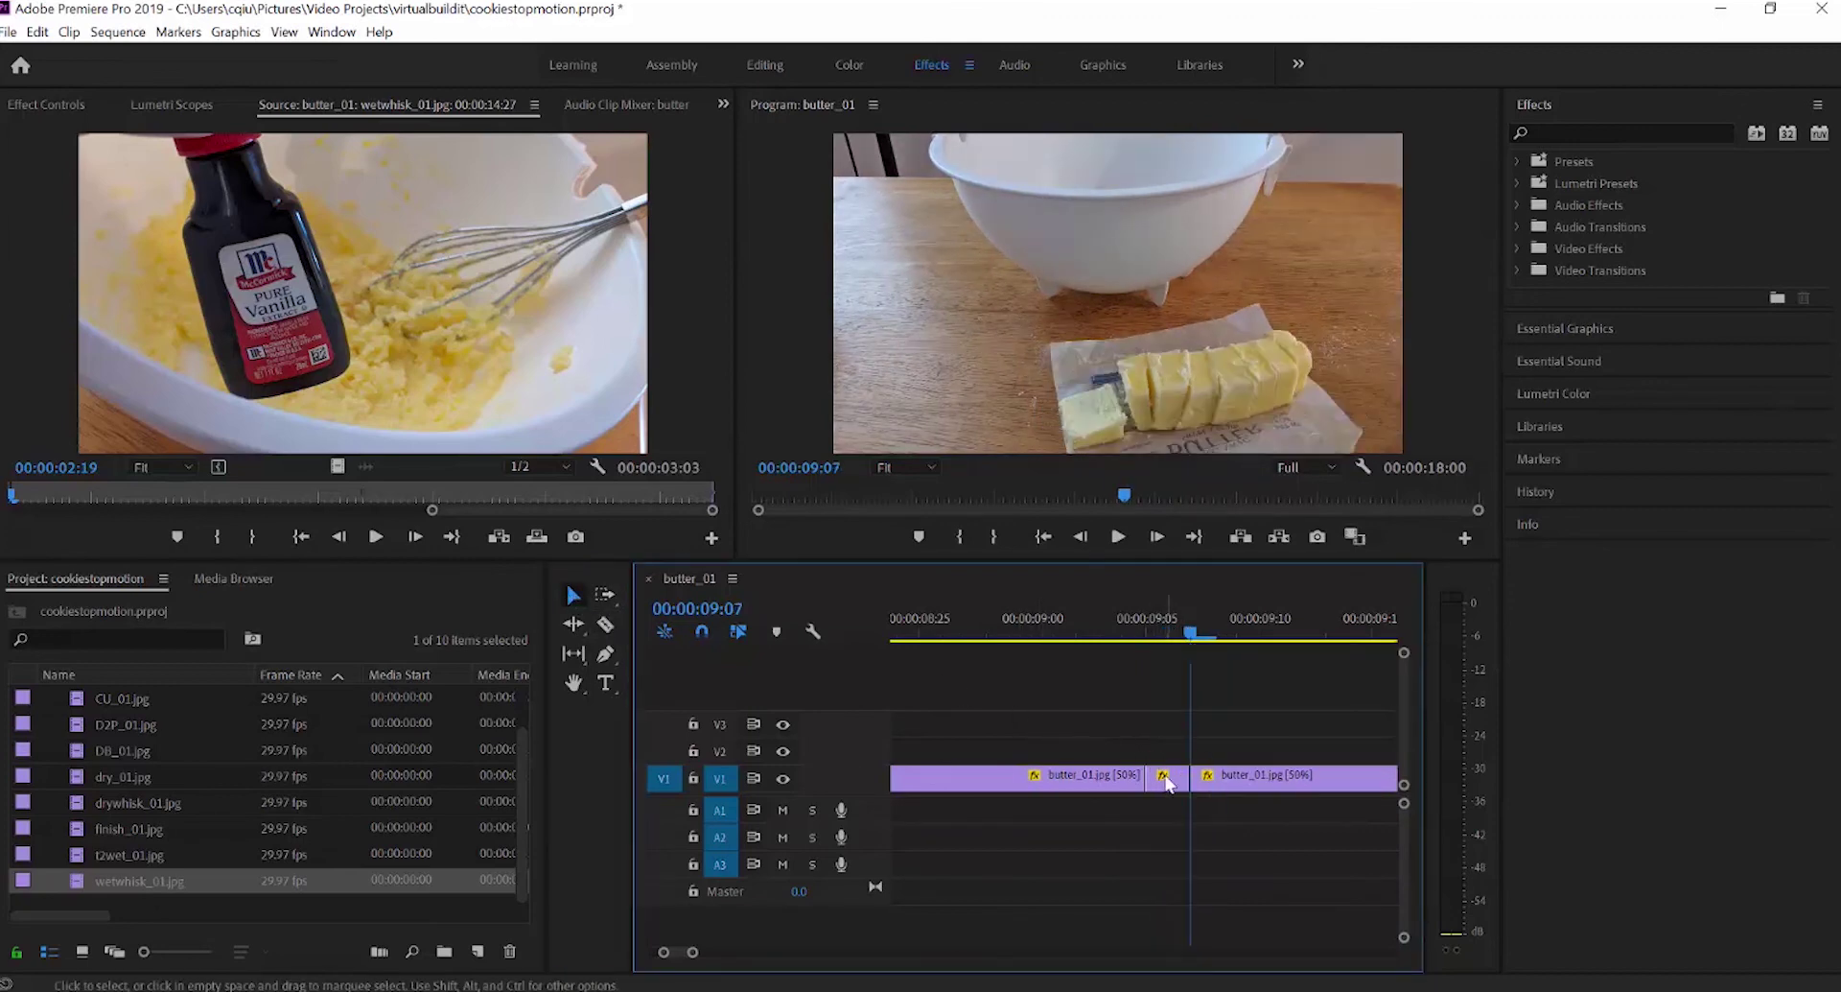
key(Delete)
right_click(1165, 776)
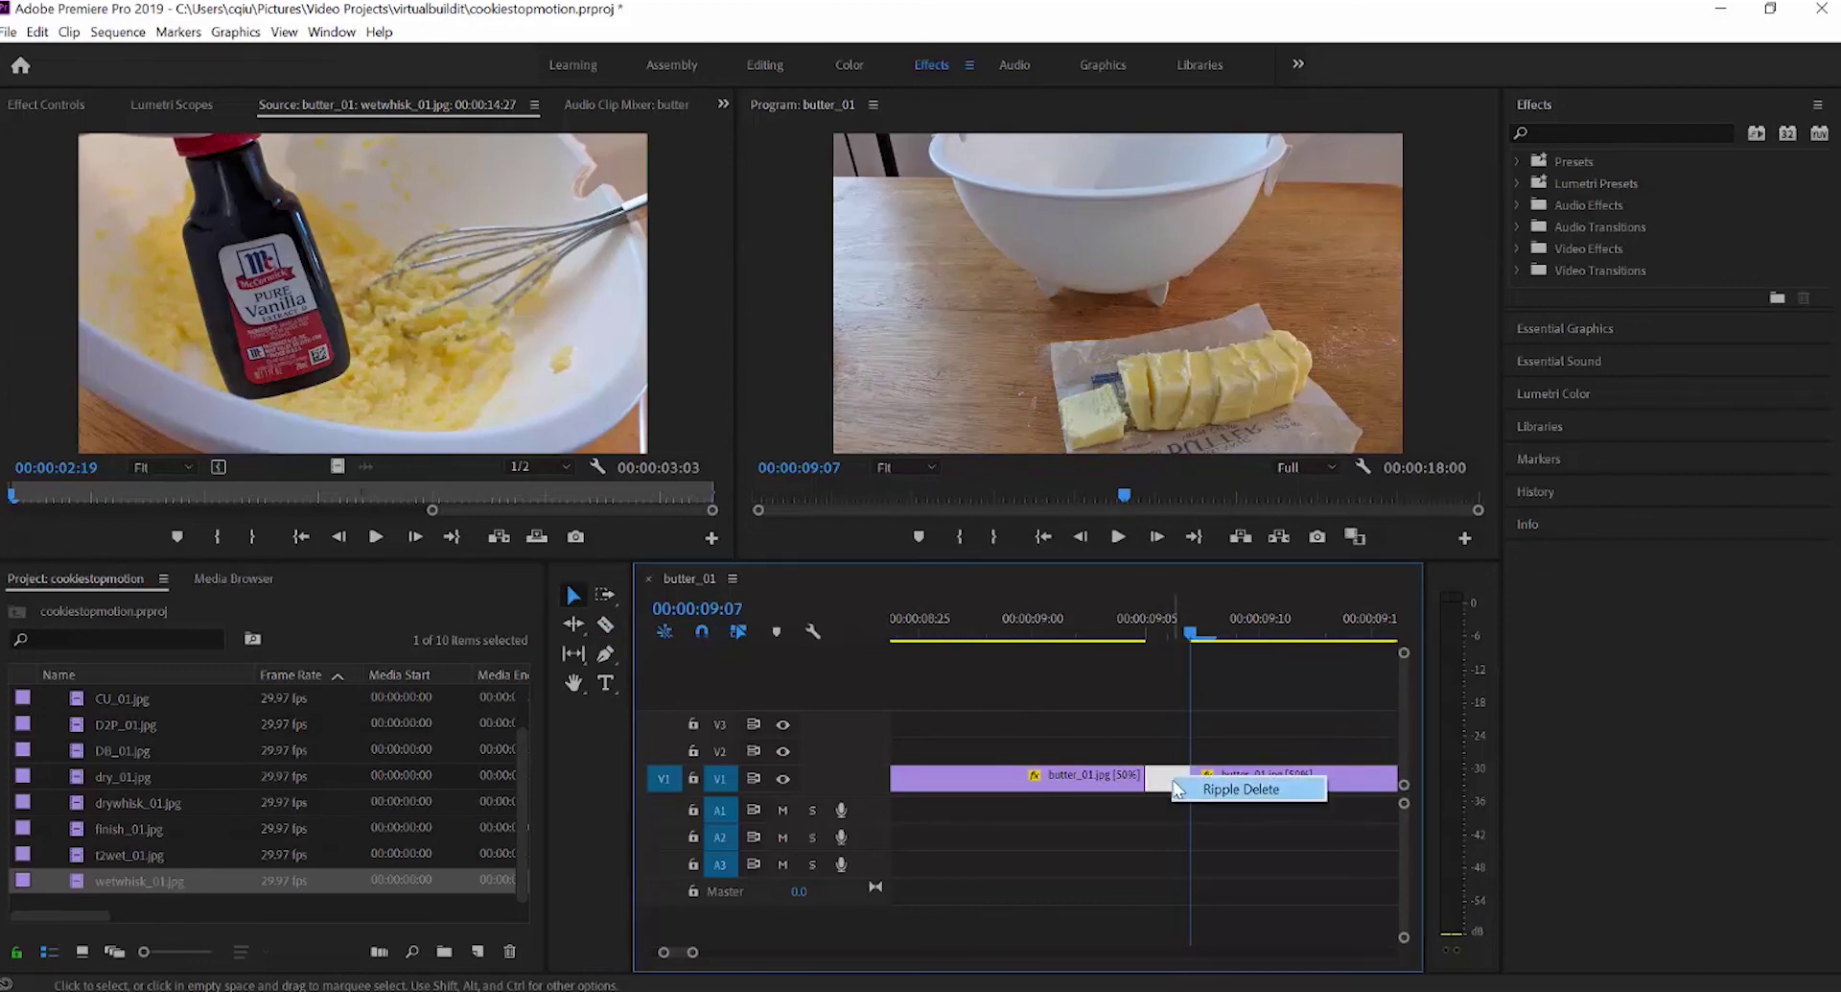
key(Escape)
right_click(1162, 777)
click(1227, 777)
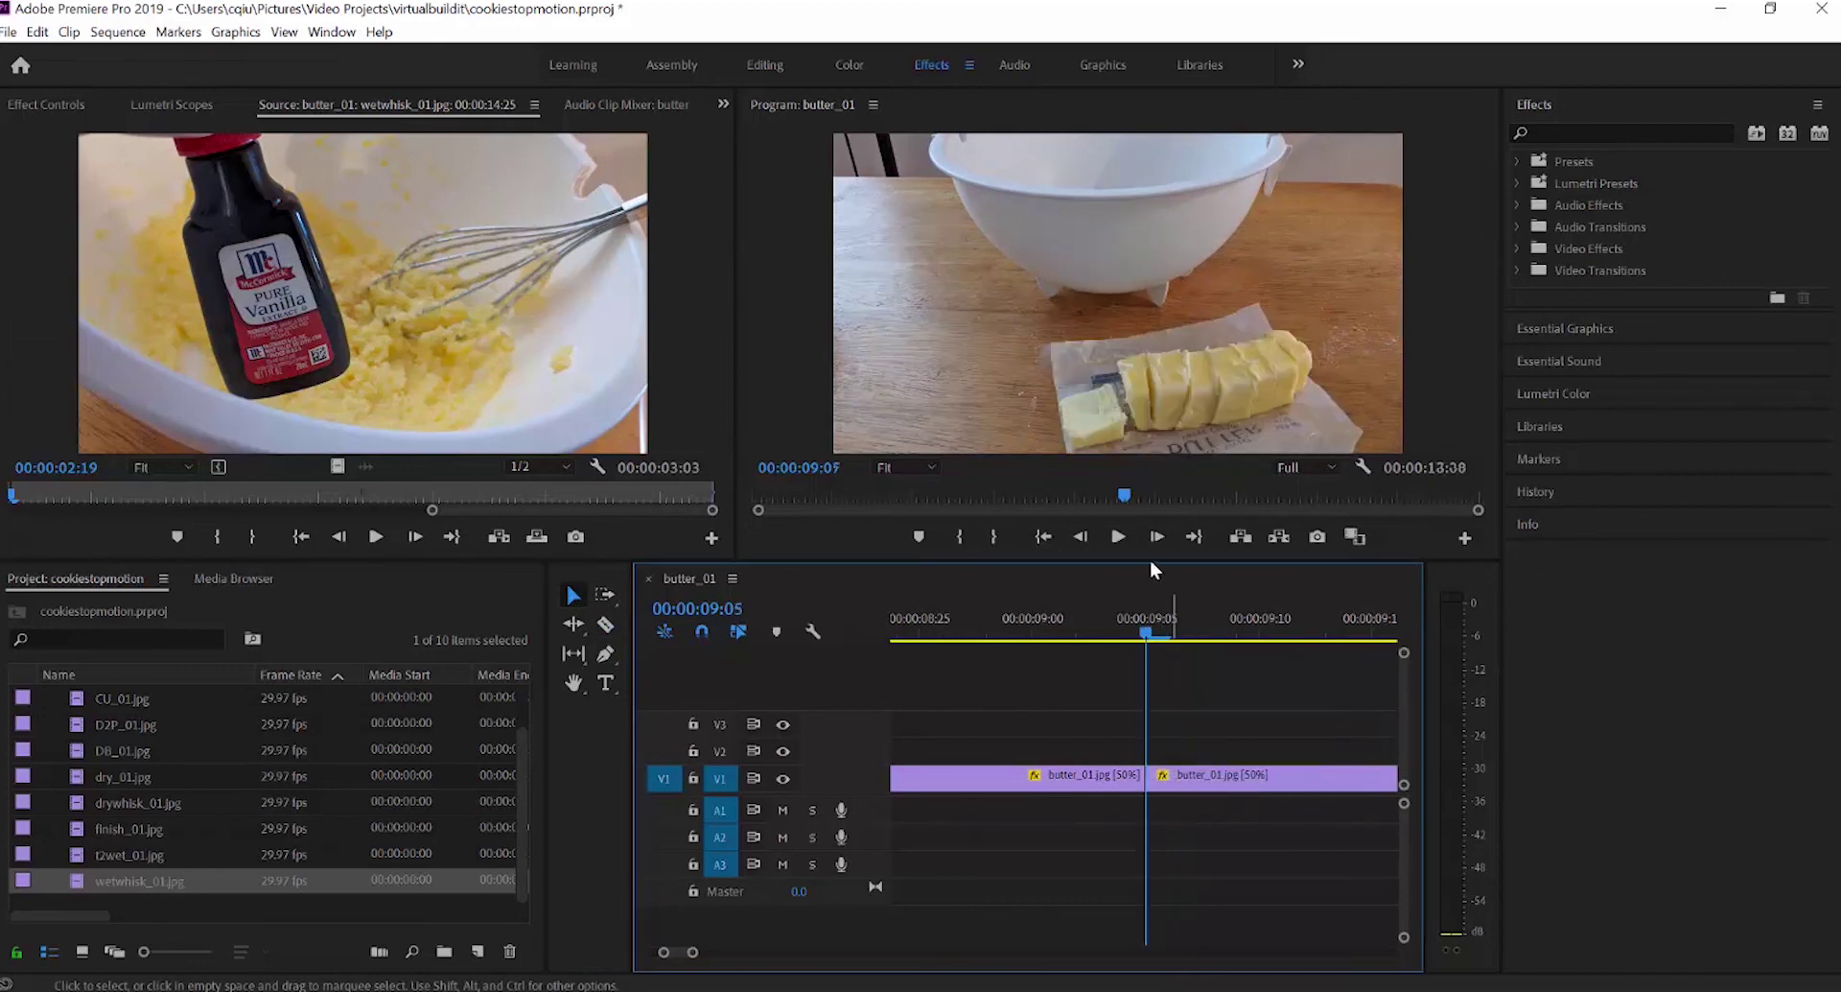
- Play the assembled stop-motion sequence from the start to review its pacing
drag(1149, 558, 1050, 635)
click(1118, 584)
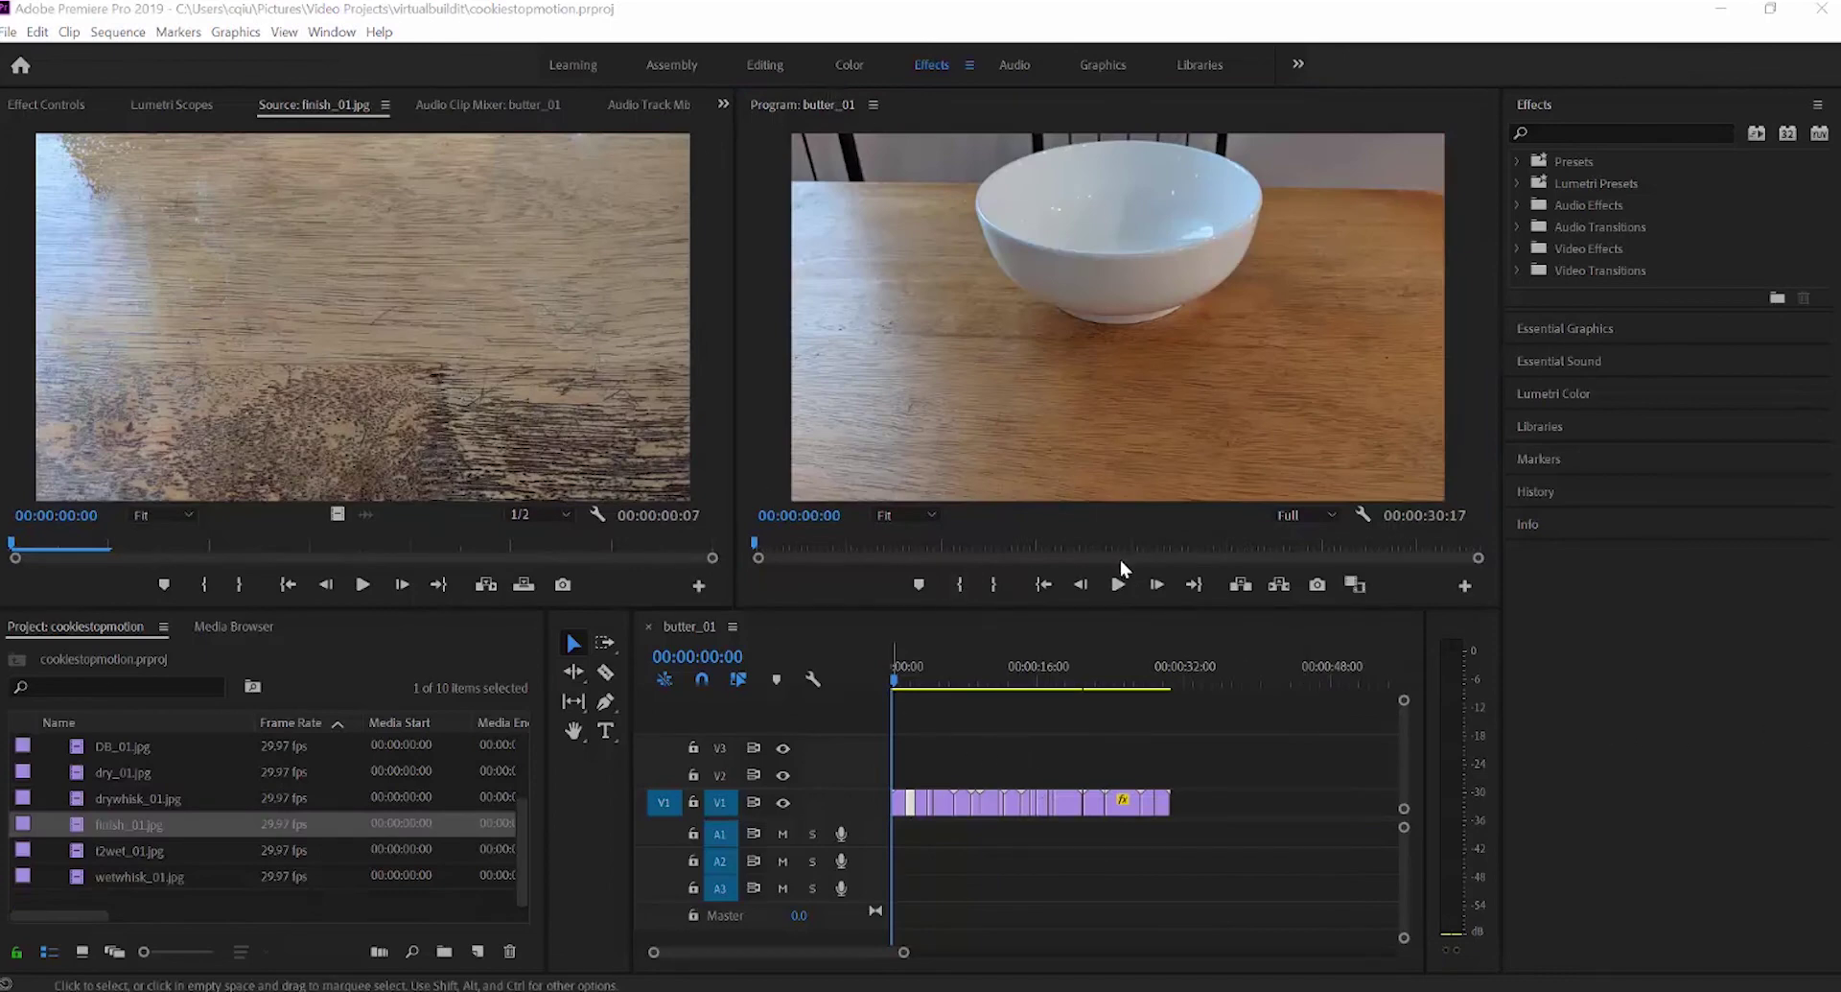
click(1118, 592)
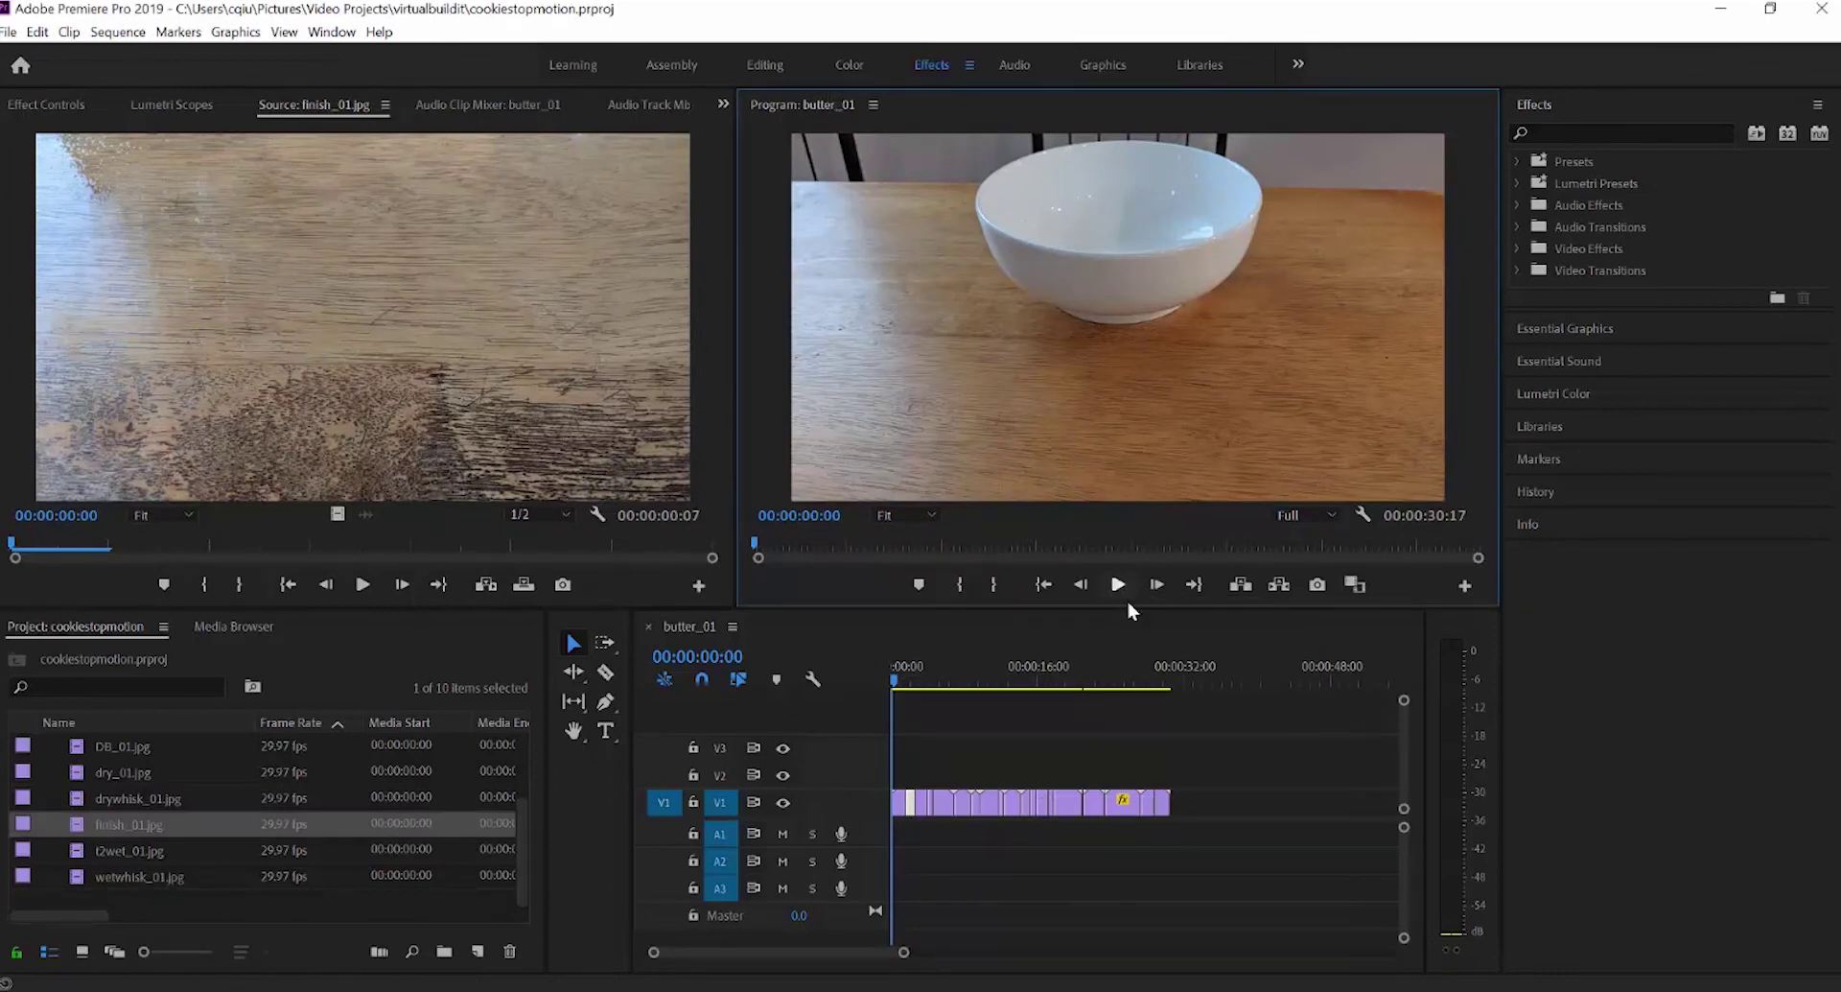
key(space)
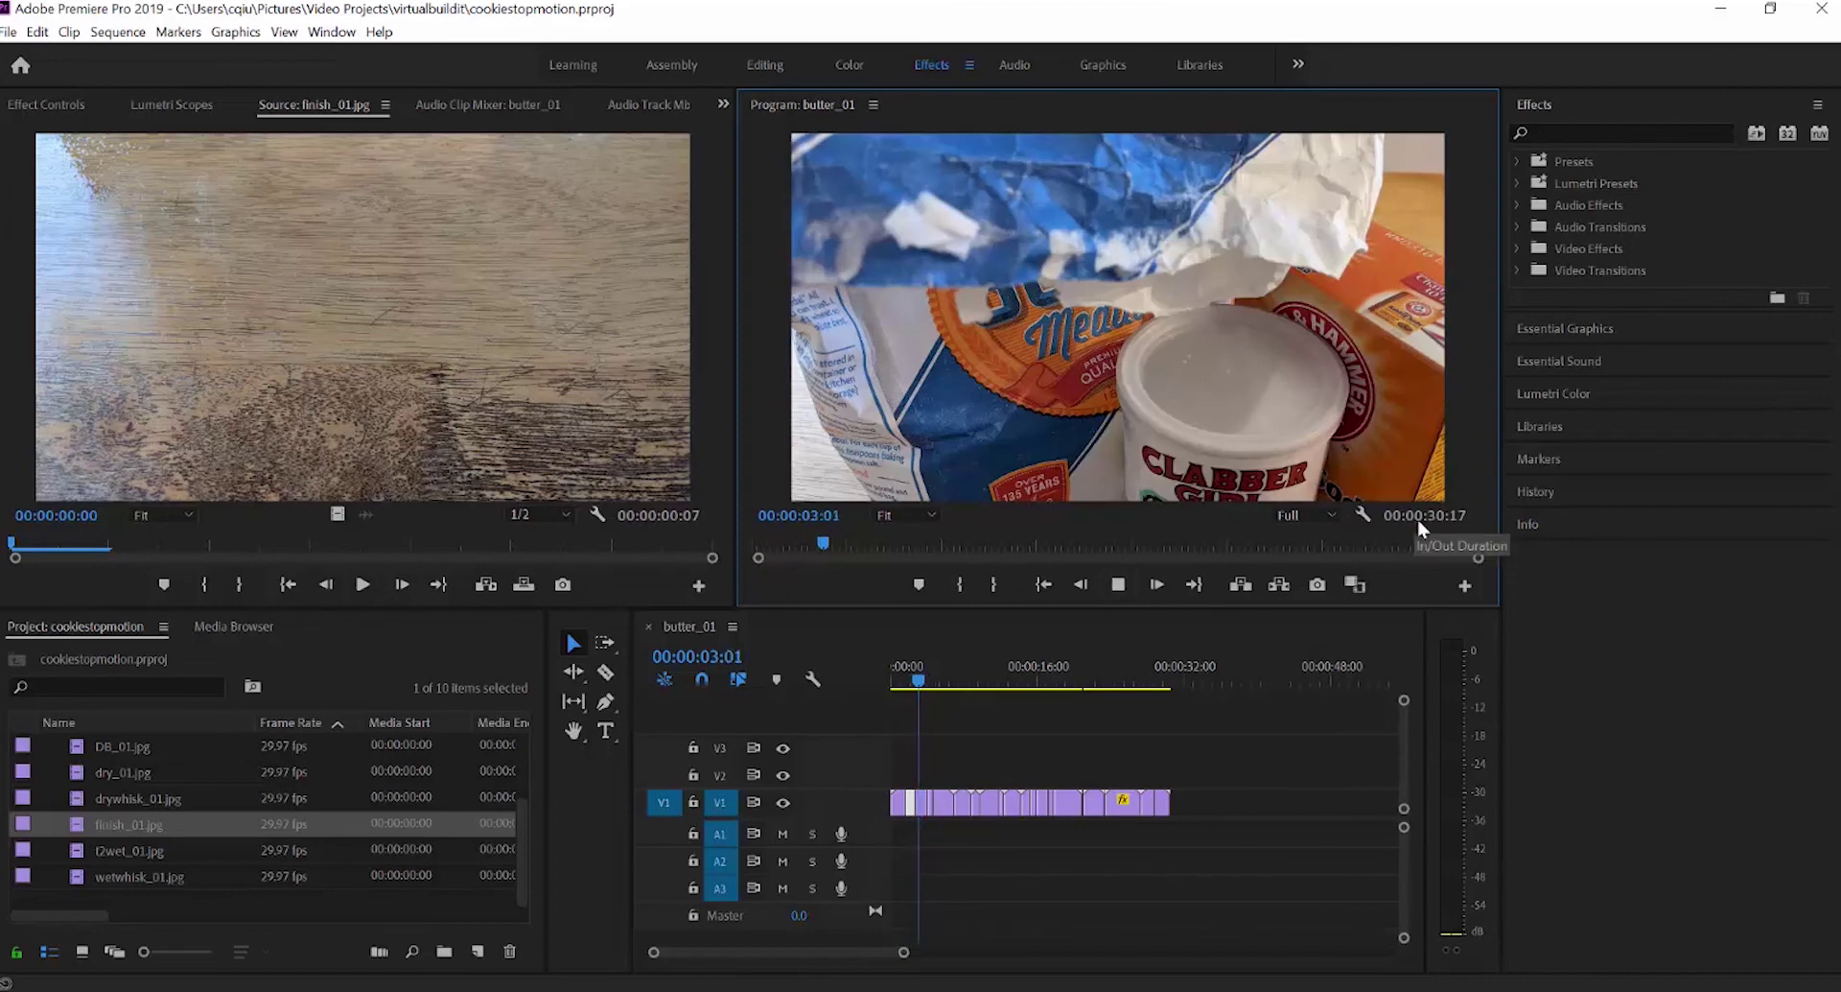
key(space)
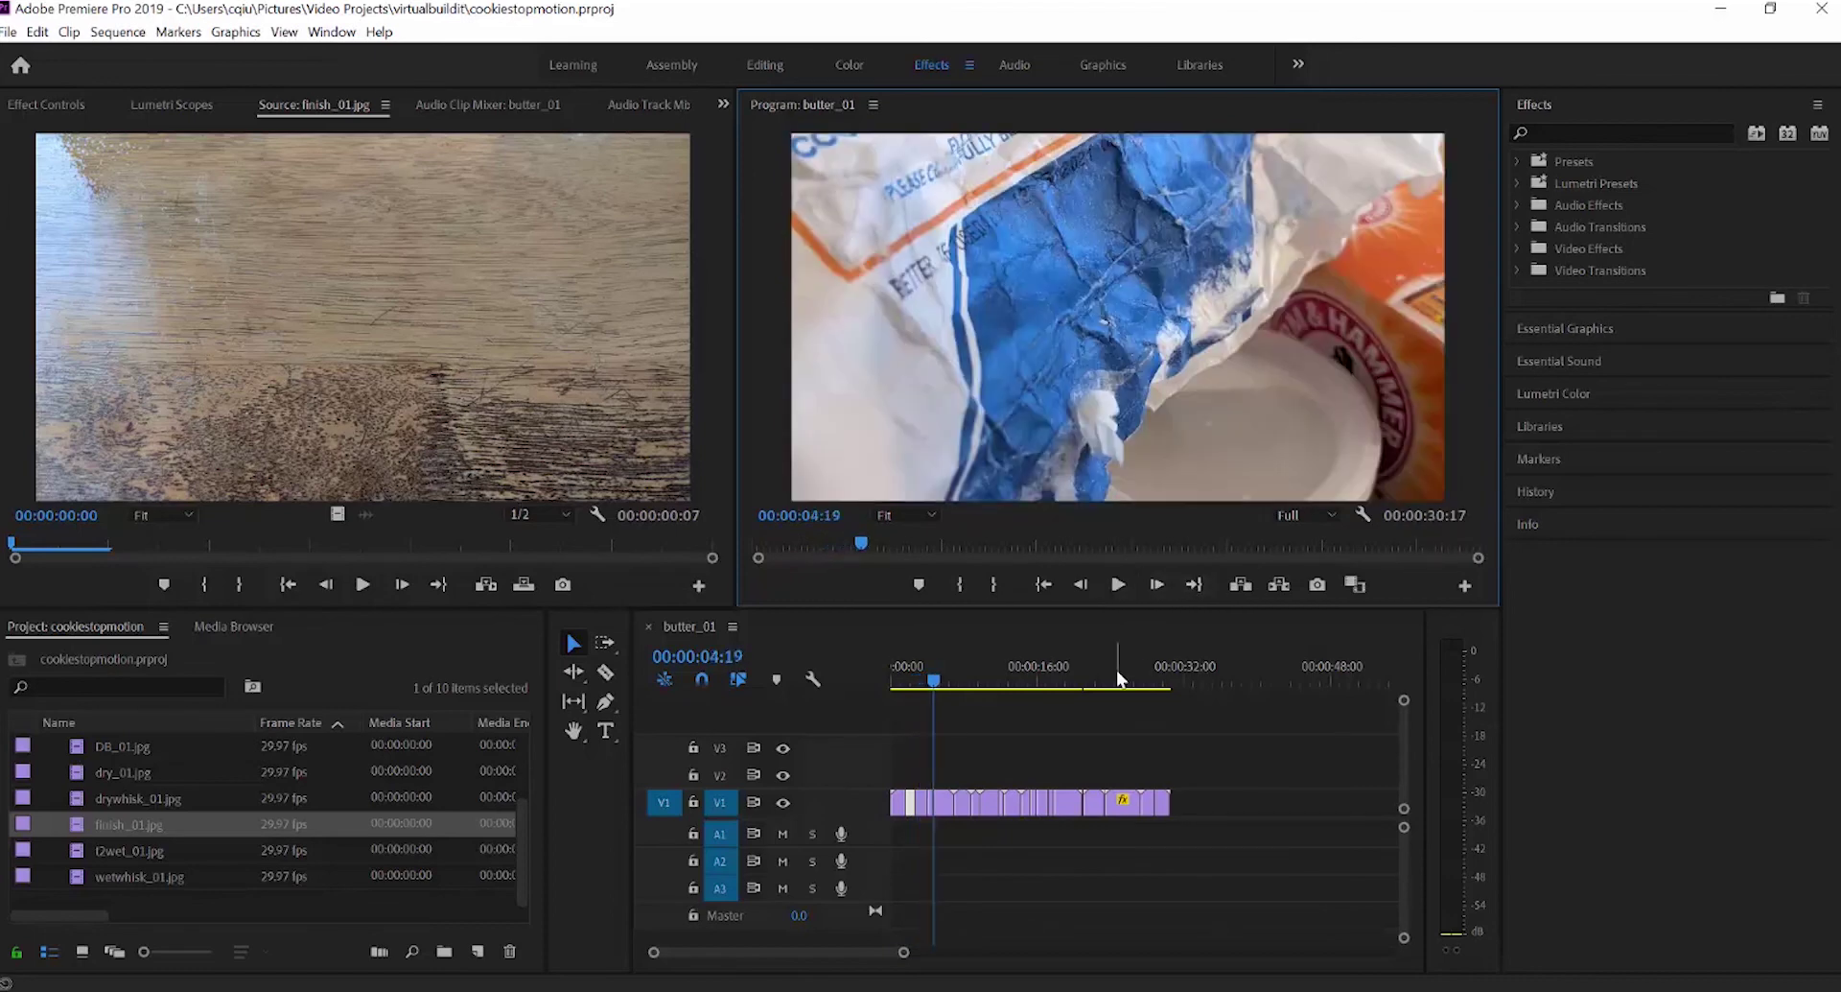
- Save the project, and open the media export settings for the butter_01 sequence
key(ctrl+s)
click(8, 32)
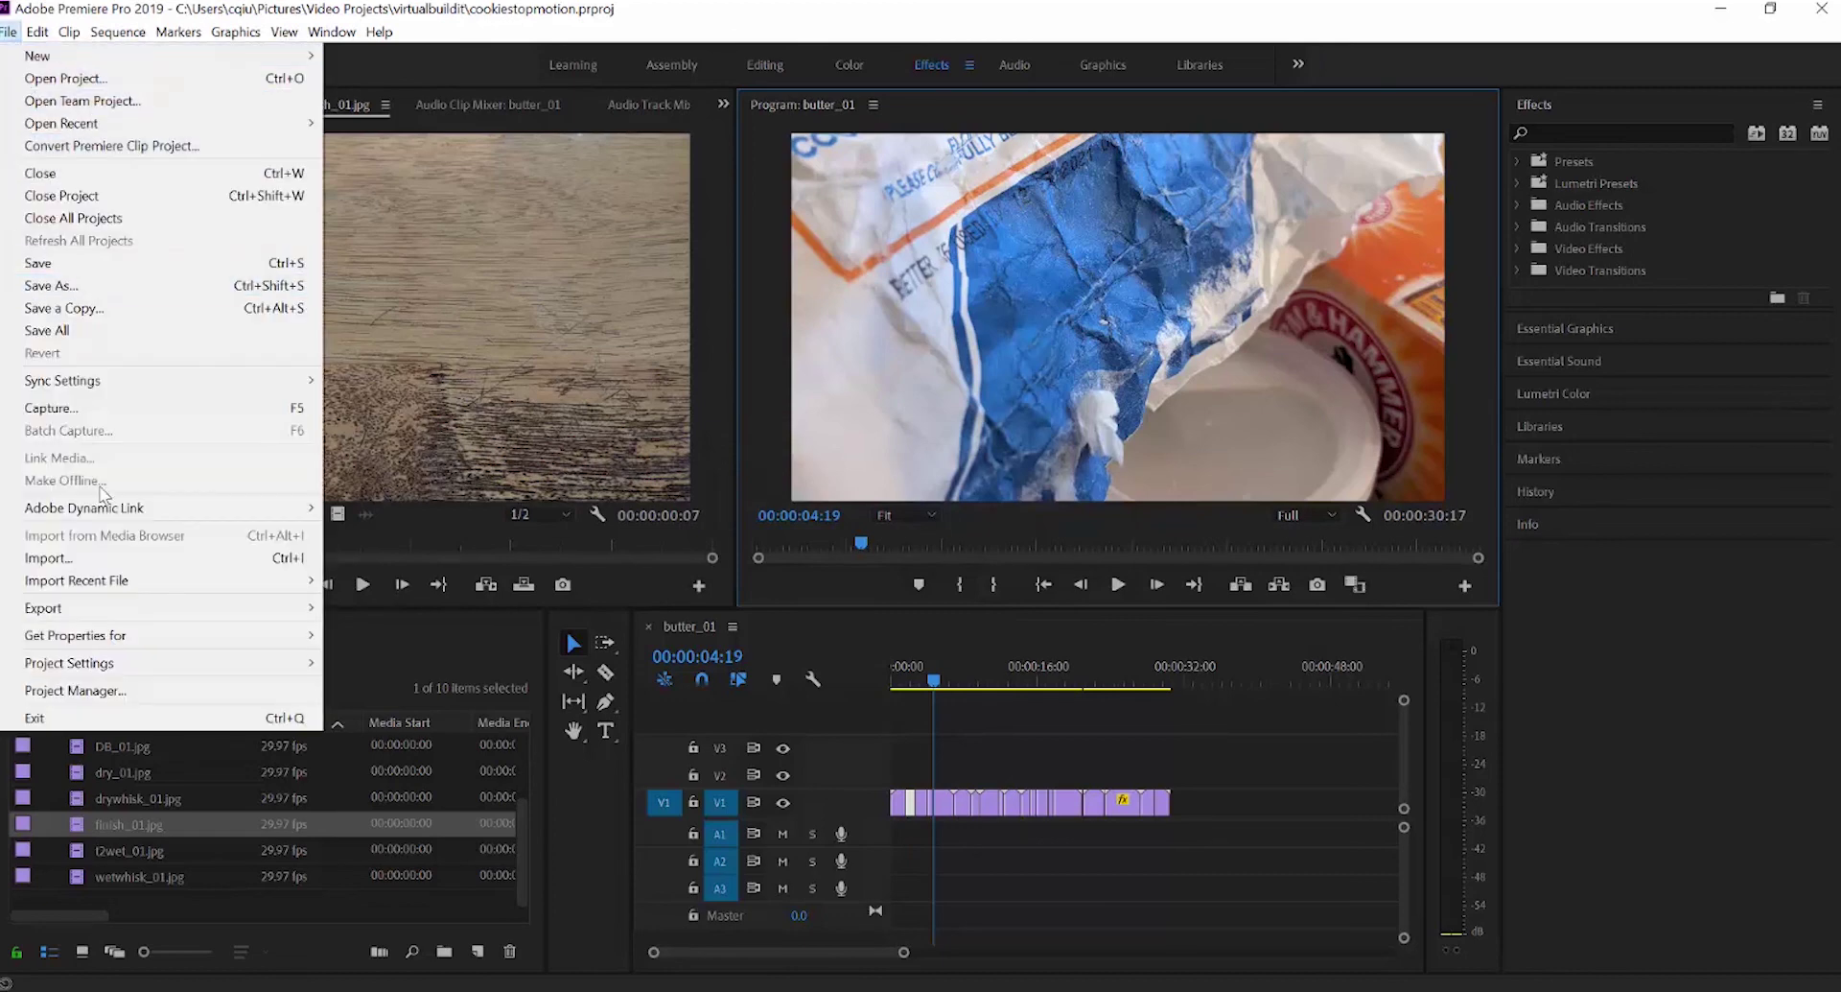
mouse_move(220, 610)
click(374, 608)
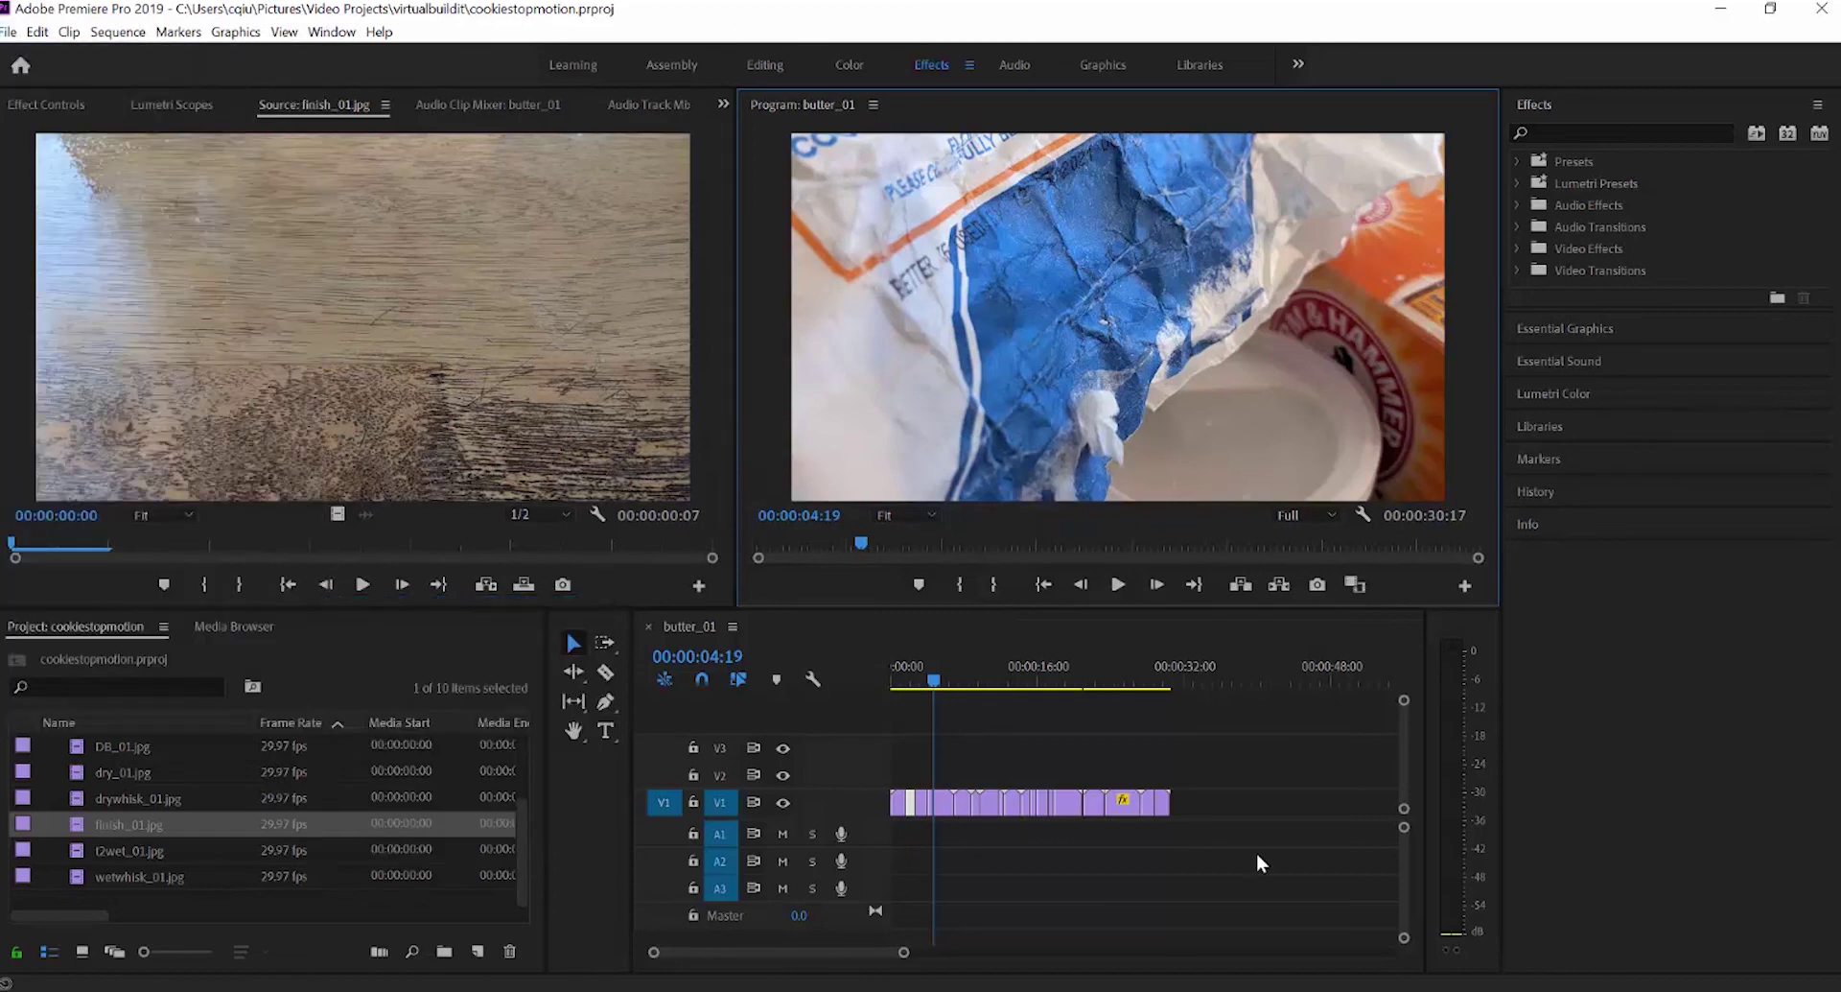